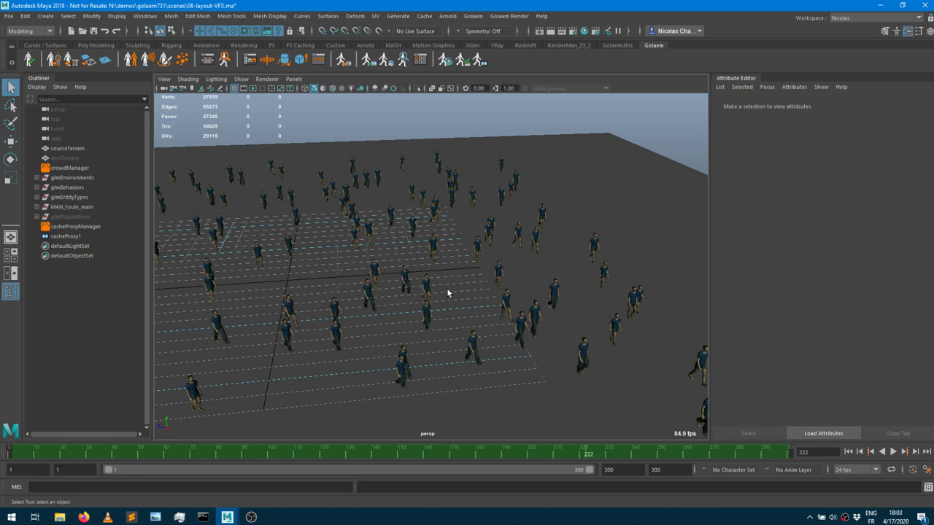
Examine the simulated crowd on the terrain from several angles.
mouse_move(408, 250)
left_mouse_down("alt")
mouse_move(386, 248)
mouse_move(383, 234)
mouse_move(400, 246)
left_mouse_up("alt")
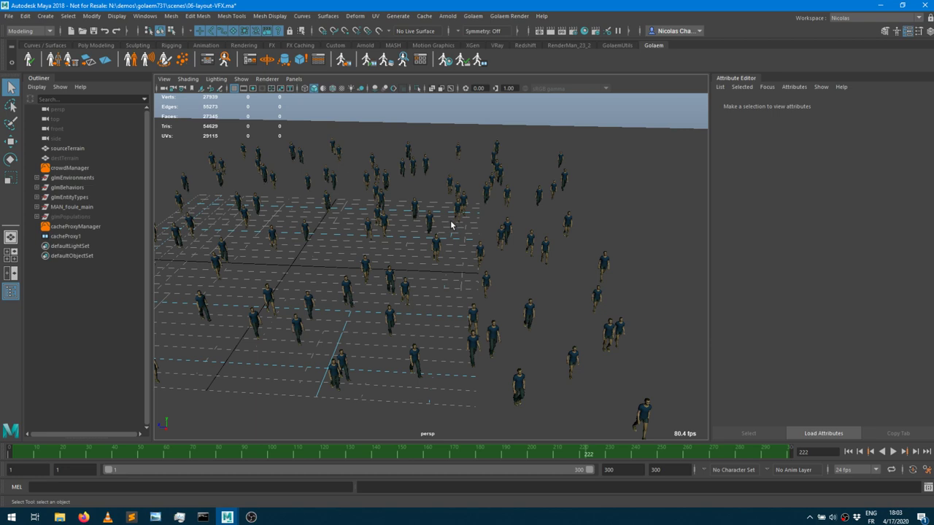
mouse_move(435, 272)
left_mouse_down("alt")
mouse_move(397, 267)
mouse_move(426, 271)
left_mouse_up("alt")
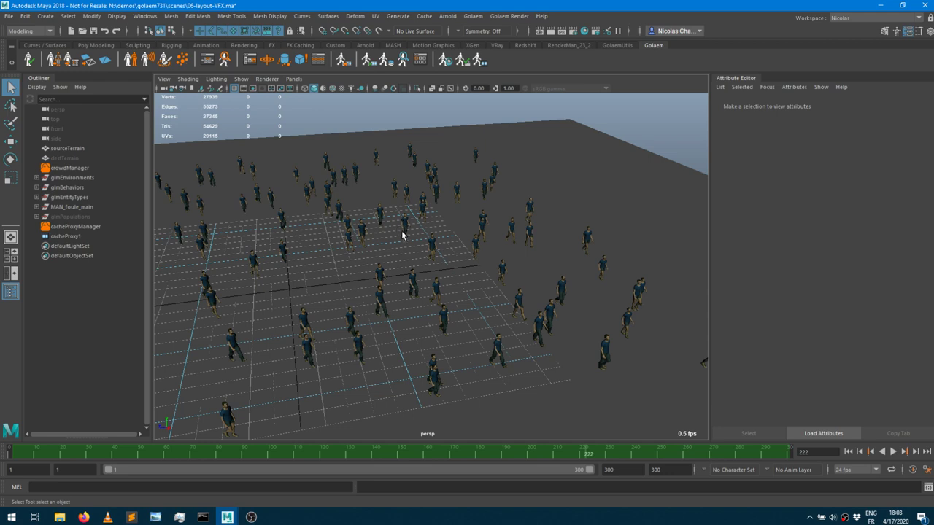
key("alt")
left_click_drag(570, 292, 527, 290, "alt")
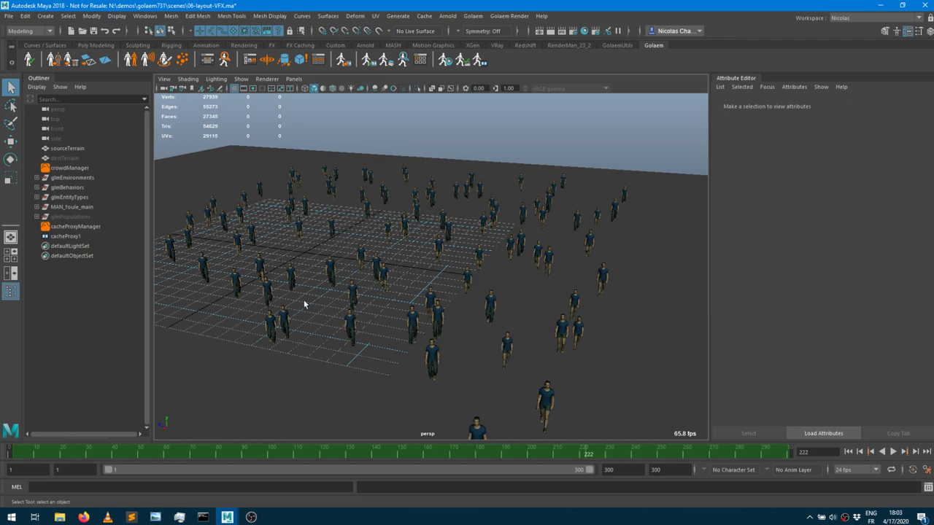
left_click_drag(314, 221, 328, 250, "alt")
middle_click_drag(327, 250, 448, 182, "alt")
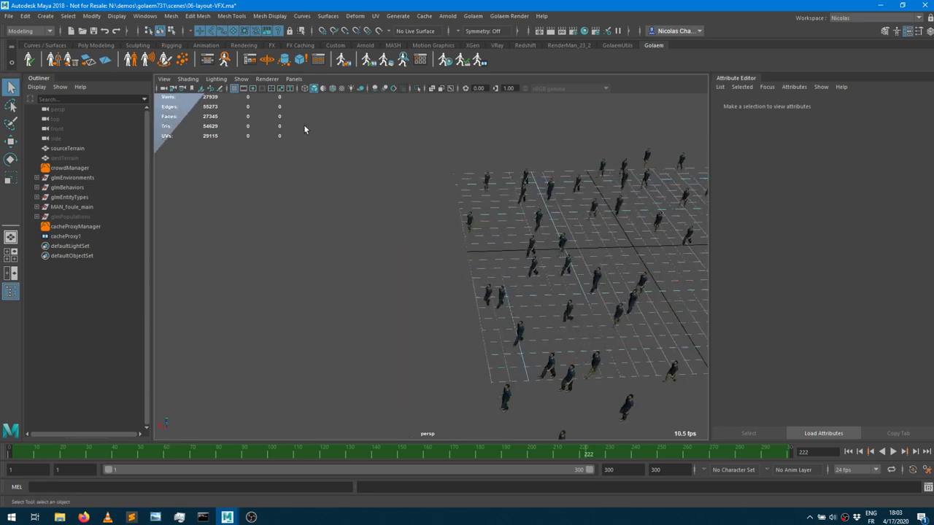
left_click_drag(321, 173, 548, 243, "alt")
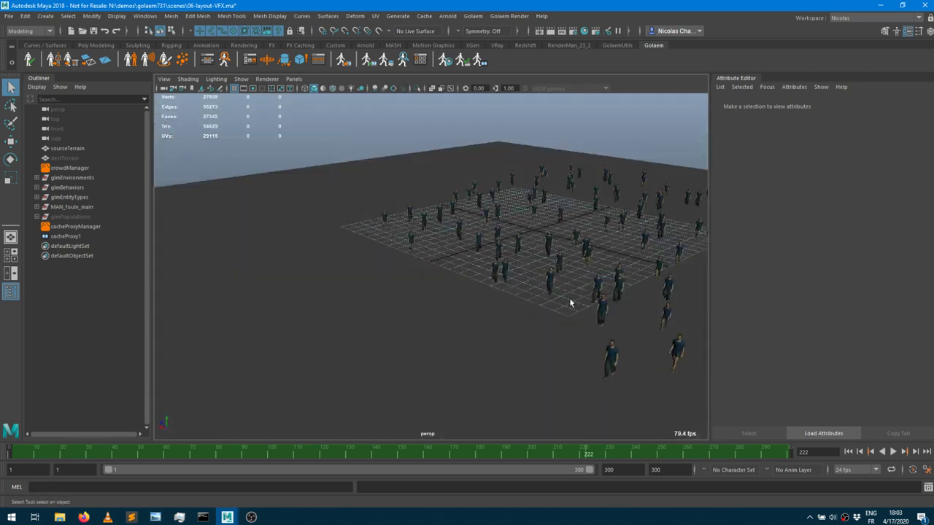
left_click_drag(454, 295, 336, 305, "alt")
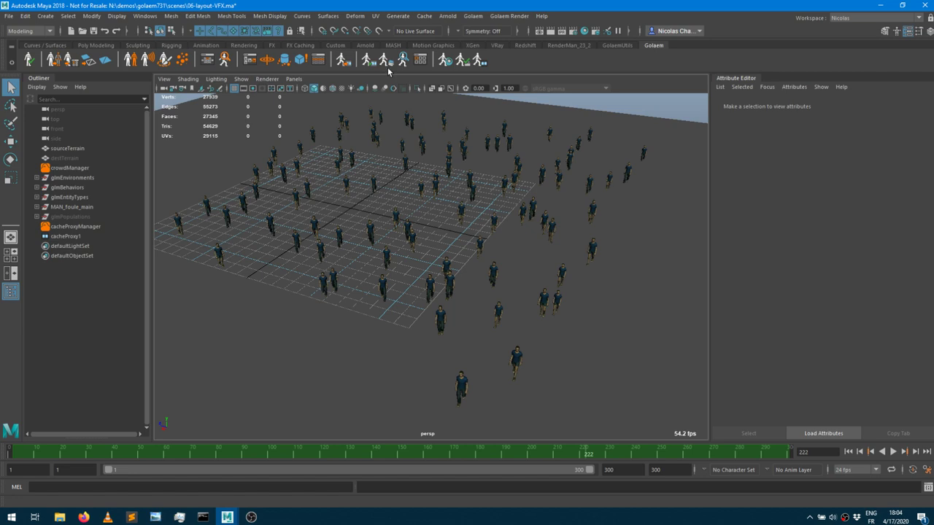
left_click_drag(538, 258, 562, 253, "alt")
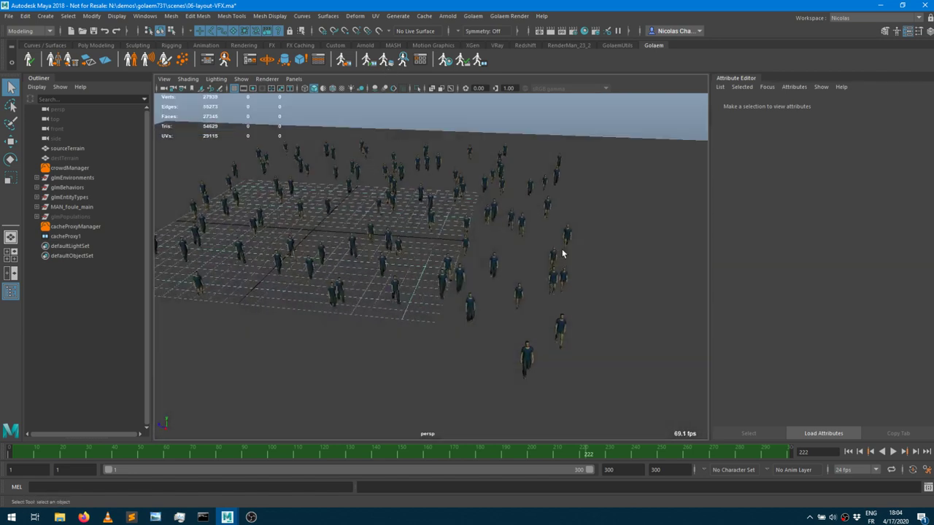
Open the Golaem Layout Editor, widen it and place it below the crowd so the characters stay in view.
left_click(387, 62)
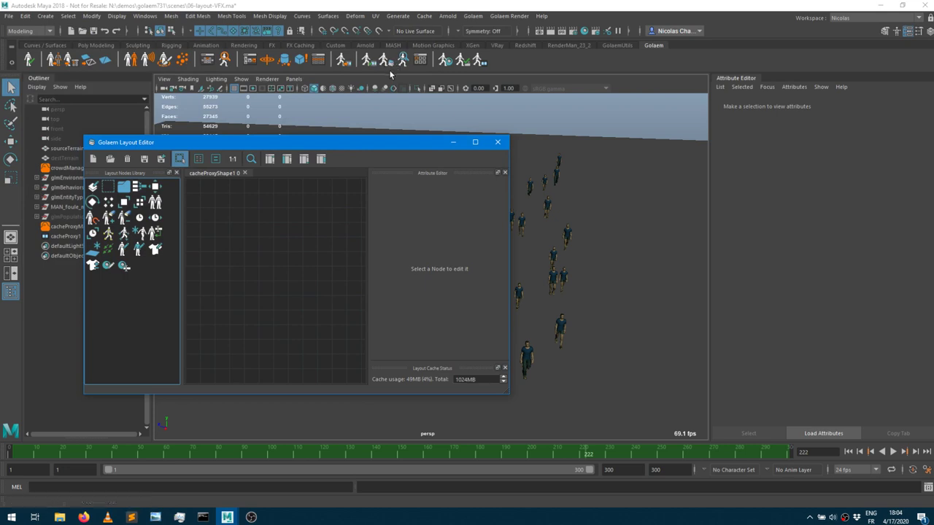
left_click_drag(509, 208, 825, 218)
left_click_drag(547, 136, 532, 309)
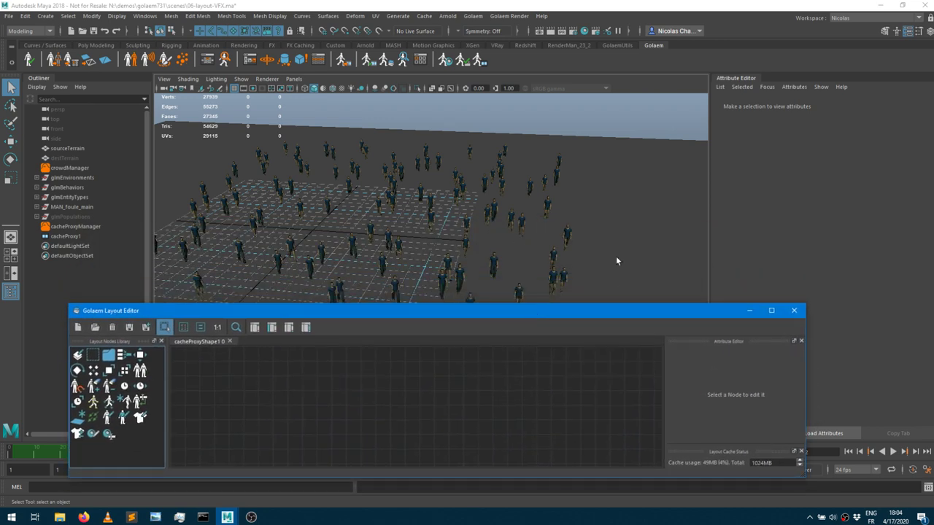
middle_click_drag(436, 174, 436, 123, "alt")
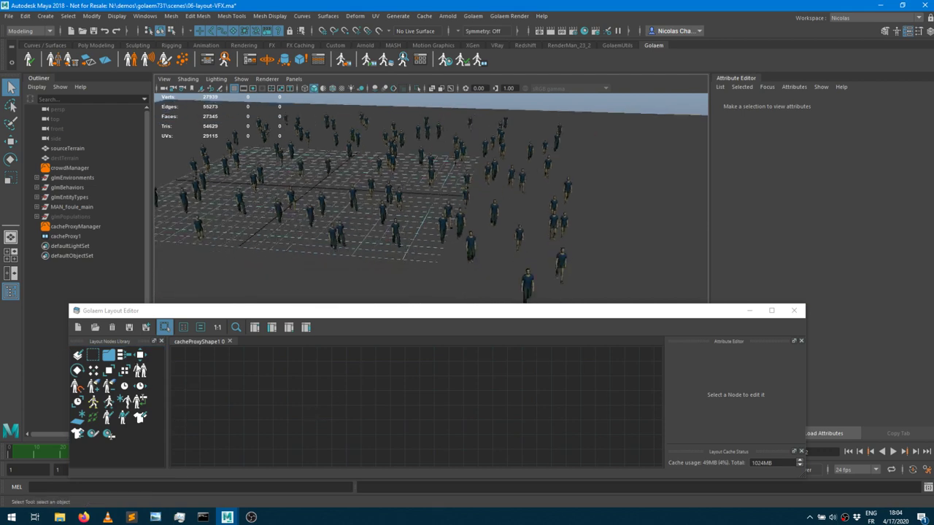
Add a Selector node and a Translate node to the layout graph and show the attributes of each.
left_click_drag(94, 356, 273, 384)
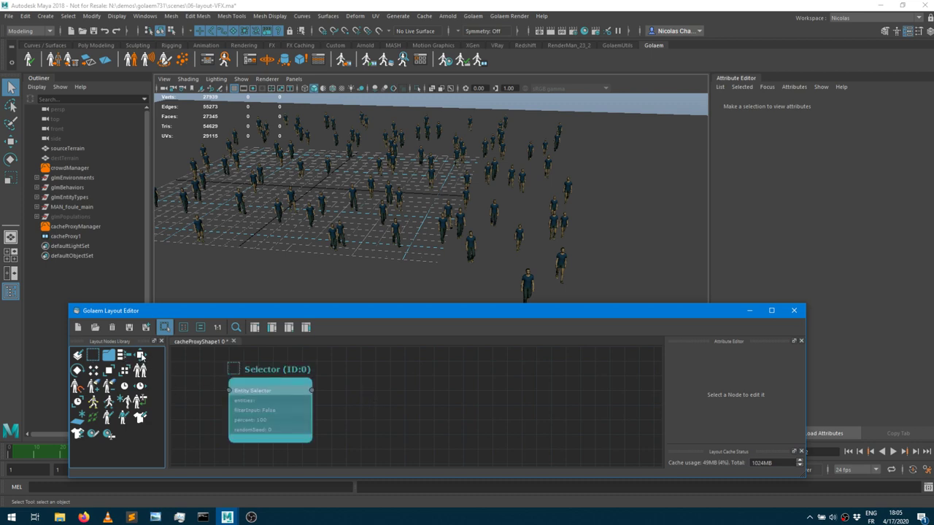
left_click_drag(411, 397, 431, 389)
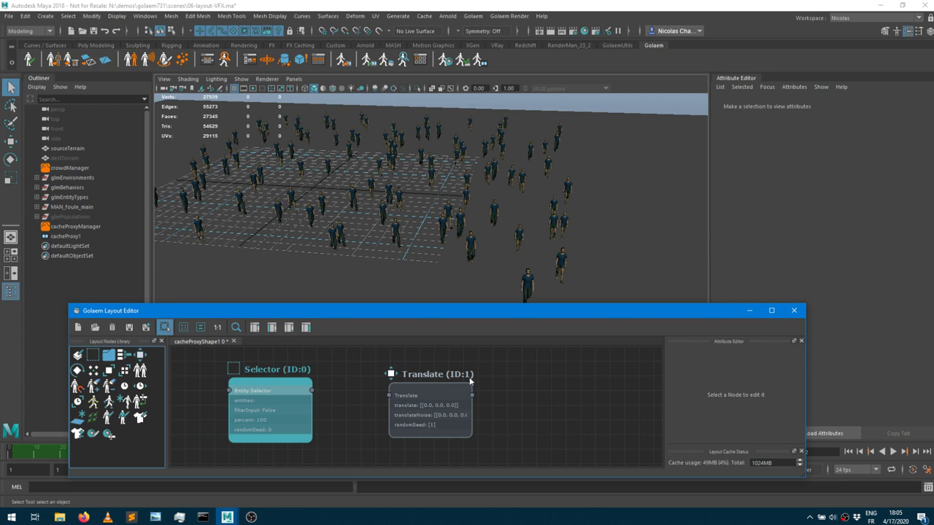
left_click(433, 399)
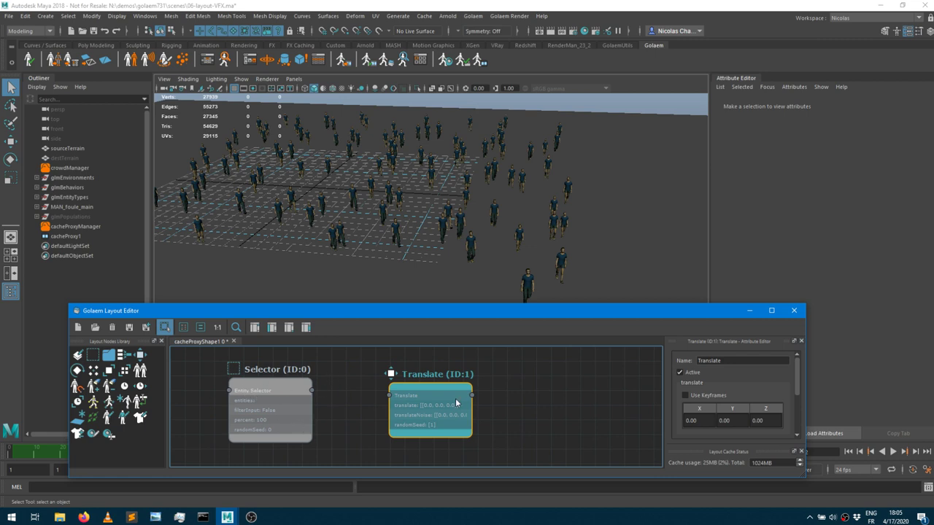
left_click(302, 401)
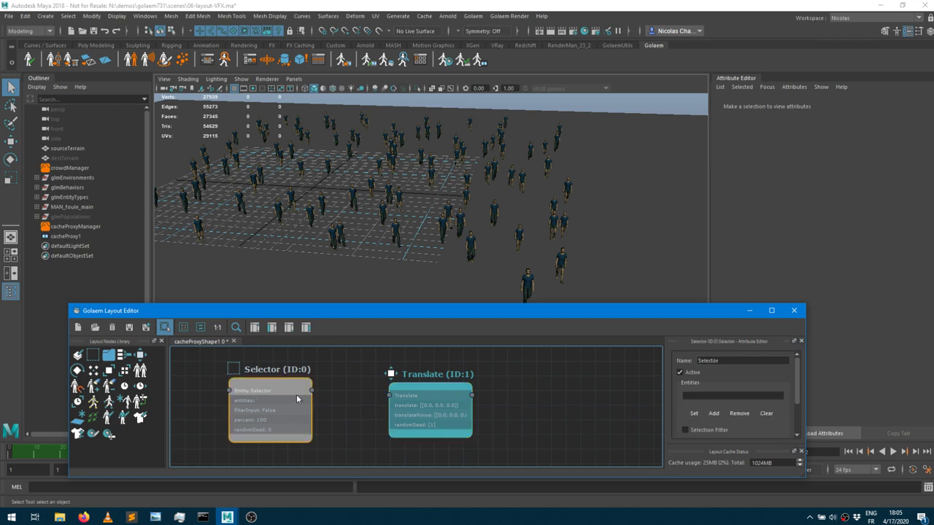
left_click(440, 400)
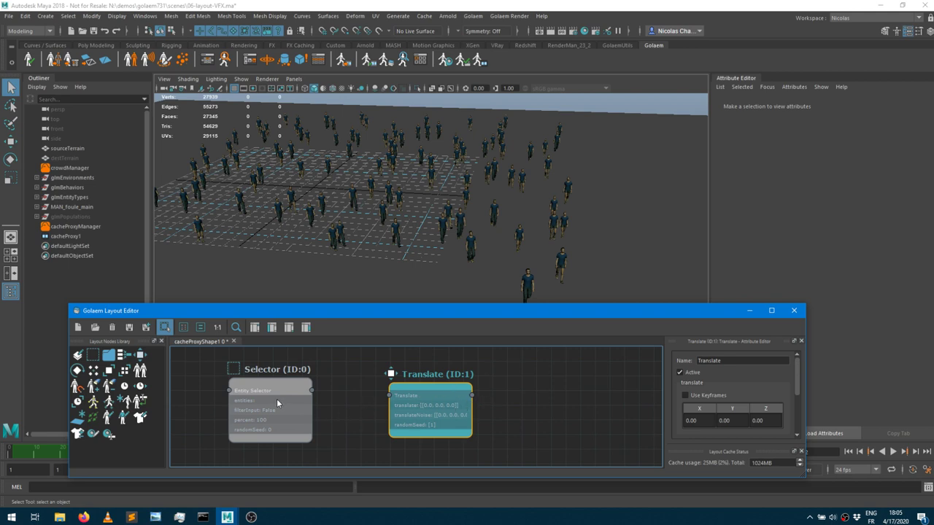
Add a second Translate node, shift the first one up and frame all three nodes in an enlarged graph area.
left_click_drag(141, 358, 568, 394)
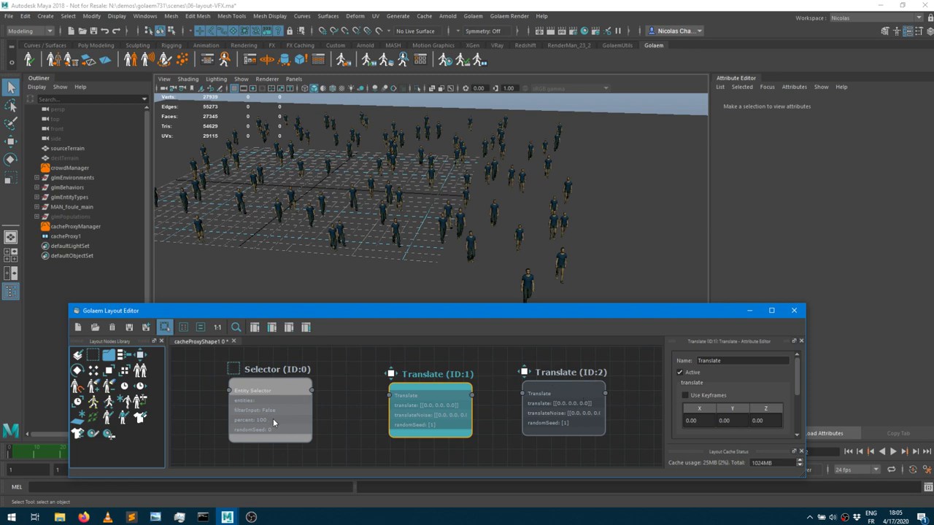
left_click_drag(417, 398, 416, 366)
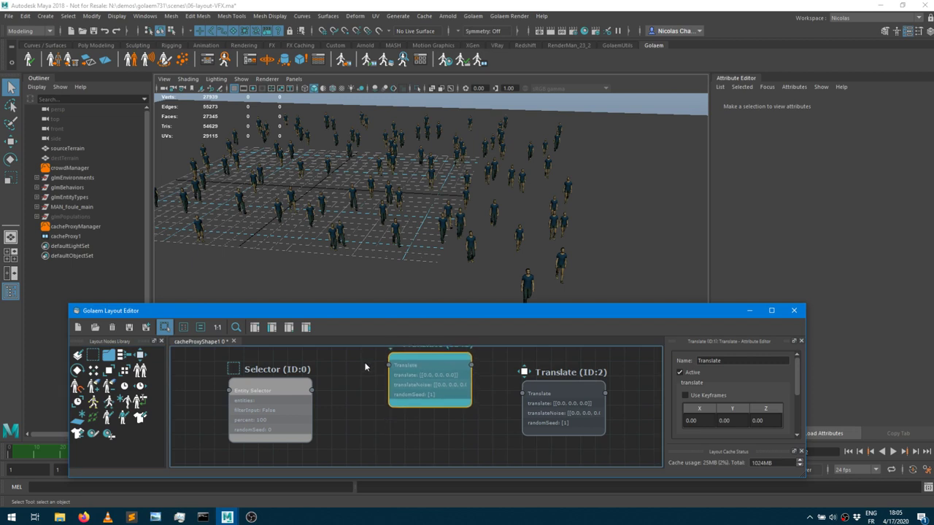
left_click_drag(359, 311, 365, 214)
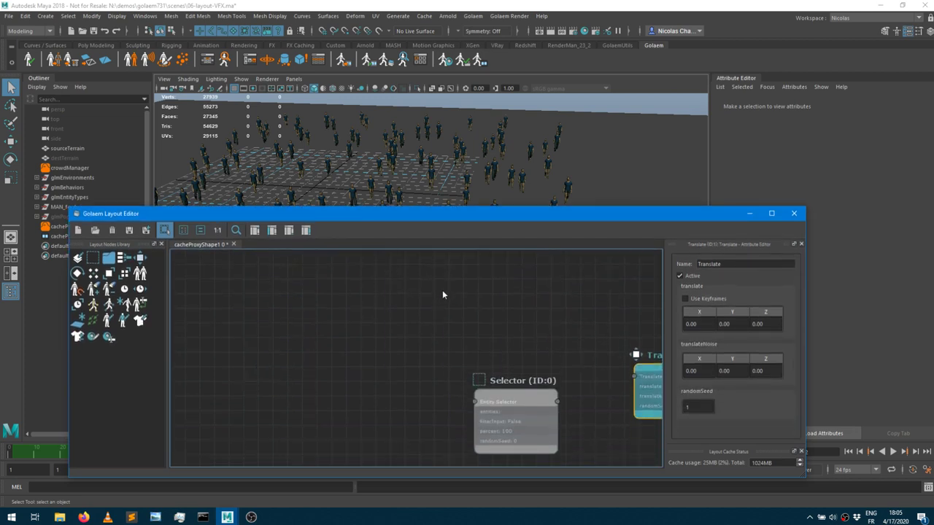
key("f")
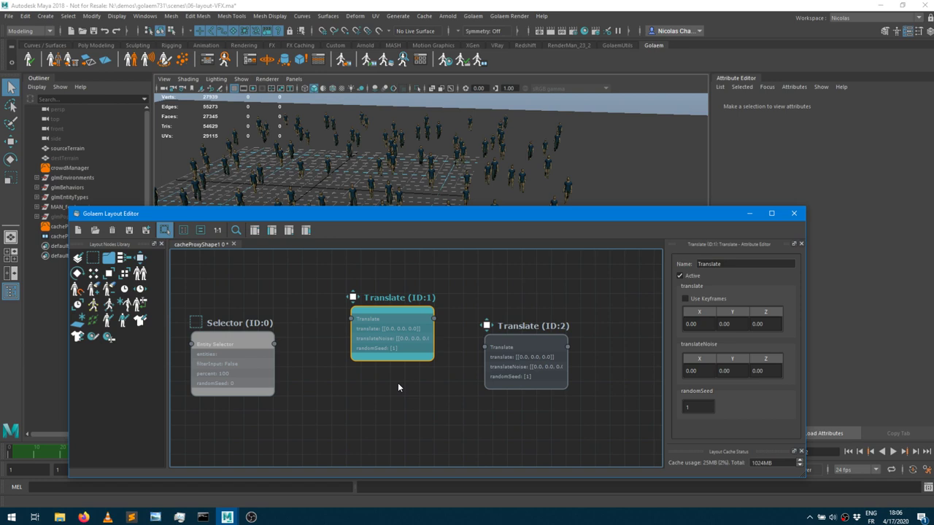
Try different nodes as the layout root, ending with the Selector node set as root.
left_click(243, 372)
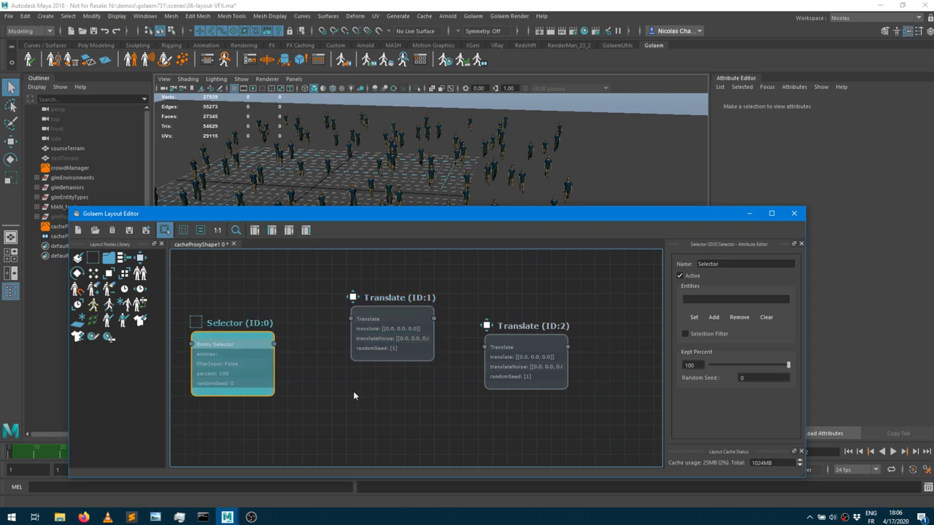
left_click(517, 373)
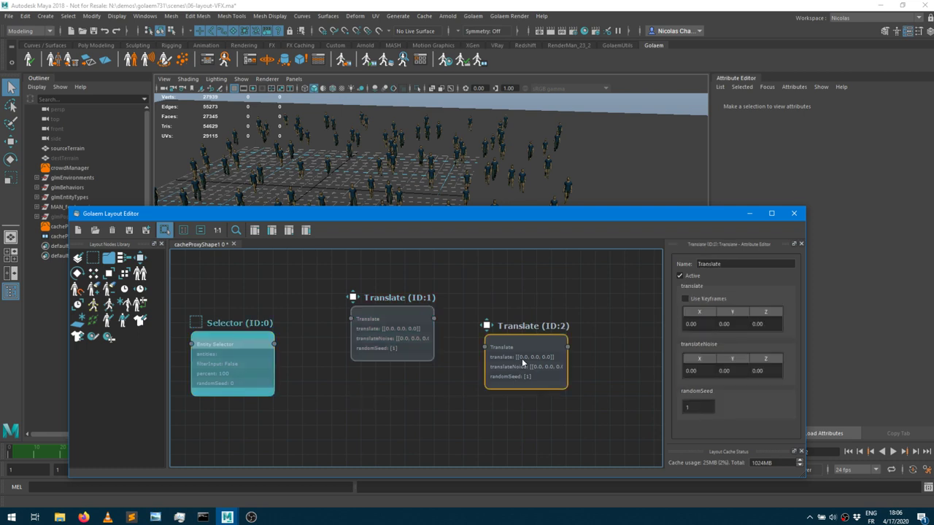
left_click(244, 342)
right_click(245, 343)
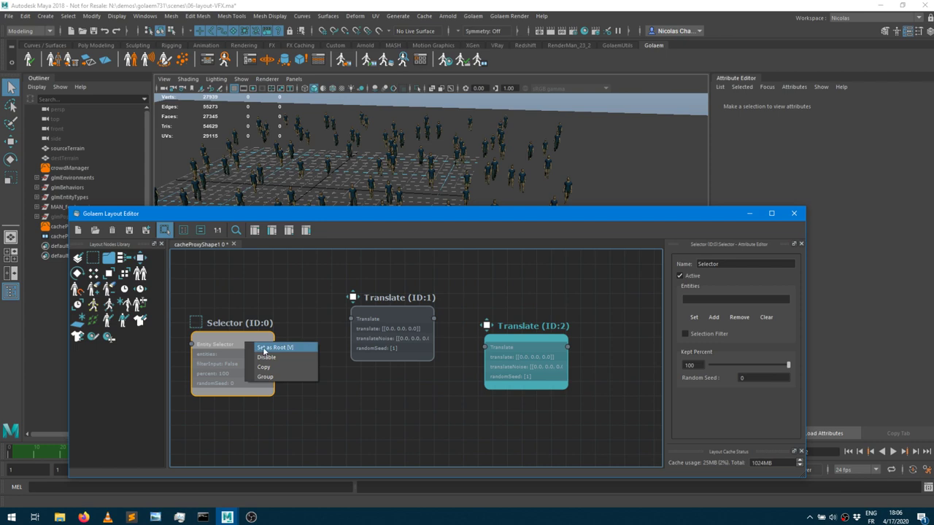
left_click(271, 349)
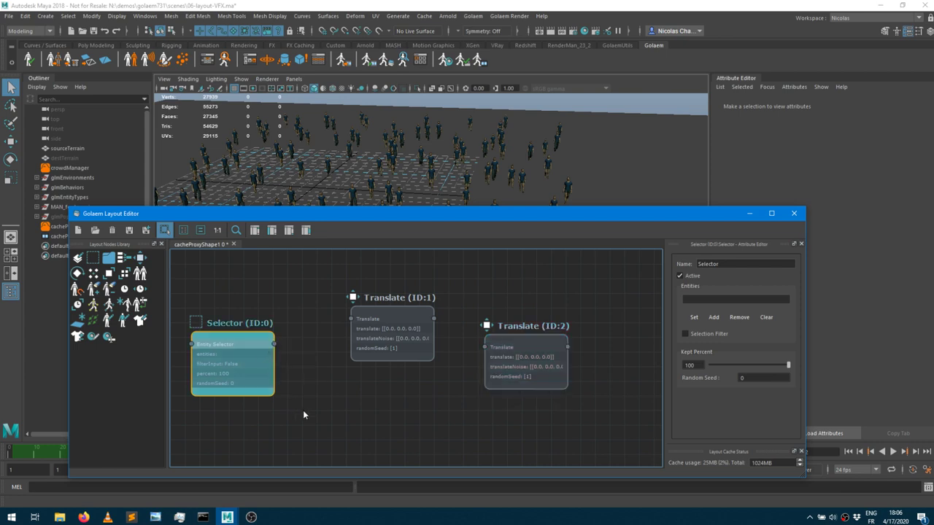
Delete all three nodes from the layout graph and move the editor back below the crowd.
left_click_drag(214, 275, 520, 398)
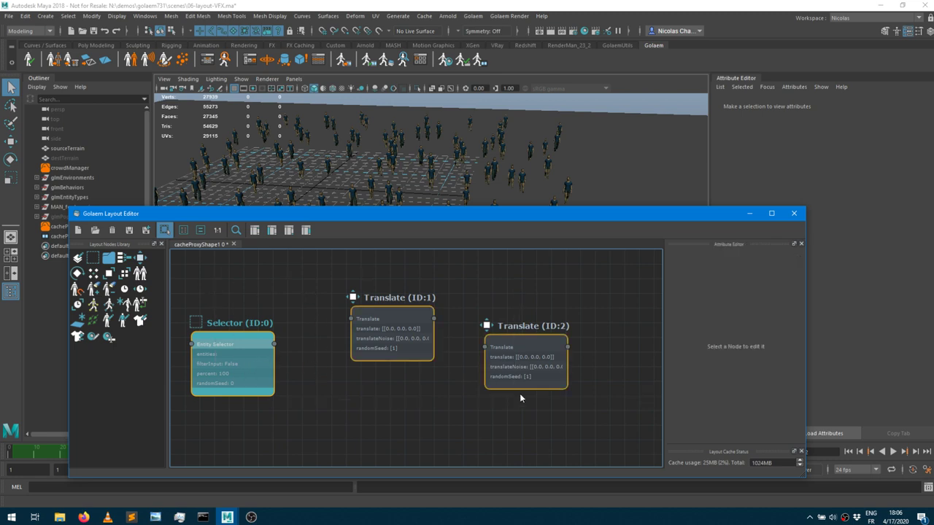
key("Delete")
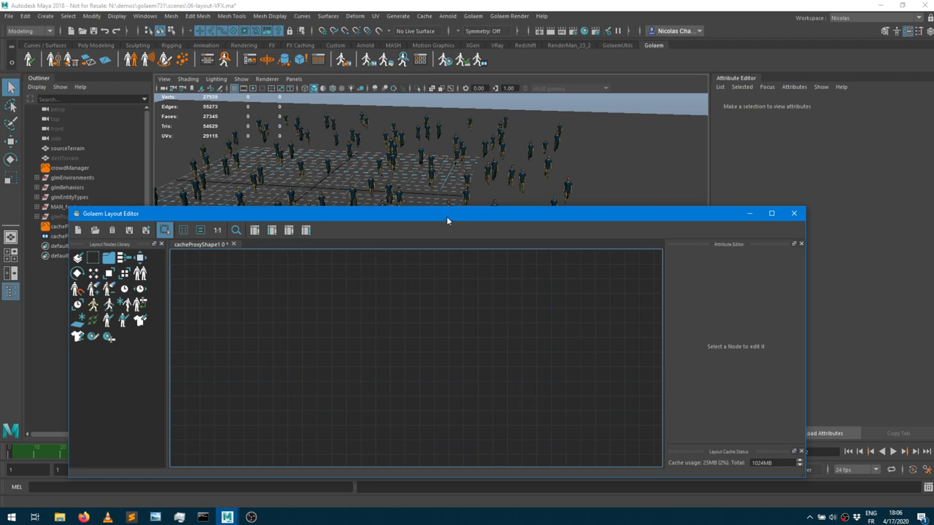
left_click_drag(441, 215, 443, 337)
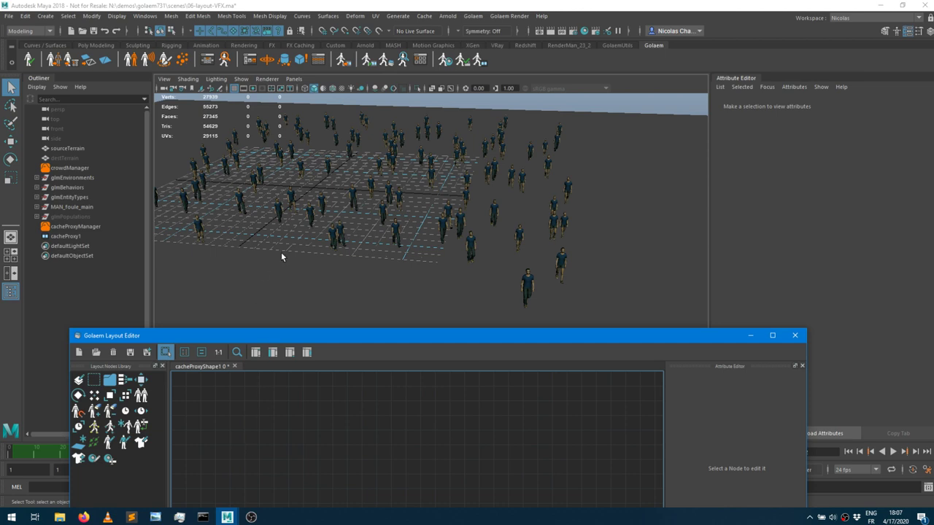
Switch to vertex selection and select the group of crowd characters standing beyond the near side edge of the grid.
left_click(603, 216)
key("F9")
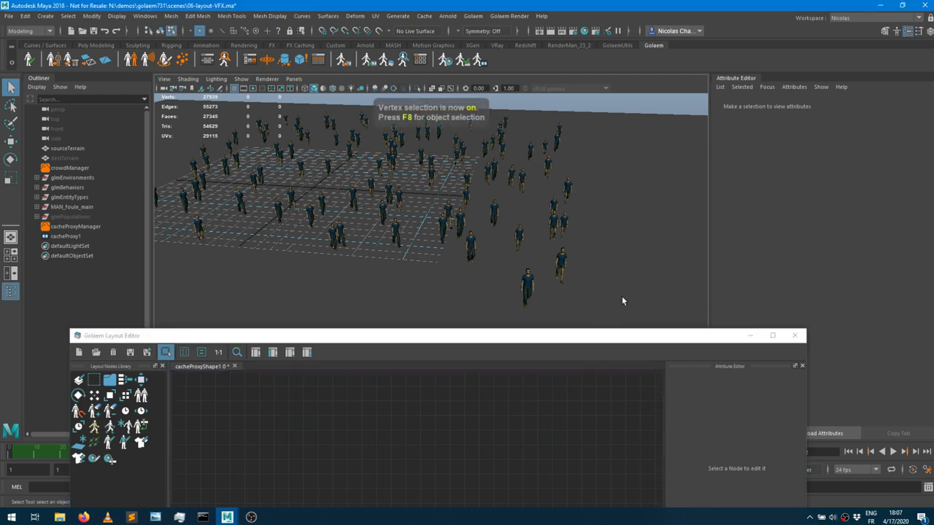
left_click_drag(608, 309, 490, 208)
left_click_drag(600, 303, 460, 174)
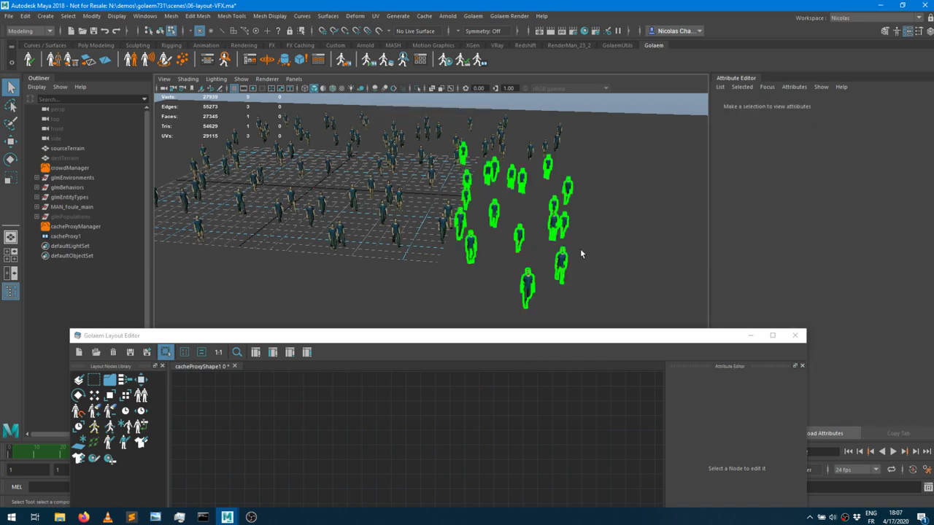
left_click(541, 255)
scroll(543, 256, "up", 4)
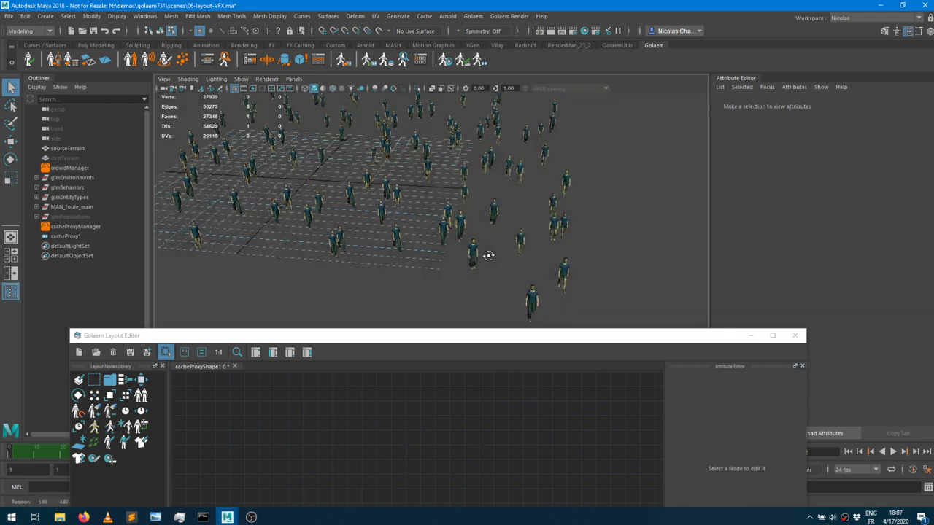
left_click_drag(611, 311, 435, 146)
left_click_drag(511, 233, 531, 237, "alt")
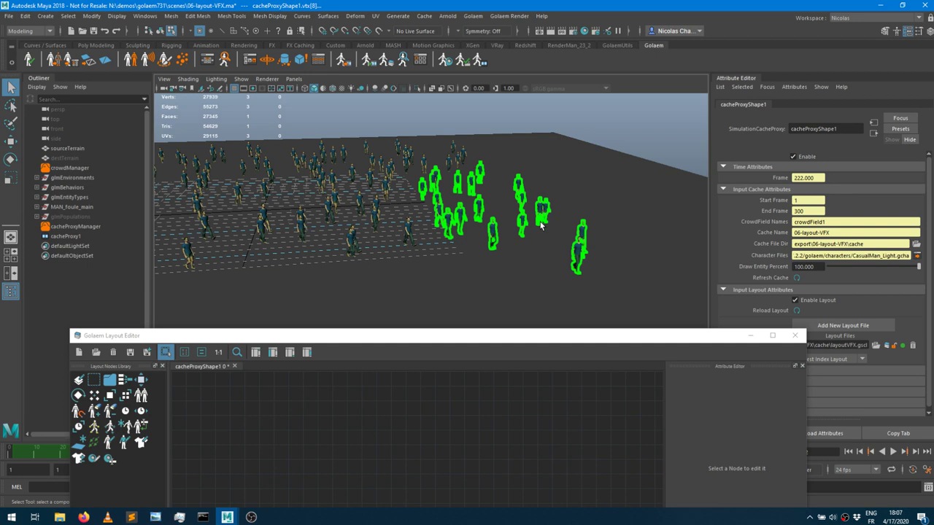
Move the selected characters about -6.83 along Z, away from the rest of the crowd.
key("w")
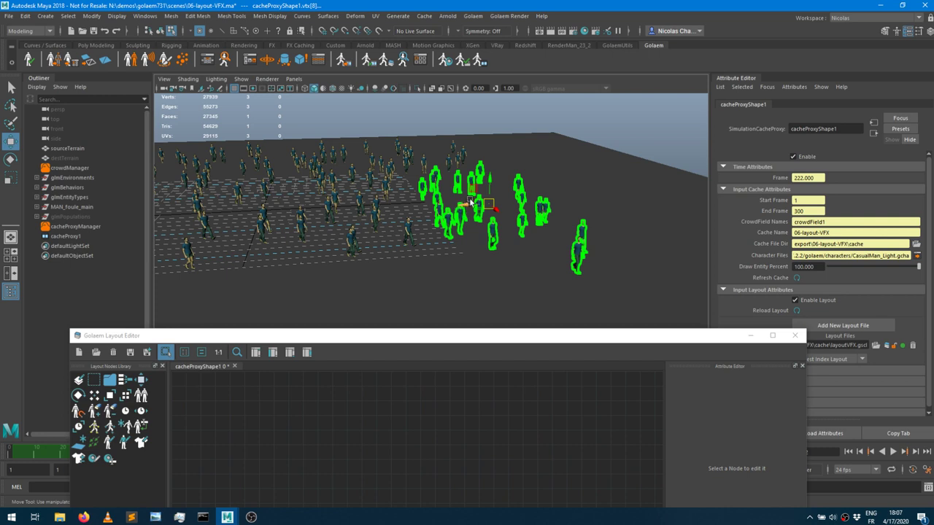
left_click_drag(464, 209, 557, 198)
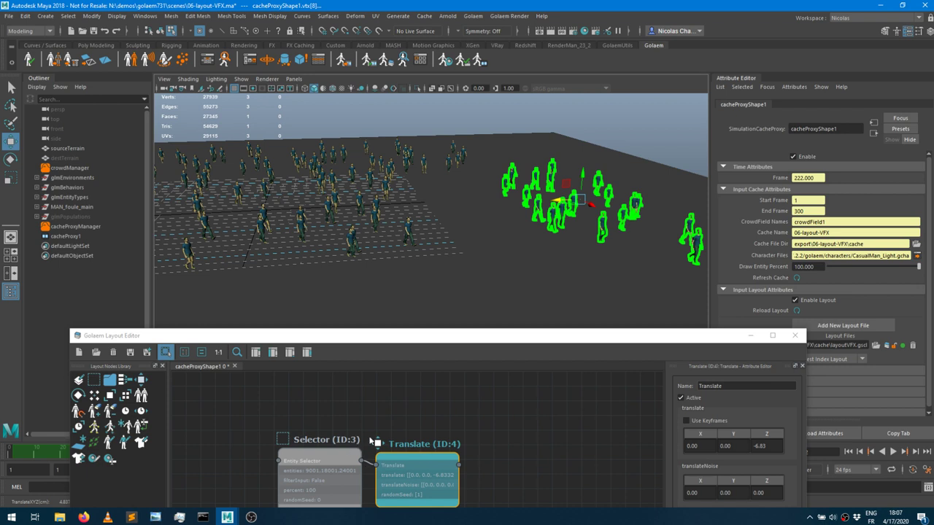
Raise the layout editor, show the new Selector node's attributes and shift the node slightly away from the Translate node.
left_click_drag(346, 341, 323, 292)
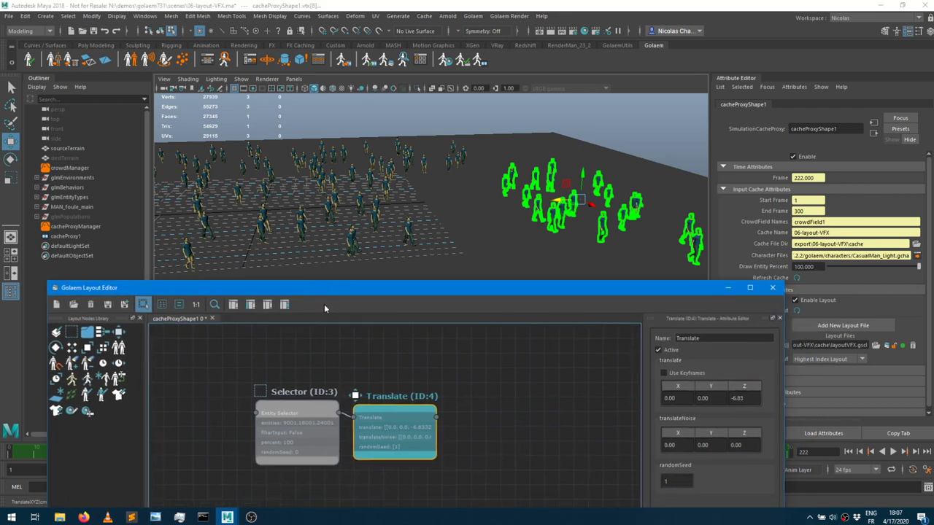
left_click(303, 413)
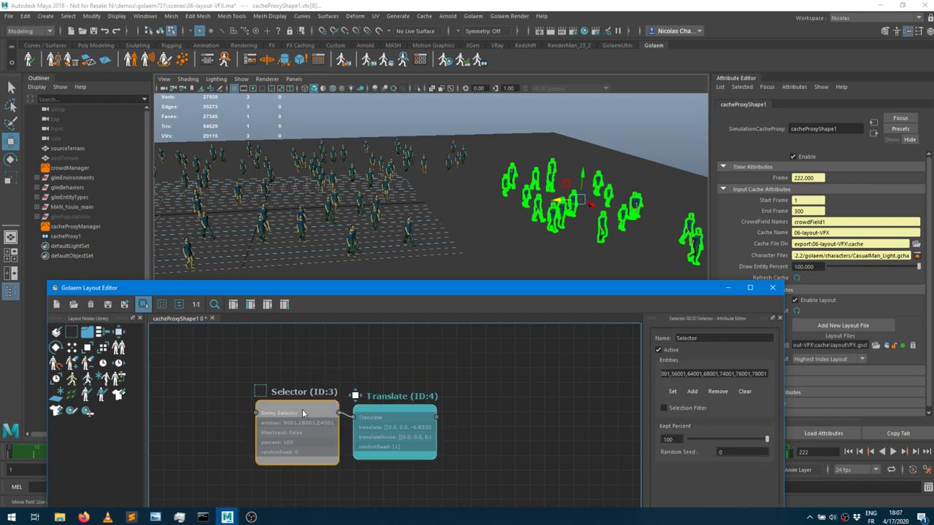
left_click_drag(302, 409, 294, 406)
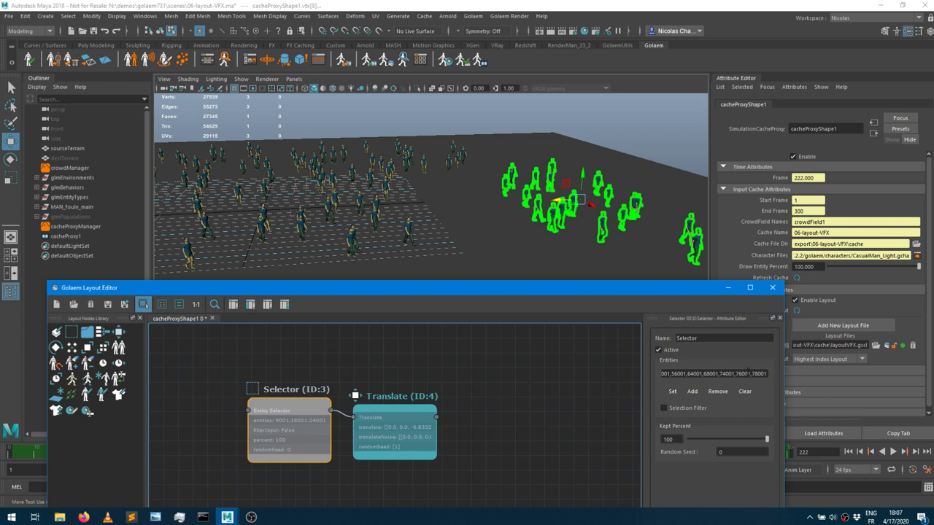
Shift the Translate node up slightly in the layout graph and set its Z translation to -10.
left_click(700, 374)
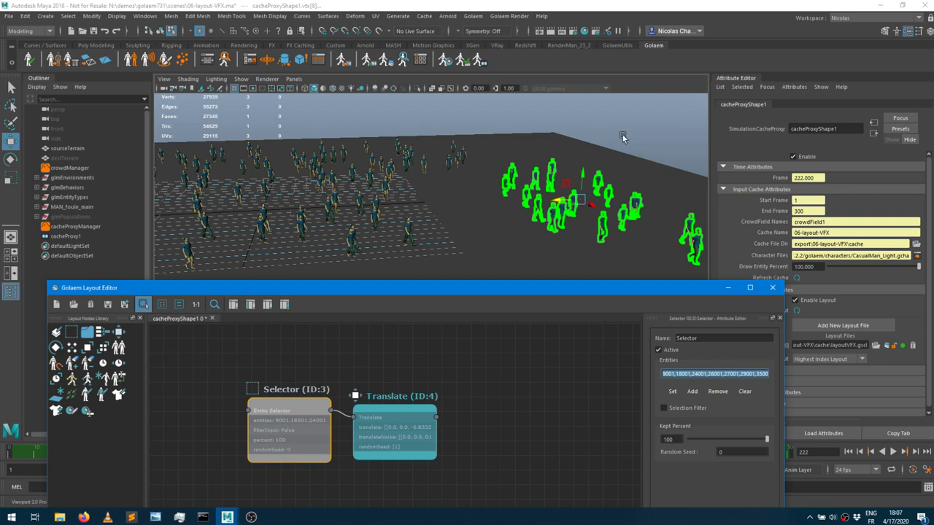
left_click(540, 346)
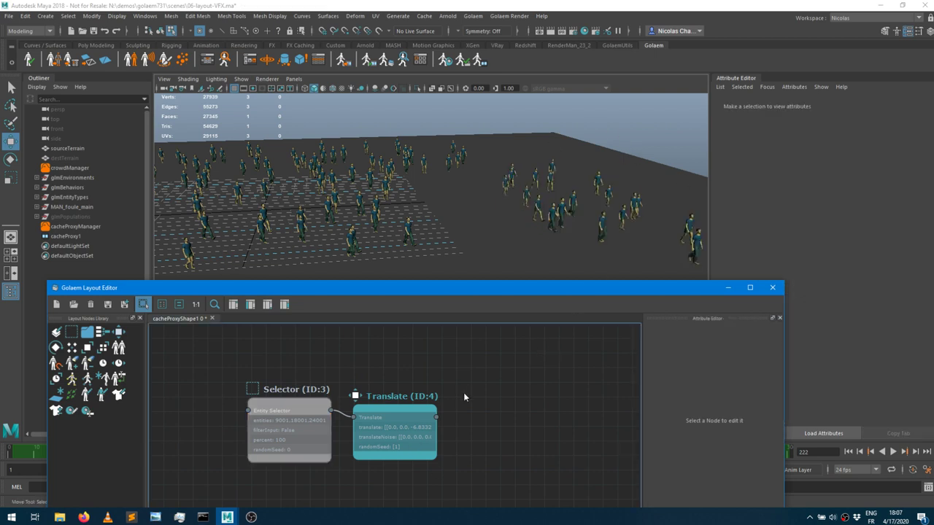
left_click(384, 408)
mouse_move(384, 408)
left_mouse_down()
mouse_move(387, 394)
mouse_move(384, 402)
left_mouse_up()
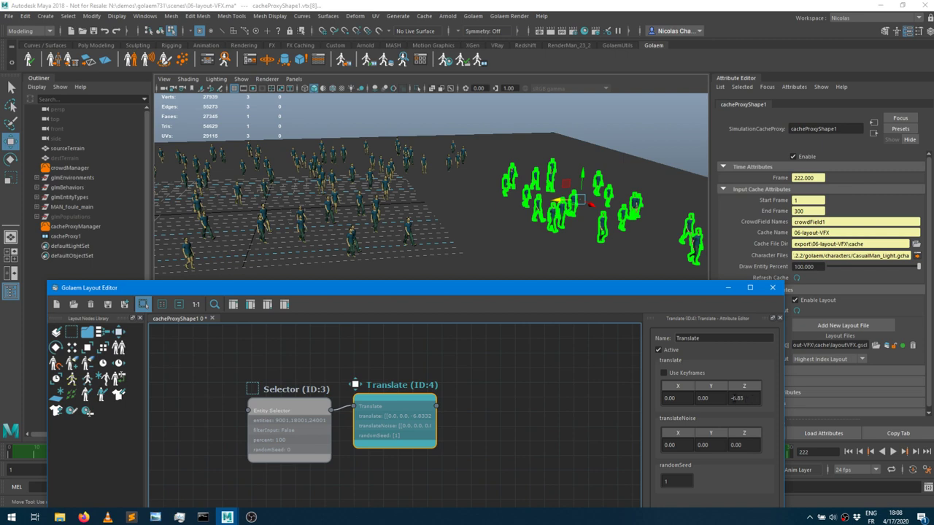
double_click(738, 398)
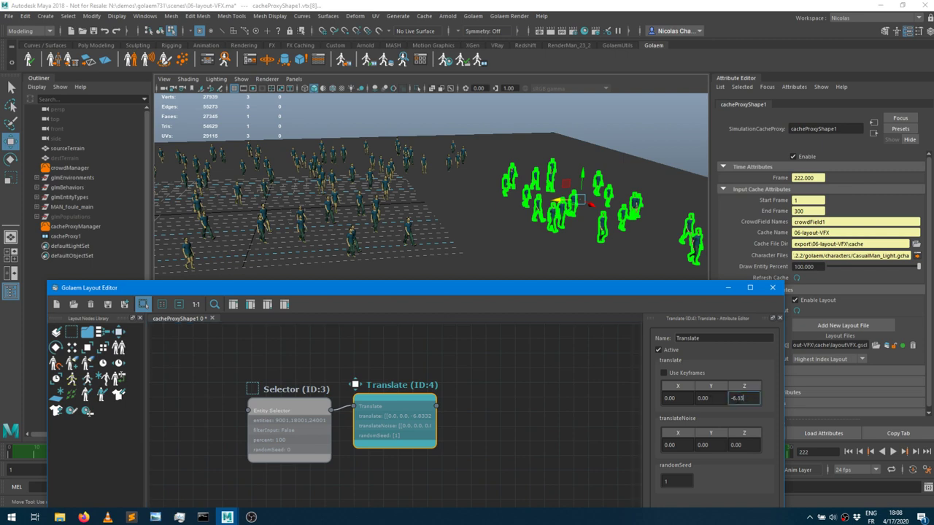
type("-10")
key("Return")
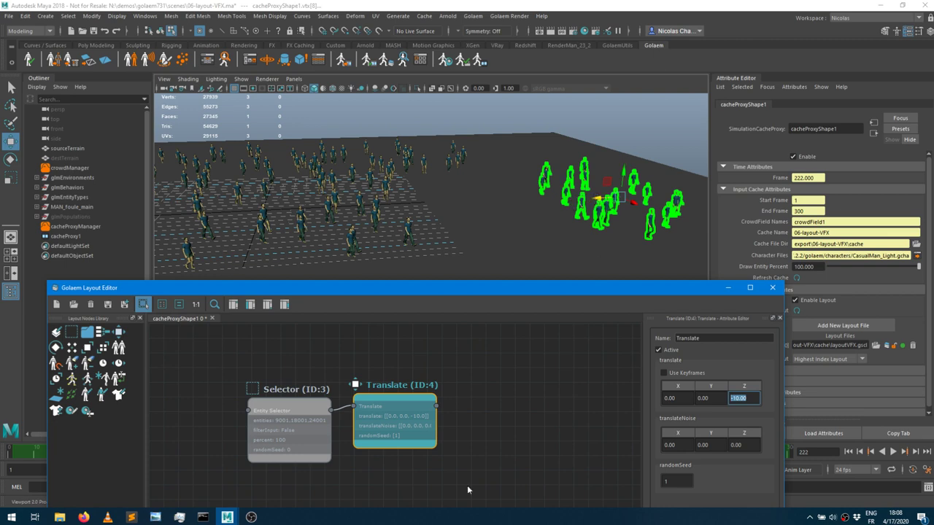
Preview the crowd at the Selector node before the move, and return to the Translate node's result.
left_click(299, 409)
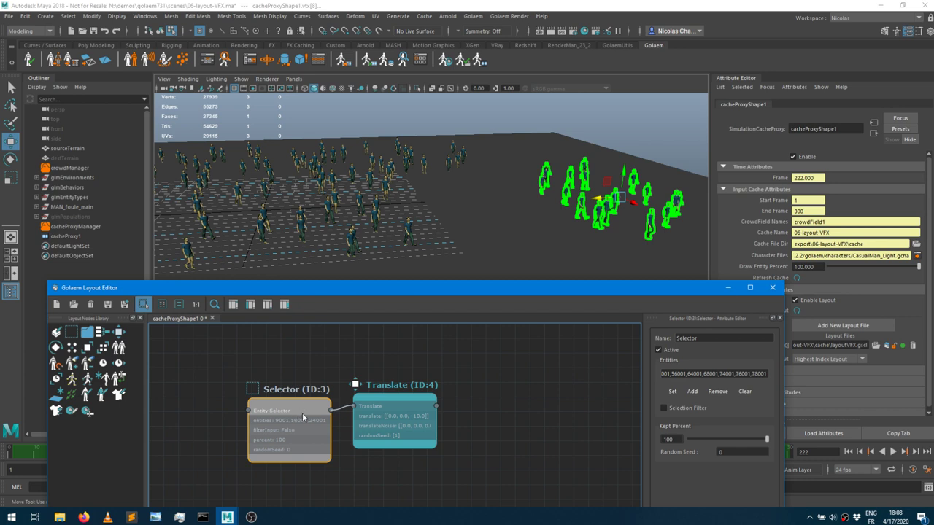
left_click(308, 412)
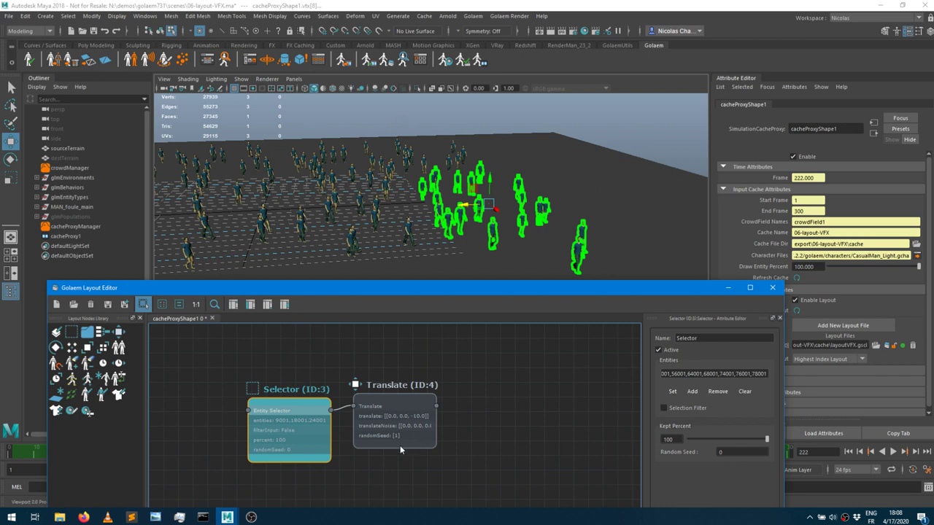
left_click(403, 413)
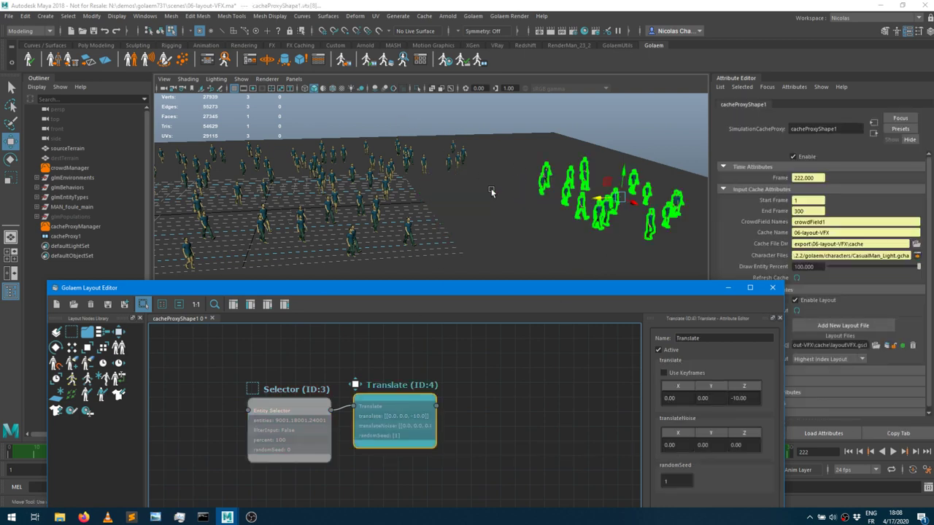
Bring up the Modeling Toolkit's rotate settings and rotate the selected characters as a group by about -41.63 around Y in World orientation.
left_click_drag(492, 188, 269, 167, "alt")
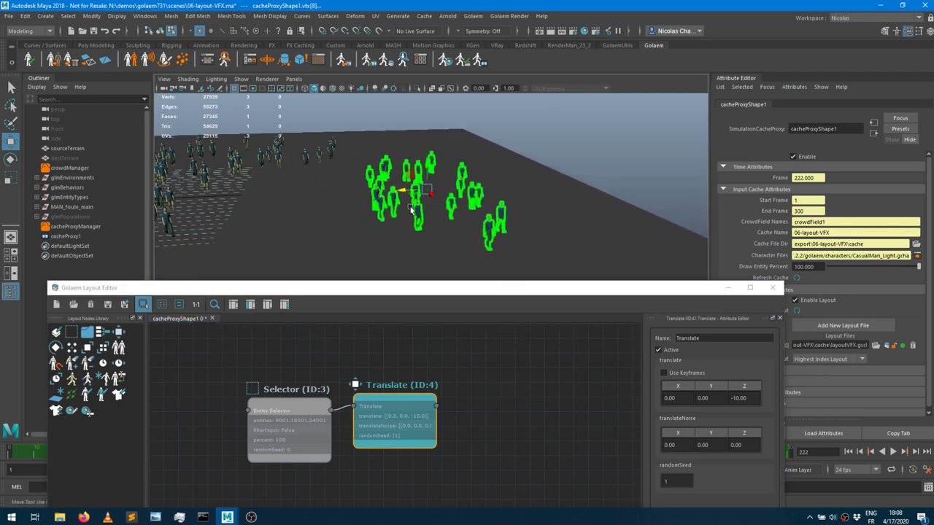
key("e")
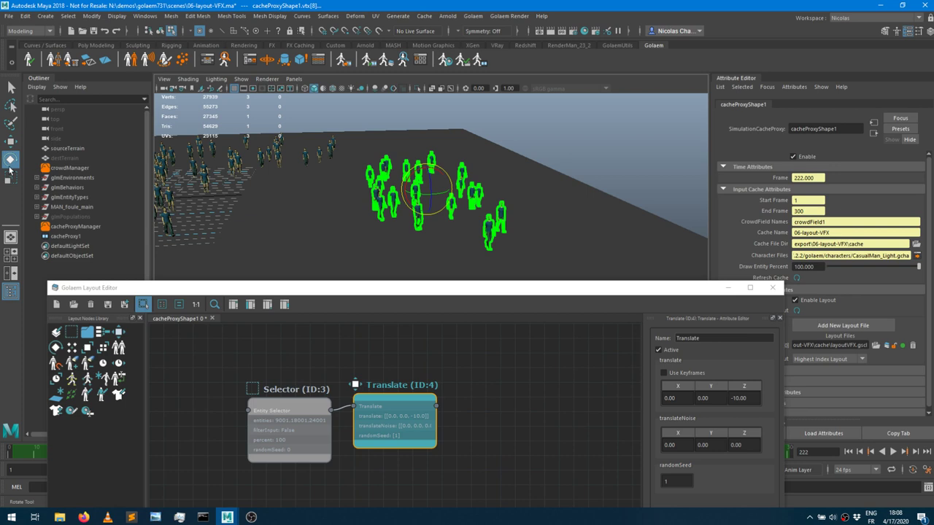
left_click(886, 32)
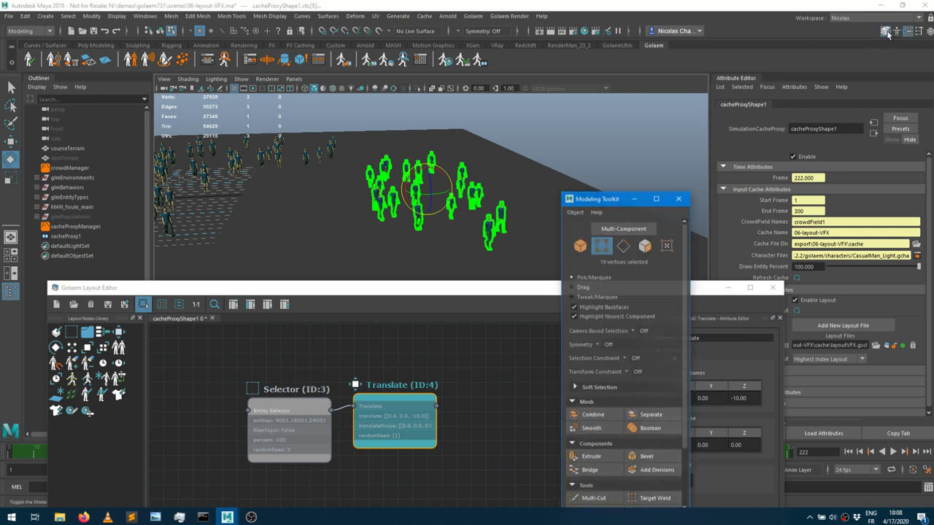
scroll(624, 362, "down", 3)
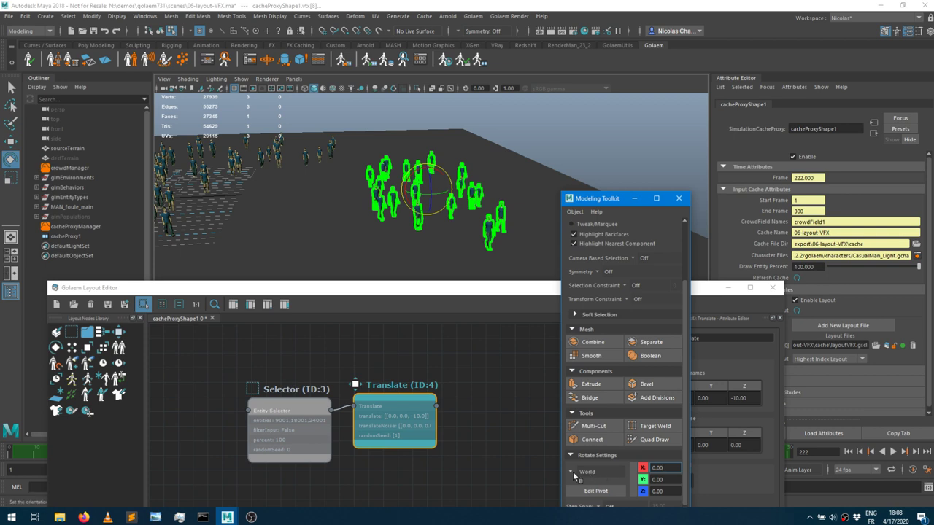
left_click(416, 194)
left_click_drag(414, 196, 412, 197)
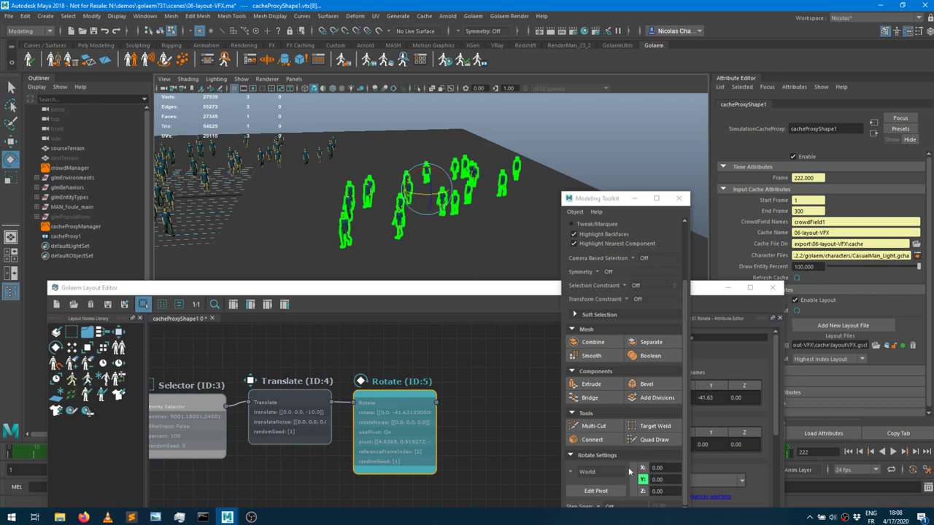
Switch the rotation orientation to Object, rotate each selected character to about 40.61 around Y, and show the Rotate node's attributes.
left_click(578, 475)
left_click(585, 477)
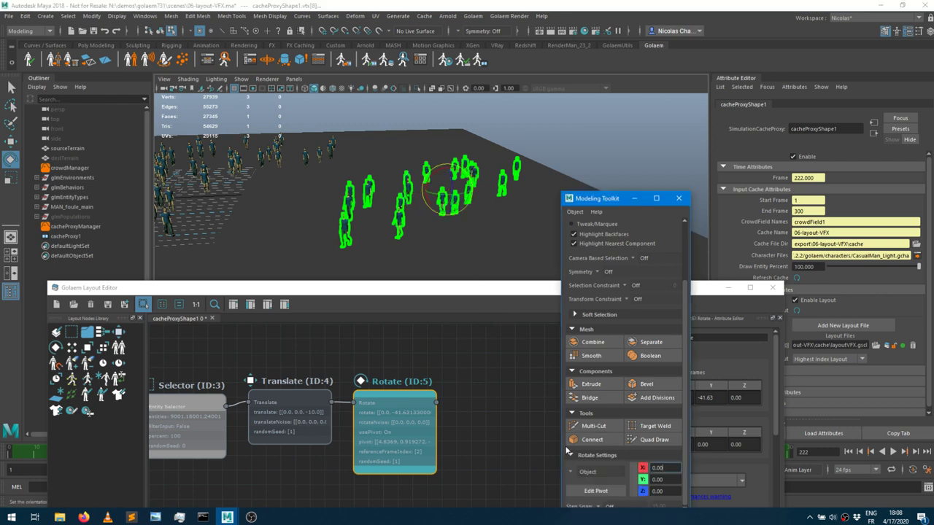
left_click(450, 202)
mouse_move(450, 202)
left_mouse_down()
mouse_move(467, 199)
mouse_move(418, 199)
mouse_move(456, 204)
mouse_move(447, 193)
left_mouse_up()
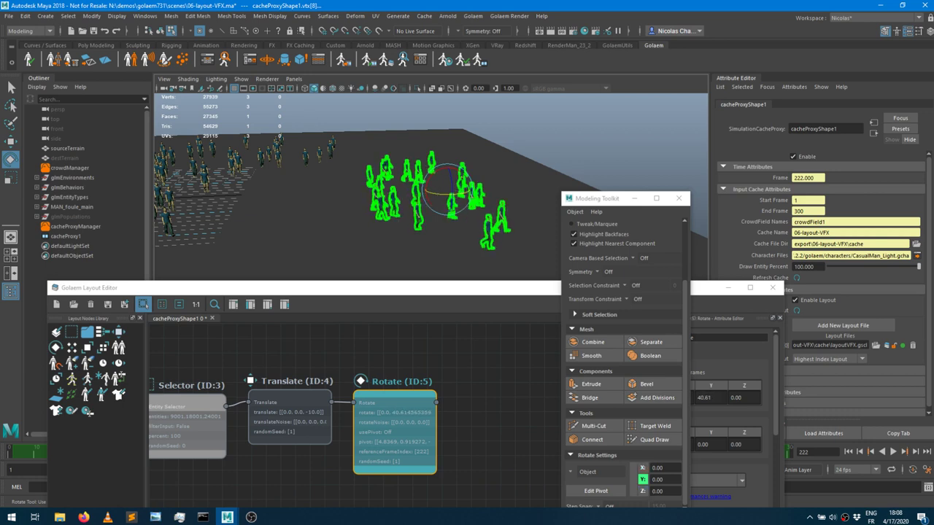
left_click(394, 398)
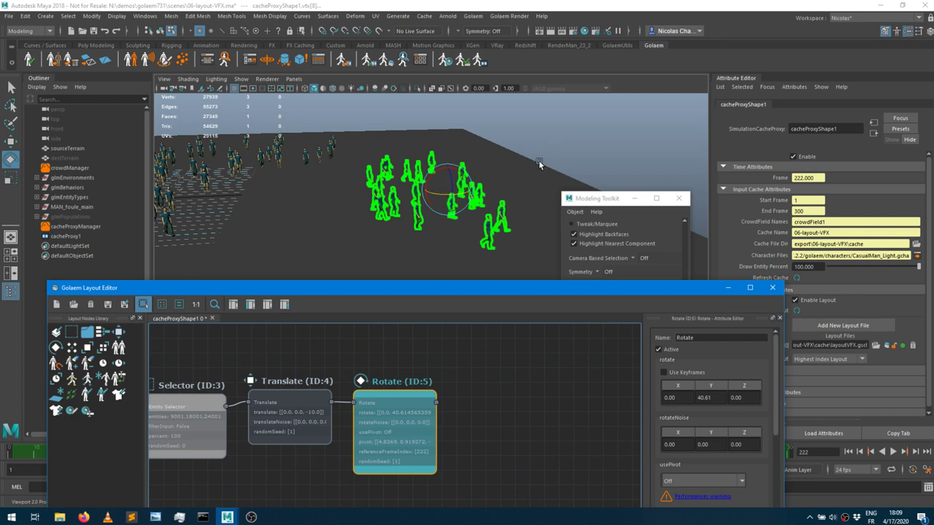
Move the Modeling Toolkit clear of the crowd and scale the selected characters individually by about 1.27 in Object orientation.
middle_click(496, 129)
key("r")
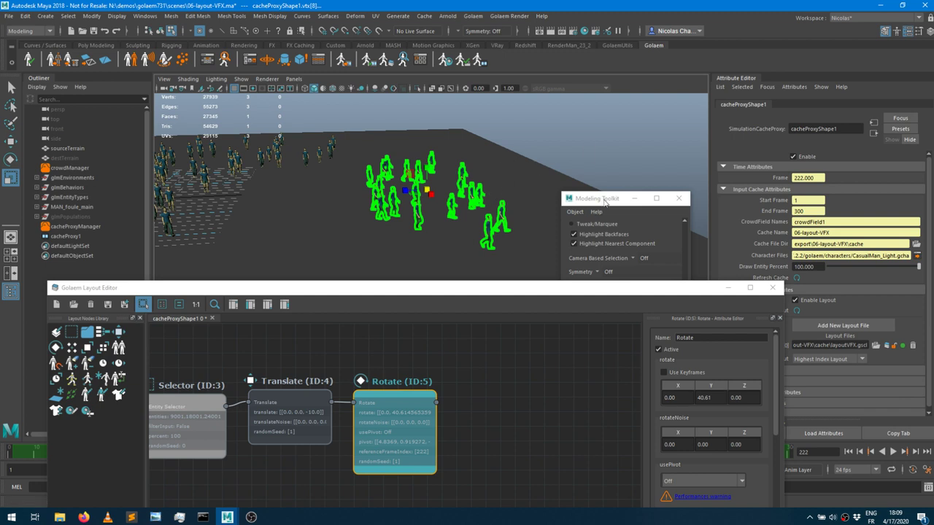
left_click_drag(606, 198, 711, 110)
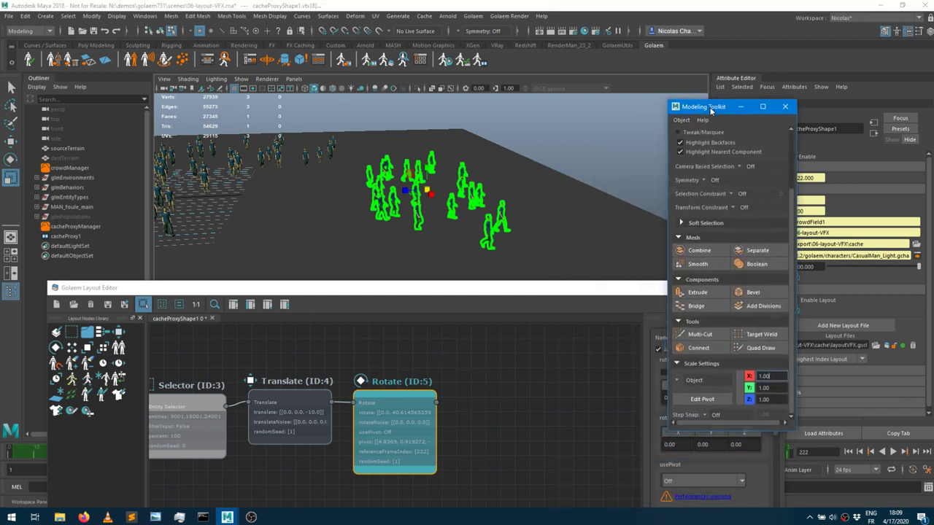
left_click(438, 188)
mouse_move(438, 188)
left_mouse_down()
mouse_move(431, 186)
mouse_move(441, 192)
left_mouse_up()
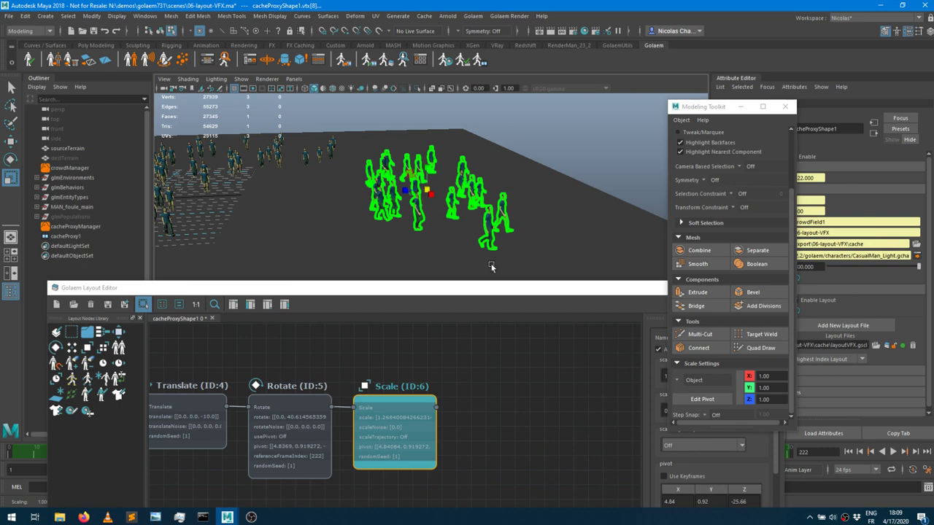
Switch the scale orientation to World and expand the spacing of the selected group by about 1.12.
left_click(694, 380)
left_click(697, 401)
left_click(429, 188)
left_click_drag(429, 188, 527, 233)
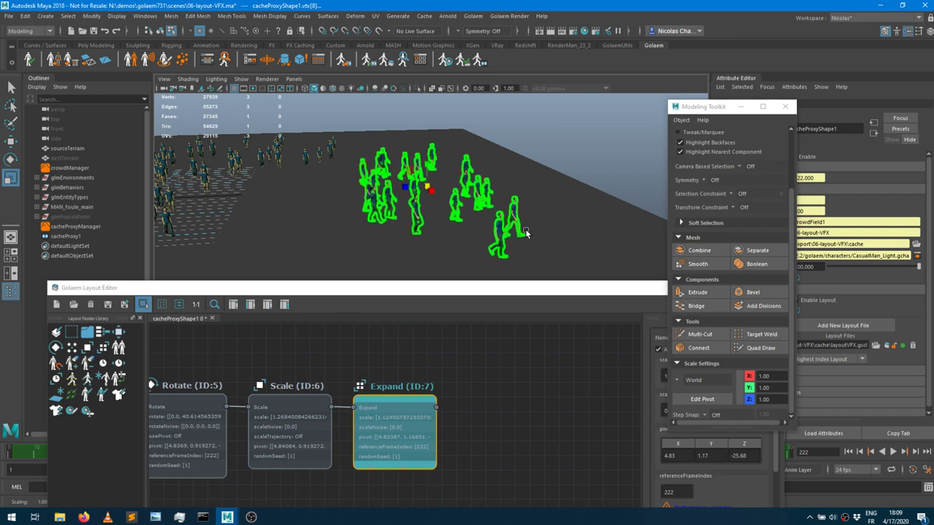
Examine the attributes of the Scale node and of the Expand node in the layout graph.
middle_click_drag(380, 337, 468, 334)
left_click(400, 399)
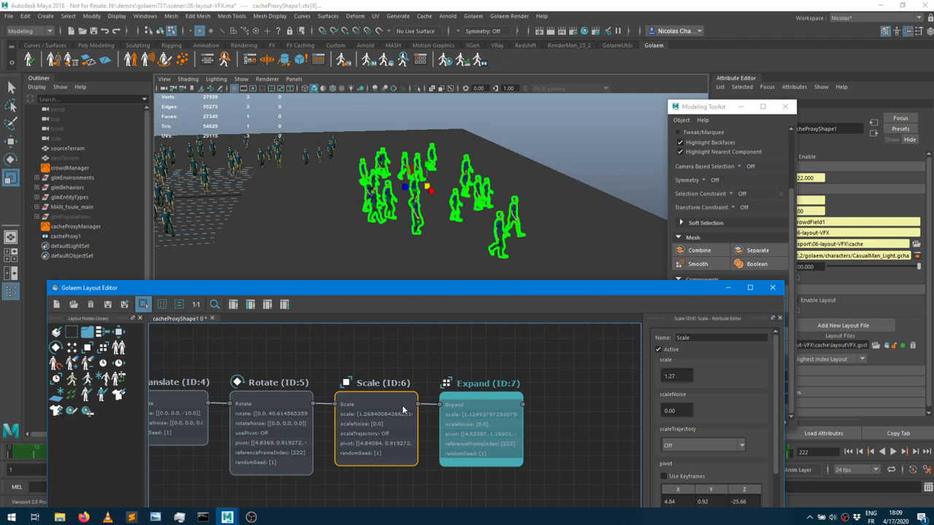
left_click(490, 404)
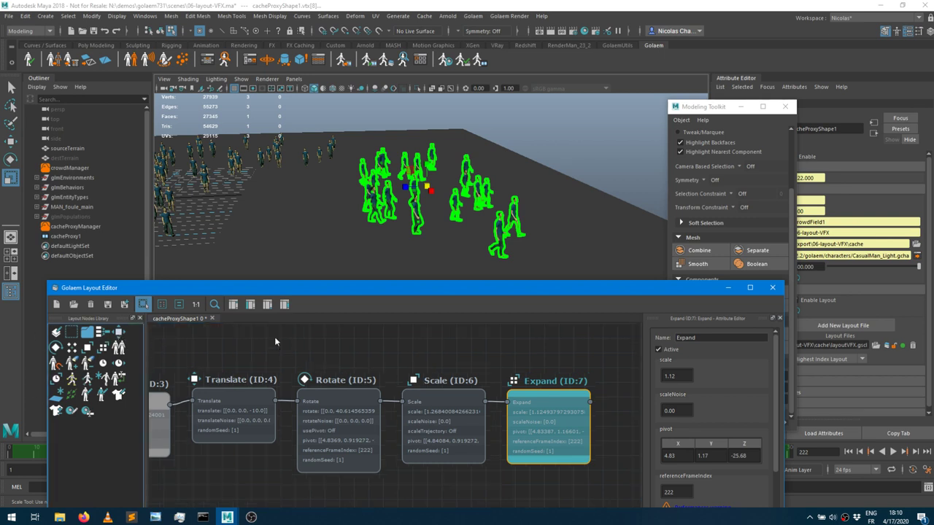
Add an unconnected Translate node from the node library to the layout graph and disable the Scale node.
left_click_drag(274, 336, 274, 336)
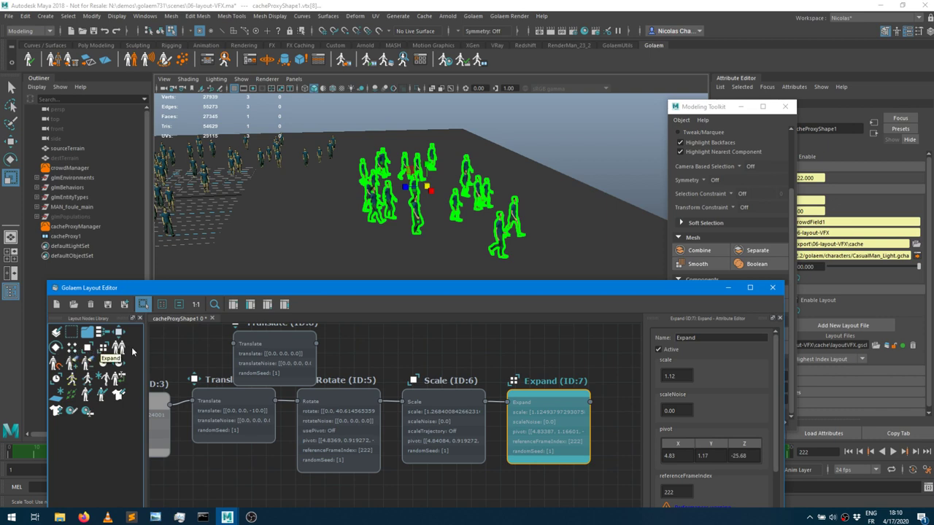
left_click(448, 402)
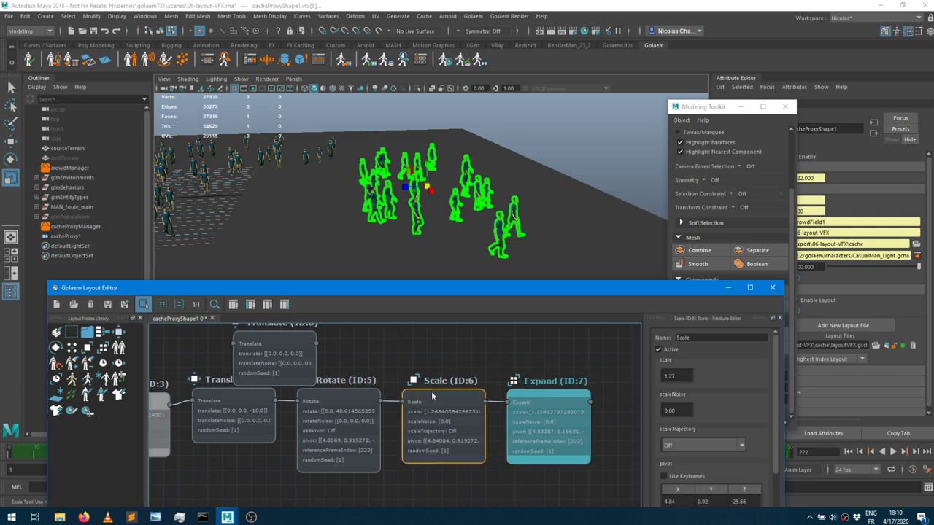
right_click(437, 394)
left_click(444, 408)
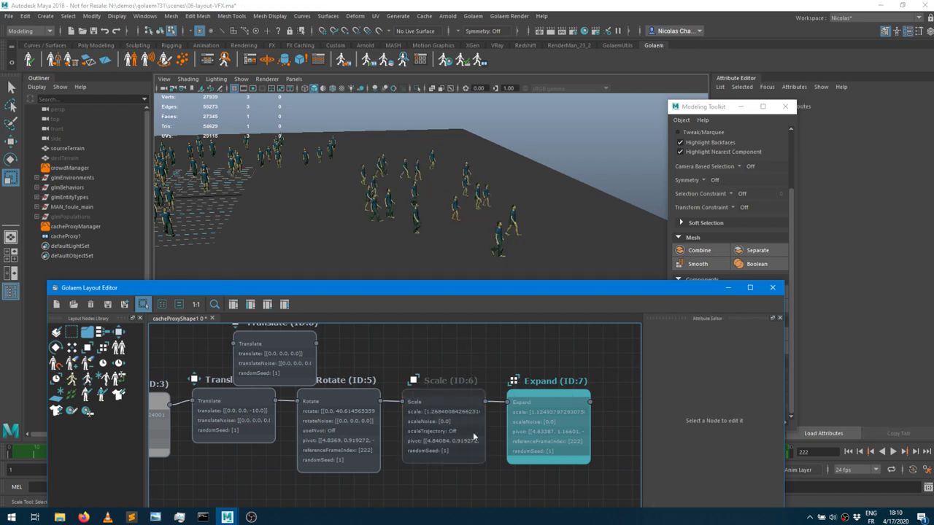
Delete the unconnected Translate node above the node chain.
left_click_drag(474, 195, 467, 191, "alt")
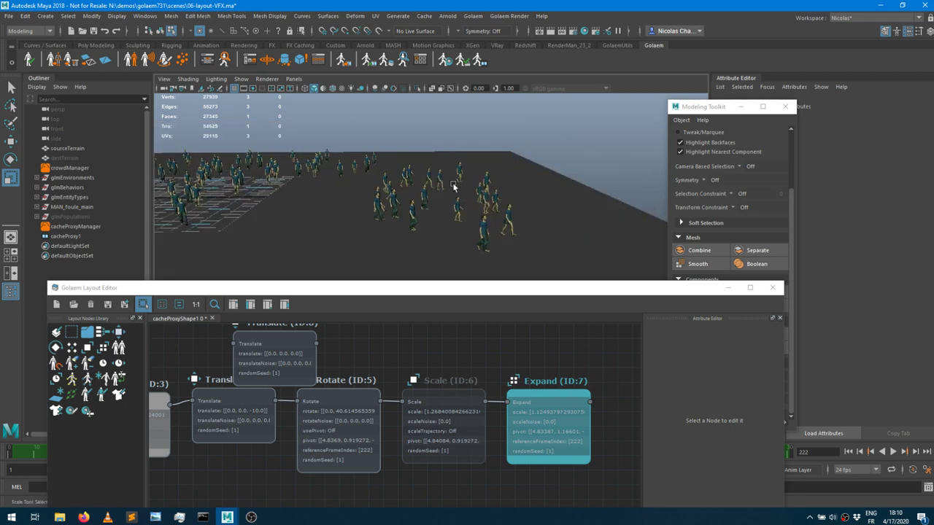
mouse_move(419, 211)
left_mouse_down("alt")
mouse_move(475, 203)
mouse_move(391, 225)
mouse_move(416, 213)
left_mouse_up("alt")
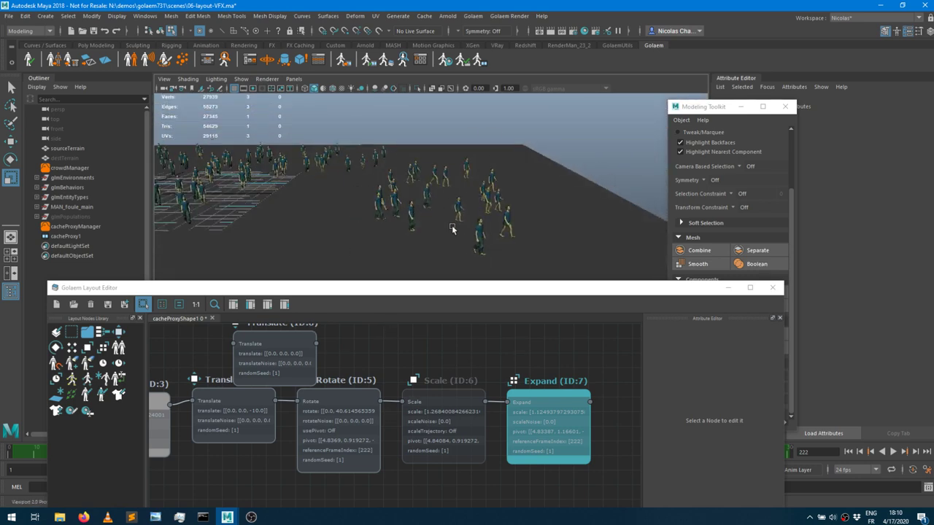
left_click(280, 338)
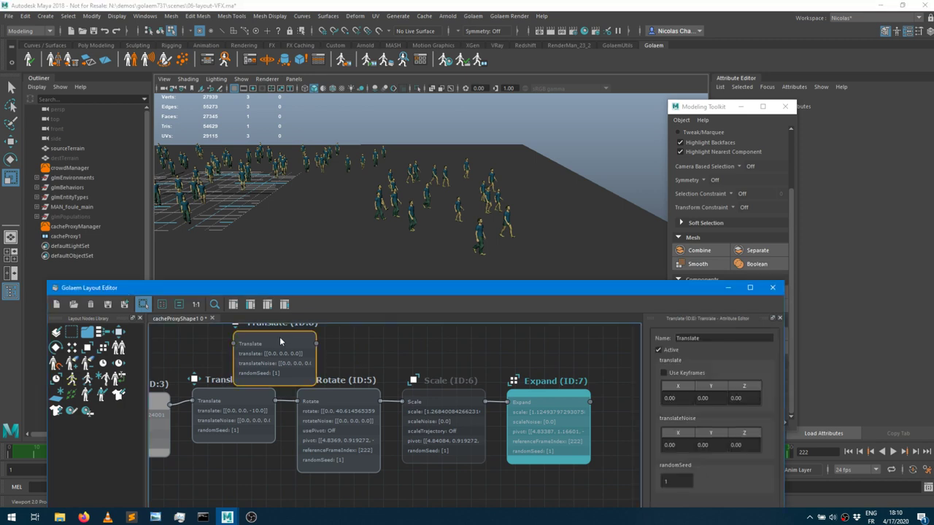
key("Delete")
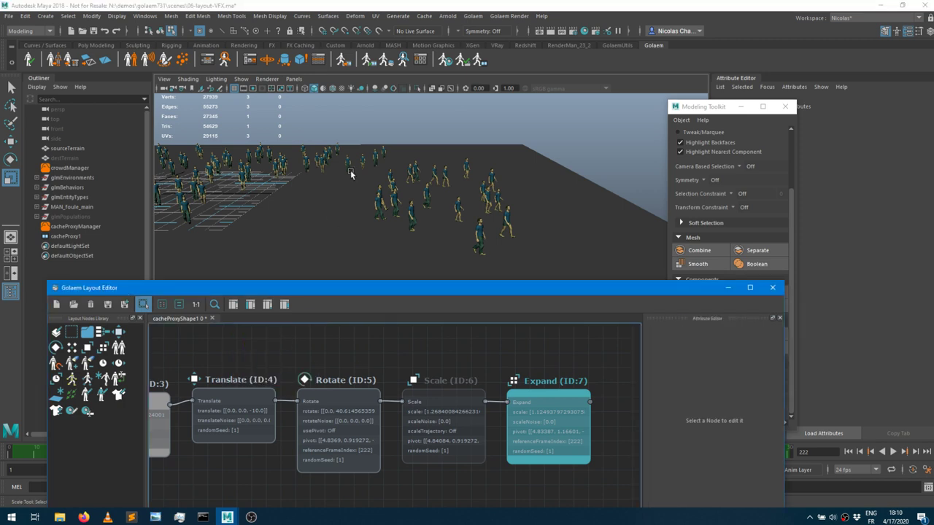
Select a small group of characters near the edge of the grid, with the layout editor raised to show the existing Selector node.
left_click(299, 183)
left_click_drag(318, 216, 267, 164)
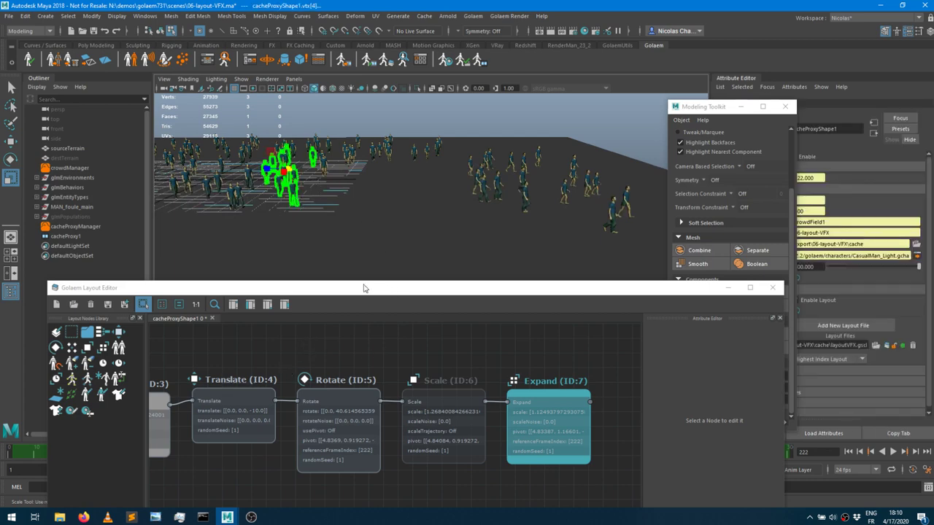
left_click_drag(319, 289, 376, 243)
middle_click_drag(295, 315, 376, 322)
left_click(318, 367)
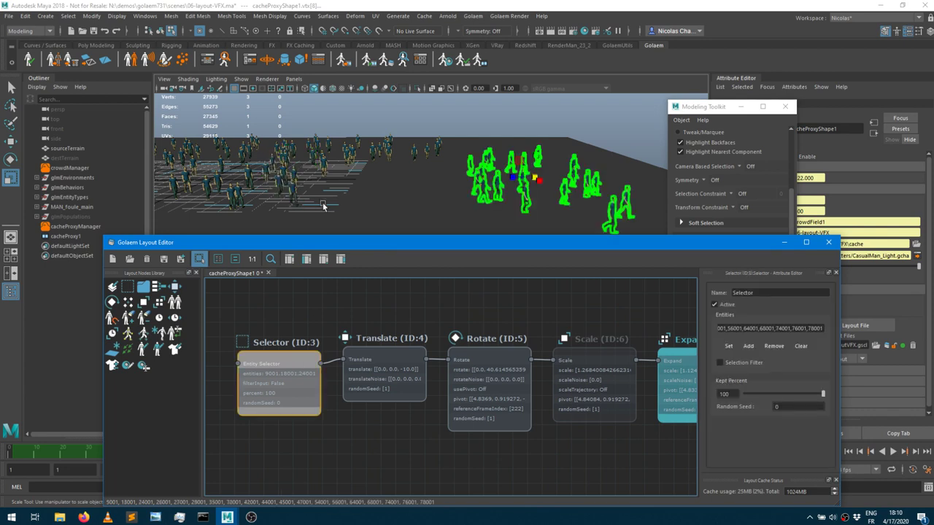
left_click(286, 175)
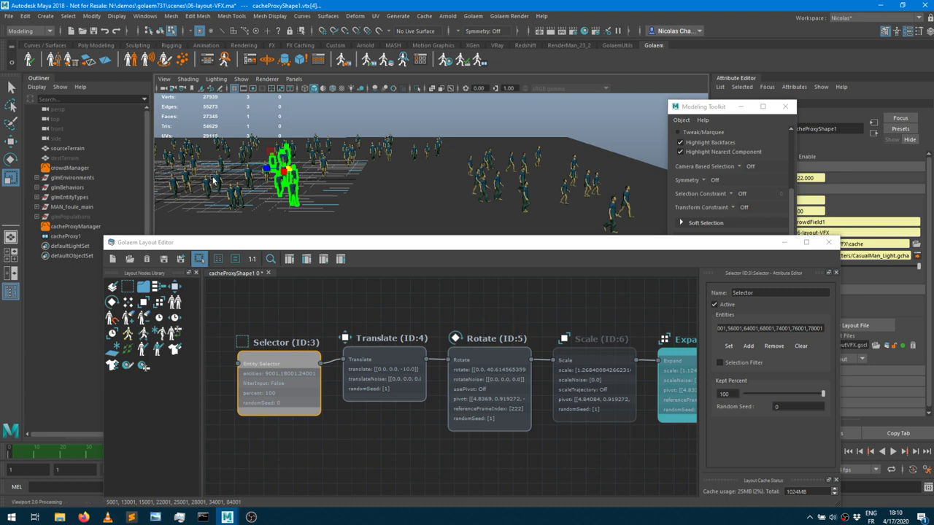
Add a second Selector node for the selected characters below the first, connect it to the Translate node, and show its attributes.
left_click_drag(128, 286, 287, 448)
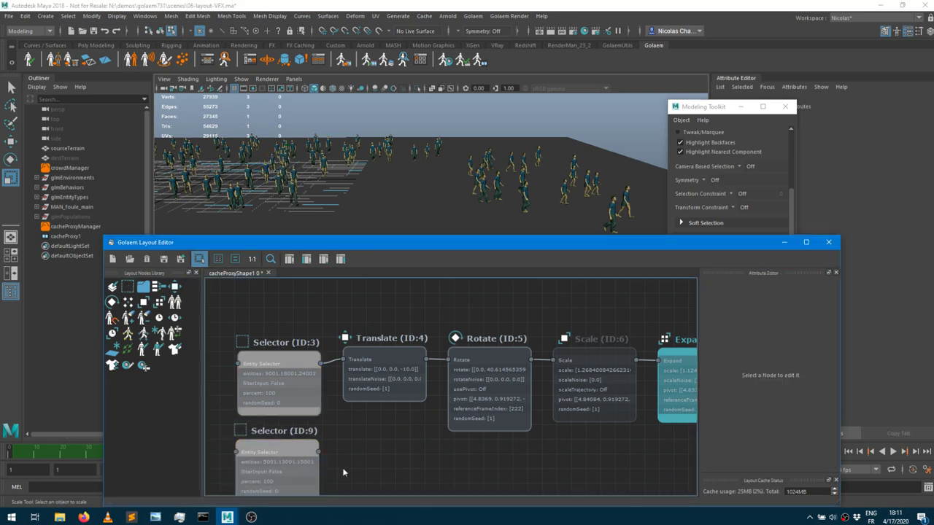
left_click_drag(319, 453, 344, 360)
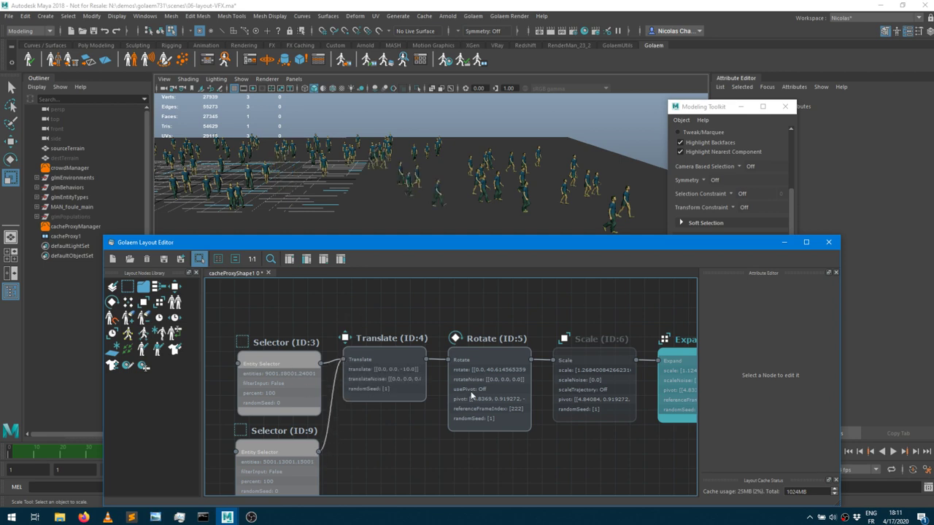
left_click(298, 450)
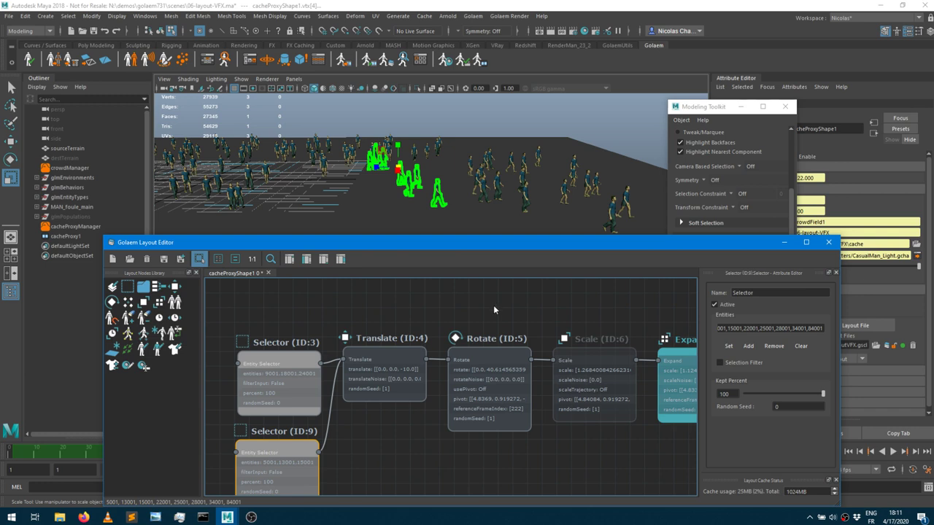
Examine which characters the Rotate node, the Translate node and each of the two Selector nodes affect in the viewport.
middle_click_drag(503, 306, 445, 277)
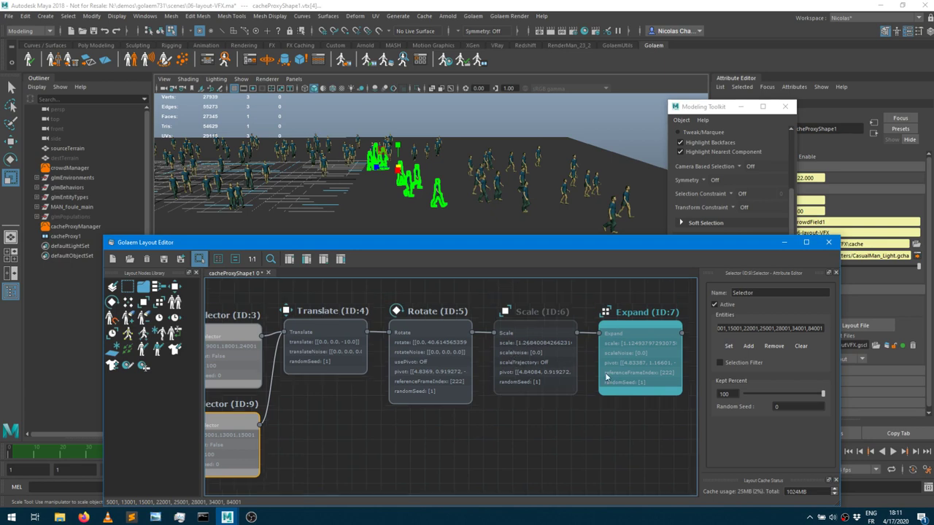
left_click(577, 291)
left_click(437, 333)
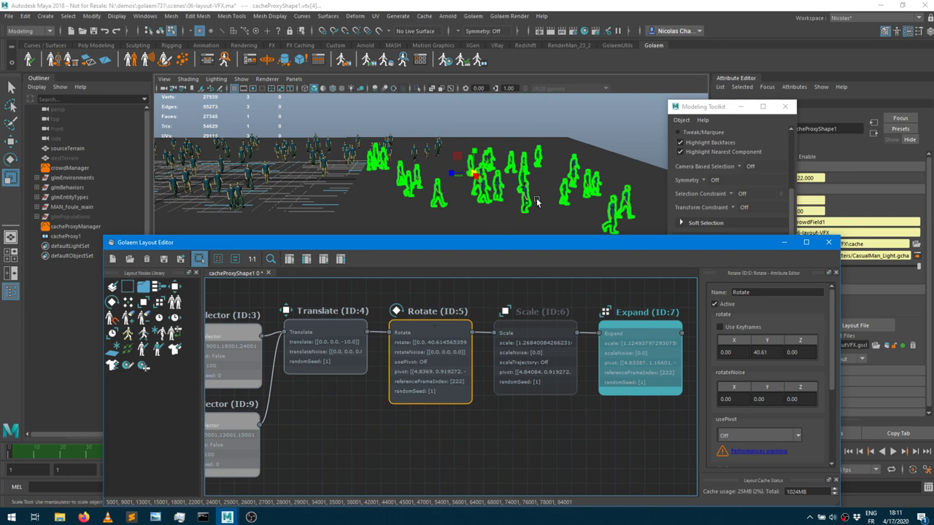
left_click(321, 324)
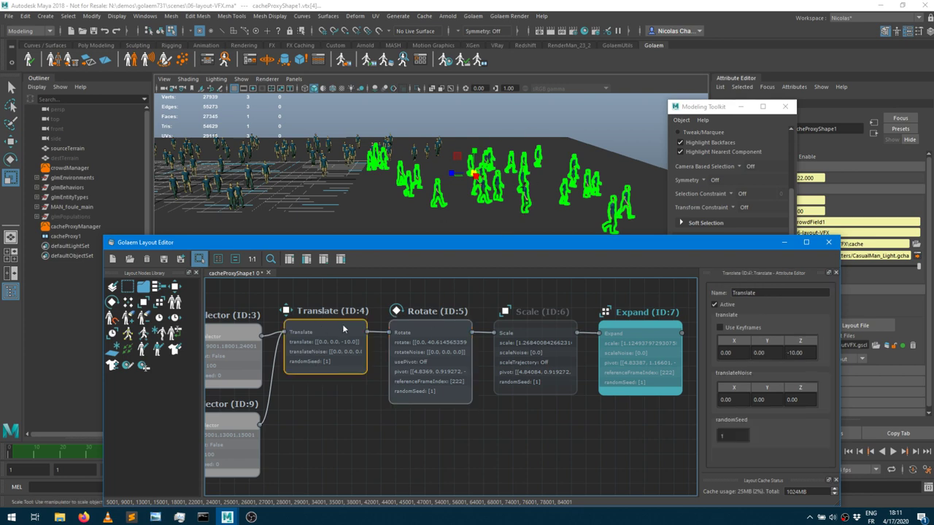
left_click(238, 425)
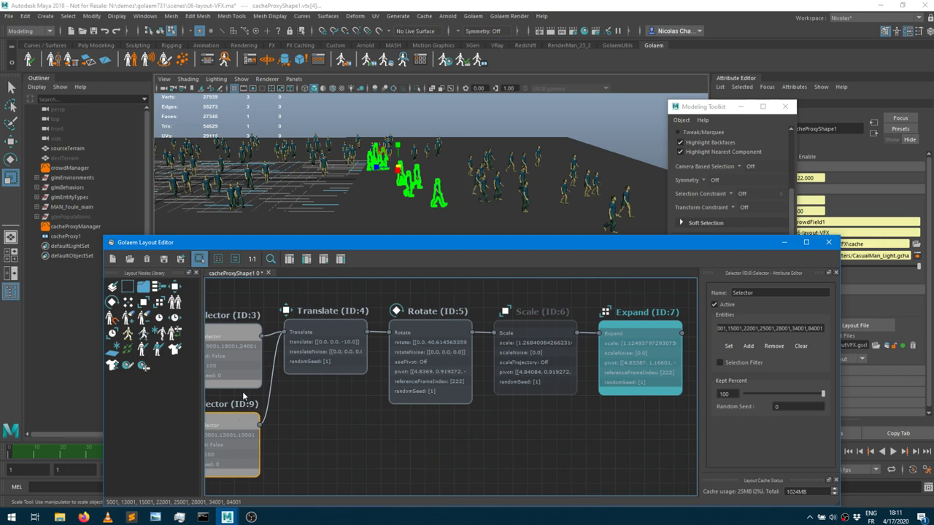
left_click(245, 343)
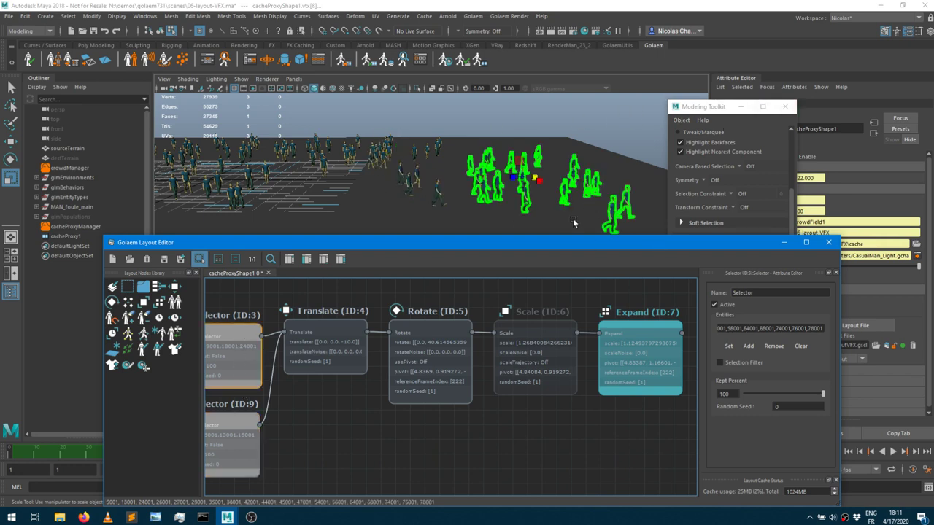
Check which layout nodes affect a single character picked in the right-hand group, and compare with the second Selector's characters.
left_click(607, 133)
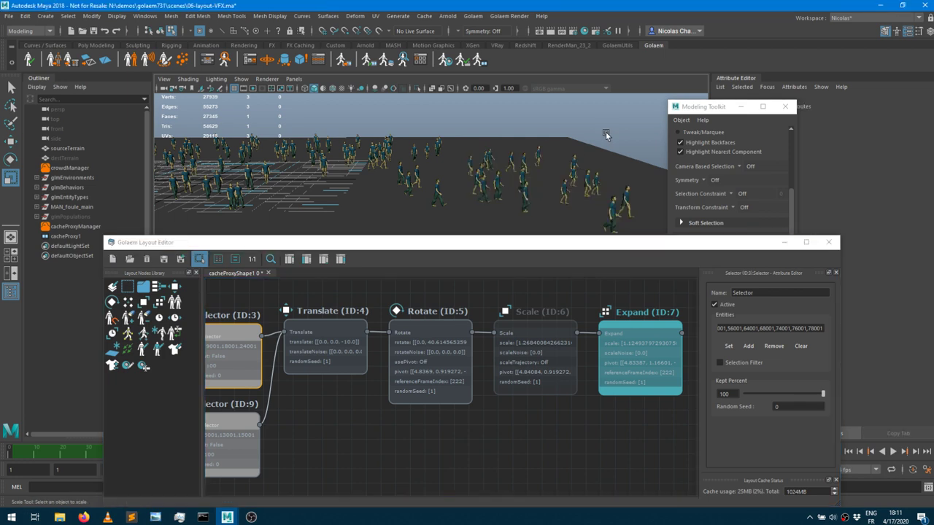
left_click(541, 203)
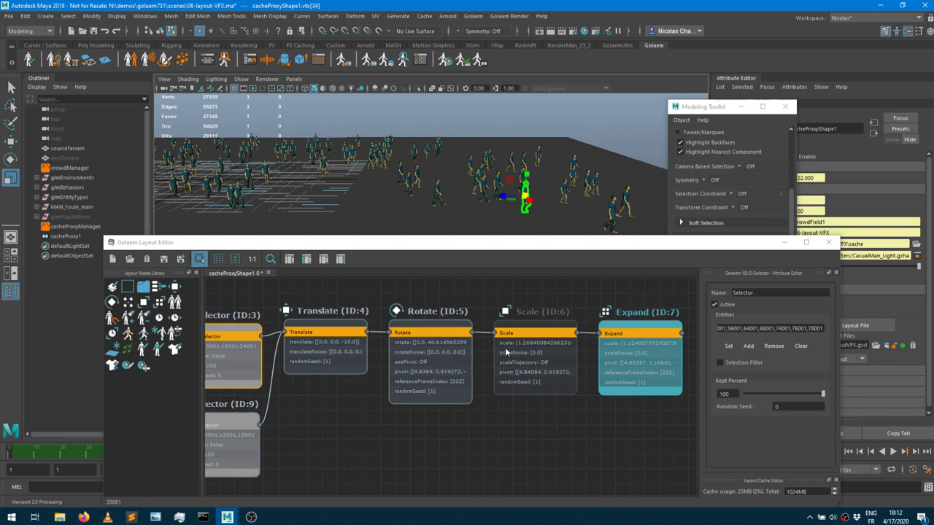
left_click(251, 421)
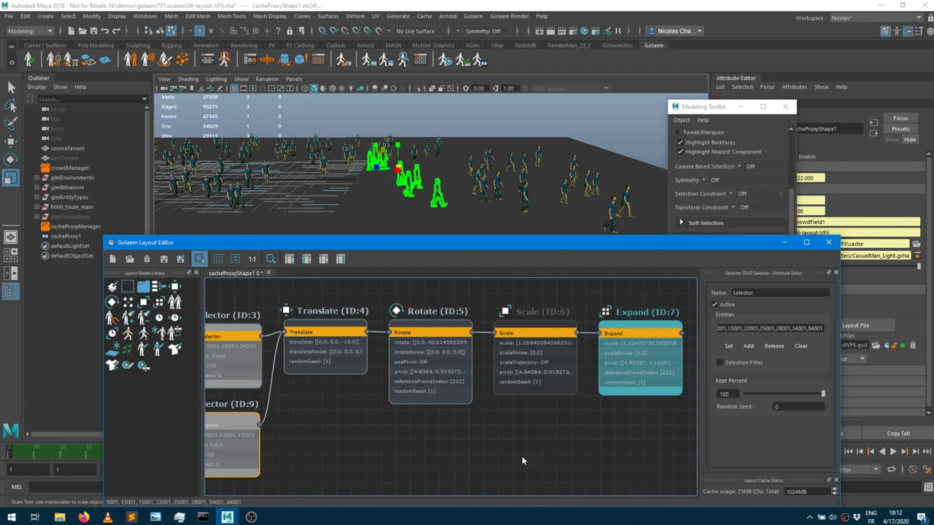
middle_click_drag(499, 424, 329, 434)
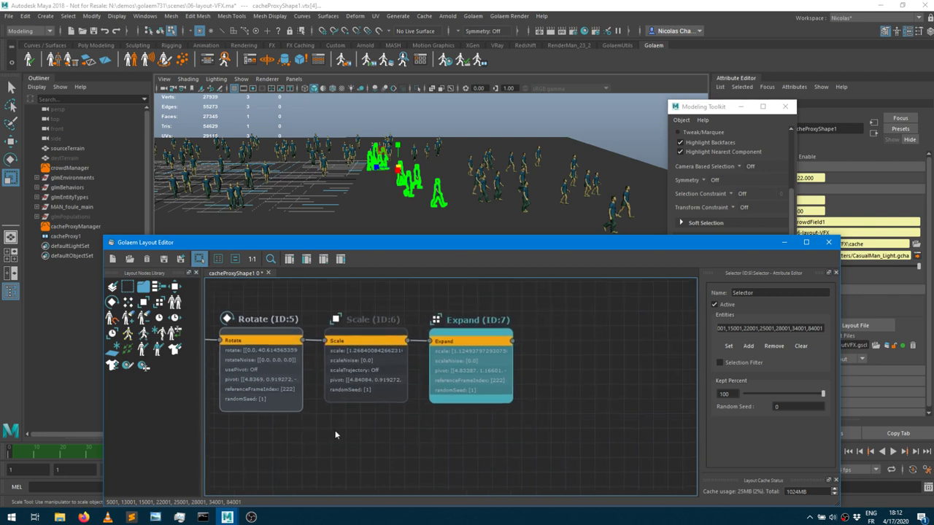
left_click(618, 394)
Add a new Selector node from the node library after the Expand node and connect it to Expand's output.
left_click_drag(261, 183, 520, 152, "alt")
scroll(514, 157, "down", 5)
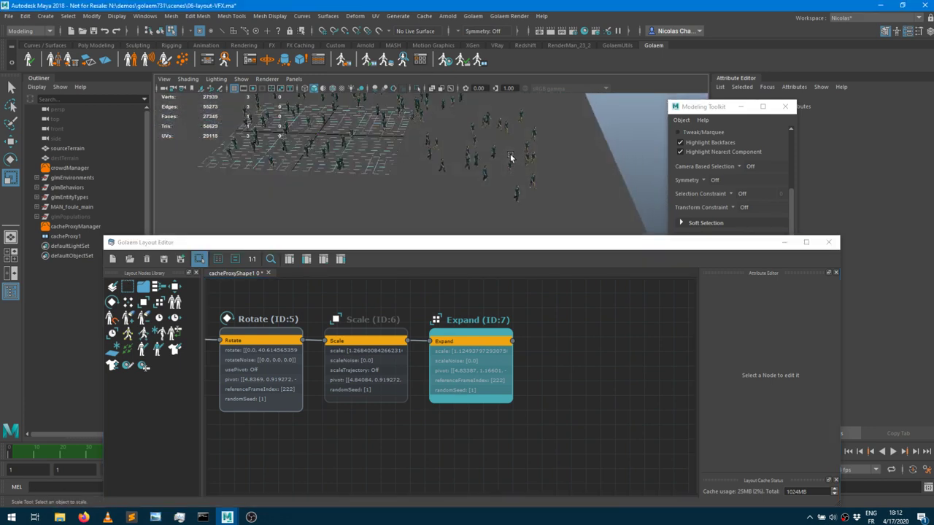
left_click_drag(272, 214, 389, 133, "alt")
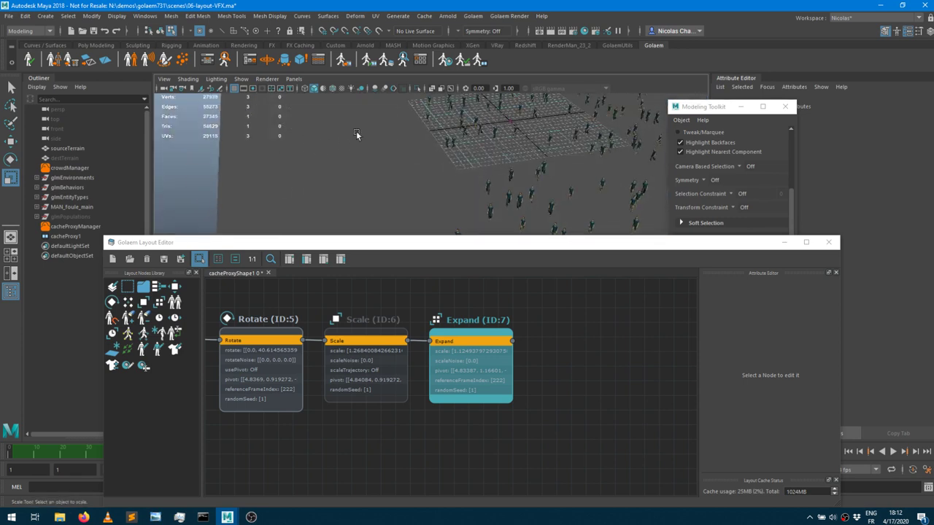
left_click_drag(443, 125, 484, 183, "alt")
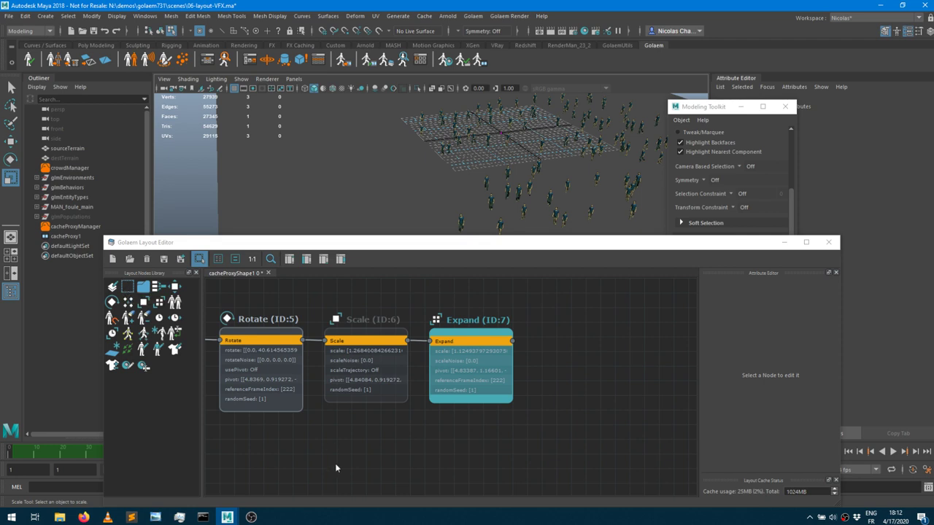
middle_click_drag(318, 452, 605, 423)
middle_click_drag(502, 426, 273, 409)
middle_click_drag(483, 405, 241, 419)
left_click_drag(127, 289, 415, 362)
left_click_drag(330, 333, 400, 340)
Set the new Selector node's entities to * and reselect the node to highlight its characters.
middle_click_drag(312, 386, 466, 373)
middle_click_drag(286, 373, 170, 434)
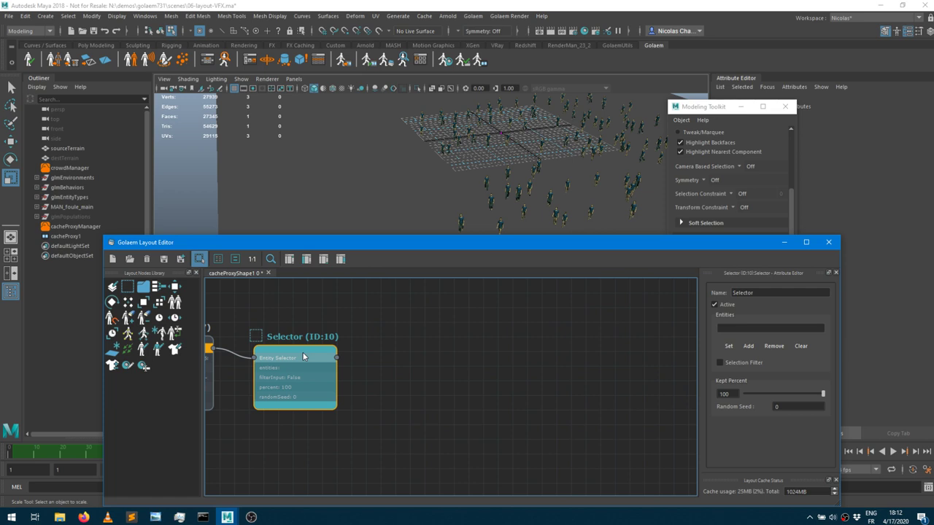
left_click(729, 329)
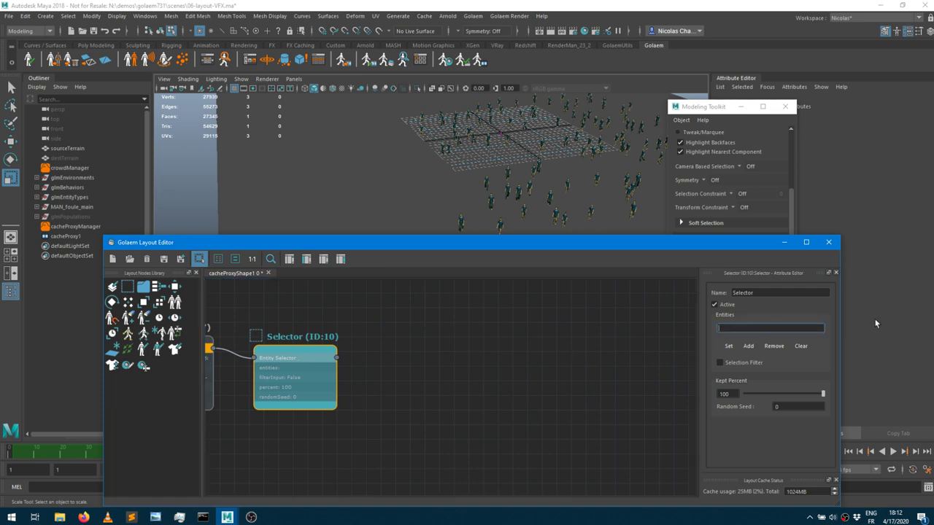
left_click(460, 401)
left_click(310, 375)
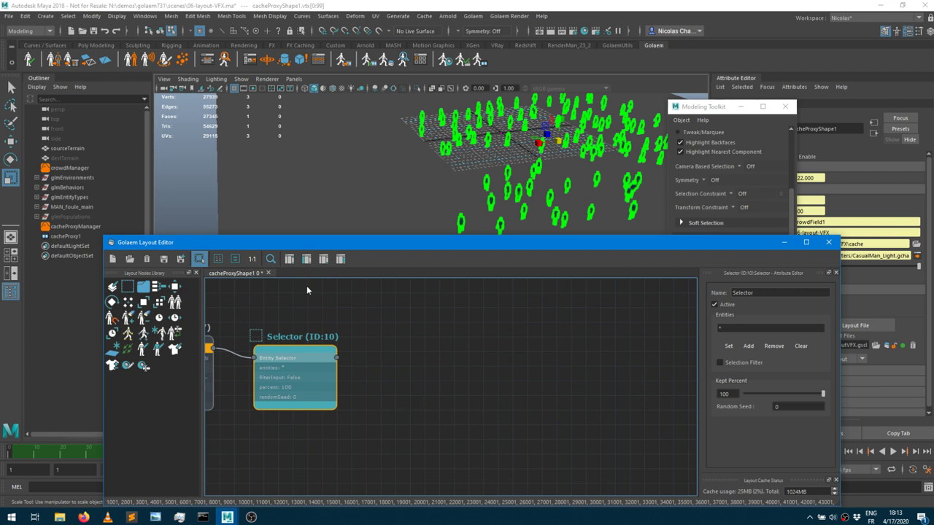
left_click_drag(177, 305, 421, 367)
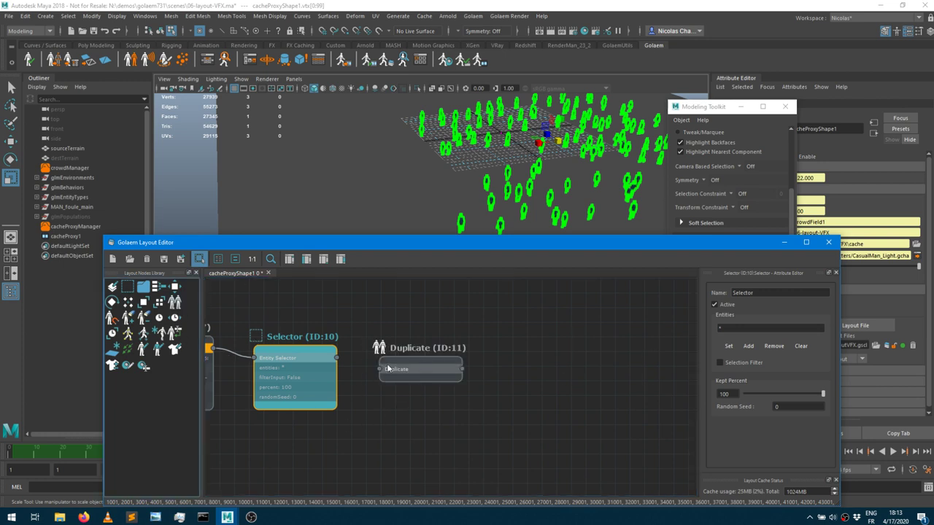
left_click(404, 357)
key("Delete")
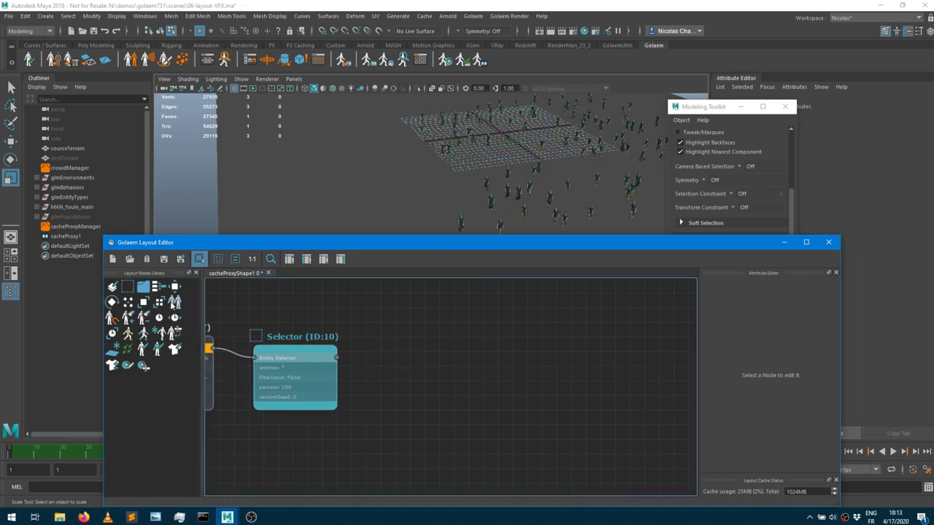
Add a Duplicate node connected to the output of the all-entities Selector and select its duplicated characters.
left_click_drag(177, 305, 324, 353)
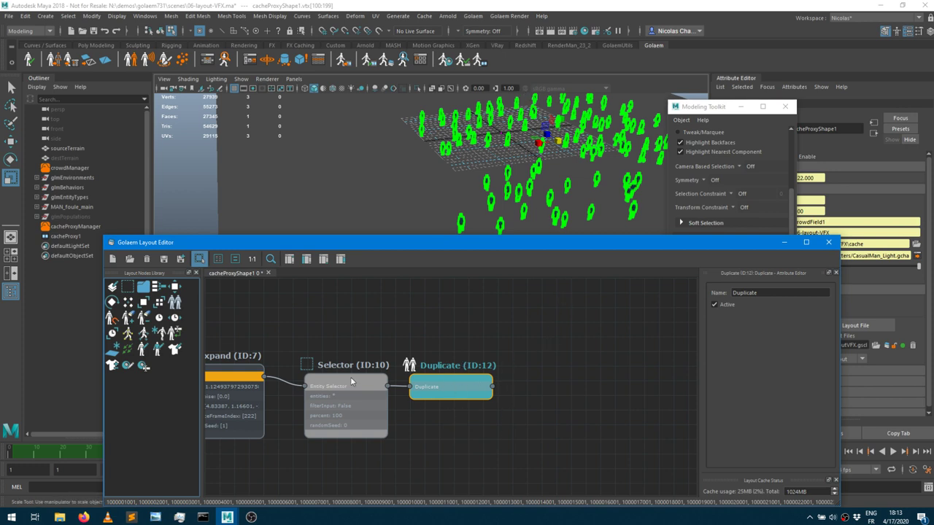
left_click(488, 418)
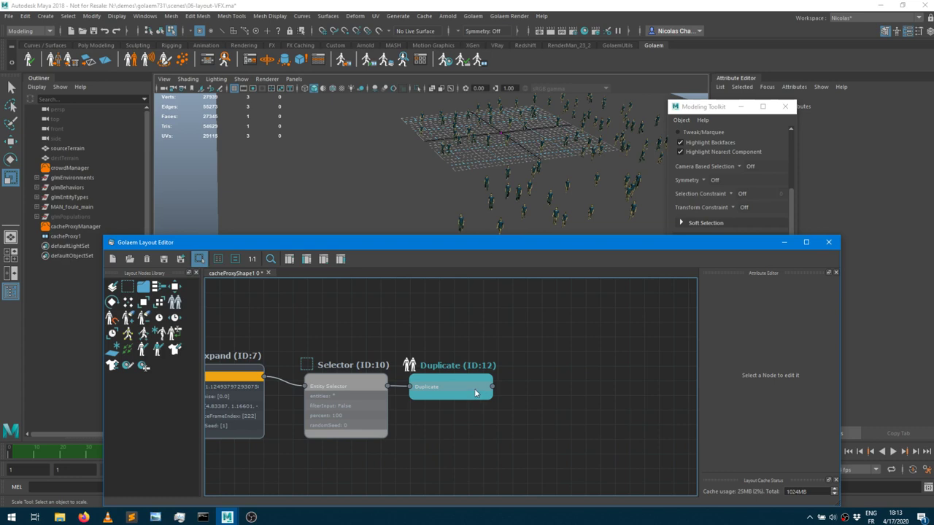
left_click(475, 393)
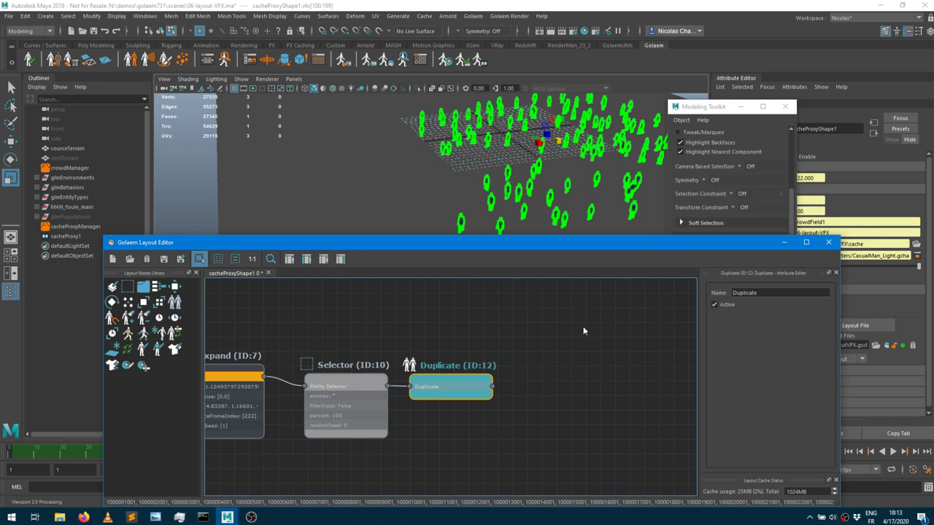
left_click(429, 388)
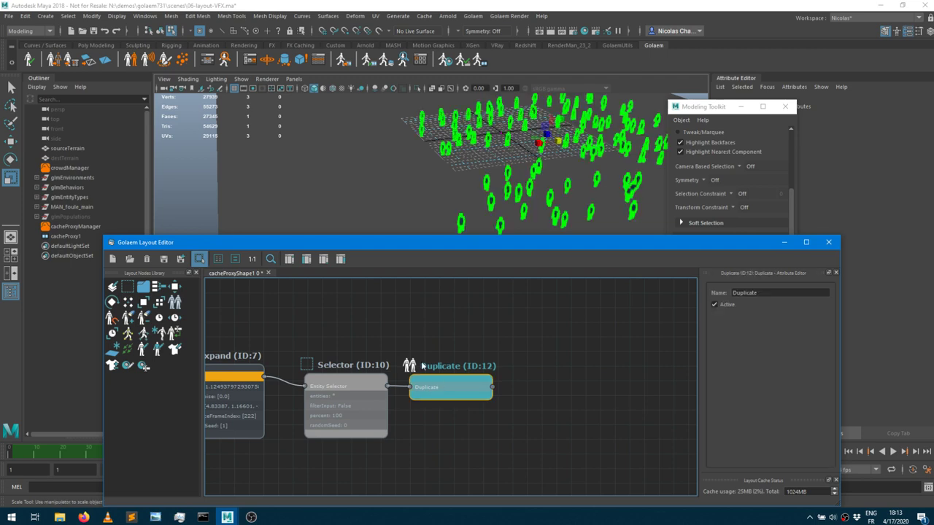
Move the duplicated characters about 21.91 along X, and set the current frame to 37.
left_click(11, 142)
left_click_drag(538, 143, 351, 163)
left_click_drag(424, 244, 517, 225)
left_click(165, 456)
left_click_drag(184, 457, 106, 452)
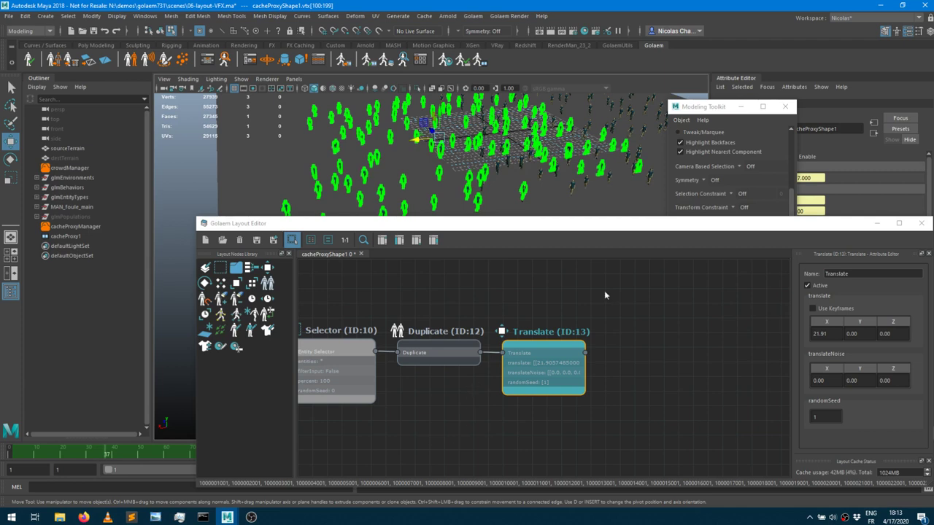
Examine which characters the Duplicate, Selector and Expand nodes affect, ending with the duplicated characters selected.
middle_click_drag(431, 398, 487, 334)
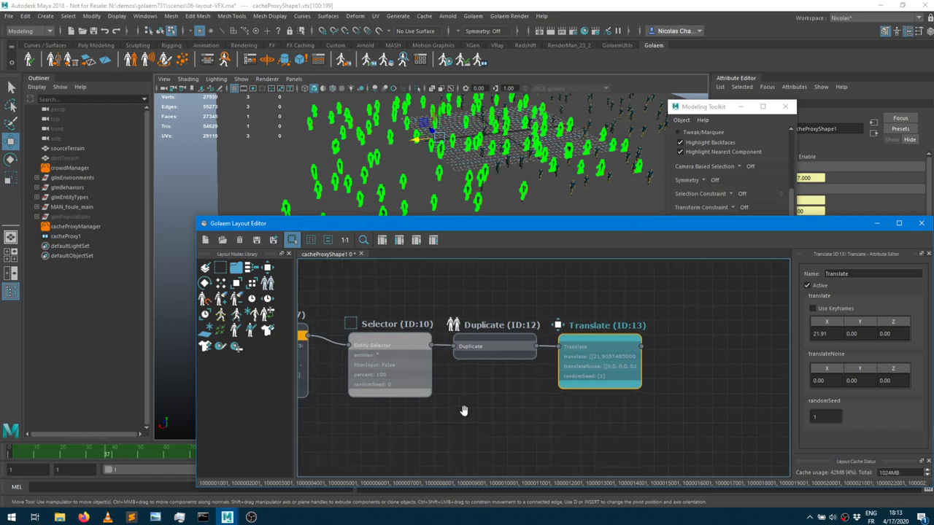
middle_click_drag(289, 364, 409, 359)
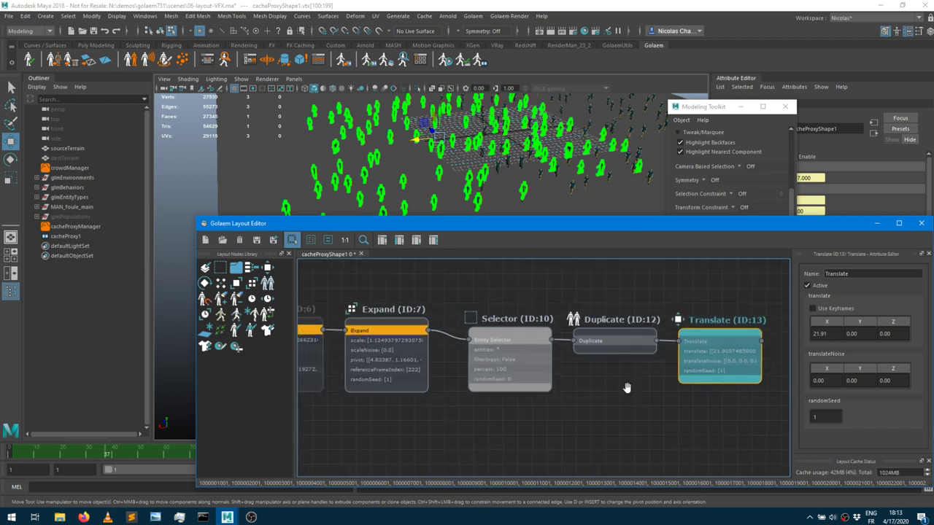
middle_click_drag(626, 388, 526, 390)
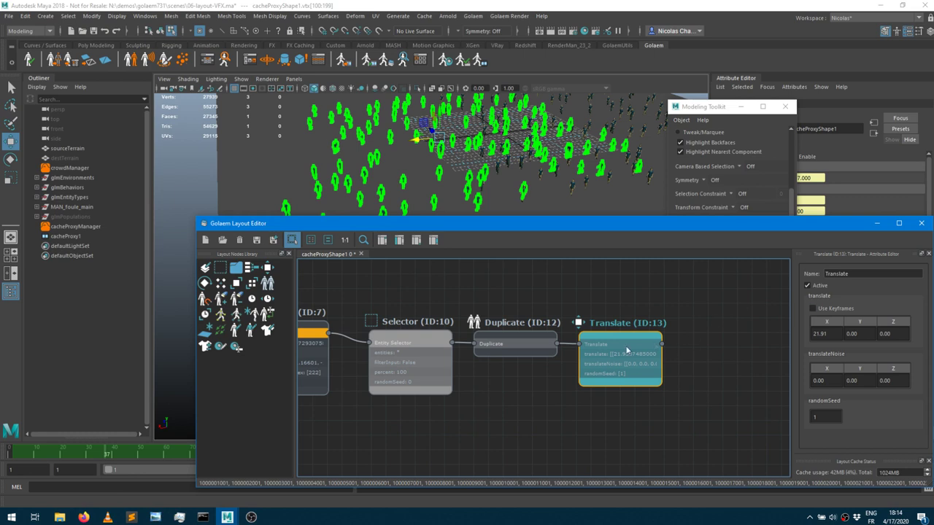
left_click(513, 339)
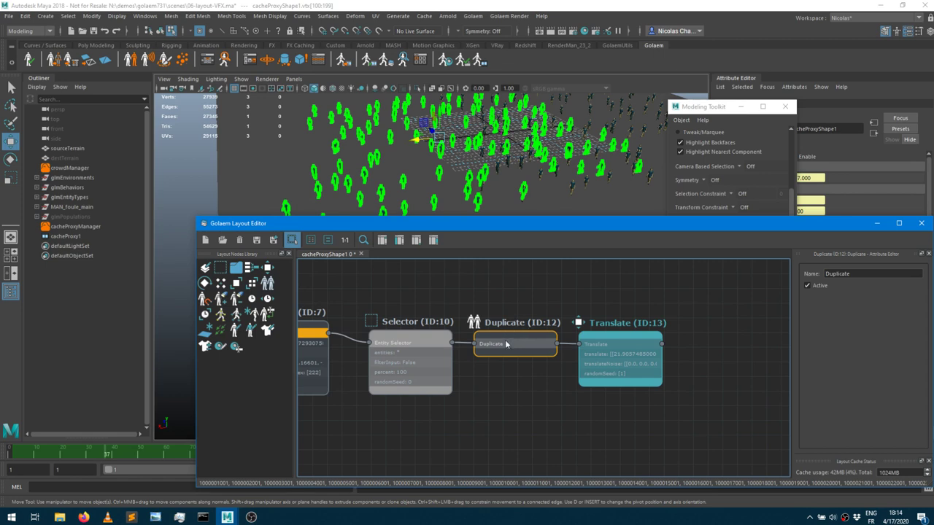
left_click(432, 342)
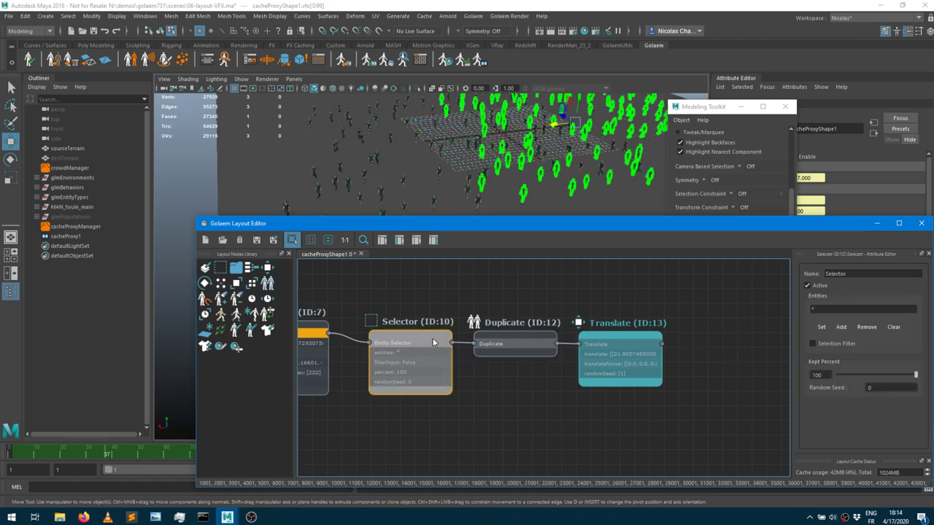
left_click(324, 357)
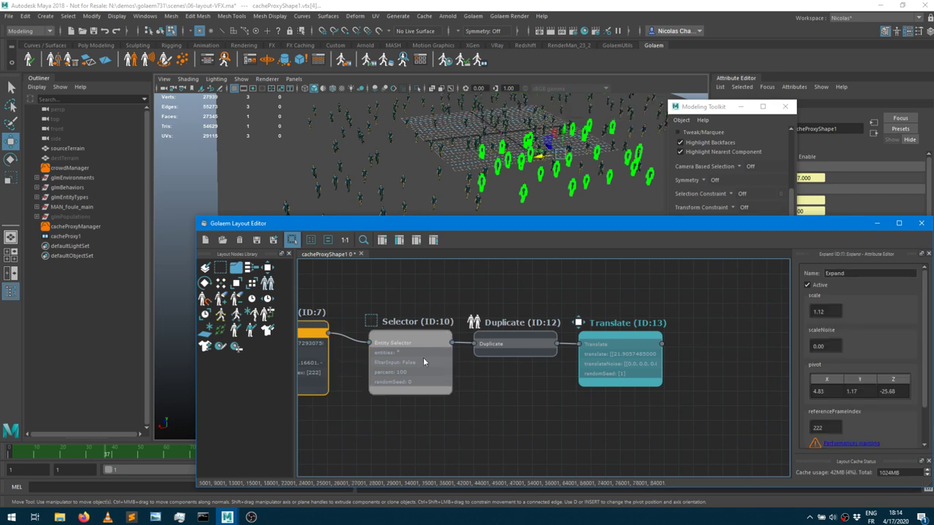
left_click(514, 339)
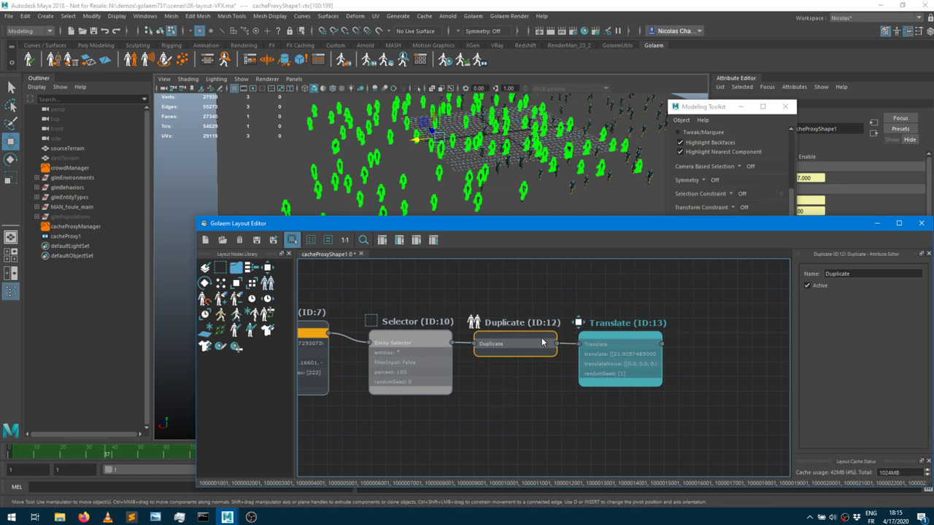
Try to rotate the duplicated characters individually by about 49.48 degrees around Y.
left_click_drag(535, 223, 556, 299)
left_click_drag(486, 201, 511, 227, "alt")
key("e")
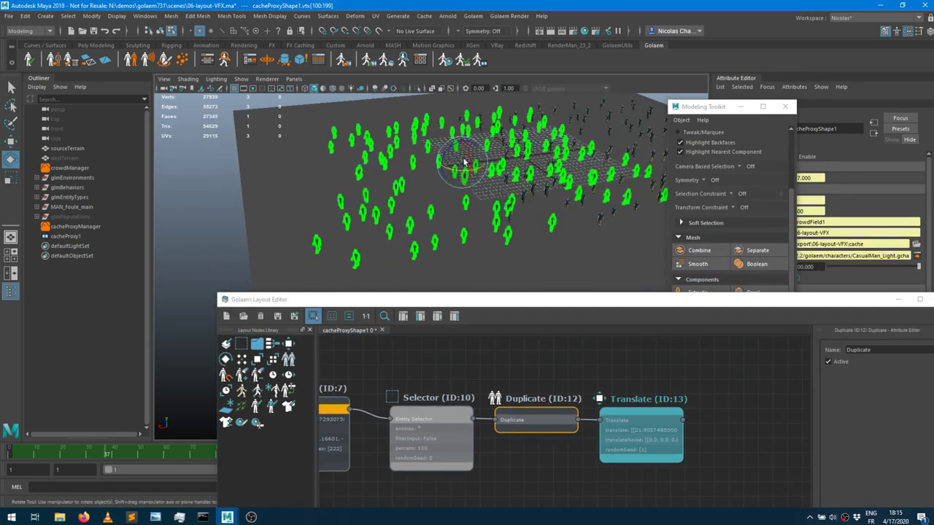
left_click_drag(454, 171, 559, 157)
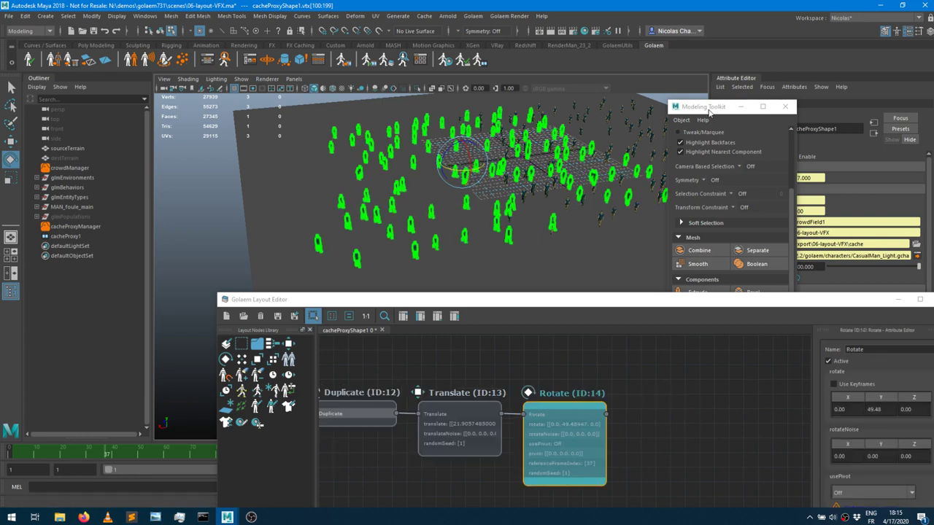
Change the rotate axis setting and rotate the duplicated characters as a group about their pivot by about 51.48 degrees.
left_click_drag(713, 107, 735, 44)
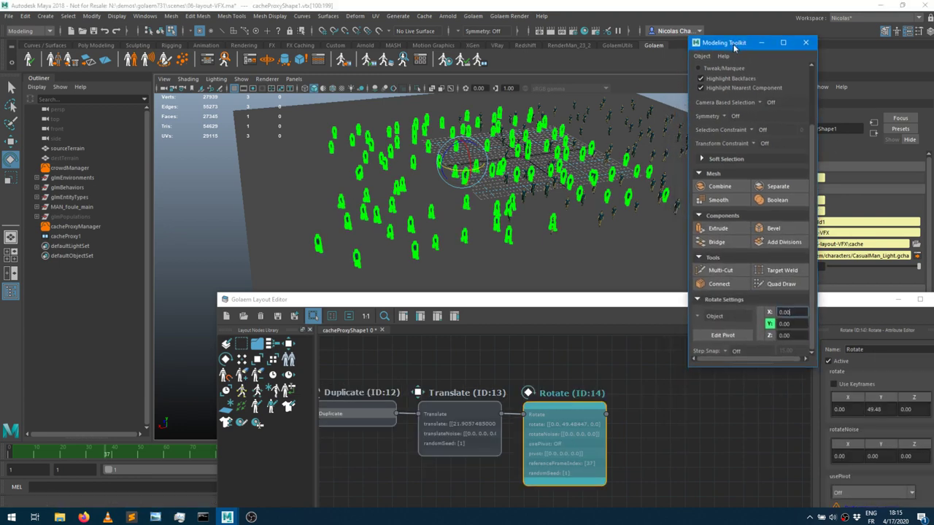
left_click(704, 316)
left_click(719, 334)
left_click_drag(458, 167, 386, 159)
Move the rotated duplicates about 14.04 along X away from the original crowd, then clear the selection to check the result.
key("w")
left_click_drag(484, 307, 575, 305)
left_click_drag(266, 455, 401, 453)
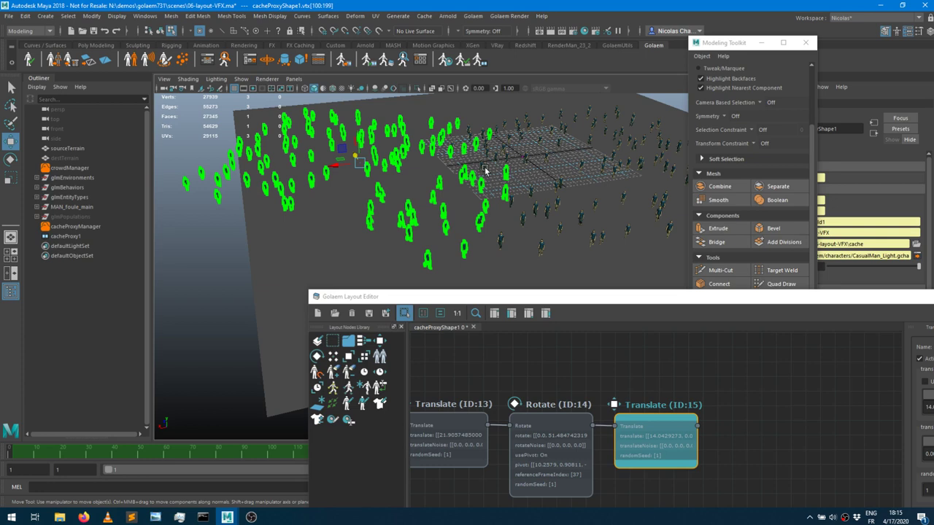
left_click(317, 106)
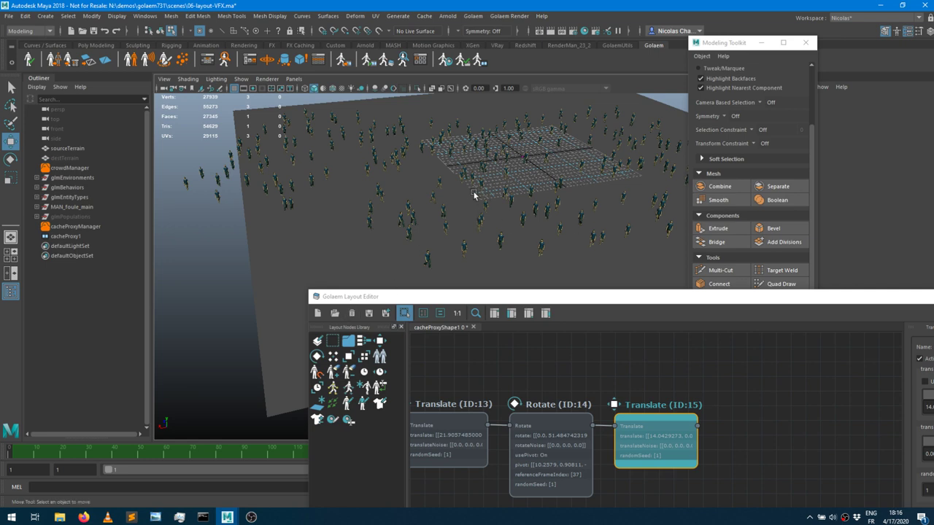
right_click_drag(508, 192, 396, 146, "alt")
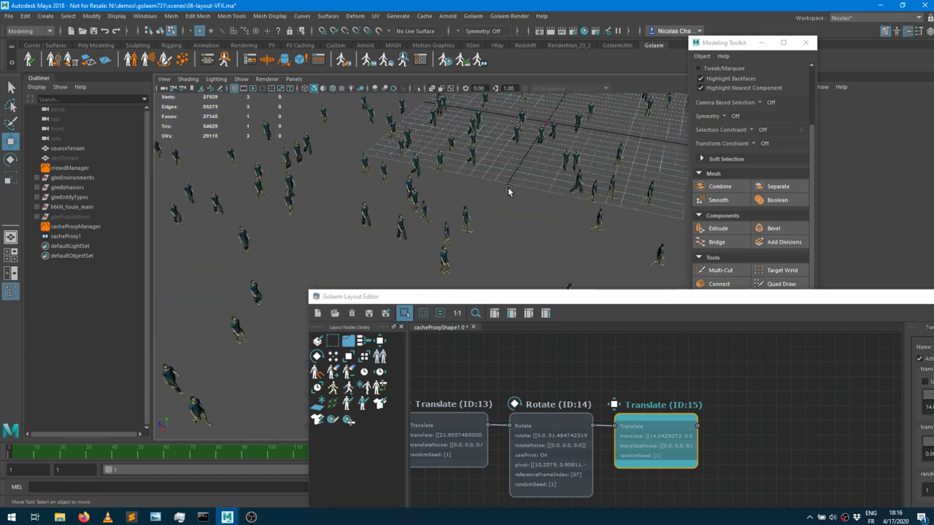
Select the cluster of characters around the grid and remove them with Selector and Kill nodes added after the last Translate node.
right_click_drag(509, 190, 396, 154, "alt")
left_click_drag(369, 146, 473, 224)
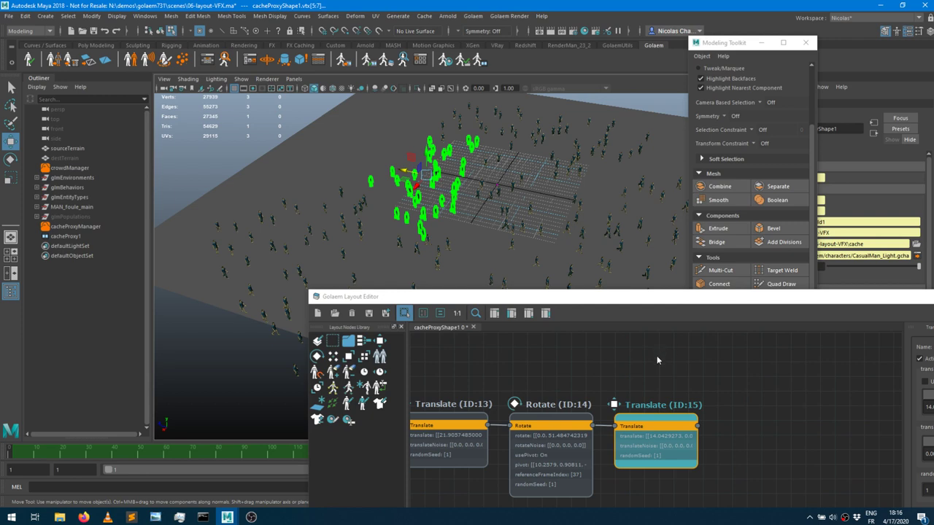
middle_click_drag(657, 360, 479, 325)
left_click_drag(349, 341, 576, 410)
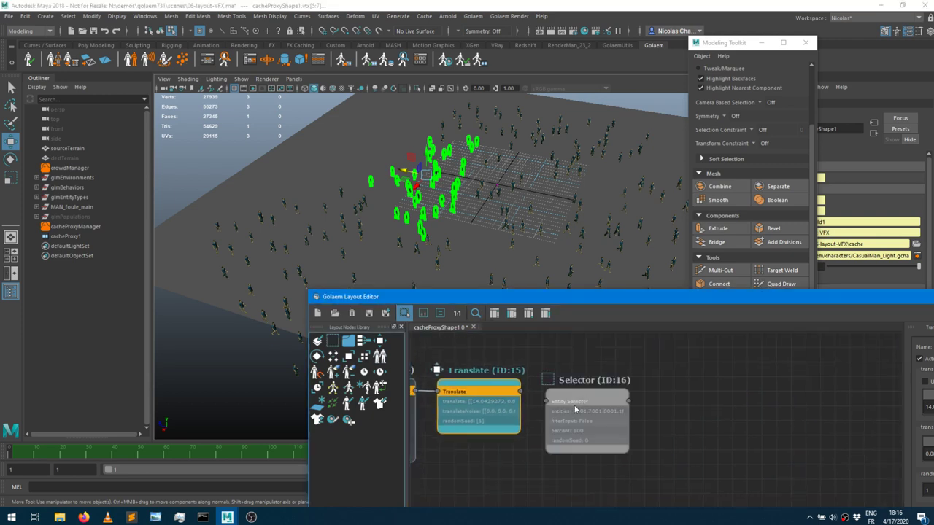
left_click(584, 400)
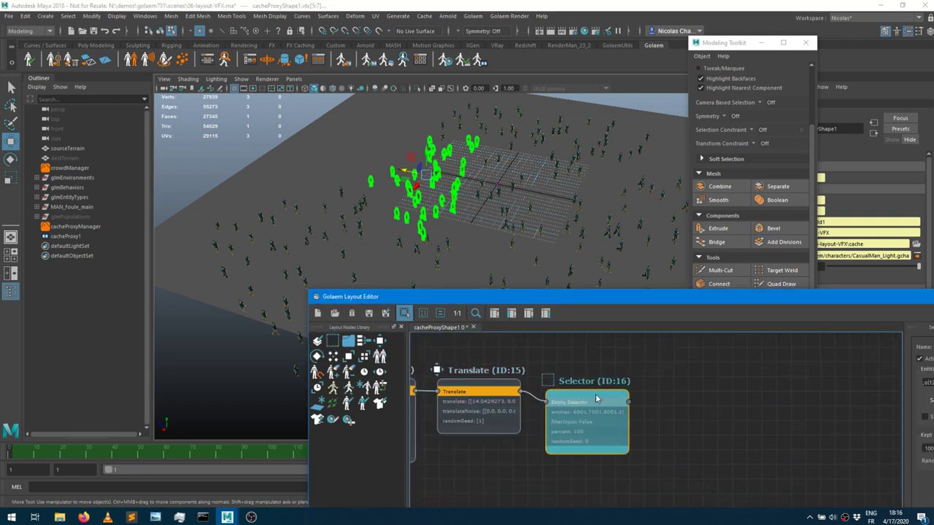
left_click_drag(332, 374, 686, 396)
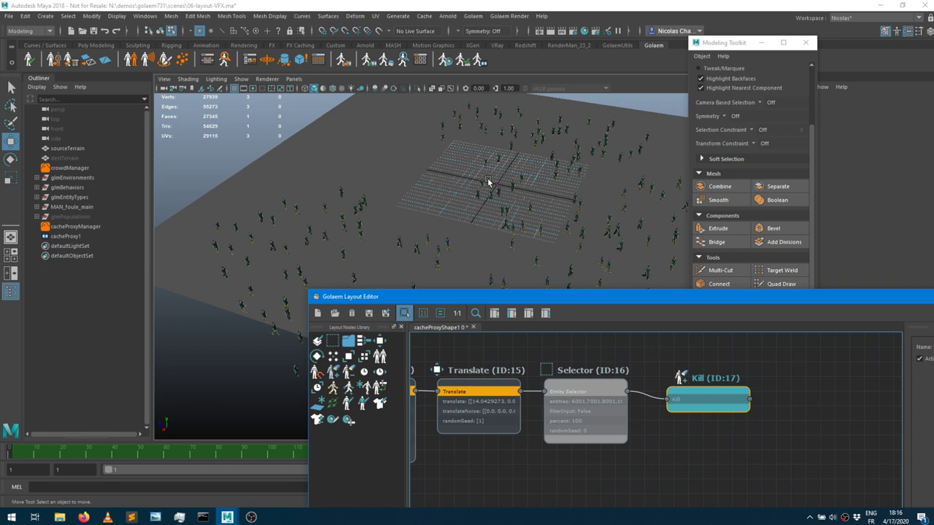
Save the layout with its new Kill node and move the Layout Editor clear of the viewport.
left_click_drag(567, 300, 589, 205)
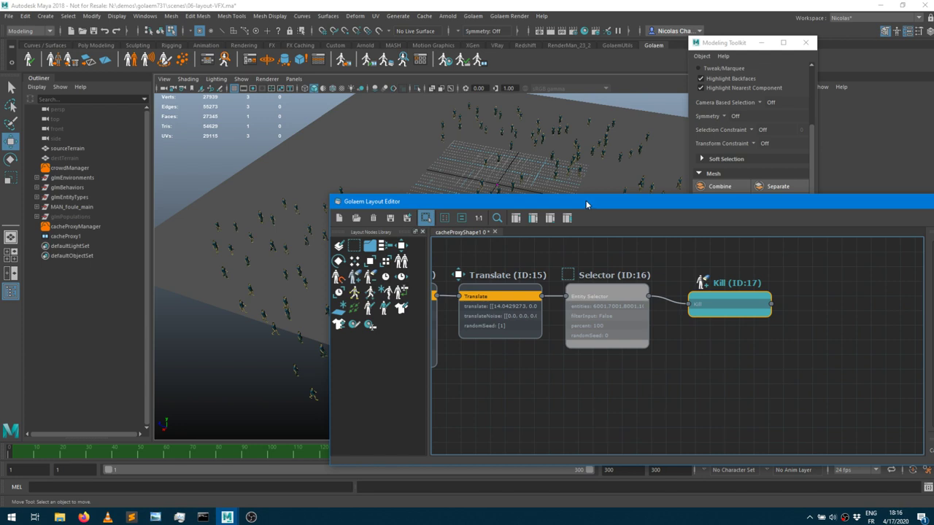
left_click(390, 218)
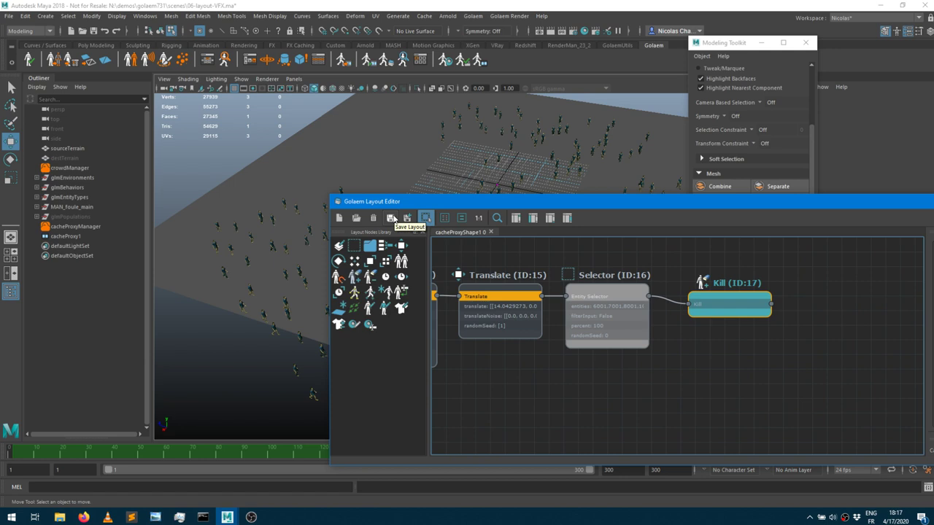
left_click_drag(398, 201, 378, 270)
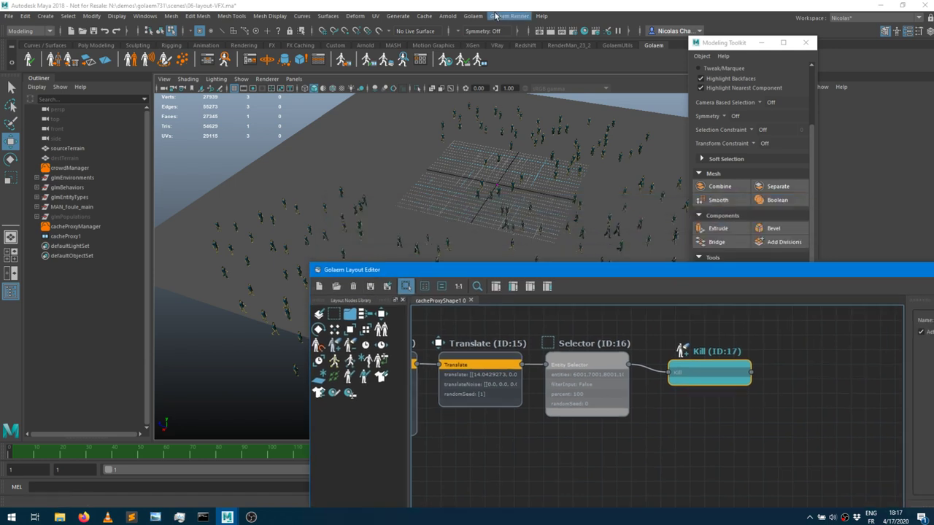
Switch to Simulation Mode, minimize the Layout Editor and play the original simulation from the first frame.
left_click(478, 60)
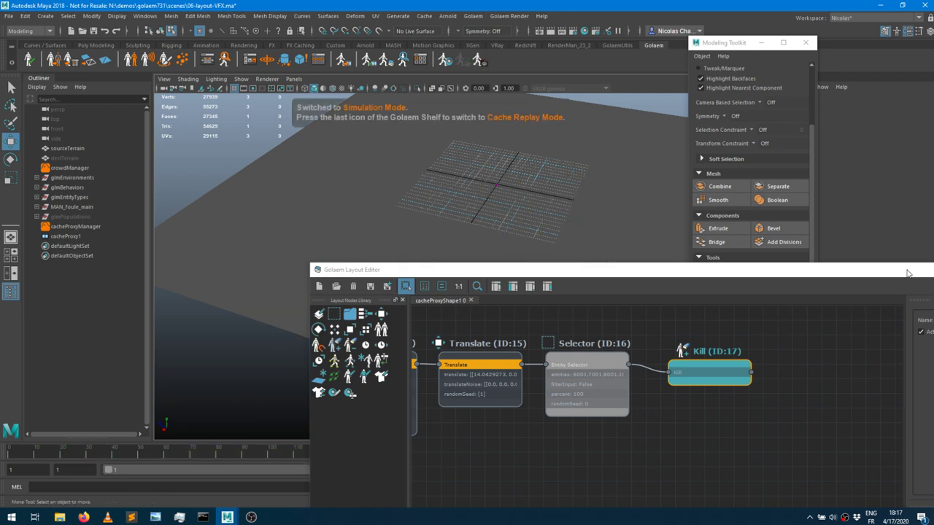
left_click_drag(909, 270, 634, 332)
left_click(717, 332)
left_click(848, 453)
left_click(896, 453)
left_click(896, 453)
Unhide the glmPopulations group and play the simulation from the first frame, stopping it partway.
left_click(86, 217)
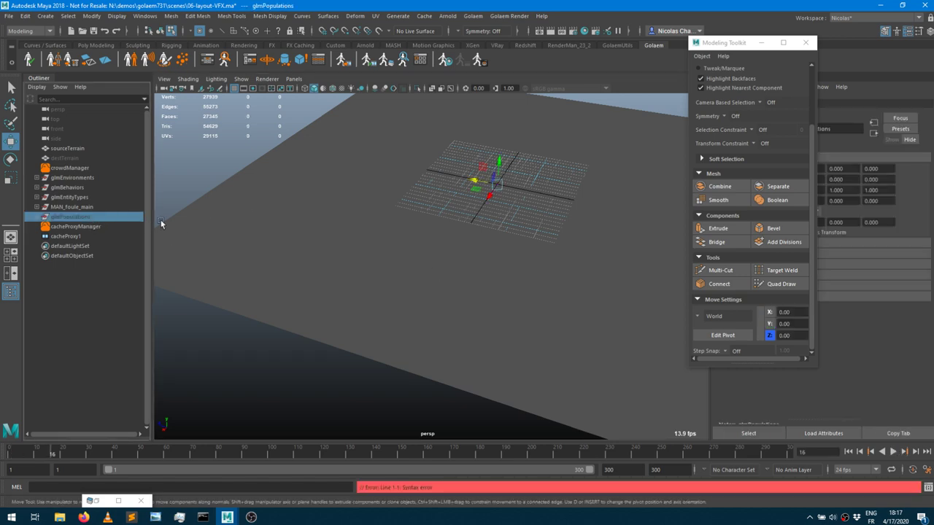
left_click(848, 452)
left_click(896, 452)
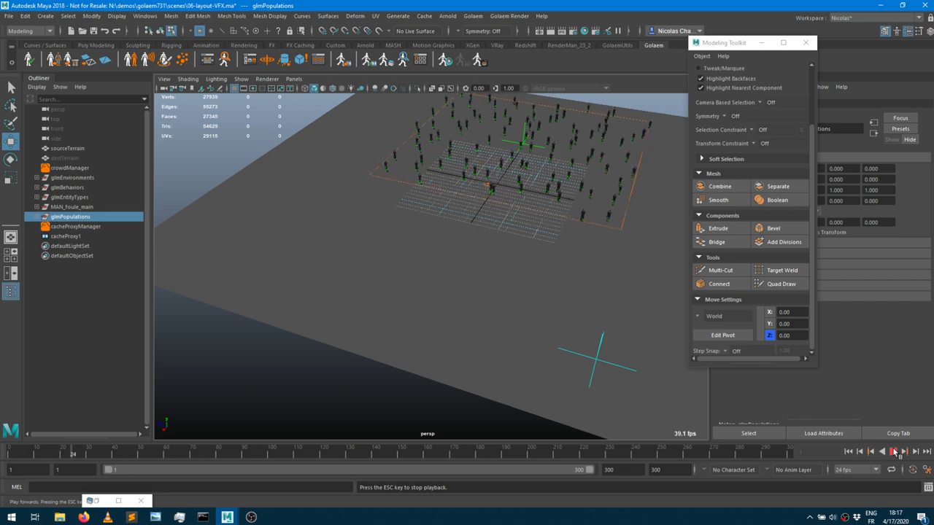
key("Escape")
Switch to Cache Replay Mode and play back the edited crowd cache up to about frame 232.
left_click(479, 59)
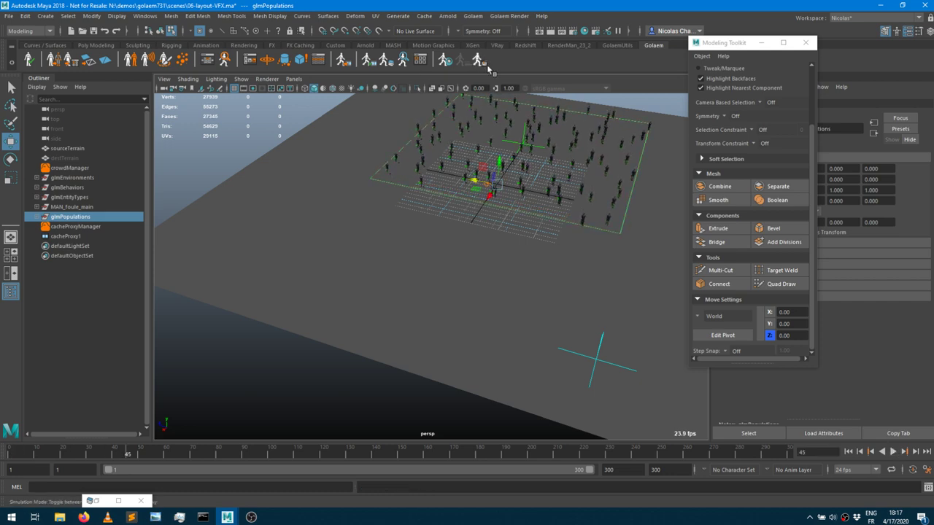
key("alt+v")
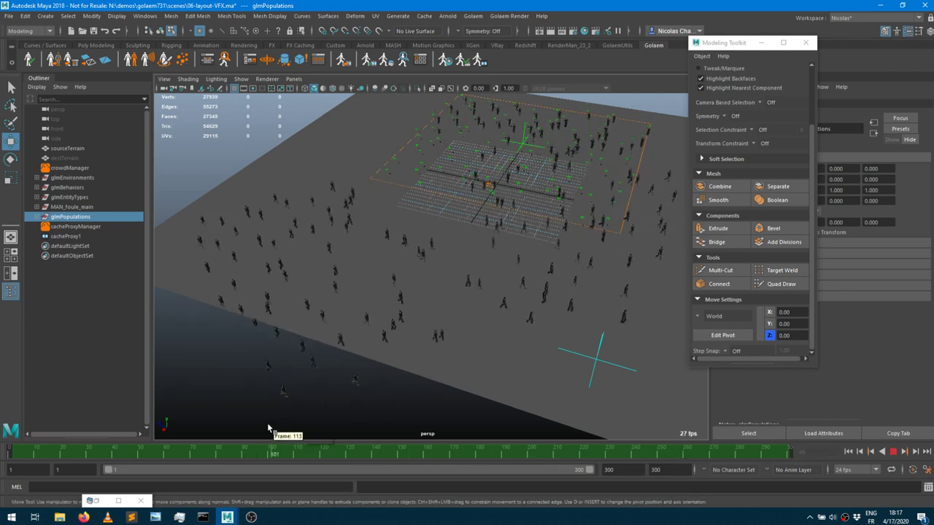
key("Escape")
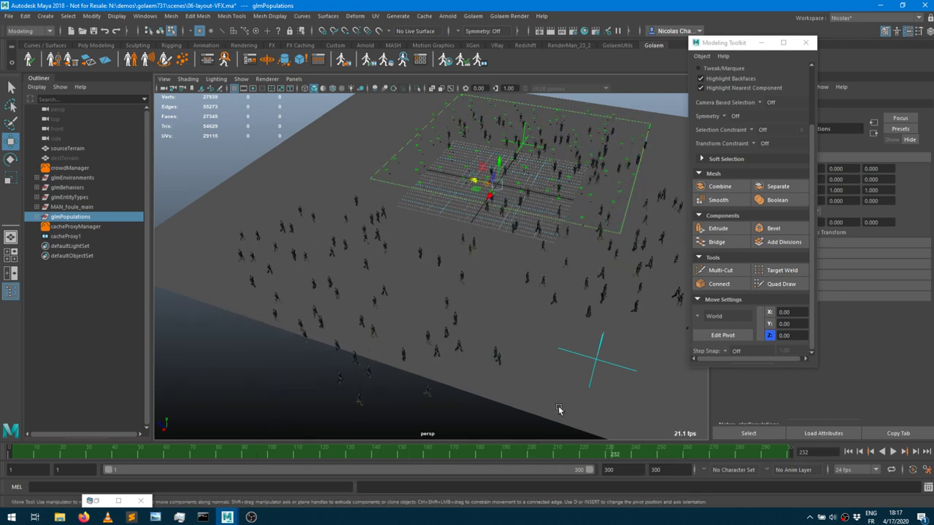
Add an Arnold Skydome Light to the scene and save the scene.
left_click_drag(567, 246, 401, 201, "alt")
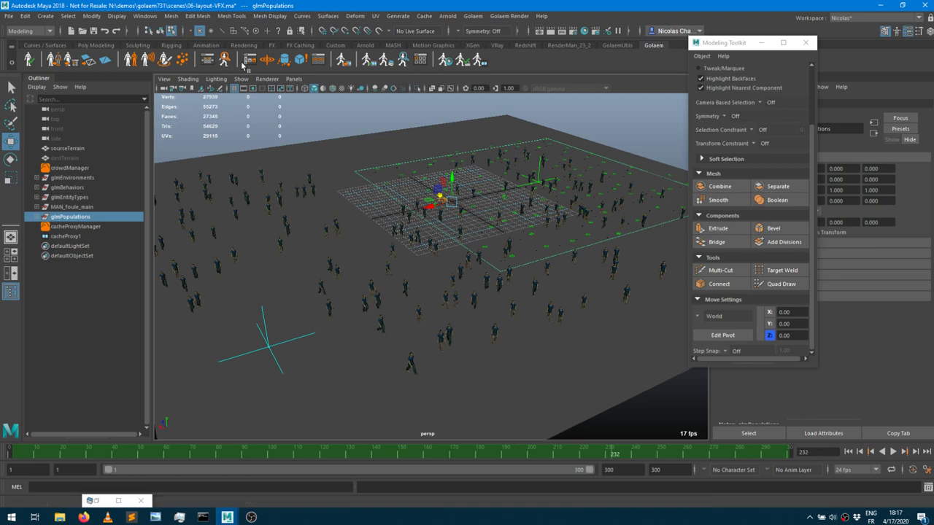
left_click(451, 17)
mouse_move(467, 67)
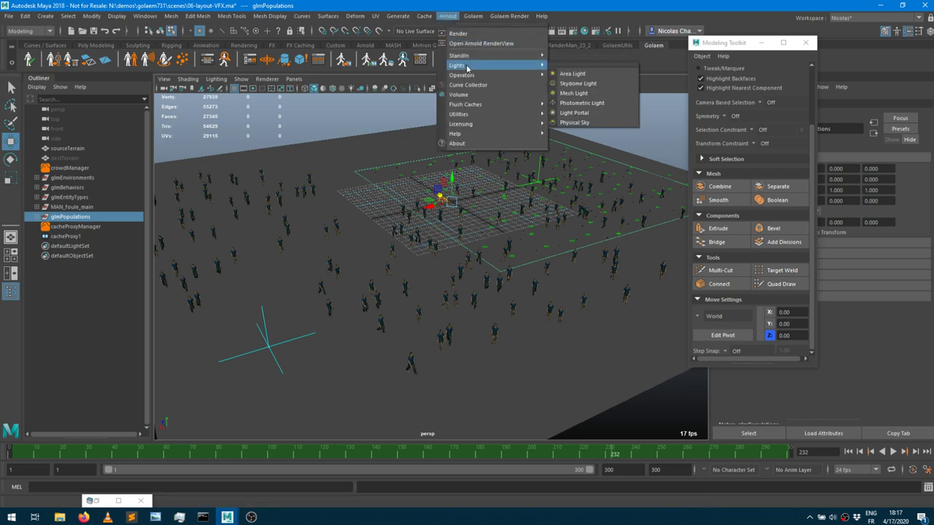
left_click(584, 86)
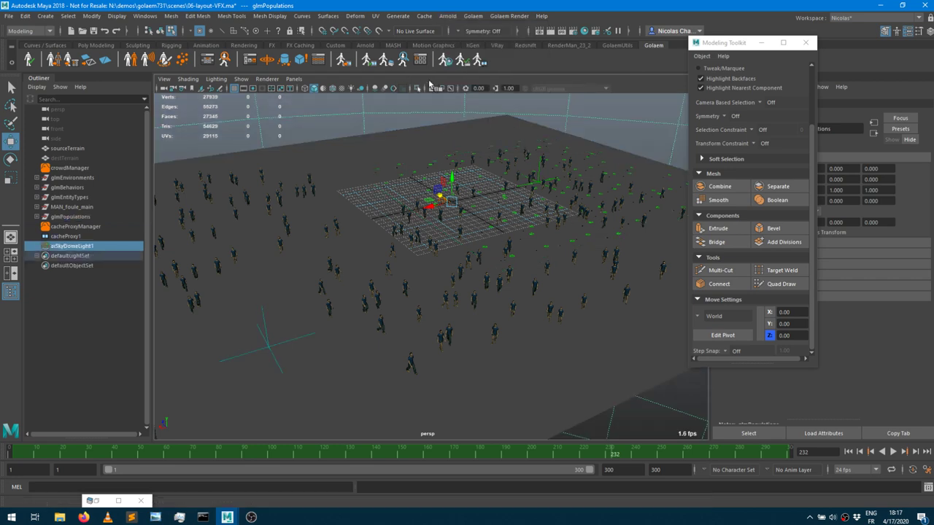
left_click(94, 31)
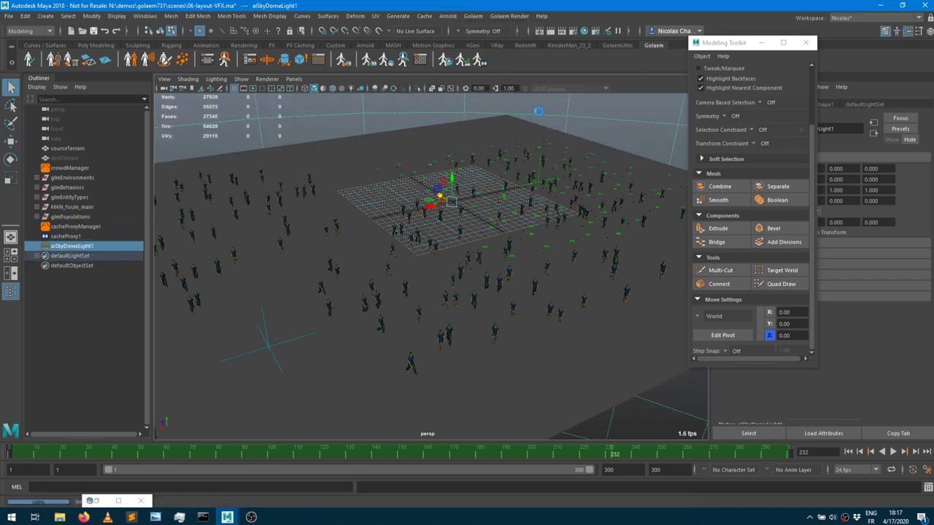
Render the current frame of the edited crowd with Arnold, then close the Render View.
left_click(551, 32)
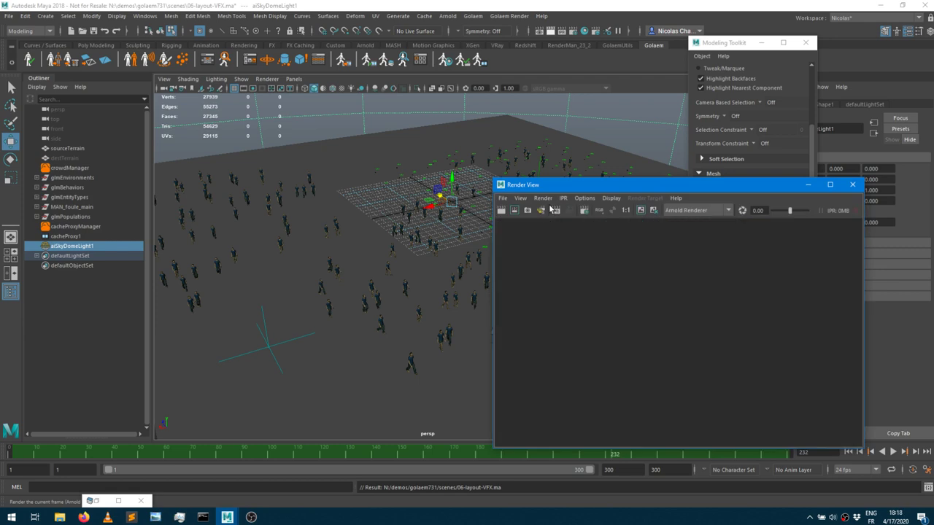
left_click(551, 209)
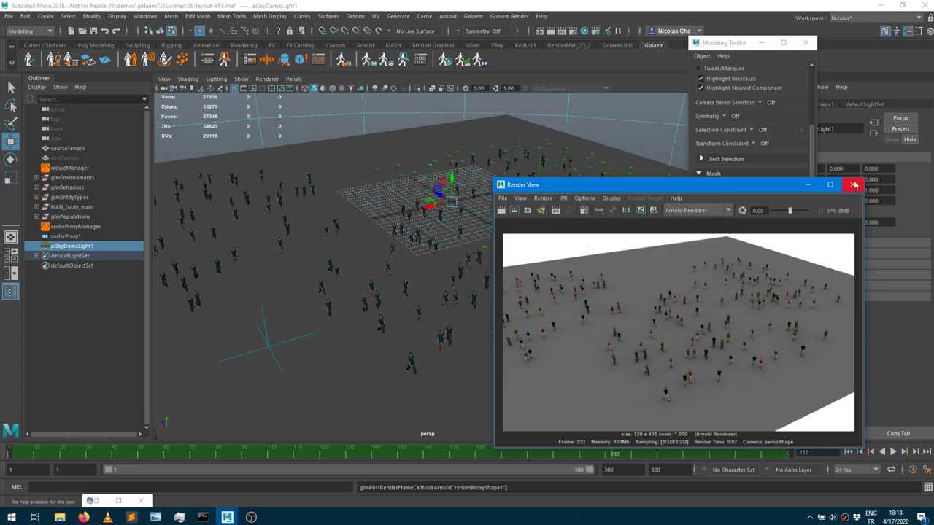
left_click(854, 185)
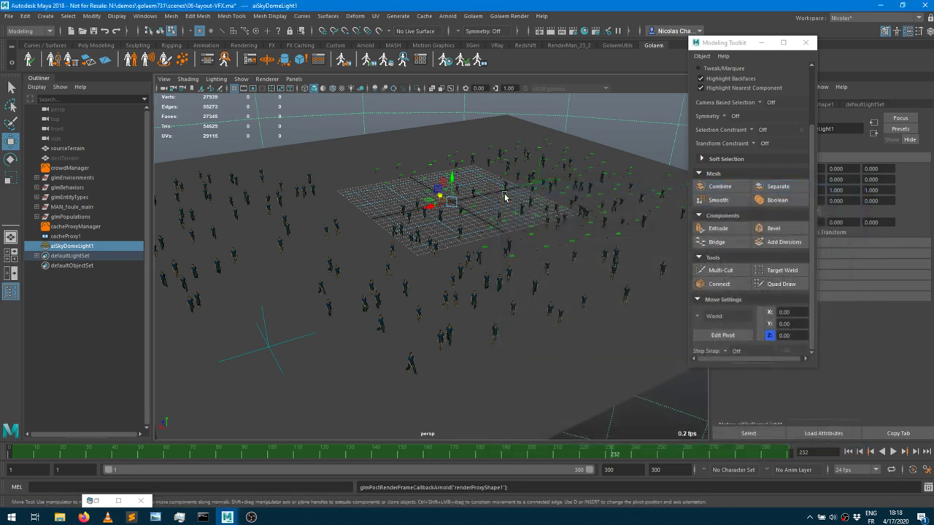
Reopen the Layout Editor, select the single foreground character and add a Selector node for it after the Kill node.
left_click(387, 60)
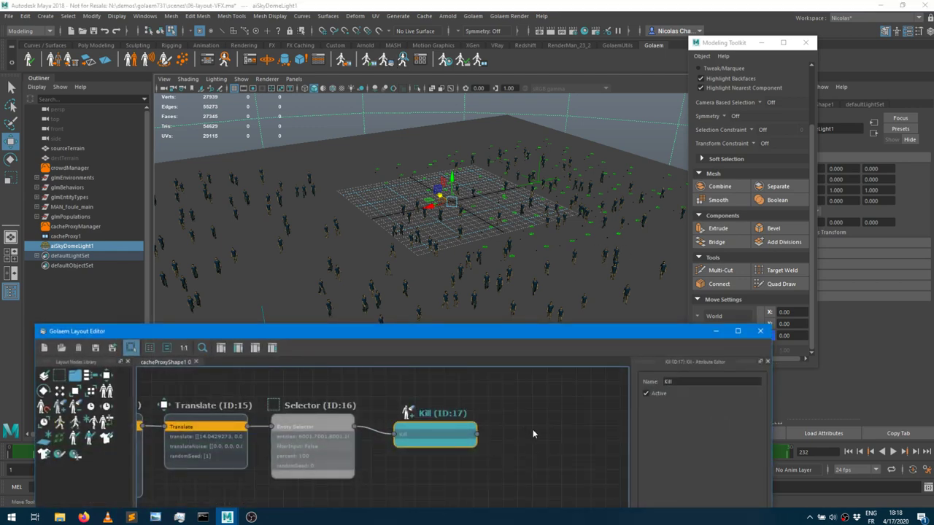
middle_click_drag(443, 394, 325, 393)
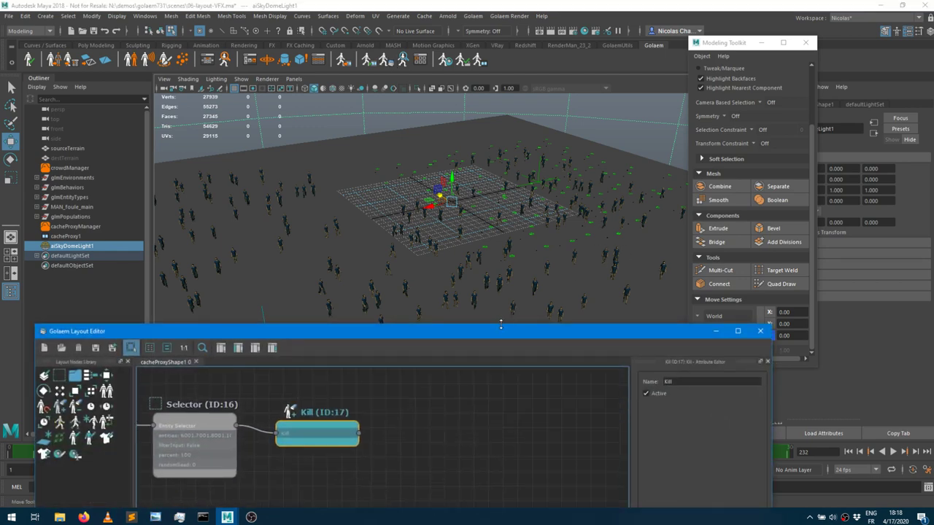
left_click_drag(500, 337, 519, 429)
left_click_drag(453, 240, 558, 214, "alt")
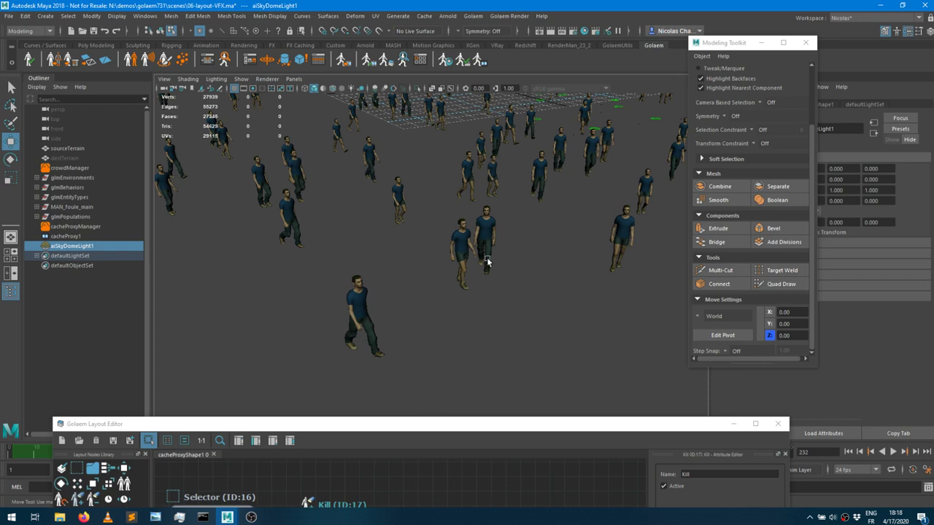
left_click_drag(345, 270, 394, 345)
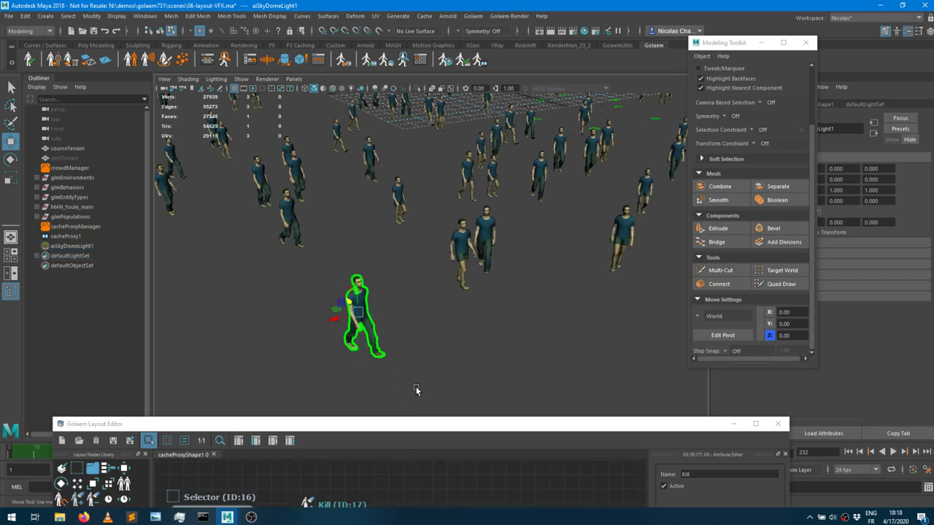
left_click_drag(424, 429, 350, 299)
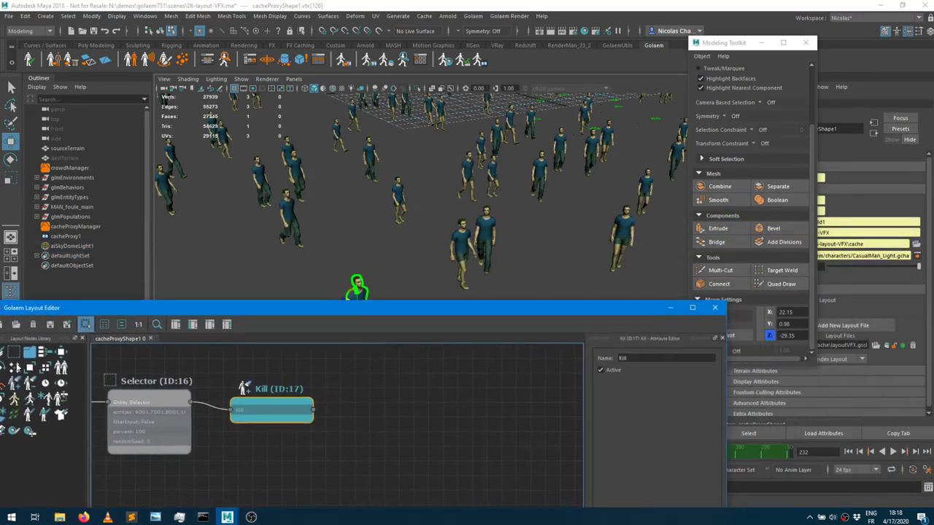
left_click(15, 356)
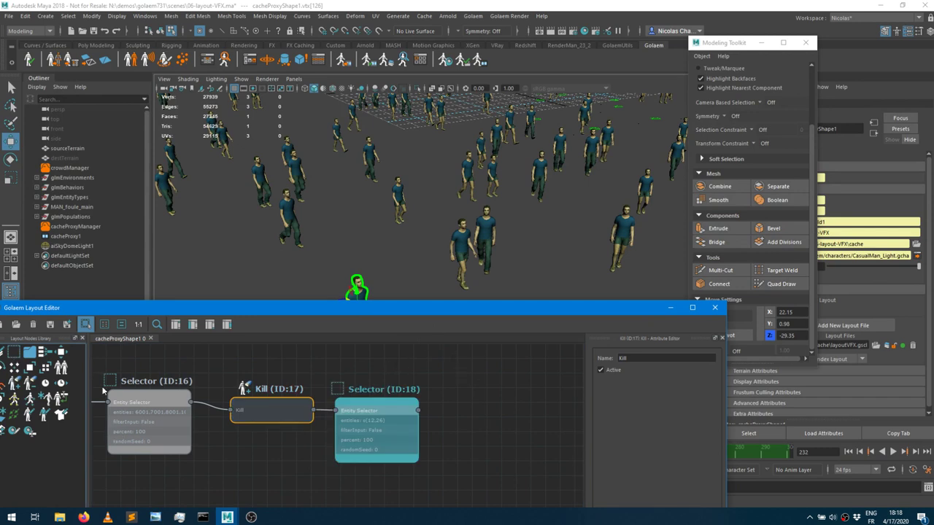
Add an AddRemoveMeshAssets node for the selected character and frame that character closely in the viewport.
left_click_drag(123, 306, 189, 266)
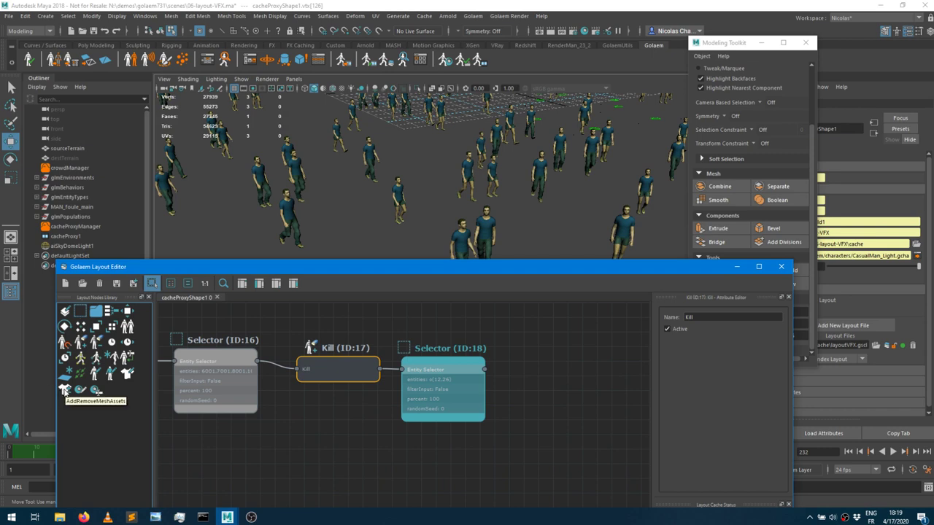
left_click(65, 390)
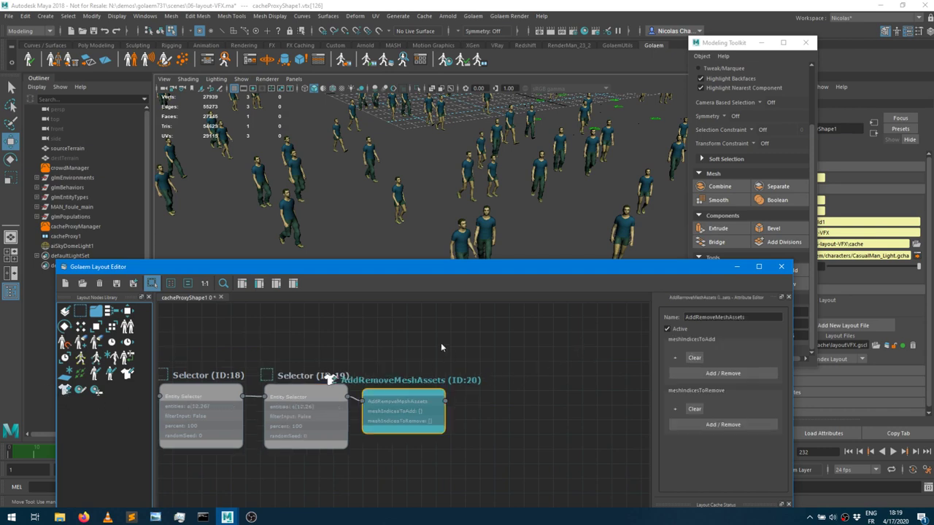
left_click_drag(480, 276, 475, 371)
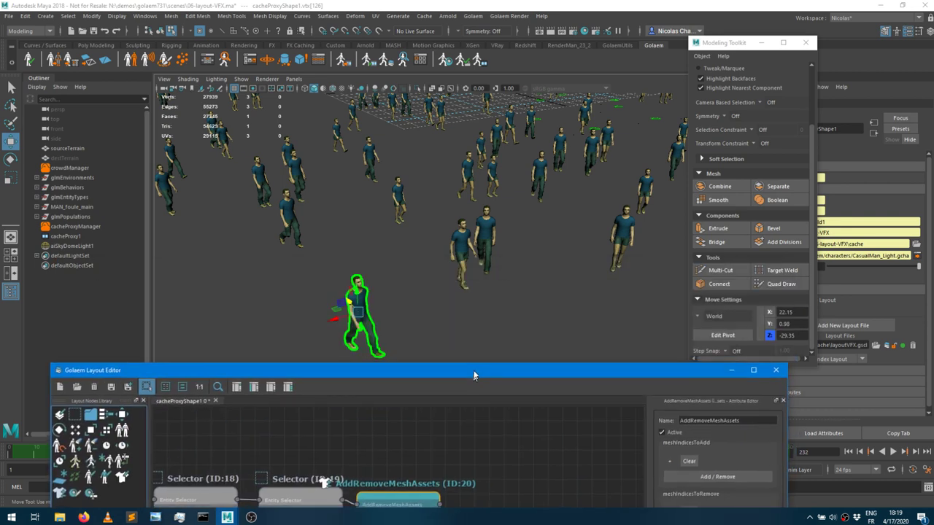
key("f")
scroll(414, 222, "up", 4)
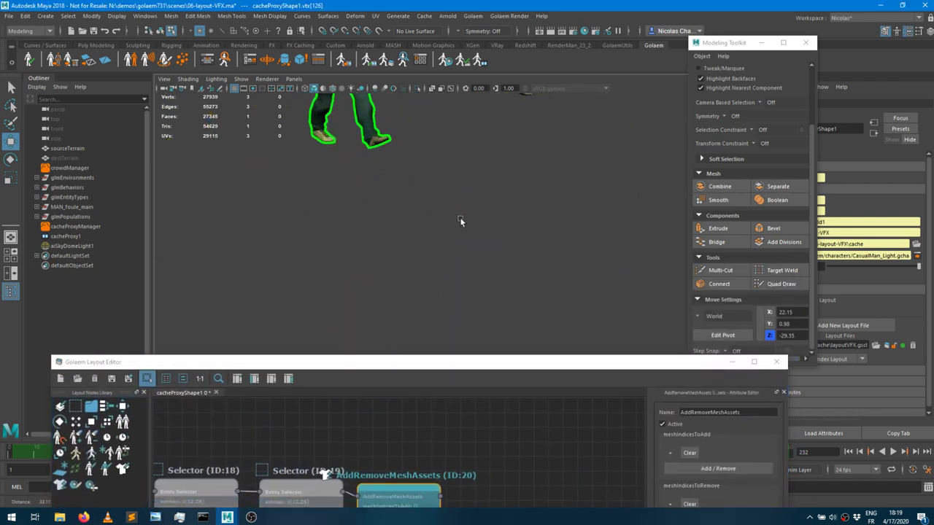
left_click_drag(447, 364, 452, 246)
Add the MAN_MD_torso_sweatshirt_standard mesh to the character through meshIndicesToAdd in the AddRemoveMeshAssets node.
left_click(556, 354)
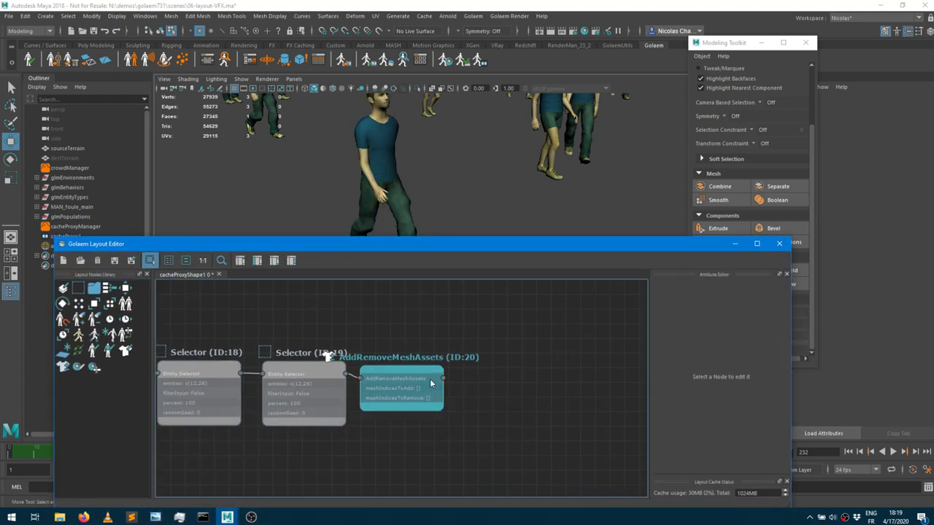
left_click(430, 375)
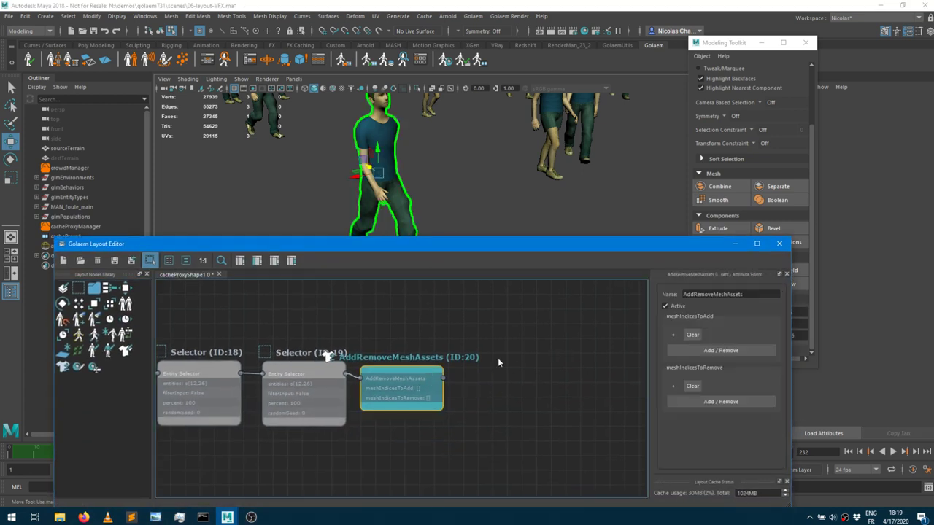
left_click(674, 335)
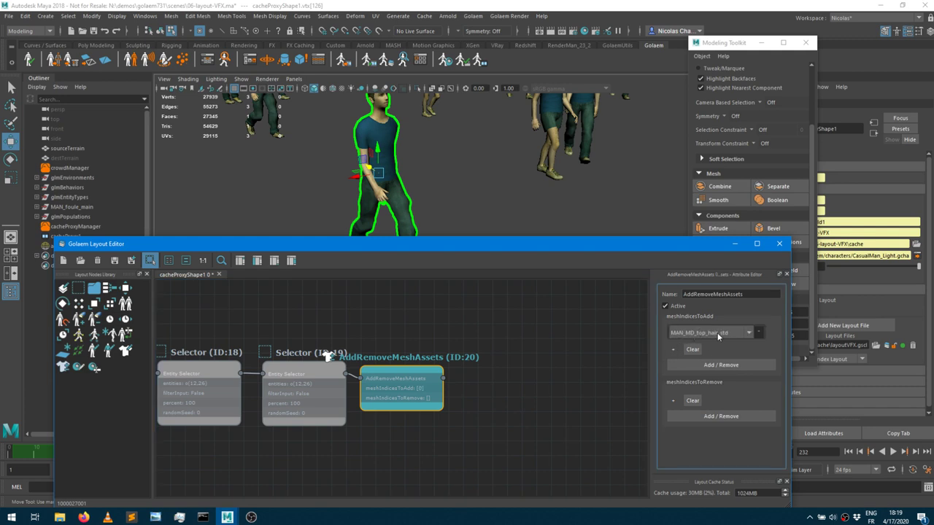
left_click(716, 335)
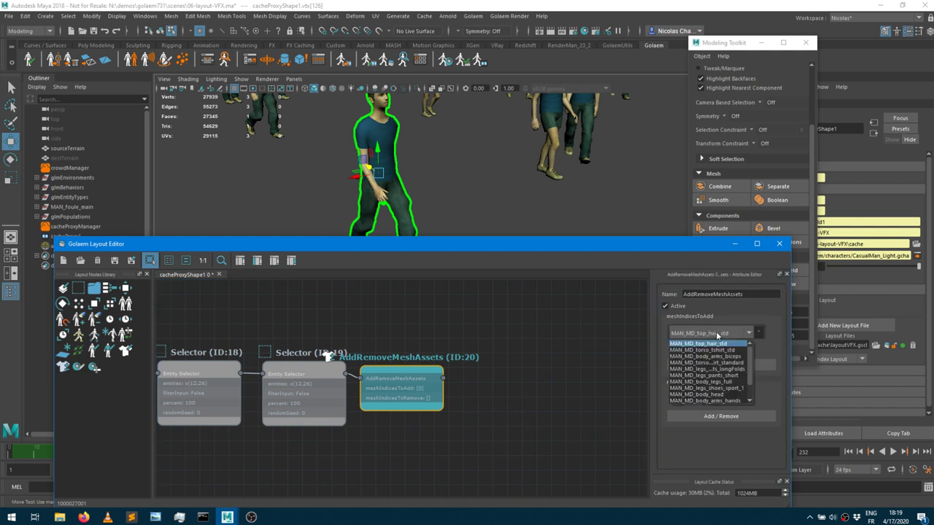
left_click(721, 363)
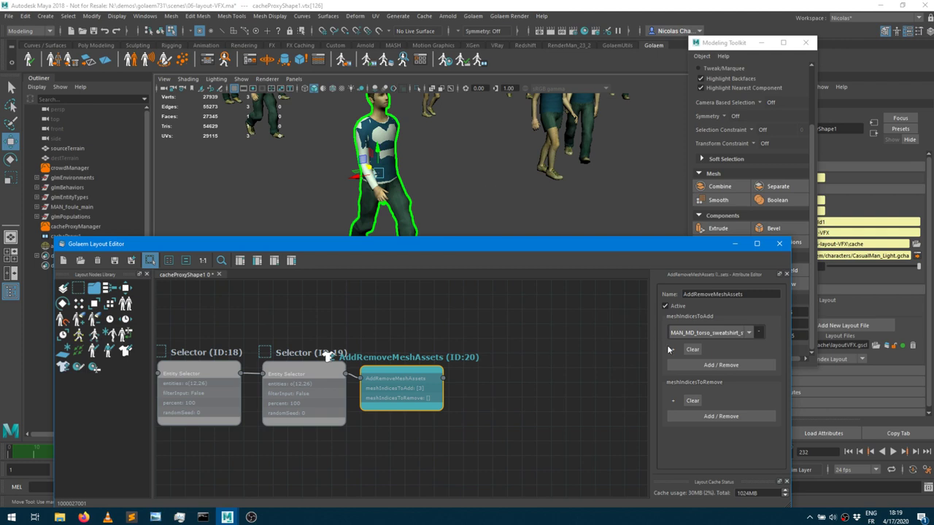
Remove the MAN_MD_torso_tshirt_std and MAN_MD_top_hair_std meshes from the character through meshIndicesToRemove in the AddRemoveMeshAssets node.
left_click(482, 179)
scroll(474, 181, "up", 2)
key("f")
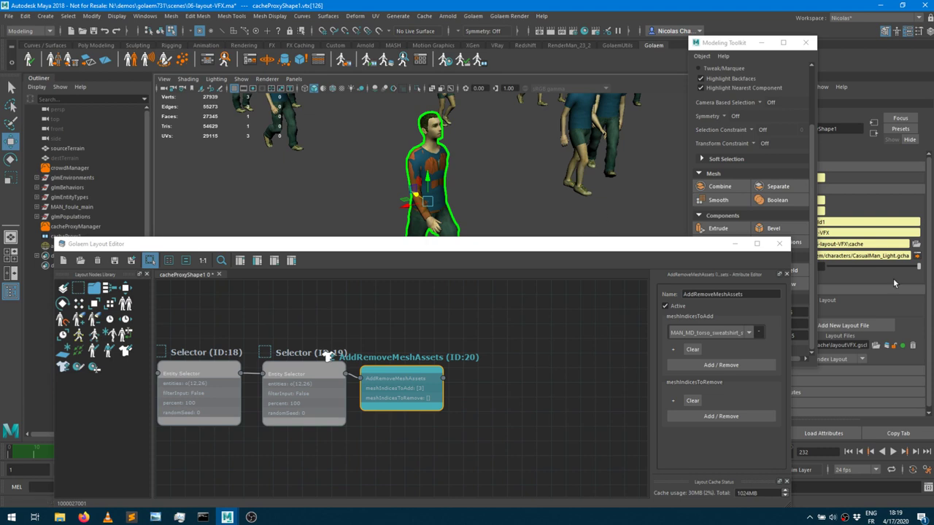
left_click(673, 401)
left_click(699, 401)
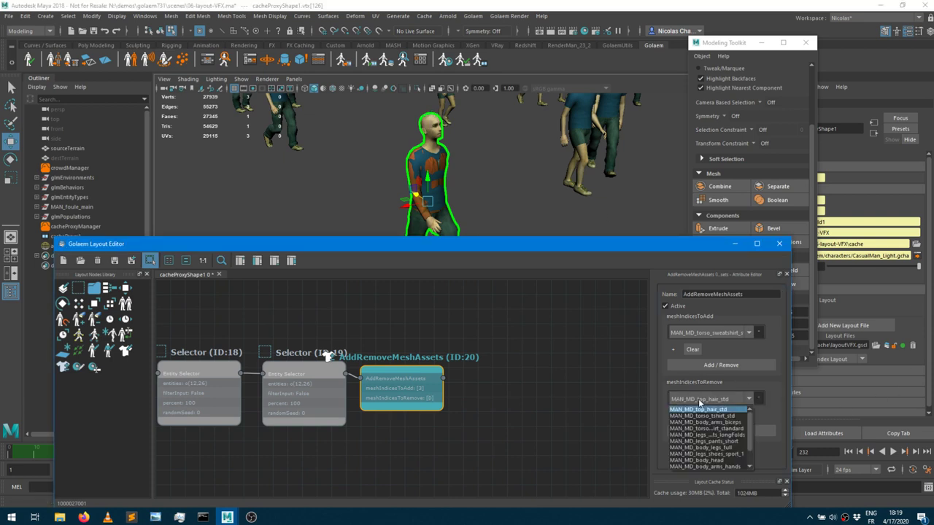
left_click(720, 416)
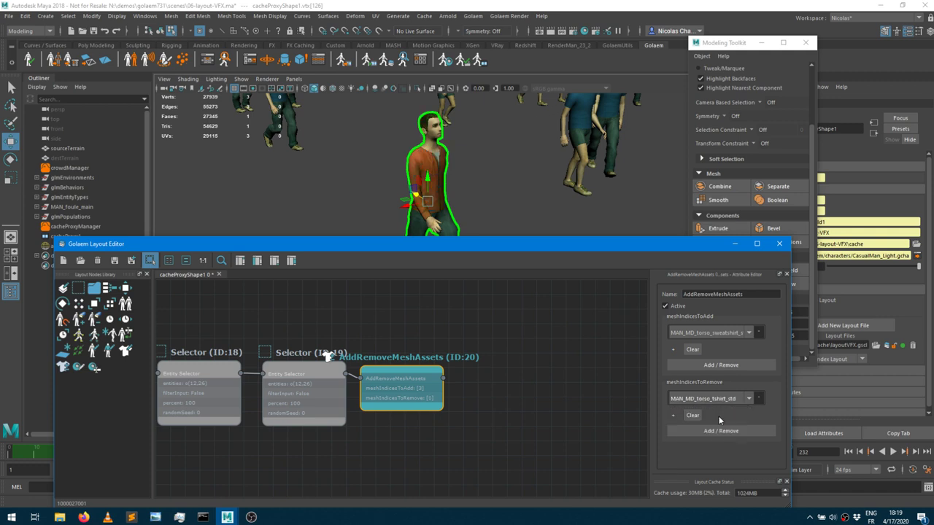
left_click(674, 416)
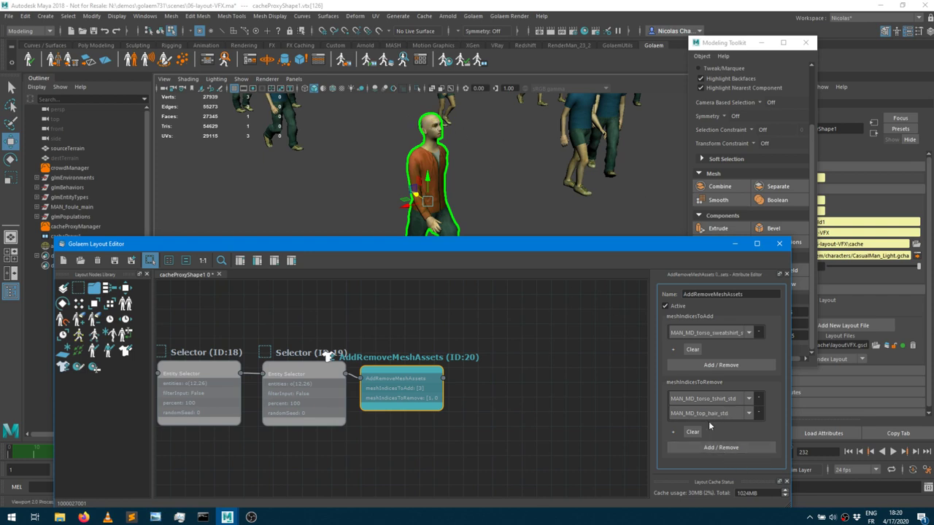
left_click(571, 403)
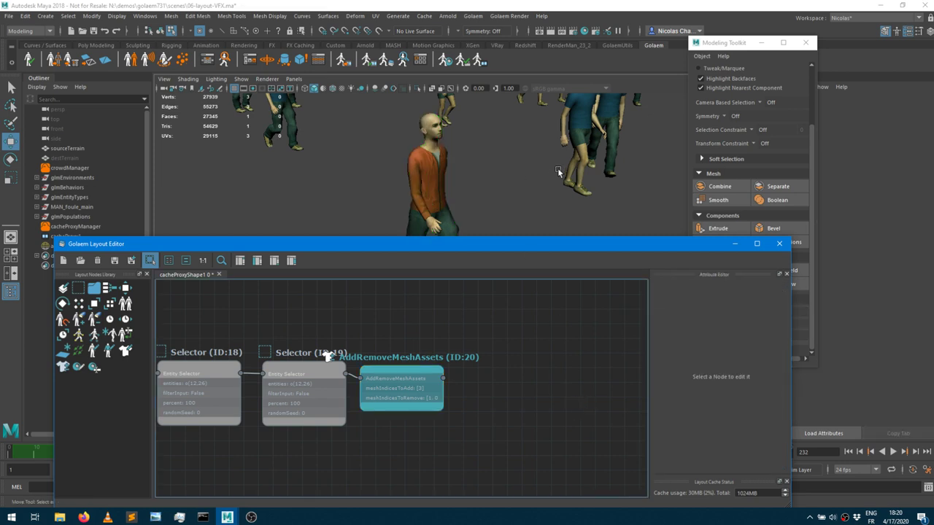
Select a small group of characters behind the edited one and add a Selector node for them feeding the AddRemoveMeshAssets node.
left_click_drag(519, 143, 551, 170, "alt")
right_click_drag(552, 170, 506, 163, "alt")
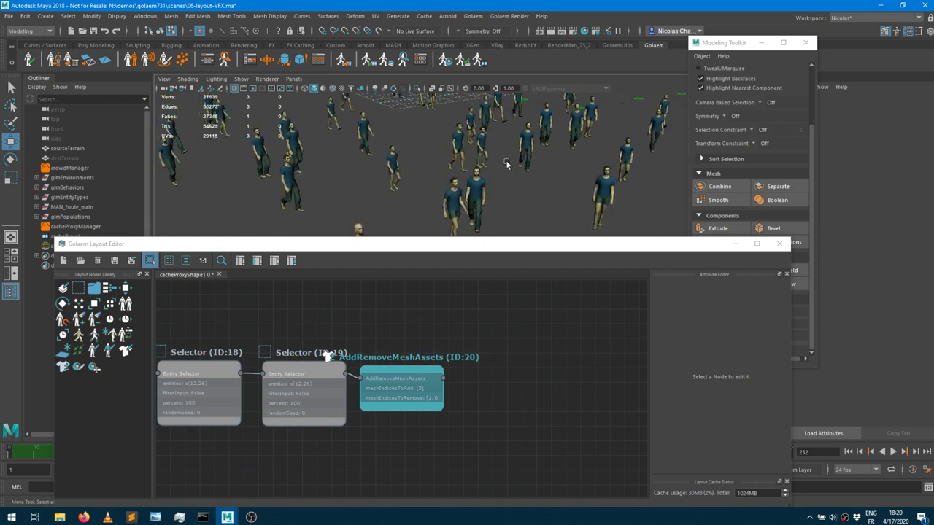
left_click_drag(522, 210, 432, 124)
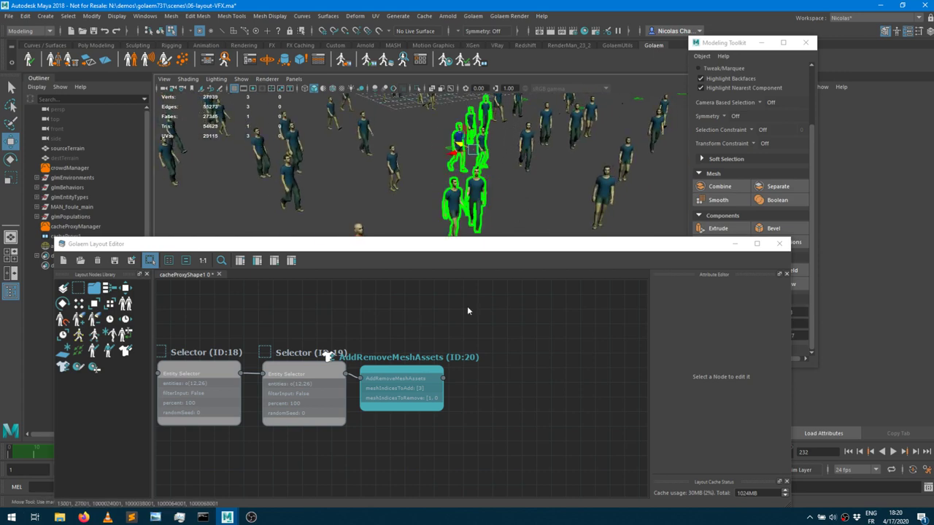
left_click_drag(80, 294, 409, 398)
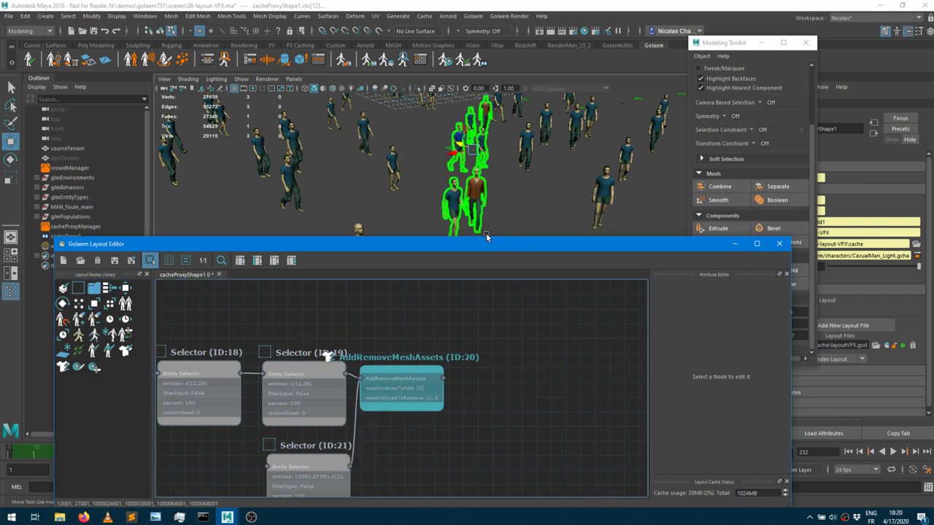
left_click_drag(420, 387, 483, 379)
Check in the viewport which characters the new Selector and the AddRemoveMeshAssets node affect.
left_click(308, 473)
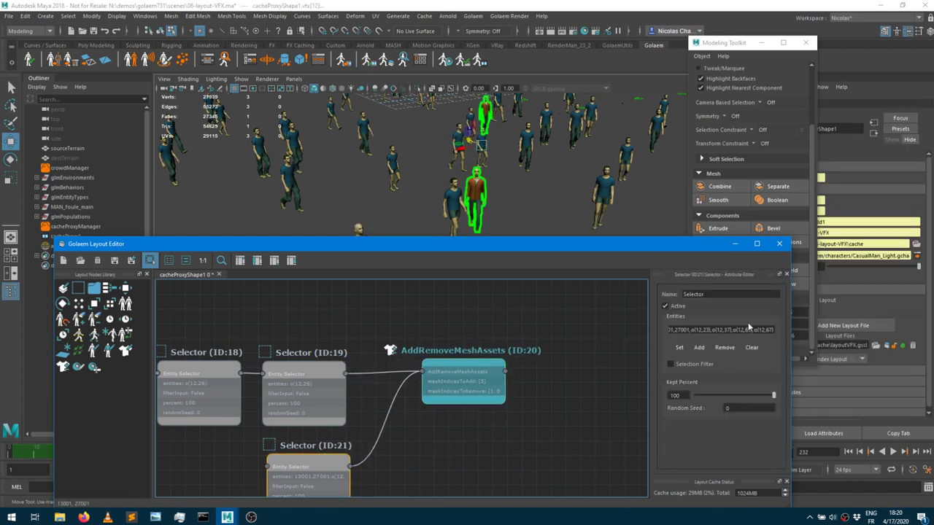
left_click_drag(470, 171, 492, 174, "alt")
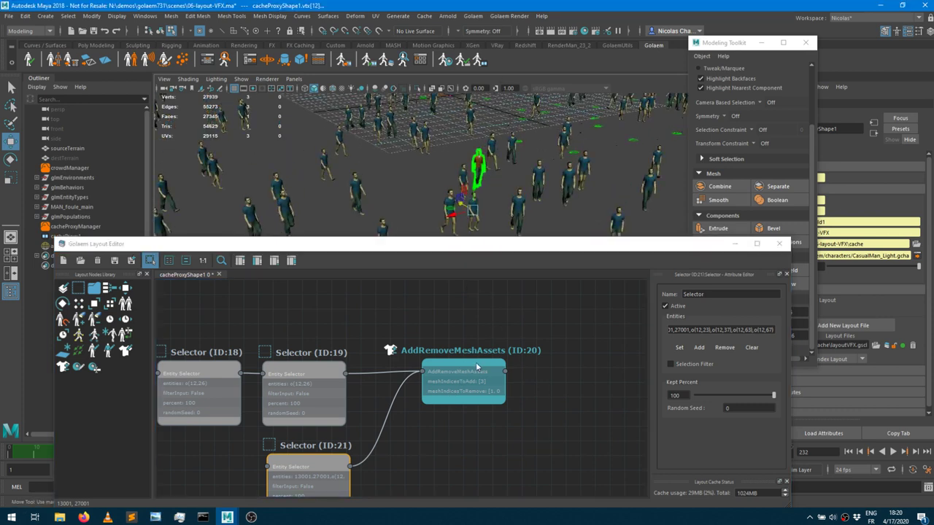
left_click_drag(478, 367, 479, 359)
left_click_drag(498, 191, 522, 256, "alt")
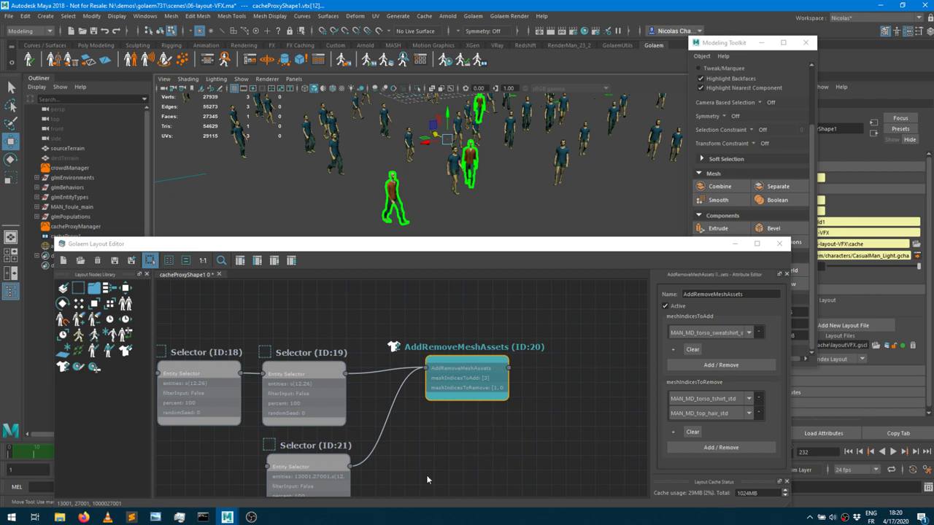
Switch to the 06-layout-anim-setup scene, play its character animation, and return to the 06-layout-VFX scene.
mouse_move(227, 517)
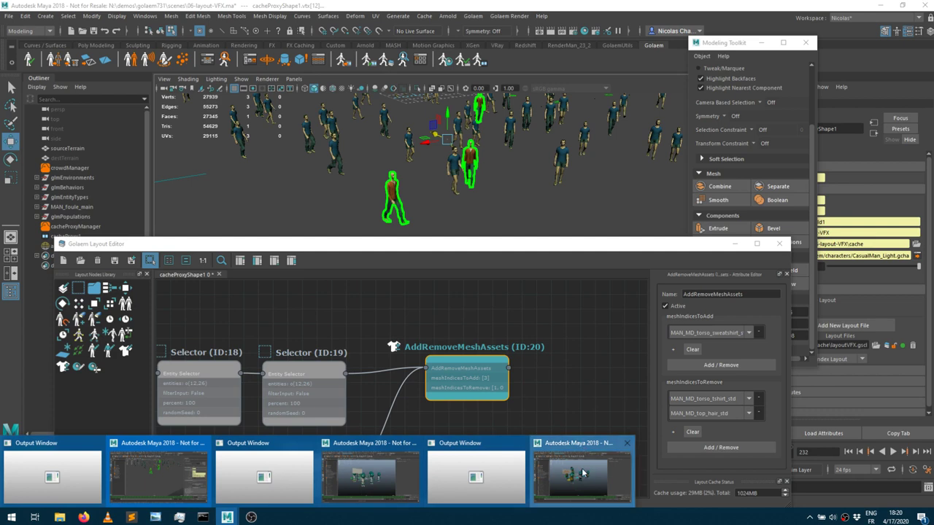
left_click(584, 476)
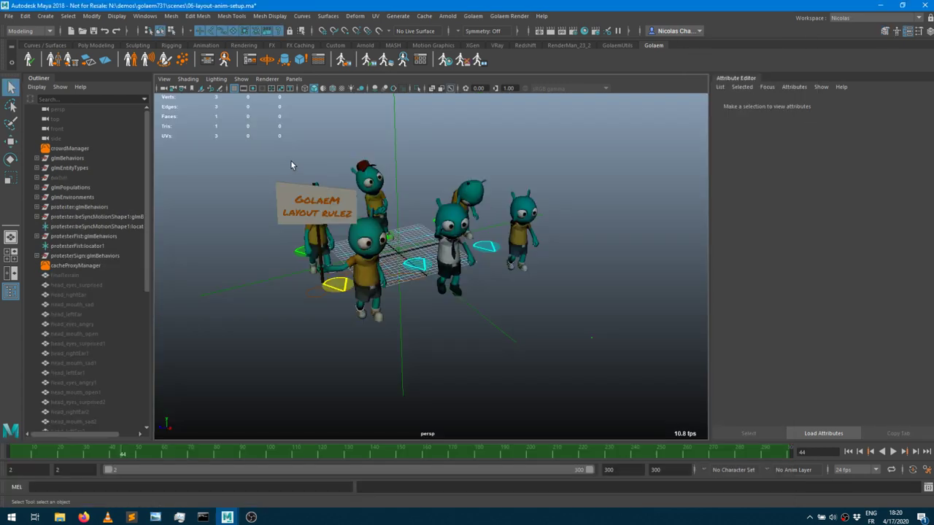
left_click_drag(444, 296, 433, 389, "alt")
left_click(180, 454)
key("alt+v")
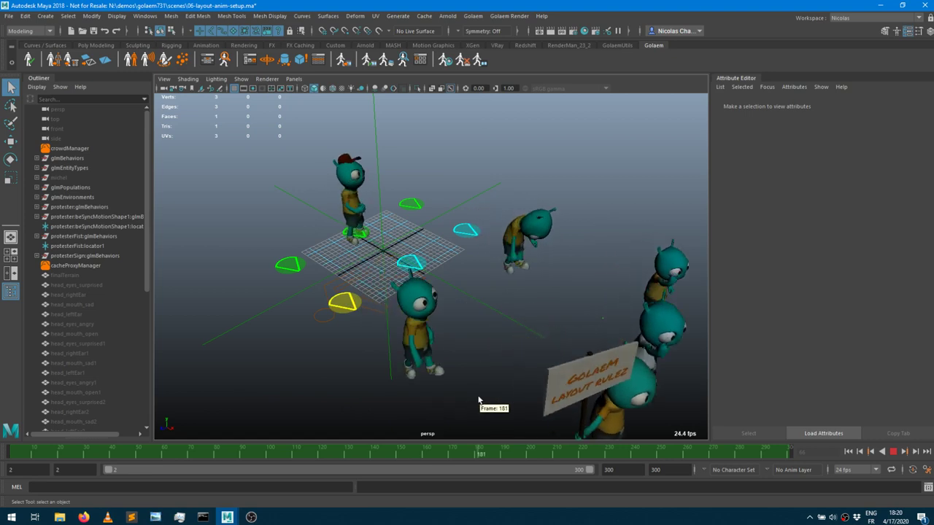
left_click(227, 518)
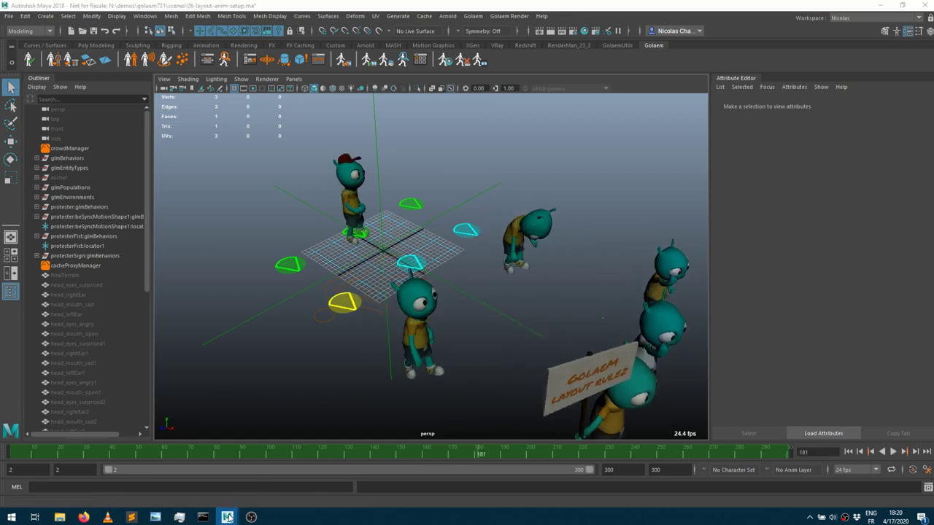
left_click(159, 483)
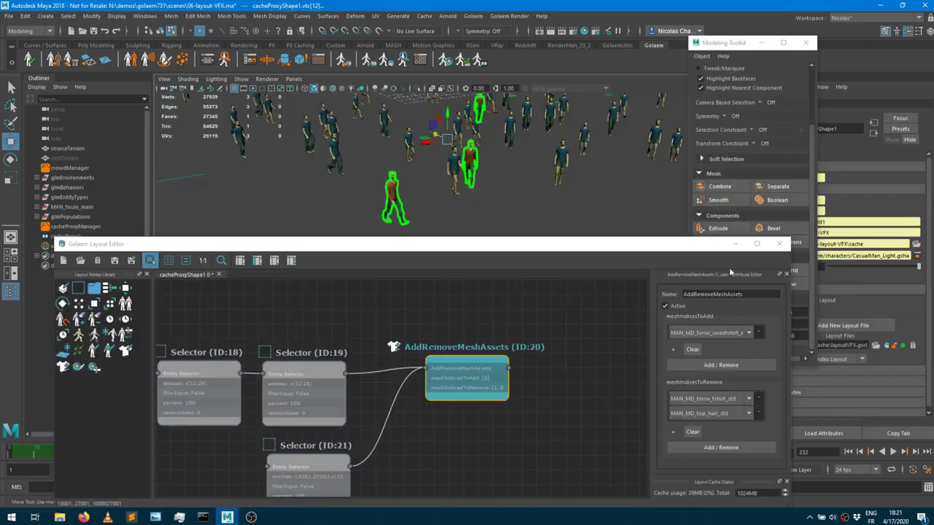
Select the hidden destTerrain mesh and show it in the viewport.
middle_click_drag(462, 313, 299, 314)
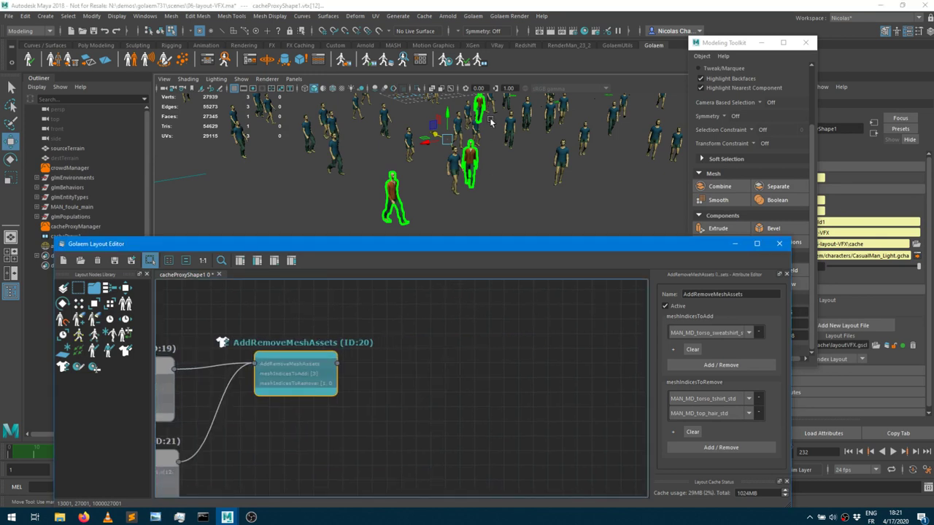
scroll(467, 153, "down", 5)
mouse_move(467, 148)
left_mouse_down("alt")
mouse_move(445, 153)
mouse_move(464, 151)
left_mouse_up("alt")
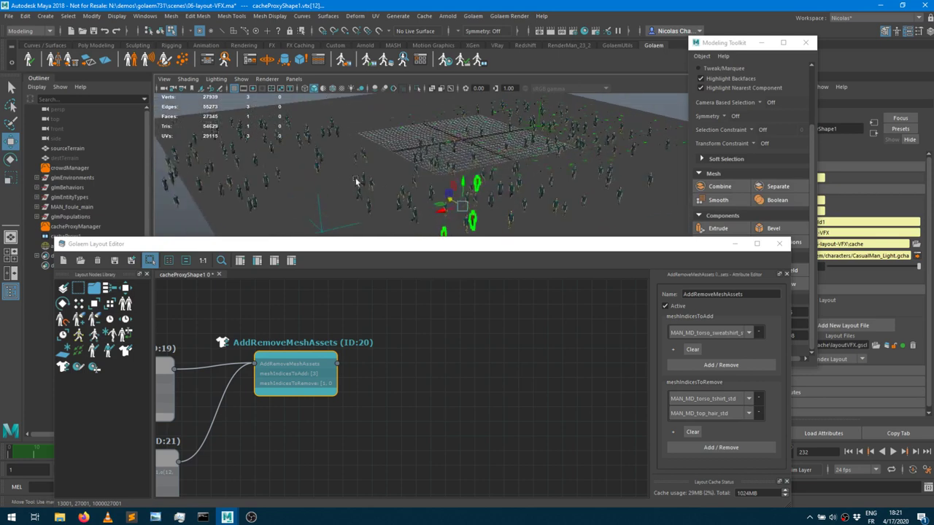
left_click(319, 109)
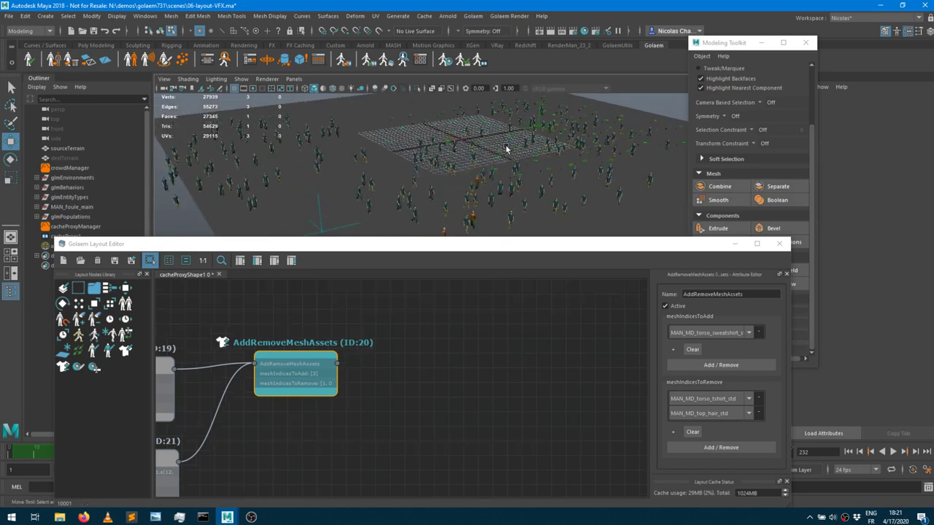
left_click(66, 159)
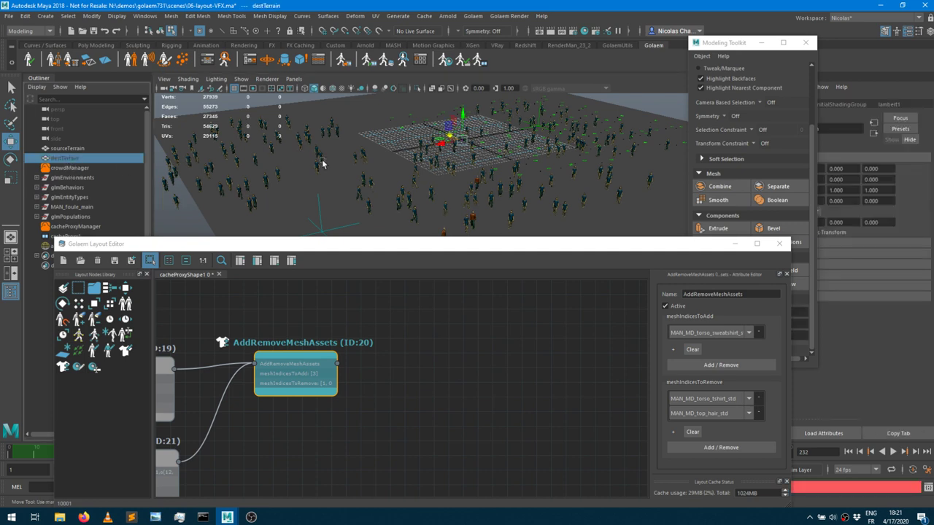
key("f")
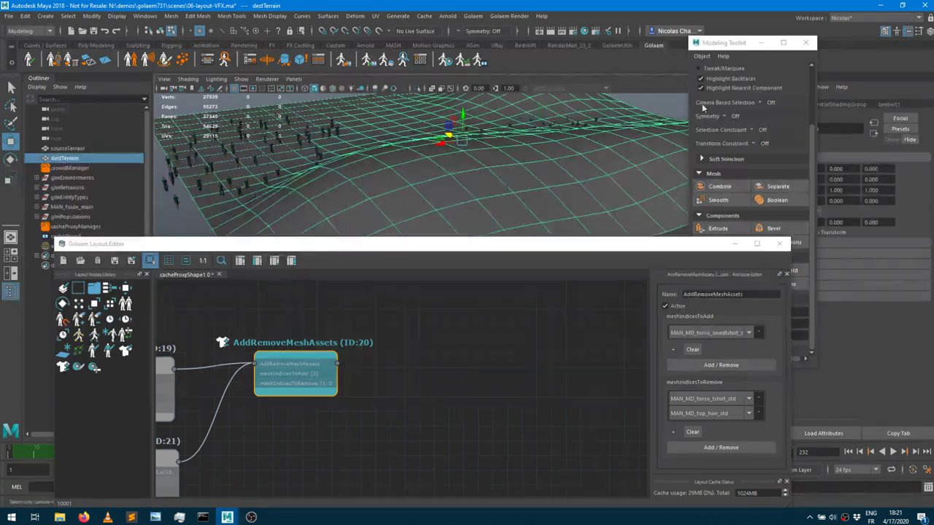
Examine the terrain relief around the crowd, close the Modeling Toolkit and move the Layout Editor to uncover the cache proxy nodes.
left_click(703, 107)
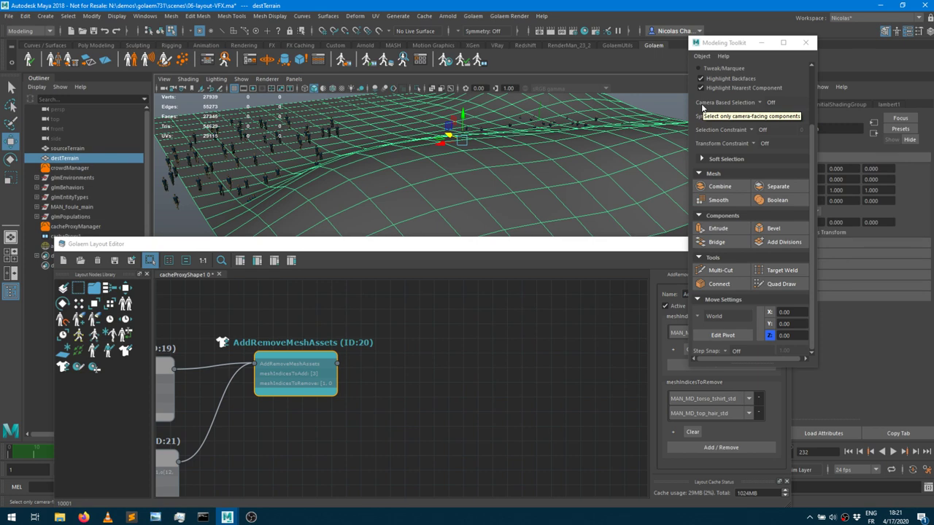
left_click_drag(516, 135, 556, 151, "alt")
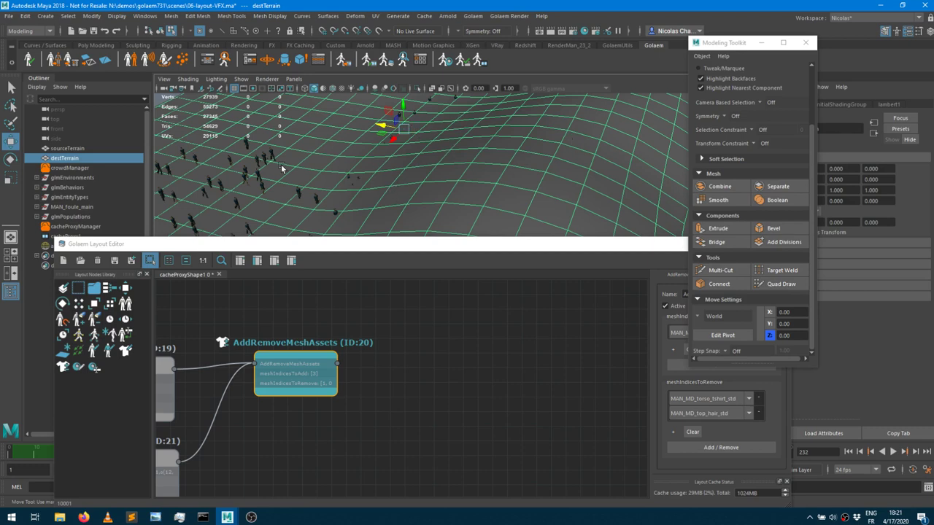
left_click_drag(351, 178, 168, 152, "alt")
left_click_drag(263, 168, 292, 124, "alt")
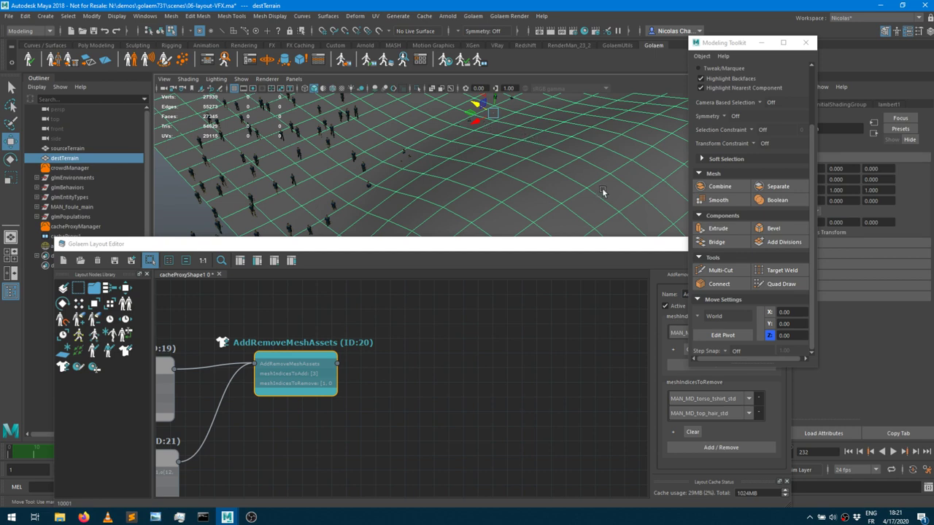
left_click(806, 42)
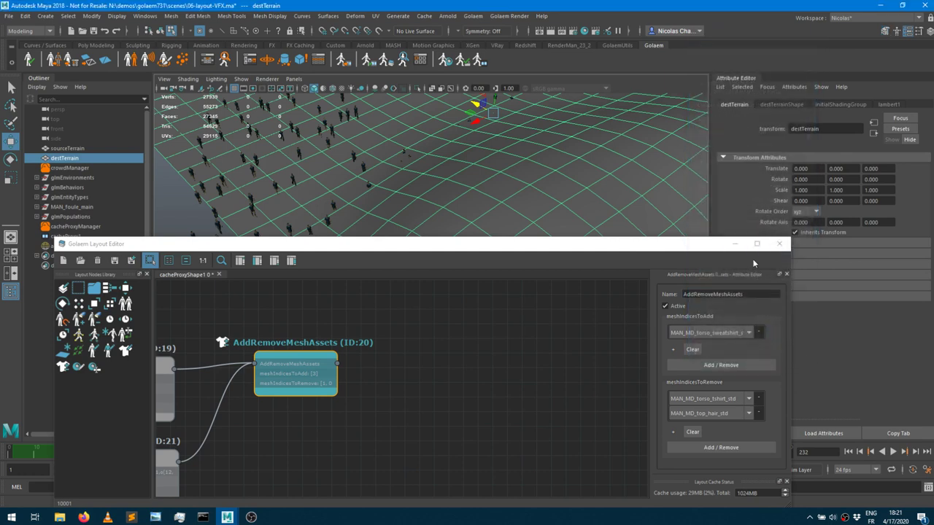
left_click(95, 243)
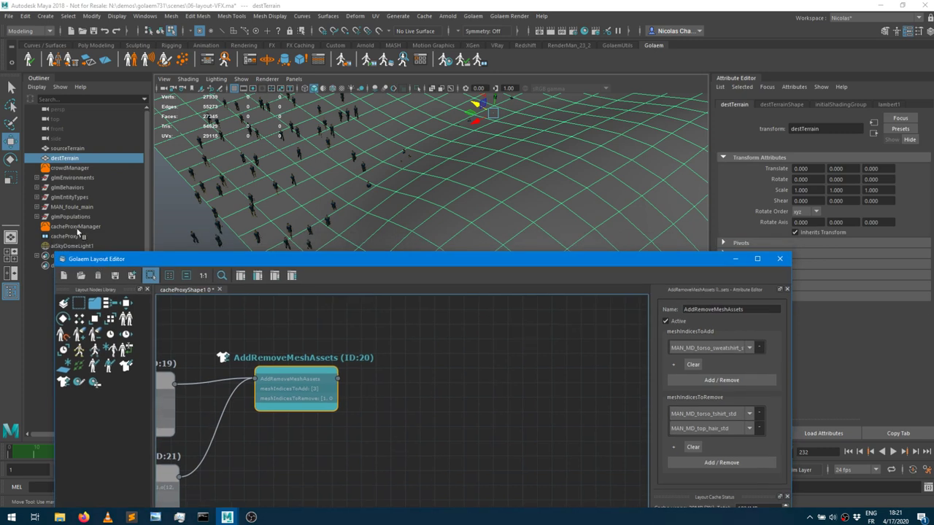
Export destTerrain as the destination terrain of cacheProxyManager, saving the file as destination.
left_click(76, 228)
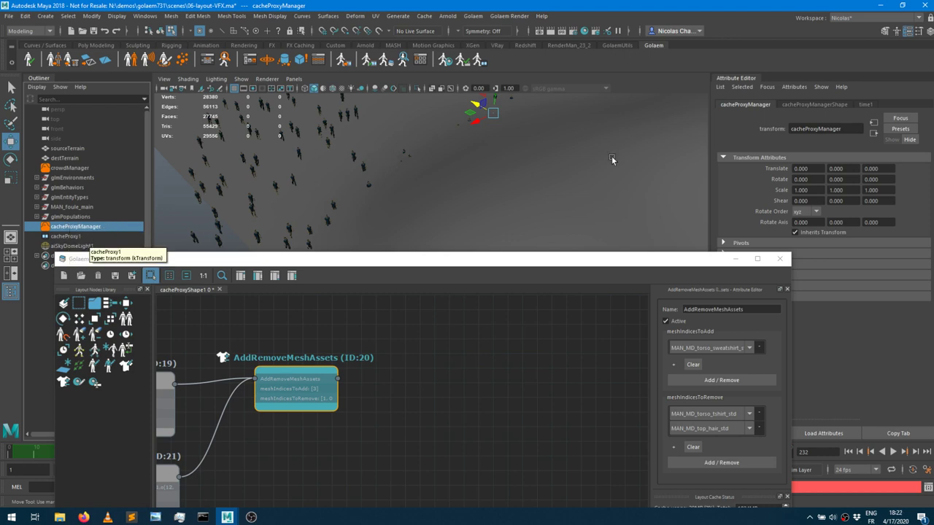
left_click(811, 104)
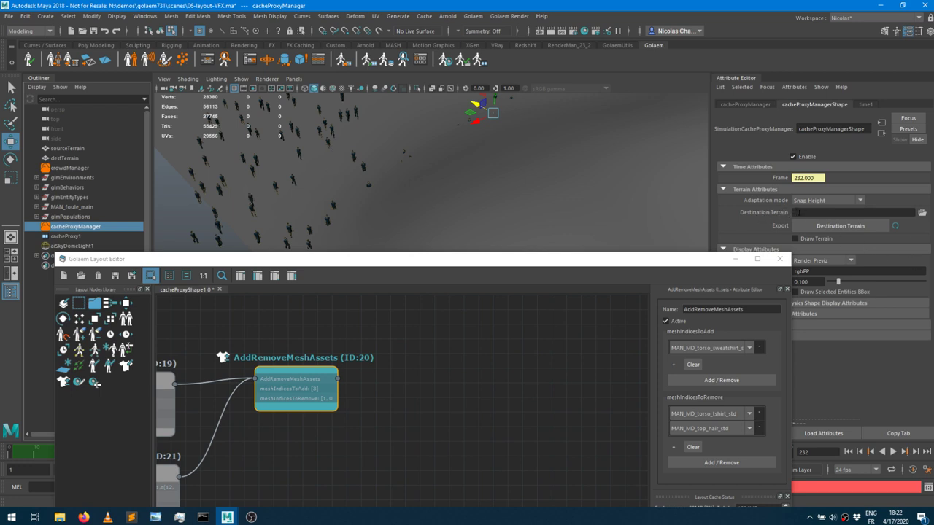
left_click(66, 158)
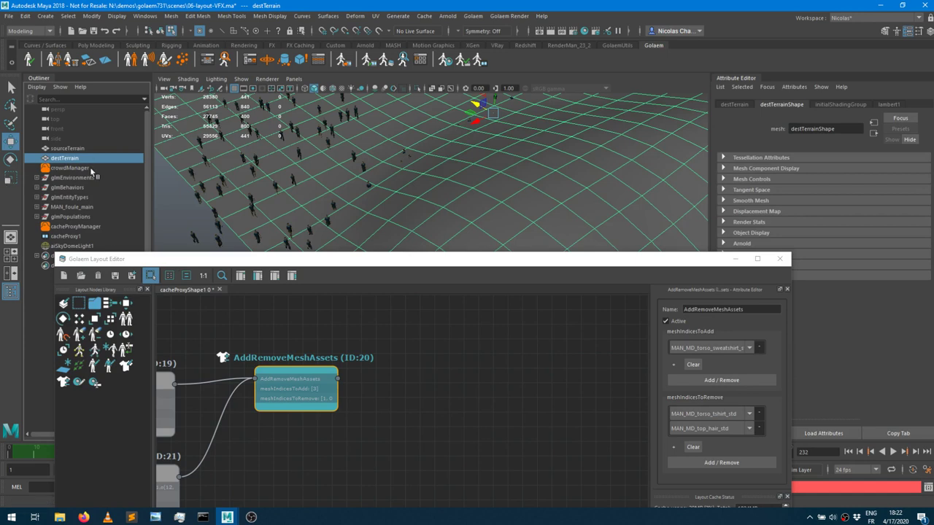
left_click(75, 226, "ctrl")
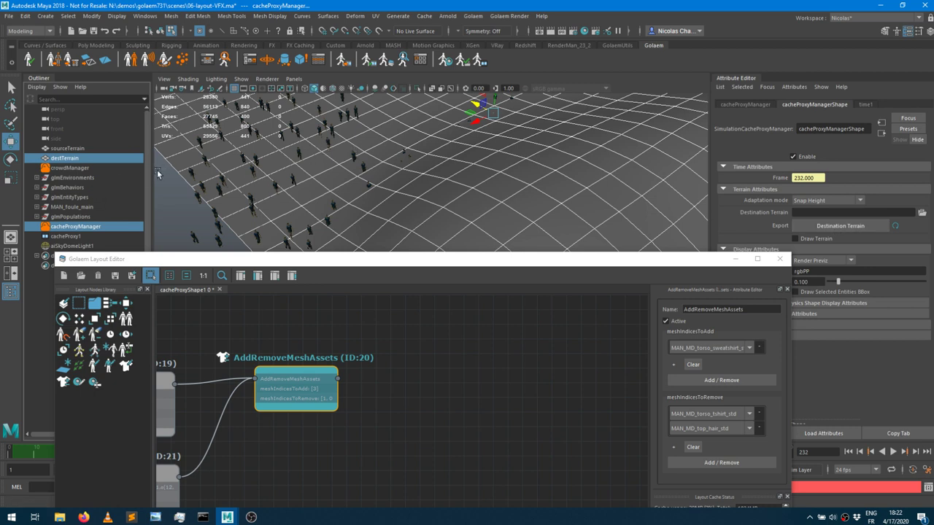
left_click(836, 227)
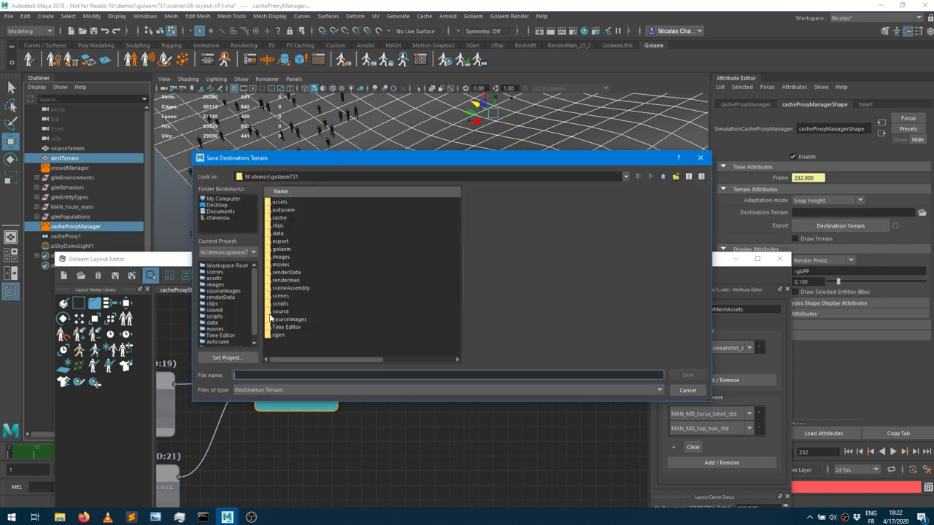
type("destination")
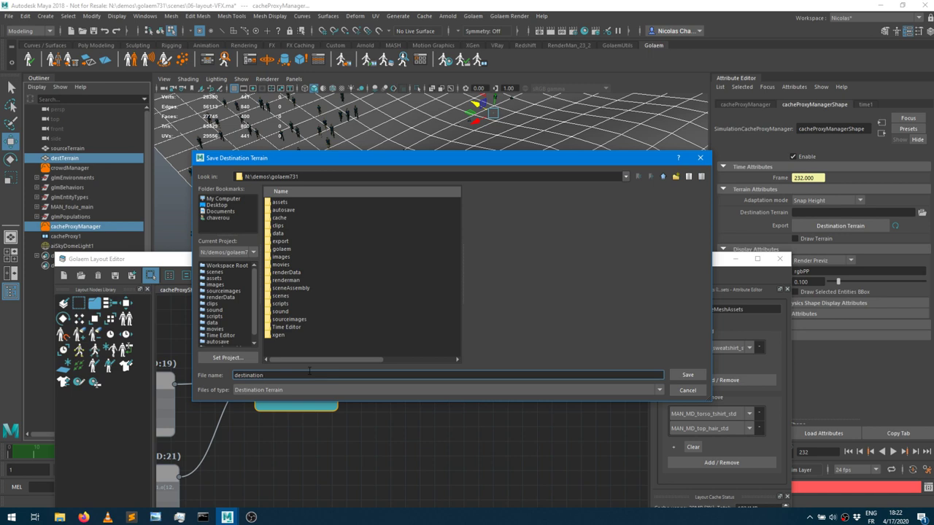
key("Return")
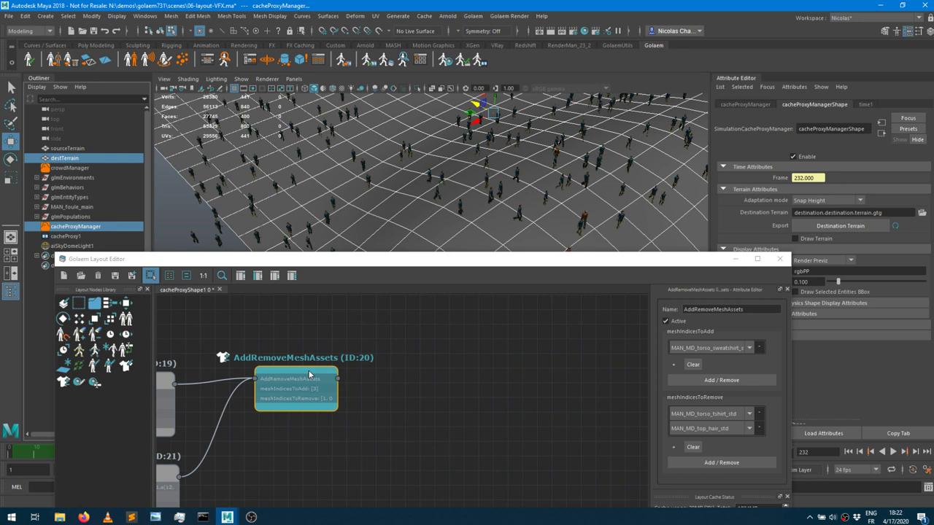
Move the Layout Editor out of the way, go to frame 98 and examine how the crowd follows the destination terrain.
left_click_drag(466, 201, 567, 222, "alt")
left_click_drag(546, 263, 771, 333)
left_click_drag(249, 456, 265, 430)
left_click_drag(503, 127, 486, 177, "alt")
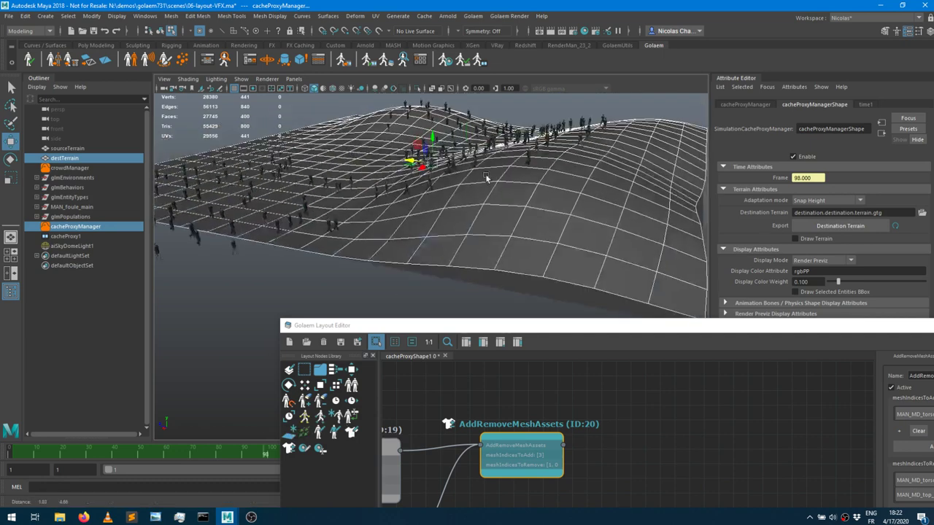
scroll(493, 219, "up", 6)
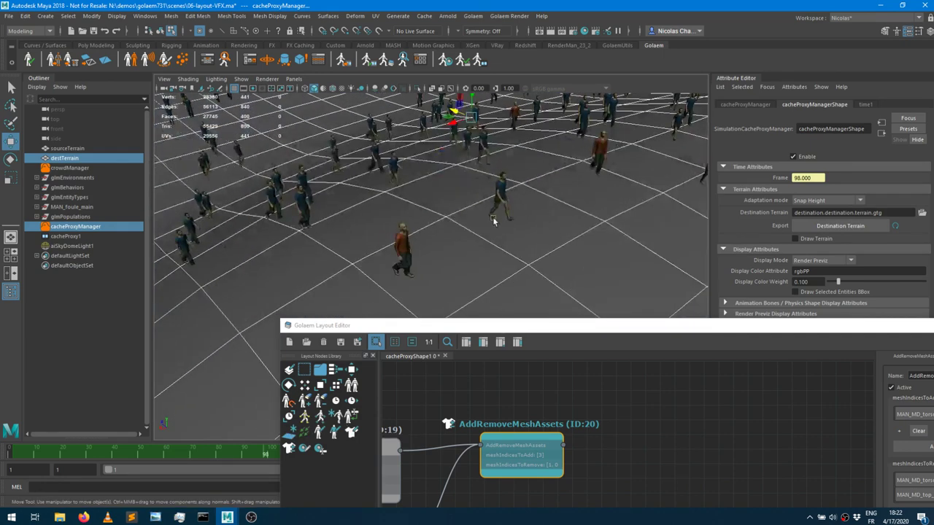
Add a Selector node connected to the output of AddRemoveMeshAssets, select it and move the Layout Editor to uncover its attributes.
left_click_drag(493, 222, 509, 223, "alt")
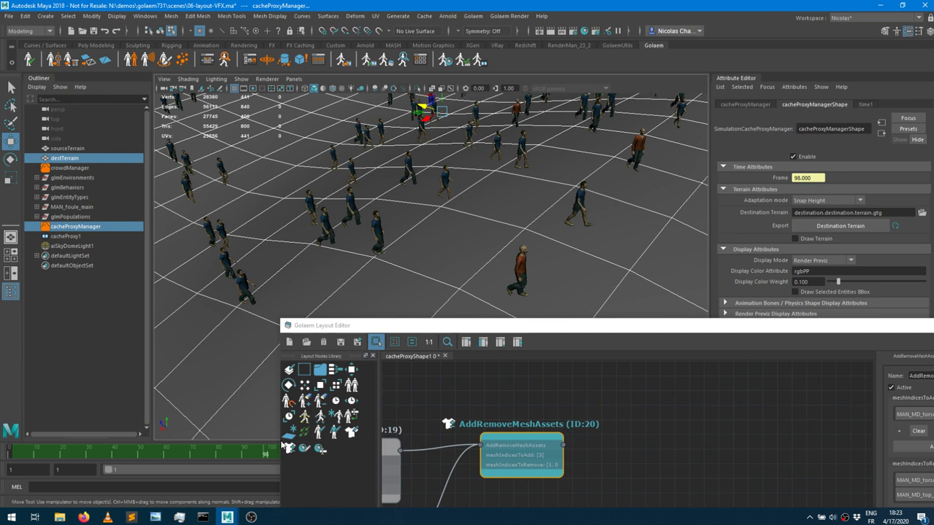
left_click_drag(297, 390, 627, 434)
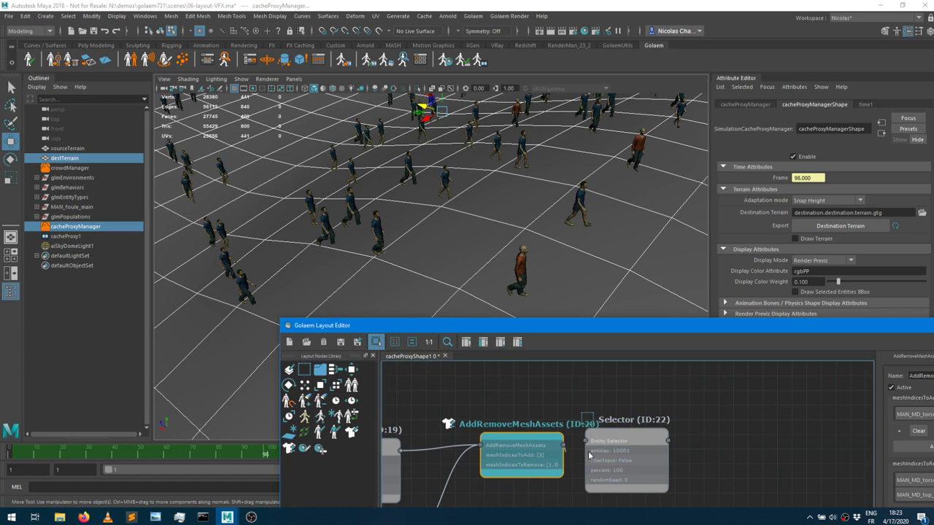
left_click(643, 435)
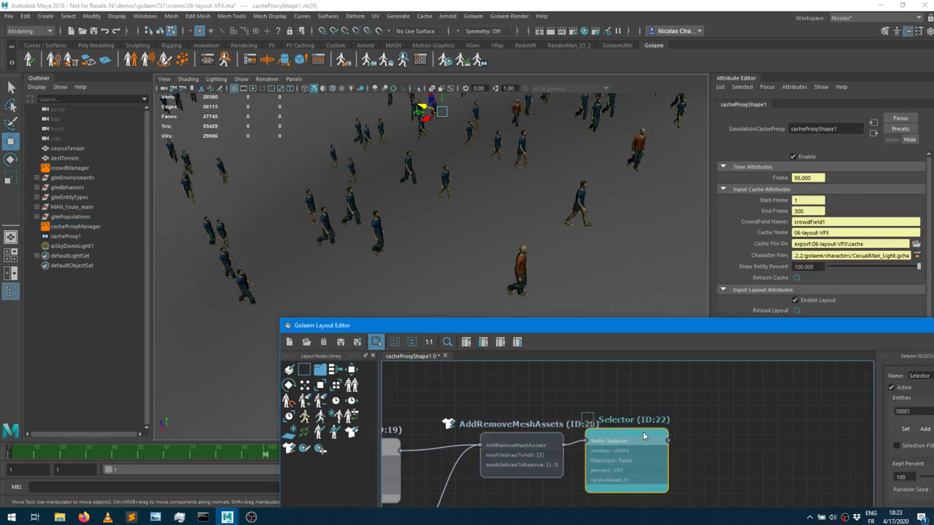
left_click_drag(709, 327, 597, 296)
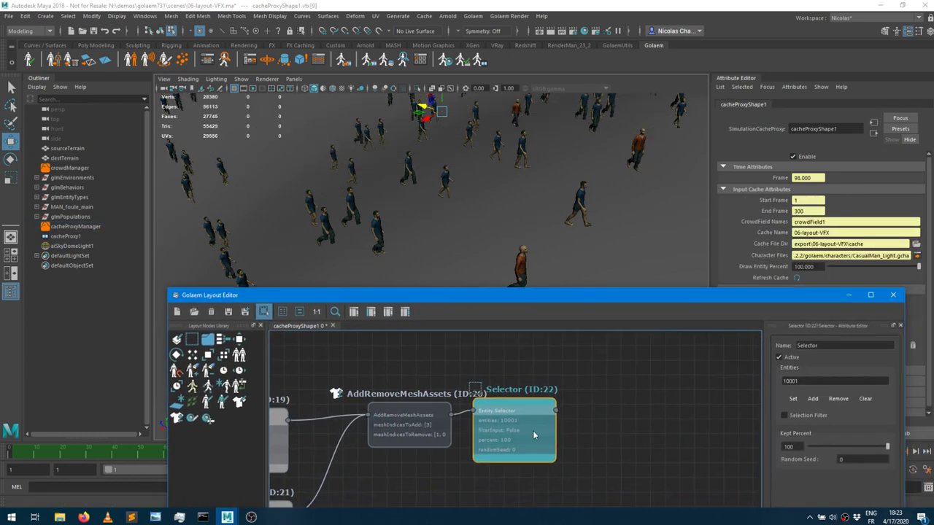
Set the new Selector node's entities to * and reselect the node to highlight its entities.
double_click(807, 378)
key("BackSpace")
key("Return")
left_click(650, 423)
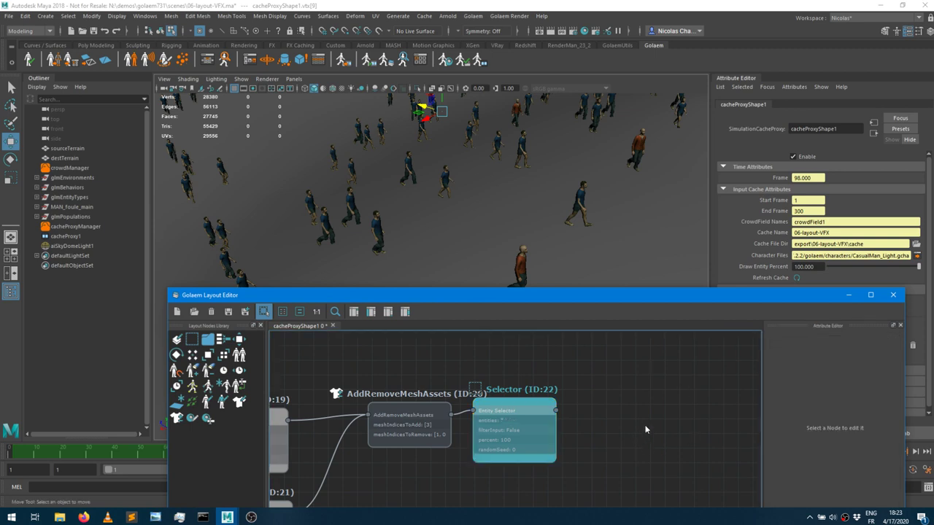
left_click(531, 410)
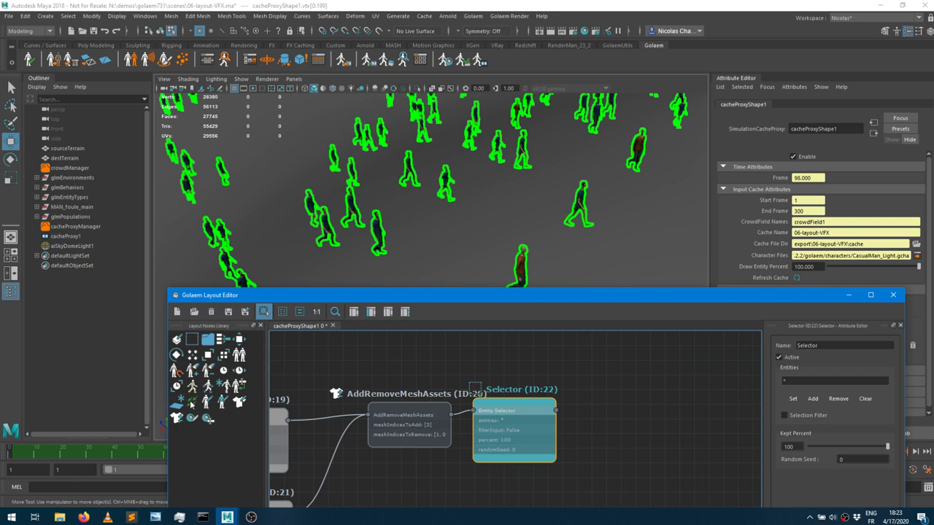
Add a GroundAdaptation node connected to the Selector's output and set its mode to With IK.
left_click(664, 426)
left_click_drag(556, 411, 631, 413)
left_click(631, 413)
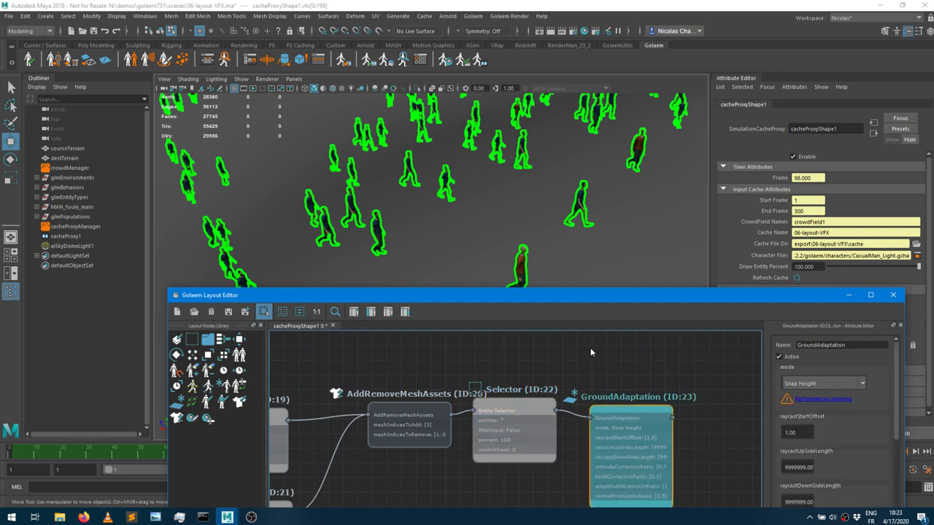
left_click(808, 385)
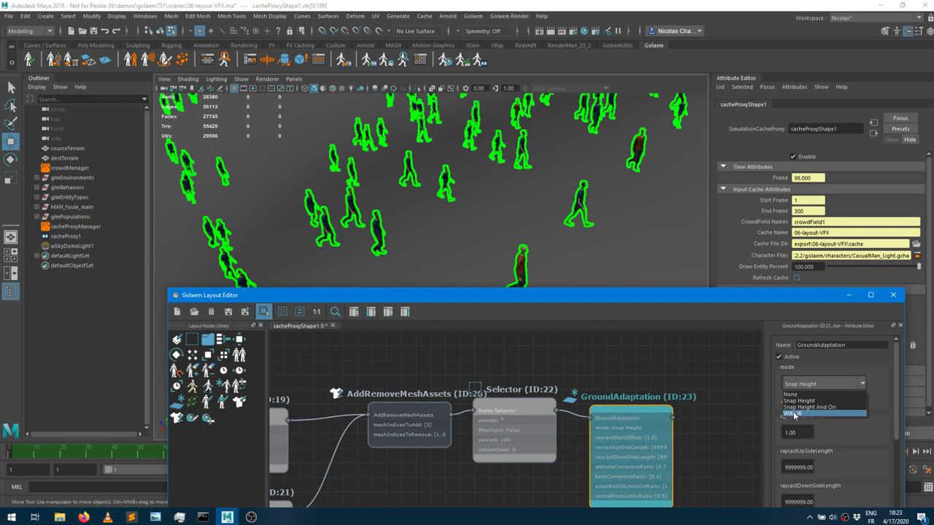
left_click(795, 414)
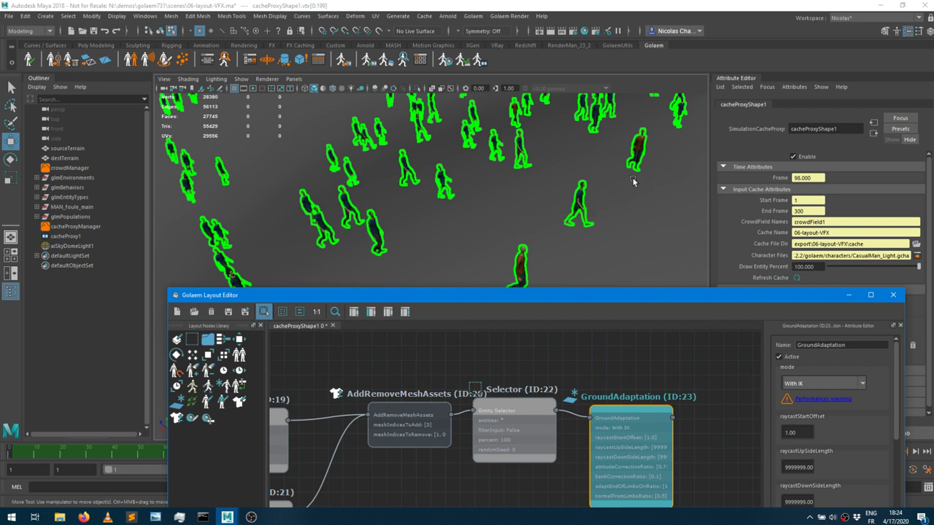
Examine the GroundAdaptation correction ratios, go to frame 82 and view how the whole crowd follows the terrain.
scroll(850, 432, "down", 2)
scroll(840, 447, "down", 2)
scroll(816, 443, "down", 1)
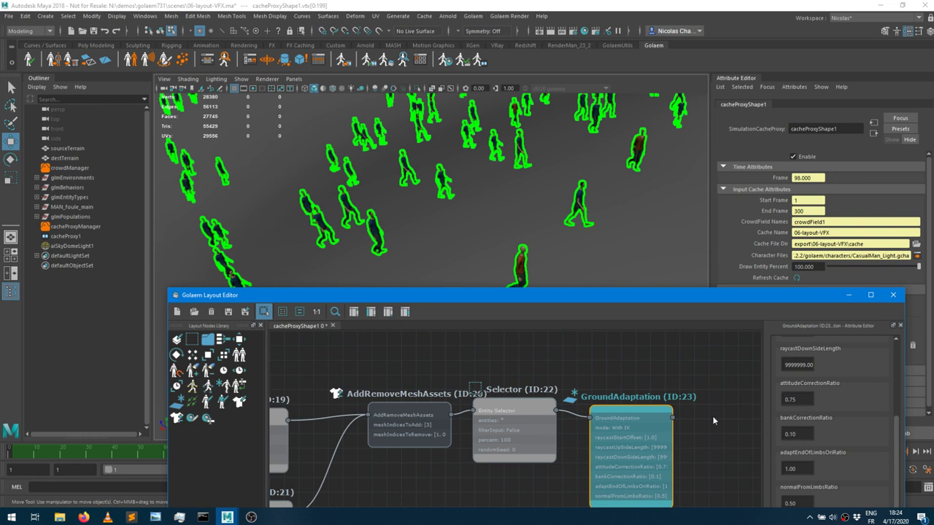
left_click_drag(128, 455, 234, 471)
left_click_drag(568, 253, 445, 194, "alt")
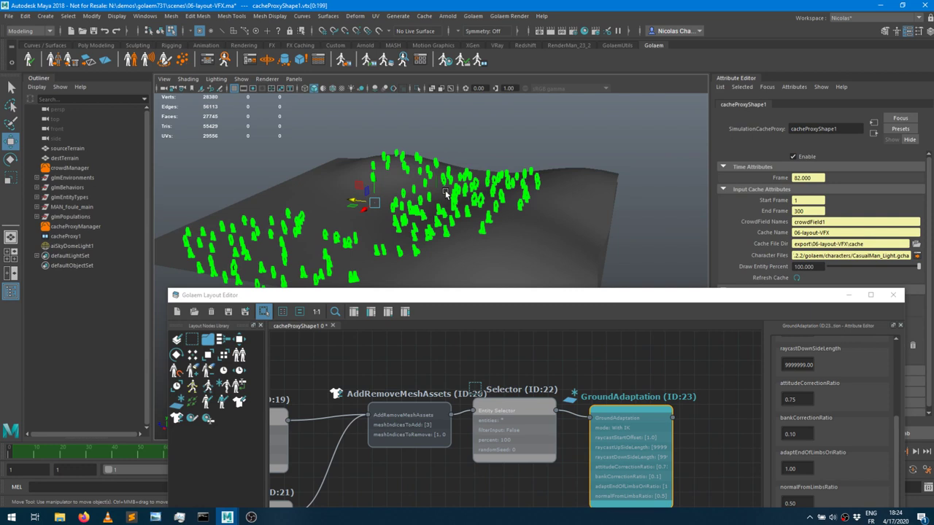
Switch to the Maya window holding the 06-layout-anim-setup.ma scene and go to frame 86.
mouse_move(233, 520)
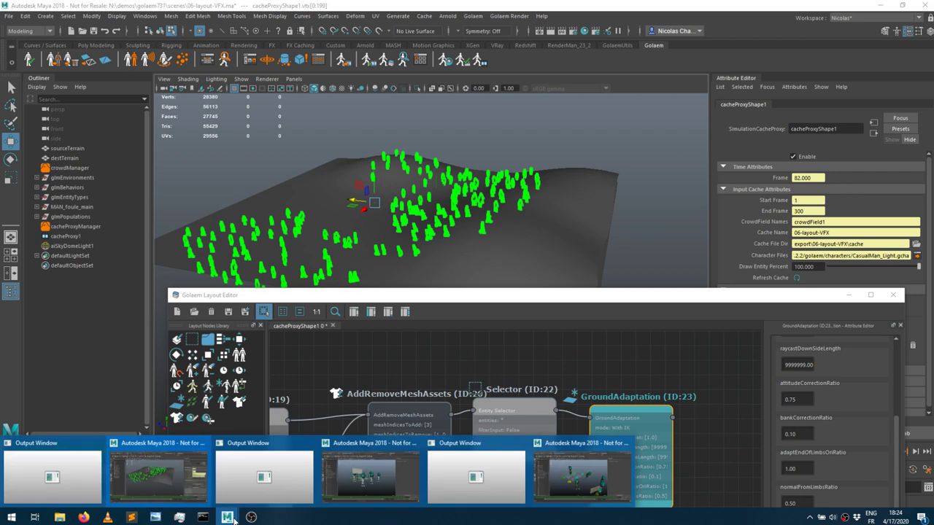
left_click(583, 475)
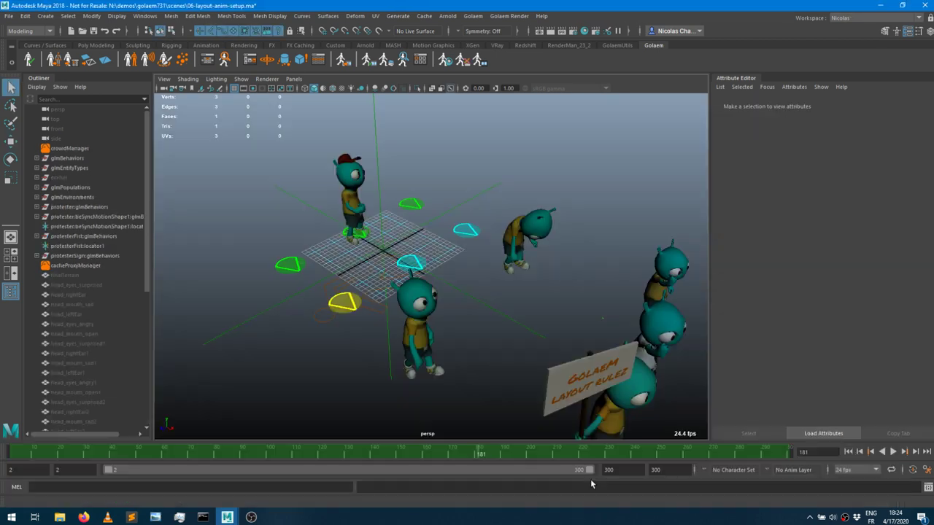
left_click_drag(435, 456, 232, 454)
left_click_drag(125, 427, 232, 370)
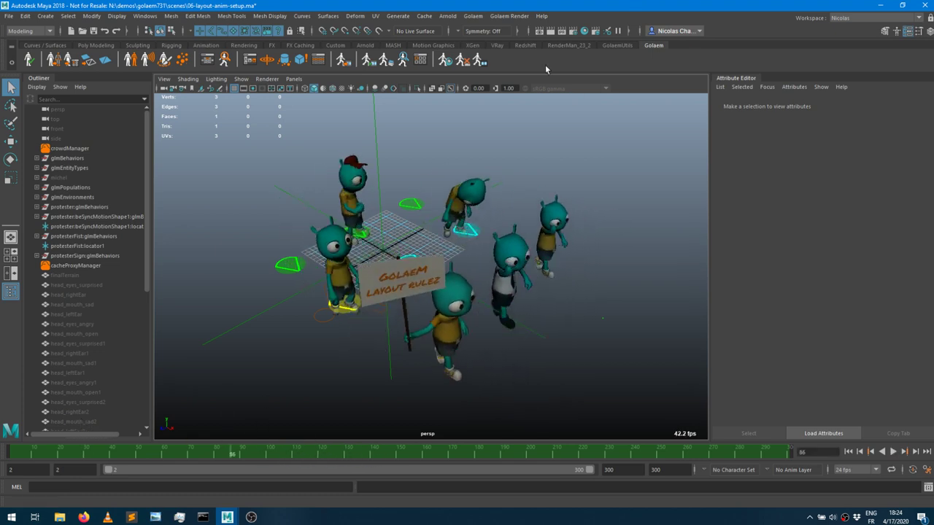
Open the Golaem Simulation Cache Library, create a new library and add the scene's simulation cache to it.
left_click(421, 61)
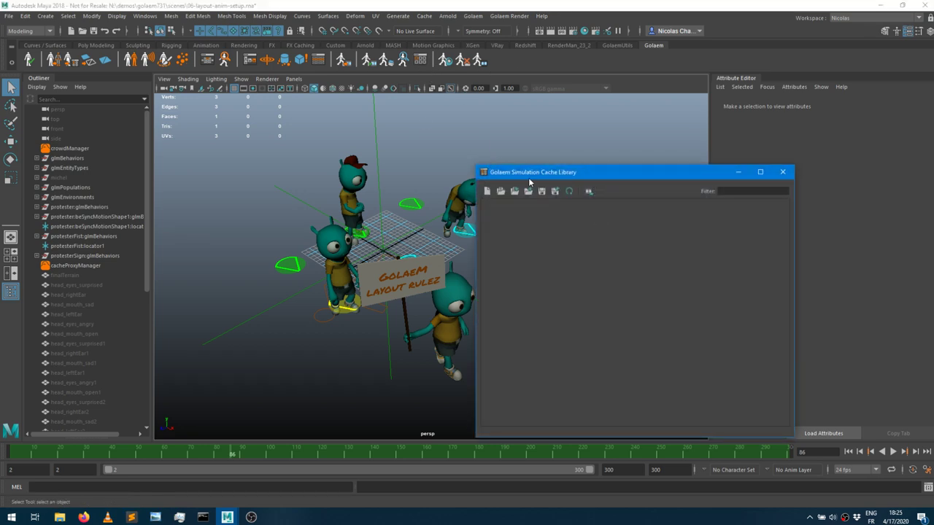
left_click_drag(366, 213, 340, 197, "alt")
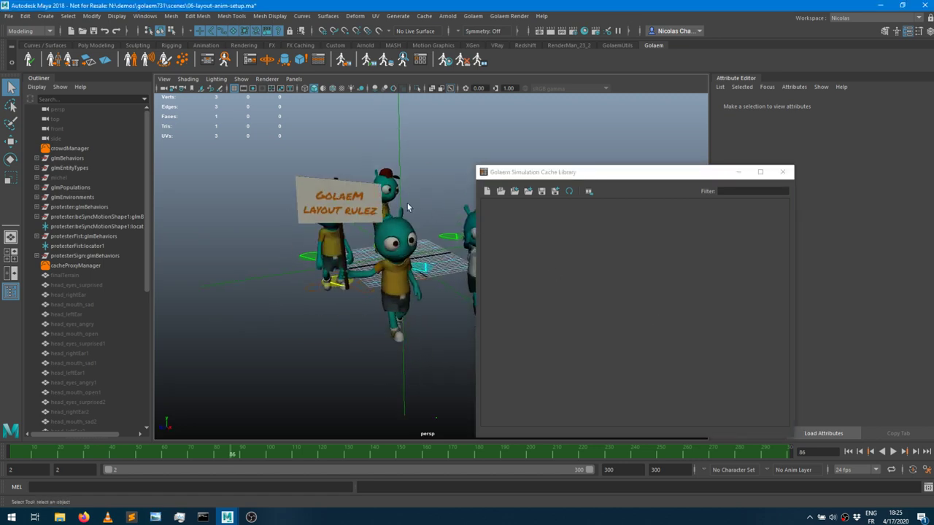
left_click(487, 191)
left_click(590, 190)
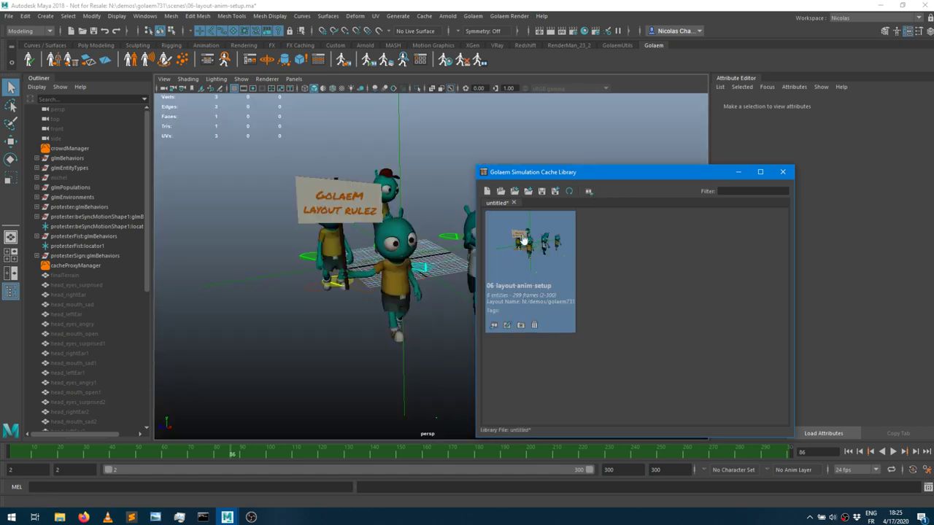
Frame the sign-carrying character more closely and update the 06-layout-anim-setup library item's thumbnail from the viewport.
left_click(365, 250)
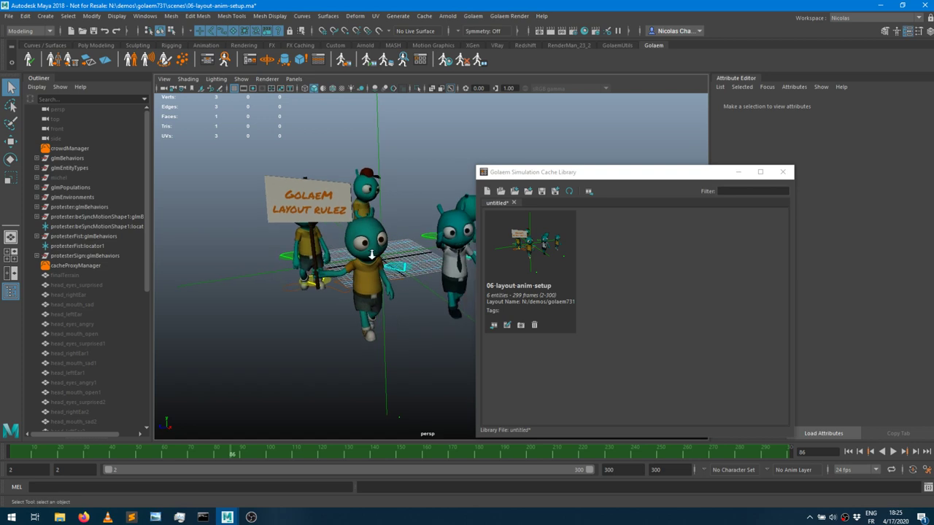
scroll(372, 254, "up", 5)
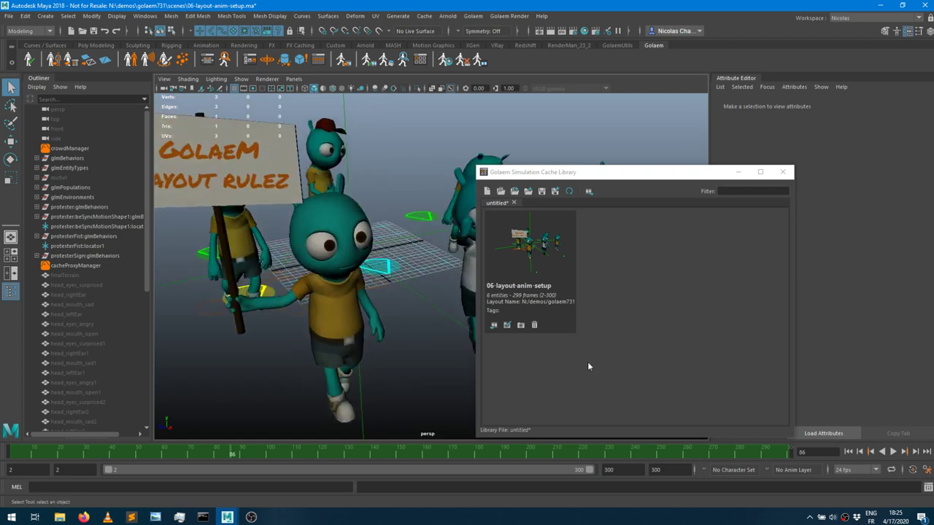
left_click(521, 326)
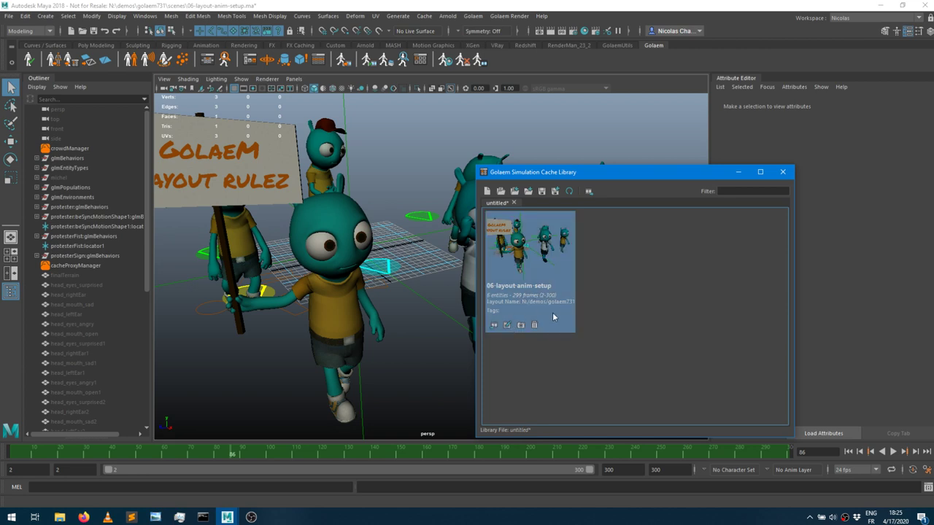
Give the 06-layout-anim-setup library item the tags "walking, cartoon".
left_click(507, 326)
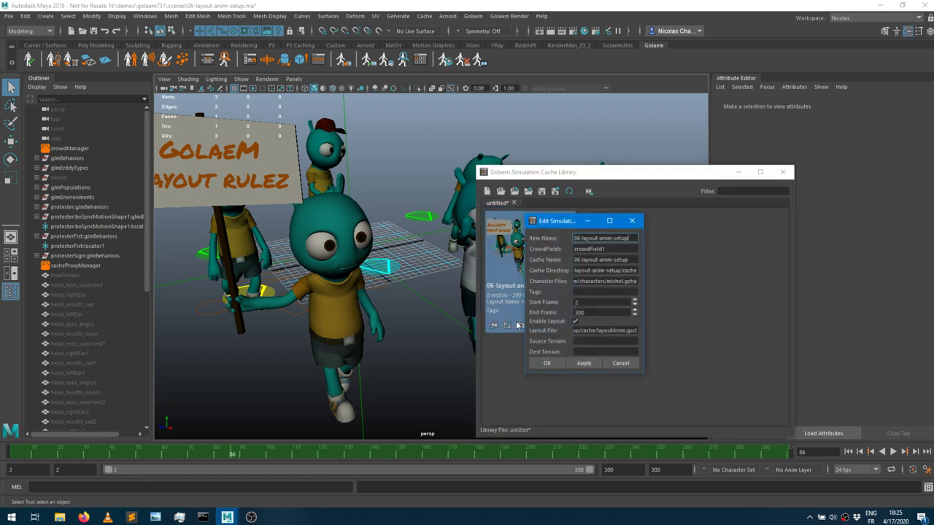
left_click(578, 292)
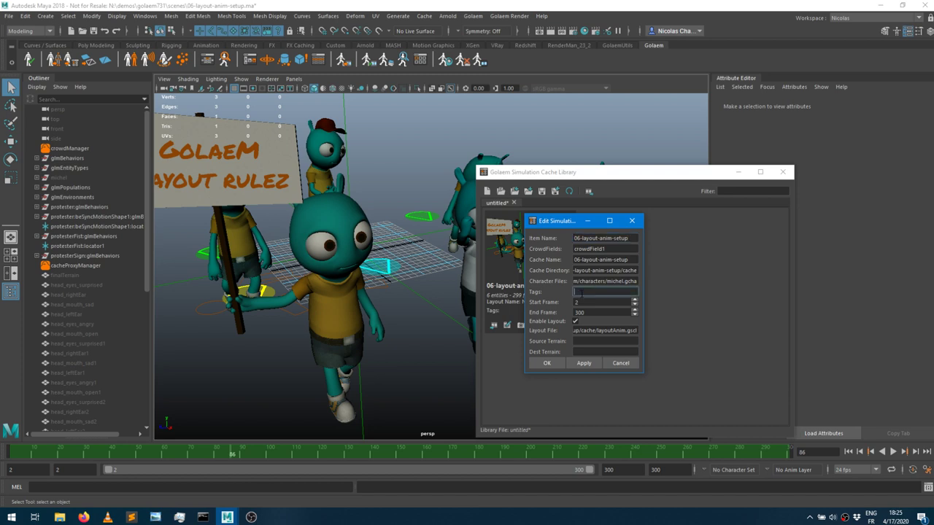
type("walking, cartoon")
left_click(547, 363)
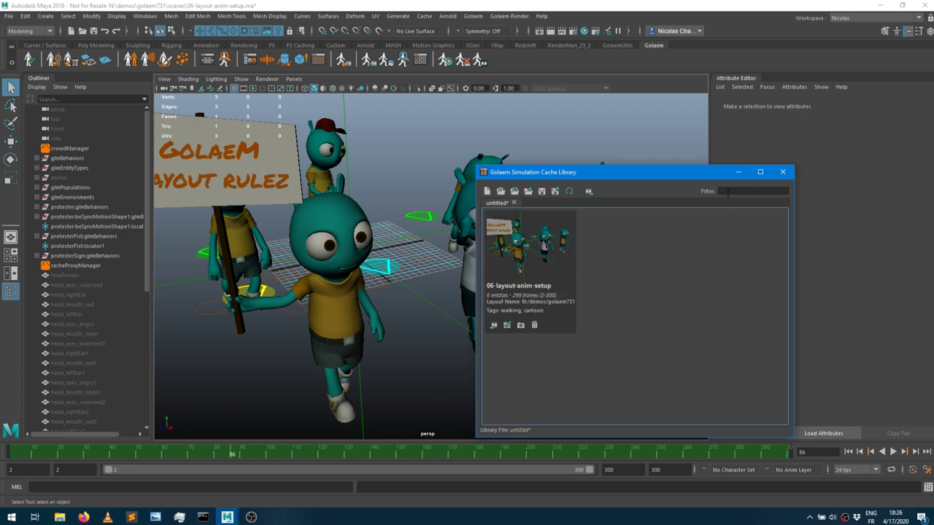
mouse_move(564, 237)
Open the recent scene 06-layout-anim-street.ma in place of the current scene.
left_click(9, 16)
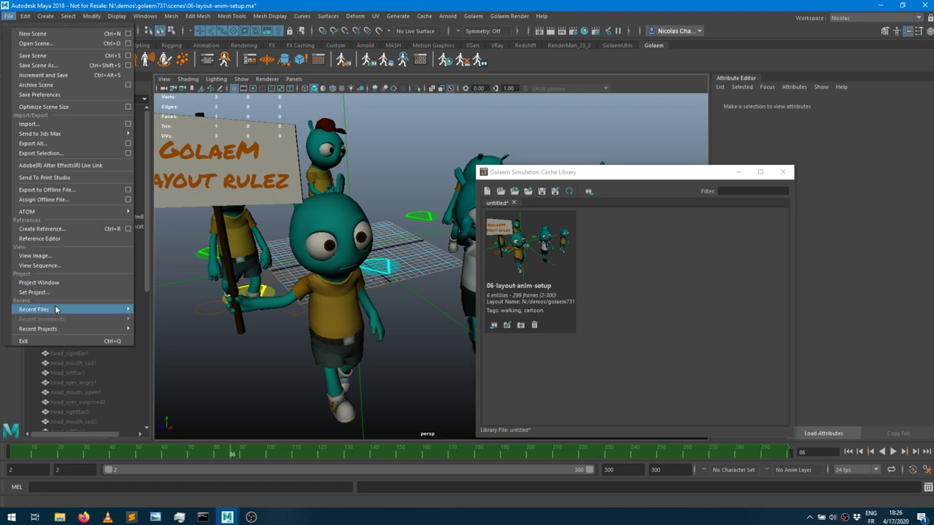
mouse_move(62, 311)
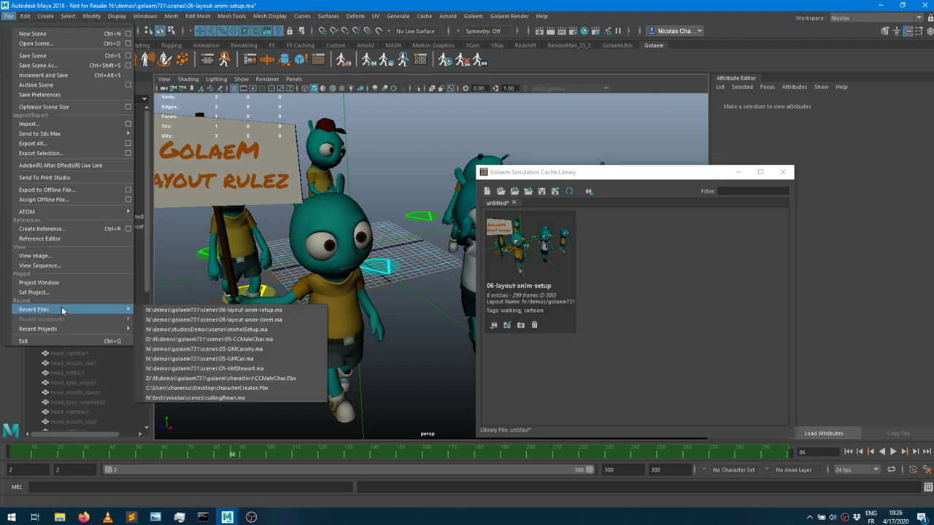
left_click(259, 320)
left_click(470, 261)
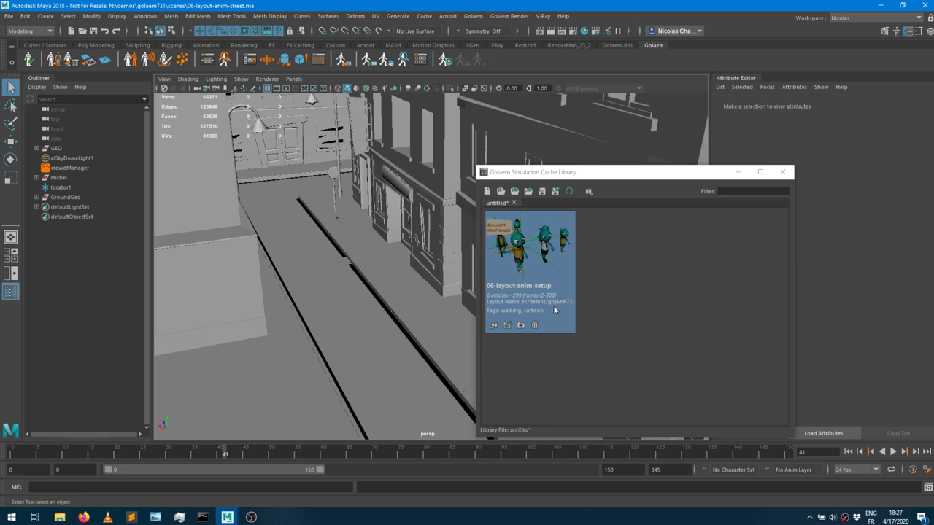
Move the cache library aside to uncover the street and import the 06-layout-anim-setup item into the scene.
left_click_drag(537, 173, 601, 203)
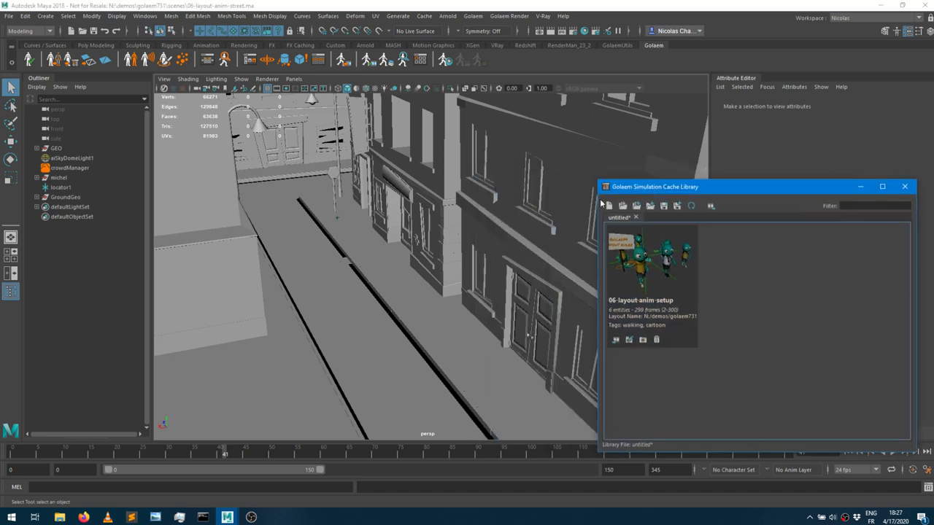
mouse_move(341, 275)
left_mouse_down("alt")
mouse_move(401, 267)
mouse_move(329, 263)
left_mouse_up("alt")
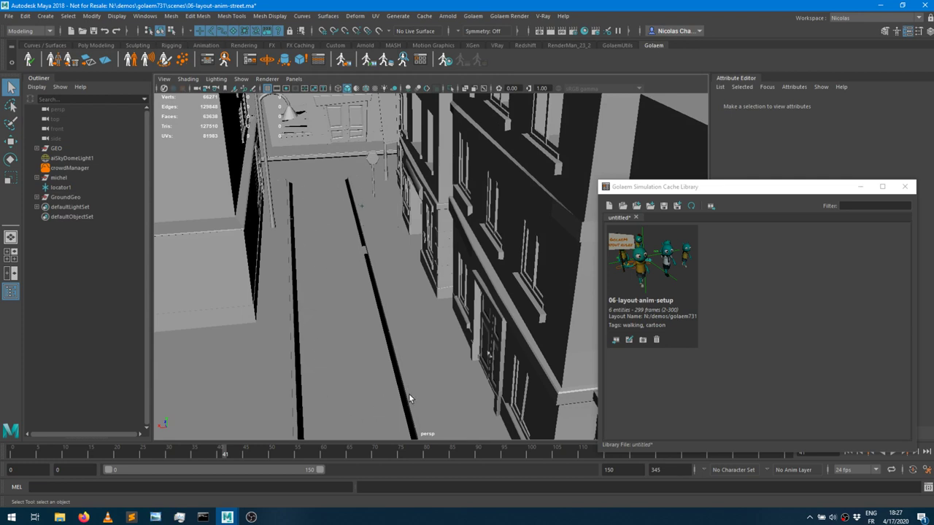
left_click(632, 257)
double_click(663, 299)
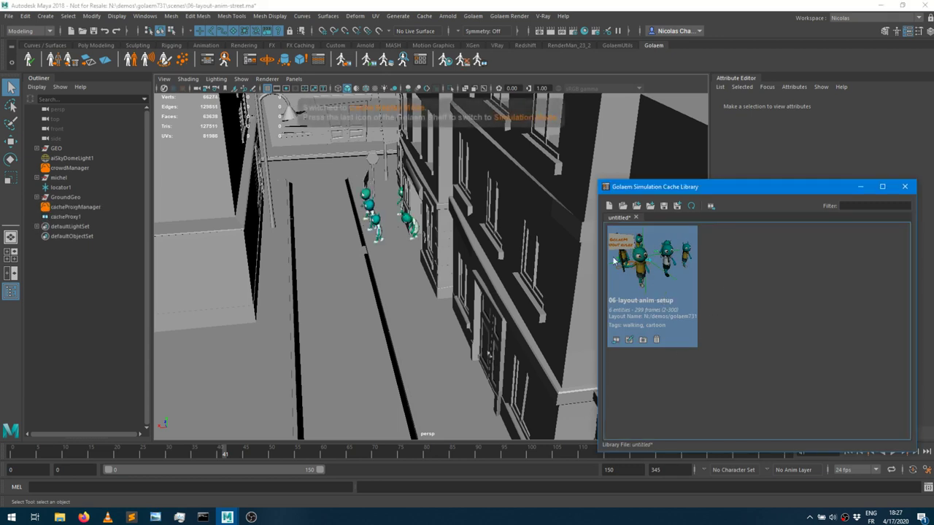
Create a Golaem terrain locator from the GroundGeo street geometry.
left_click_drag(416, 273, 367, 267, "alt")
right_click_drag(368, 267, 389, 241, "alt")
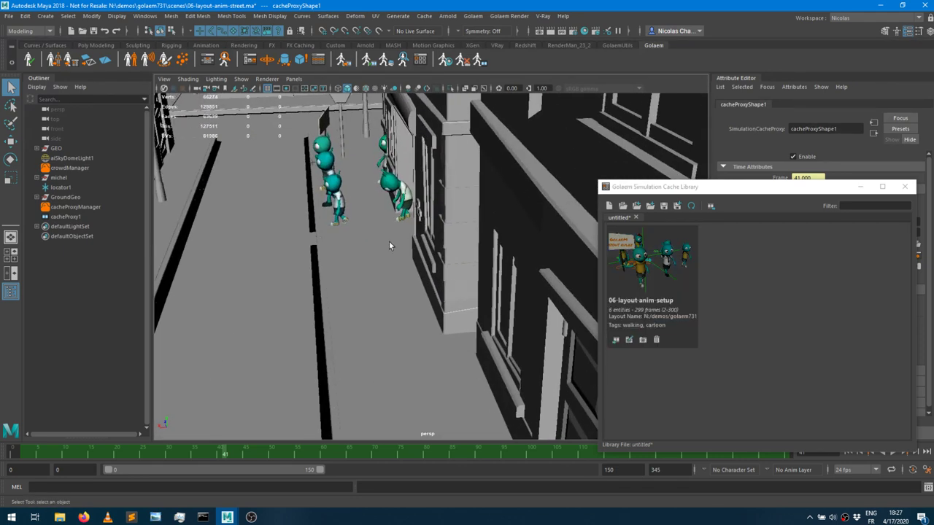
left_click_drag(368, 229, 405, 246, "alt")
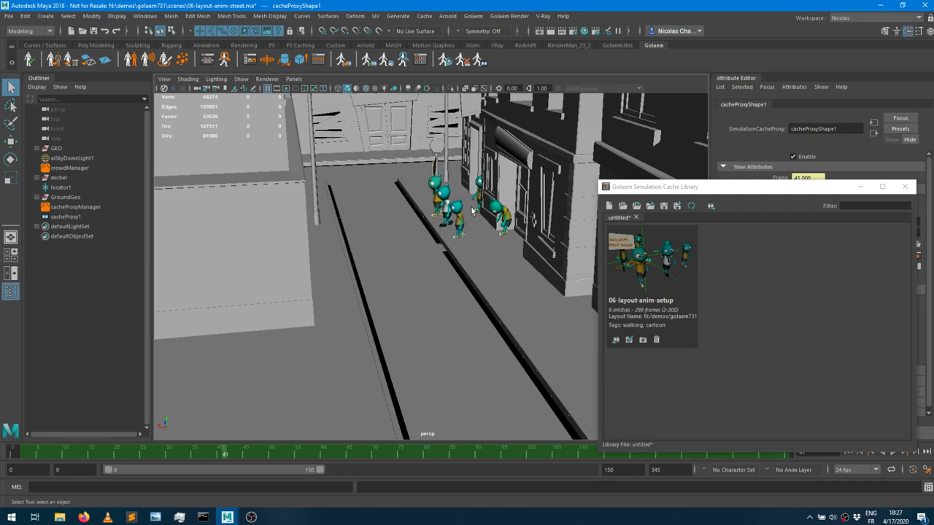
left_click_drag(437, 267, 459, 286, "alt")
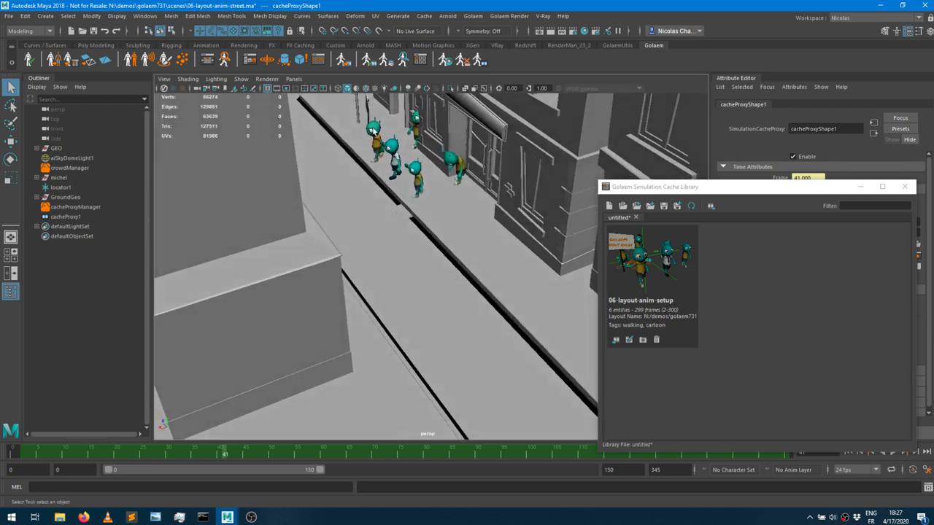
left_click_drag(442, 176, 462, 237, "alt")
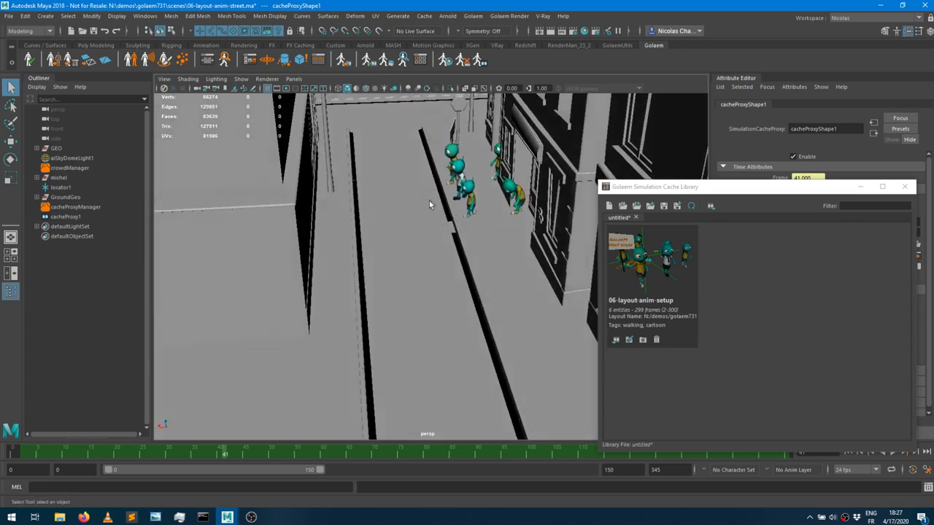
left_click_drag(454, 152, 183, 273, "alt")
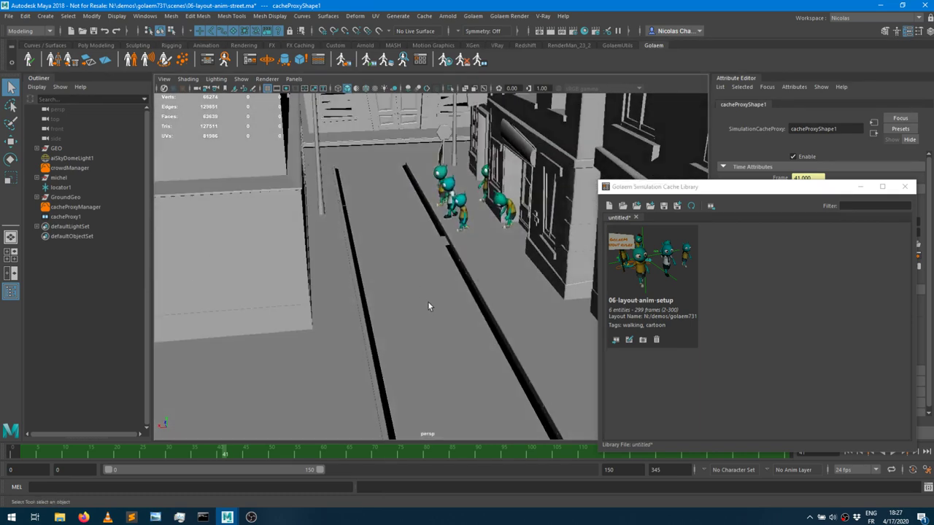
left_click(68, 197)
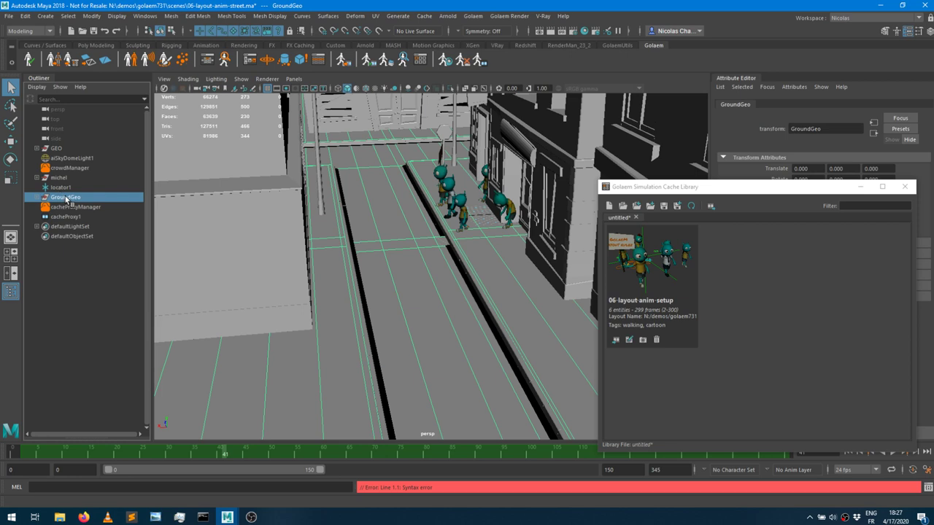
left_click(107, 64)
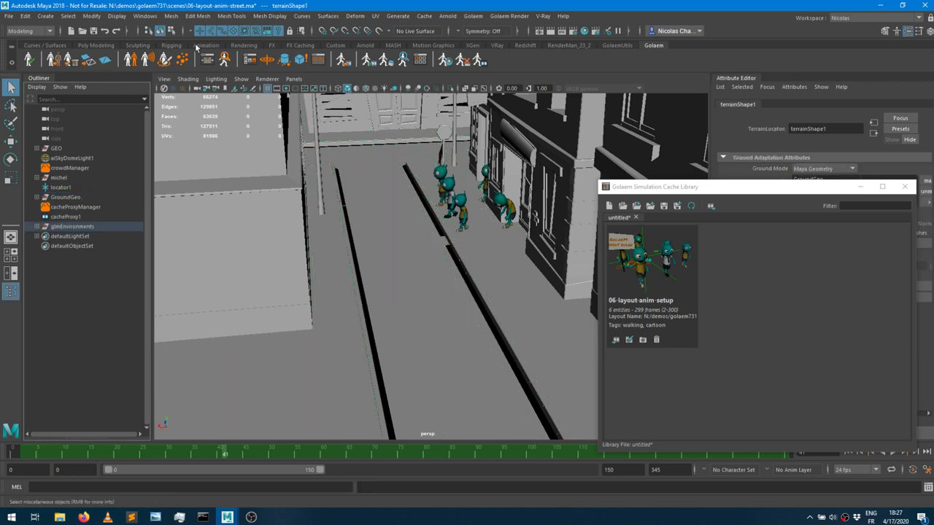
Place a population tool on the roadway between the two kerbs and minimize the Simulation Cache Library.
left_click(184, 62)
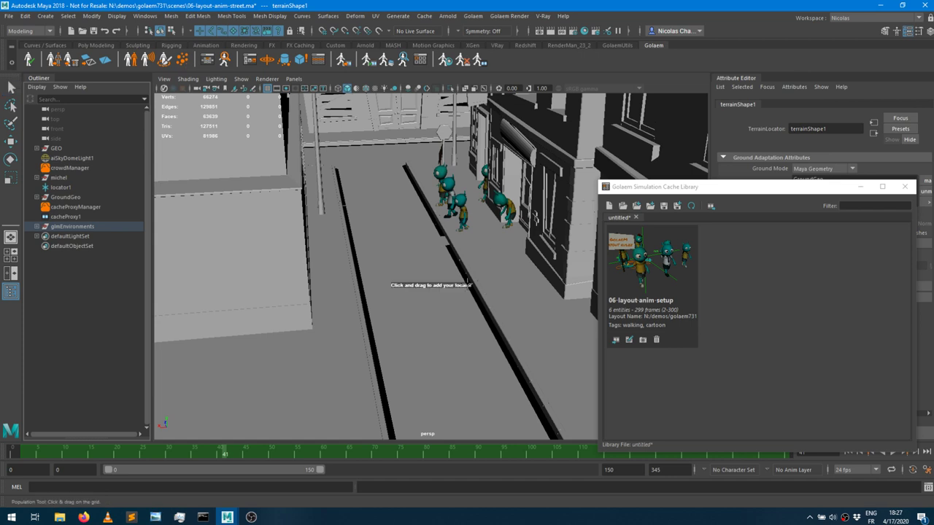
left_click(413, 276)
left_click(862, 186)
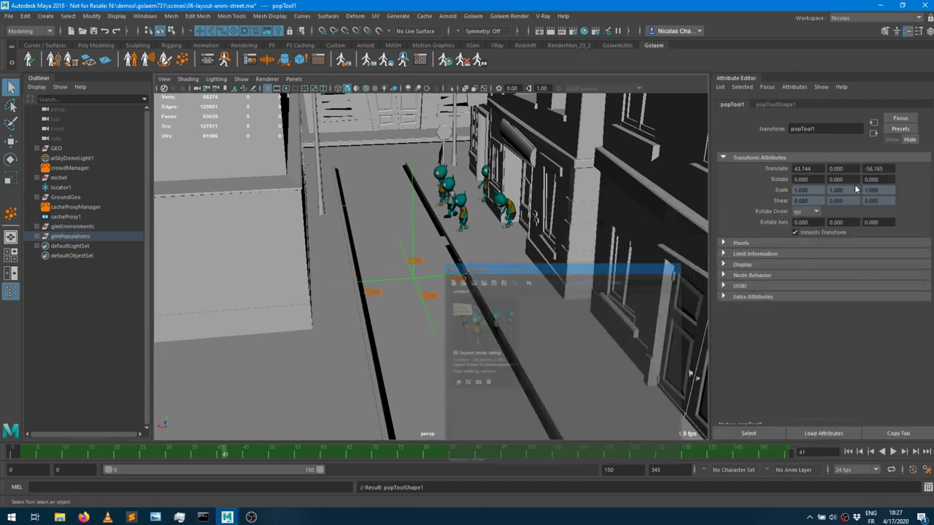
Give the population tool 20 rows and 4 columns, and raise its slots to 973 to fill the grid.
left_click(766, 105)
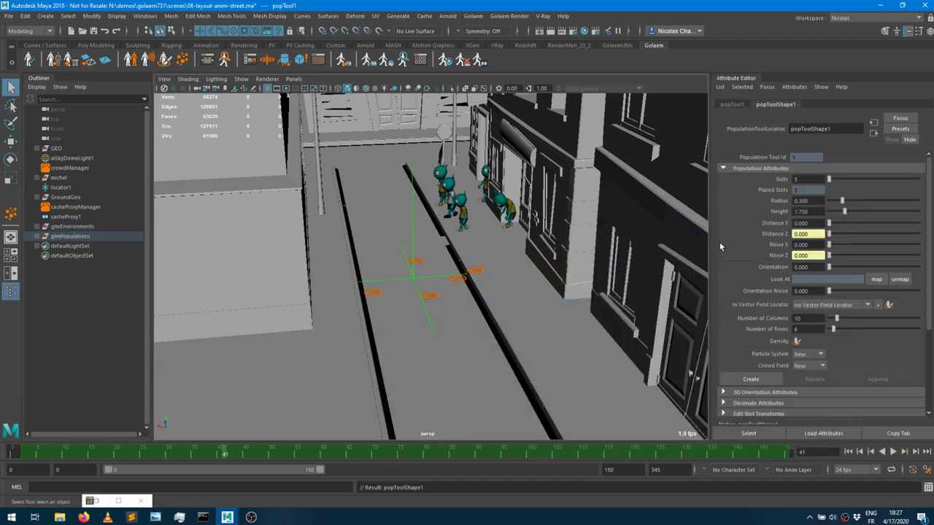
left_click(816, 329)
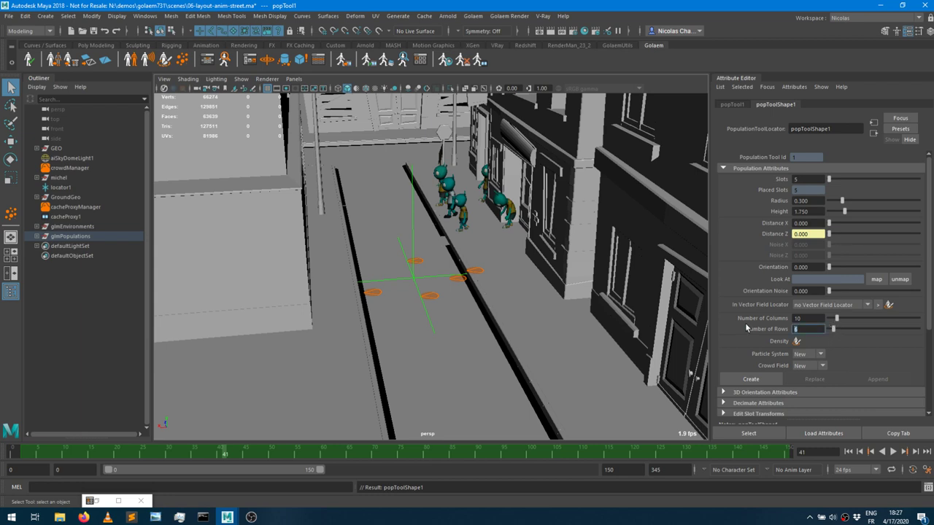
key("Return")
key("shift+Tab")
type("4")
key("Return")
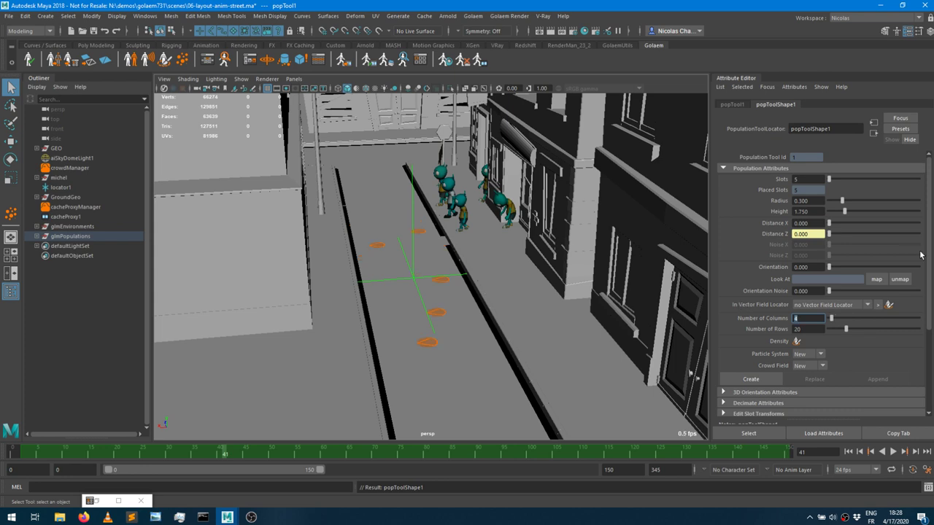
left_click_drag(835, 181, 918, 179)
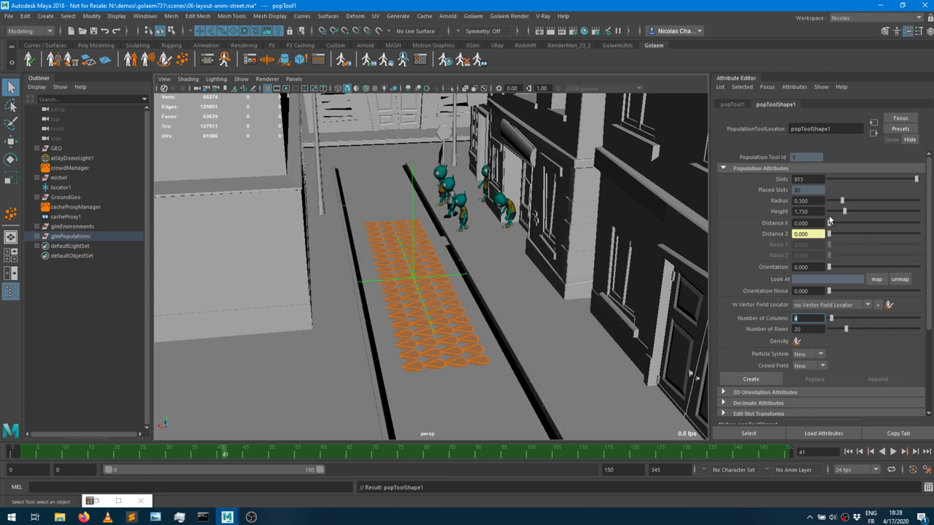
Set the population tool's orientation to 90 and its number of columns to 3.
key("shift+Tab")
key("shift+Tab")
type("90")
key("Return")
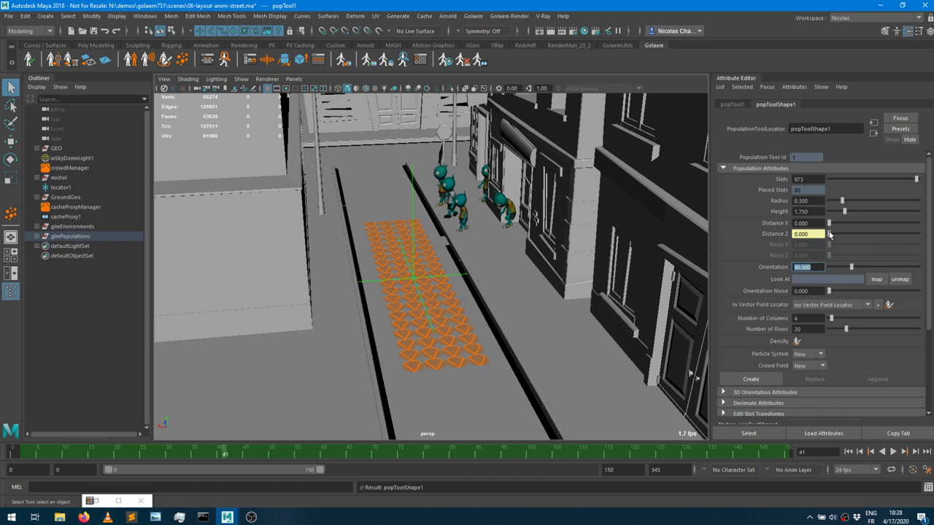
key("Tab")
key("Tab")
type("3")
key("Return")
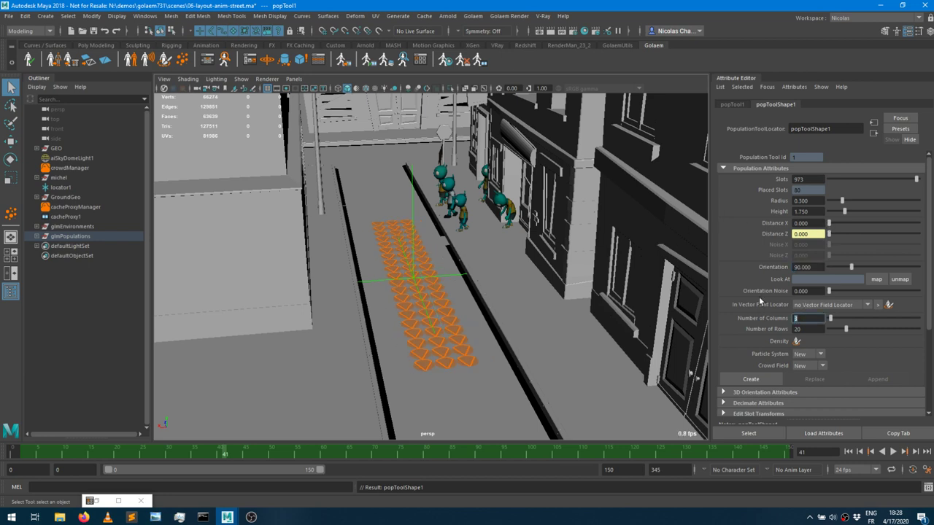
Spread the population slots along the road with distances of 0.934 and noise of 0.769 on X and Z, and nudge the tool's position.
left_click_drag(830, 223, 838, 246)
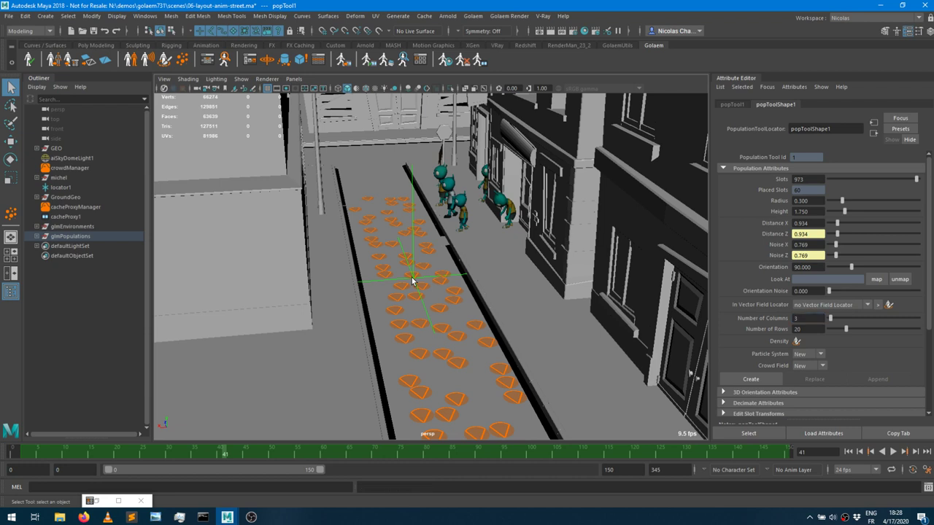
key("w")
left_click_drag(386, 278, 386, 277)
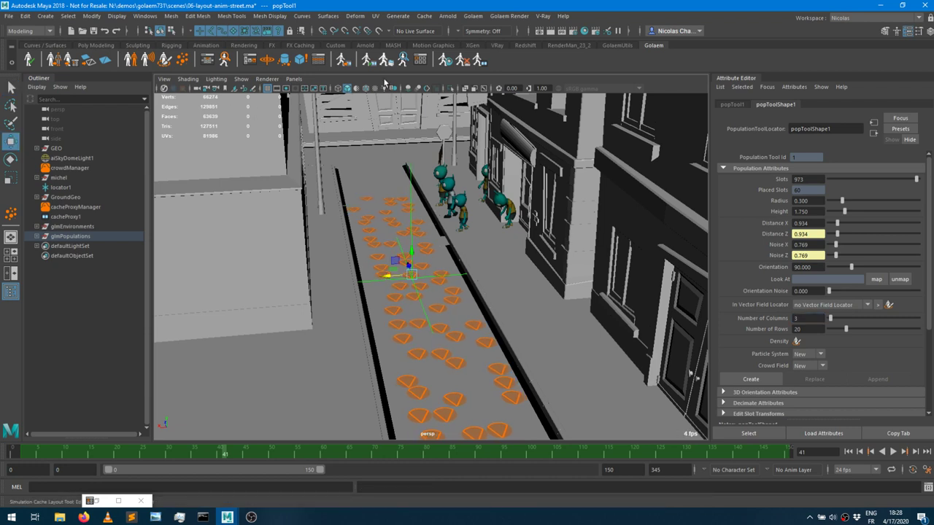
Select three sidewalk characters of the cache proxy and create a Selector node for them in the Golaem Layout Editor.
left_click(464, 219)
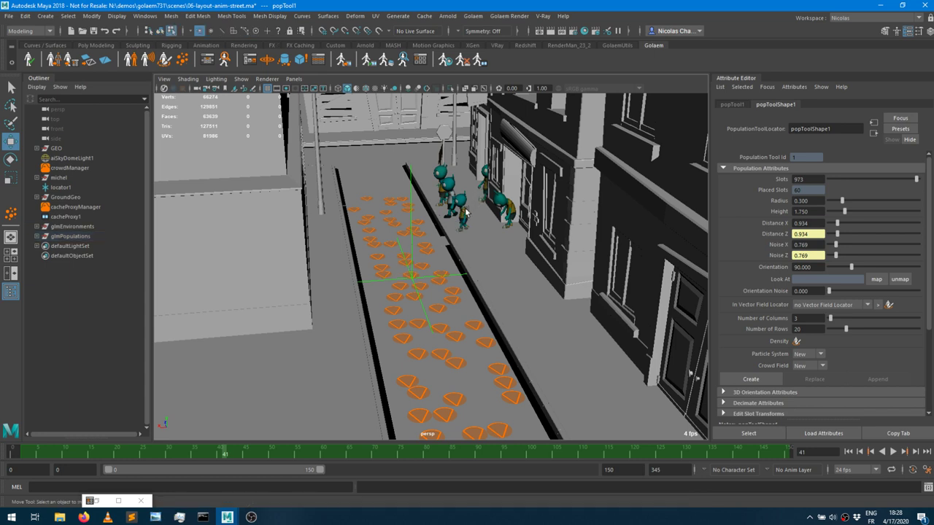
left_click(450, 194)
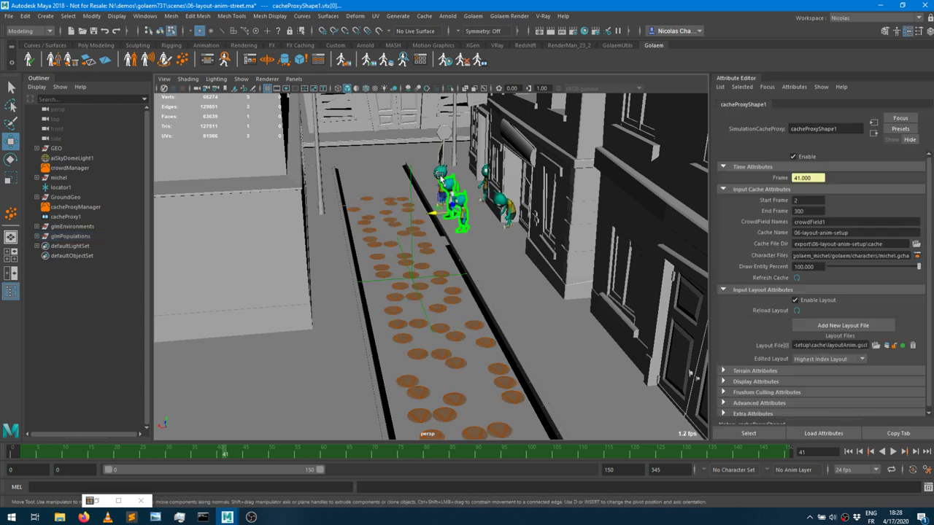
left_click(398, 62)
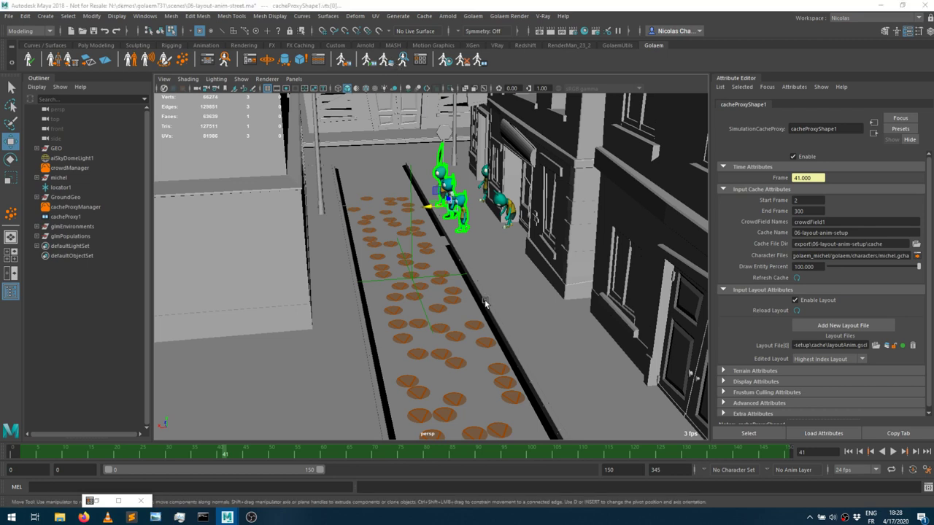
left_click_drag(30, 55, 158, 115)
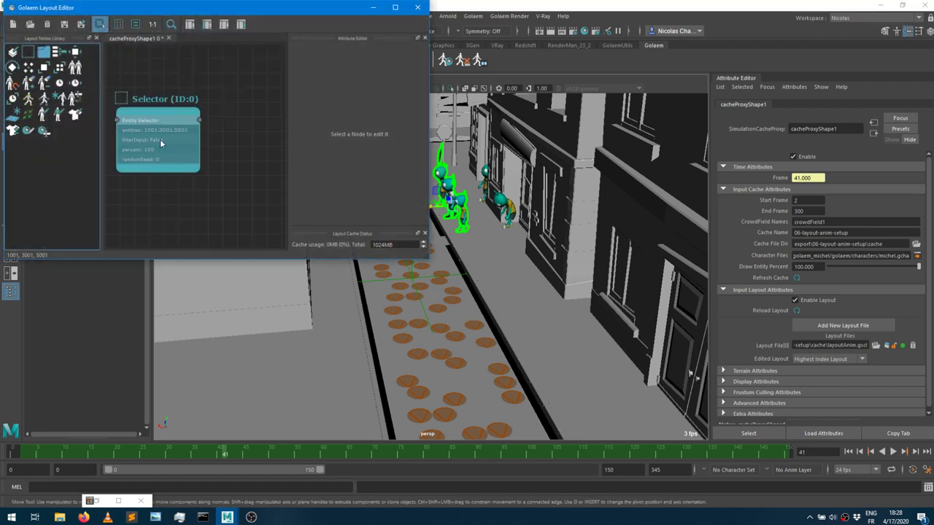
Add a SnapTo node to the layout graph and connect the Selector's output to it.
left_click(42, 52)
left_click_drag(13, 96, 256, 159)
left_click(223, 129)
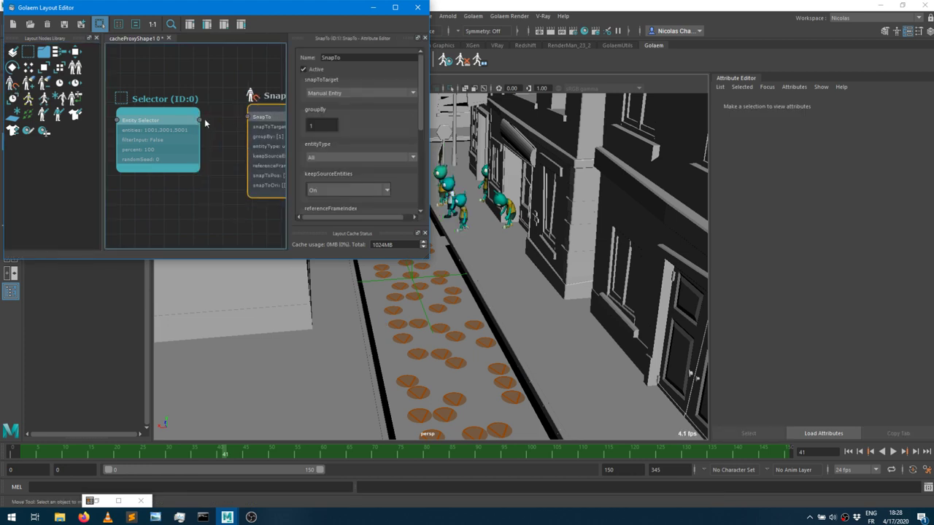
left_click_drag(199, 120, 243, 114)
left_click(269, 115)
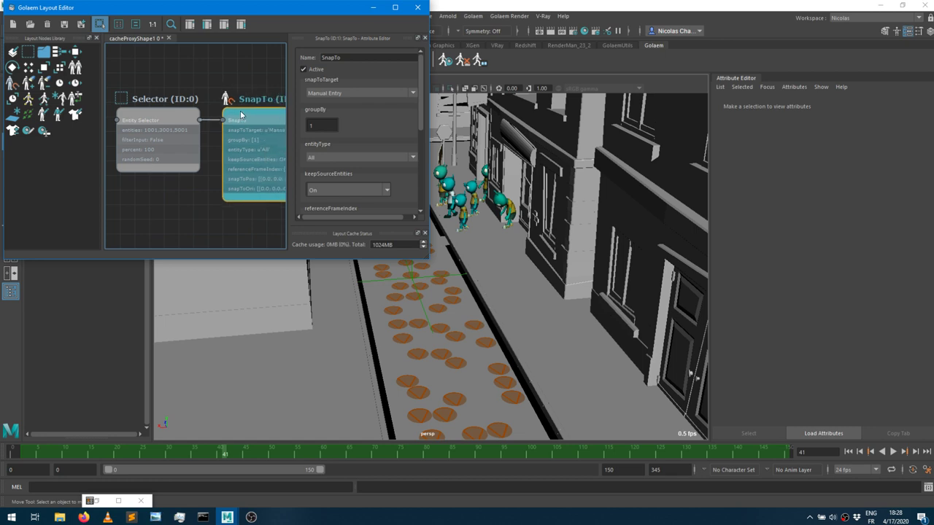
Set the SnapTo node's target to popToolShape1 and play back the crowd animation in the street.
left_click(331, 92)
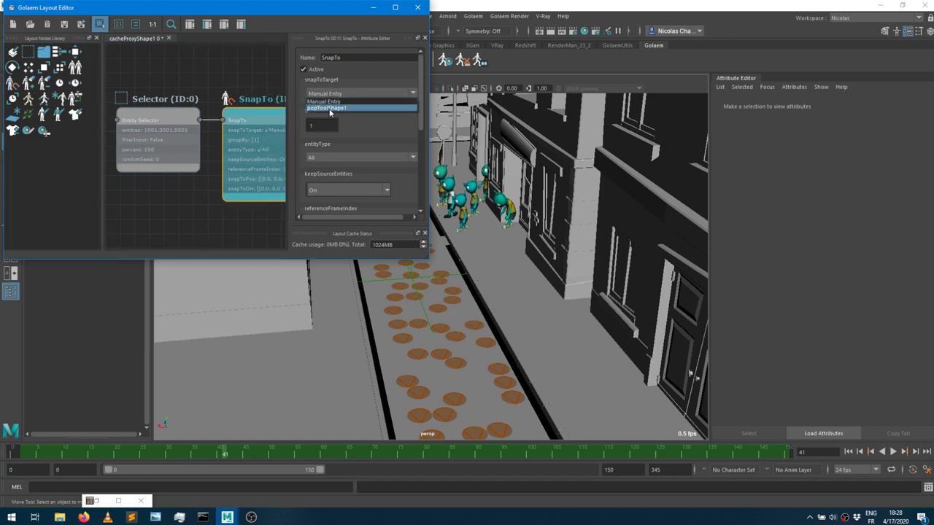
left_click(330, 108)
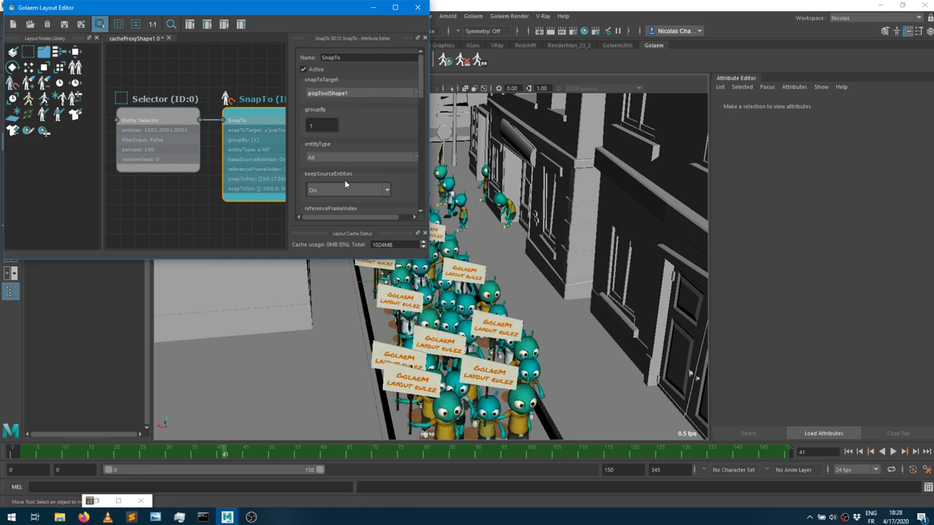
left_click_drag(342, 21, 196, 81)
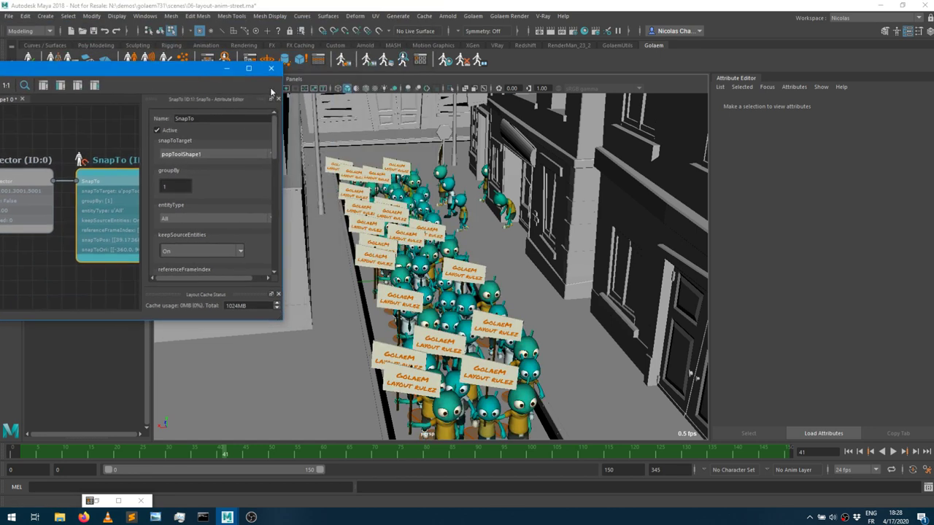
left_click_drag(452, 219, 491, 260, "alt")
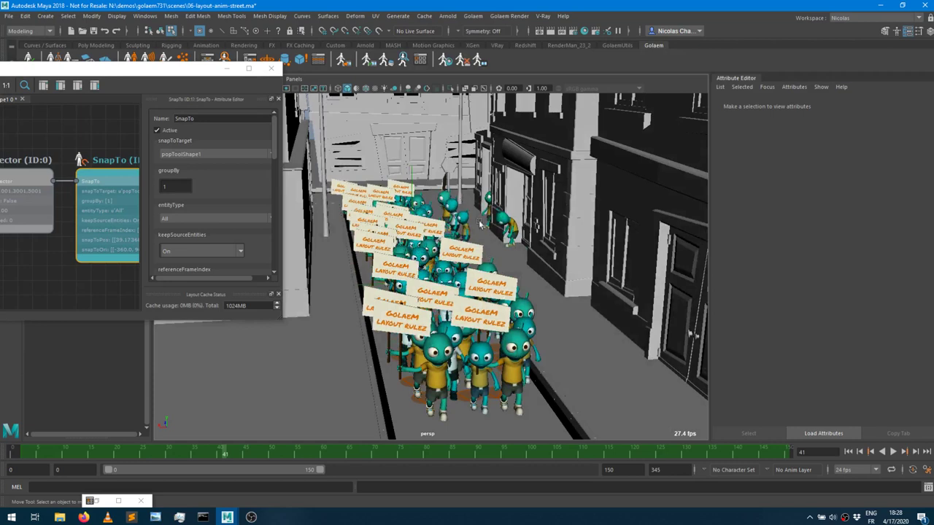
key("alt+v")
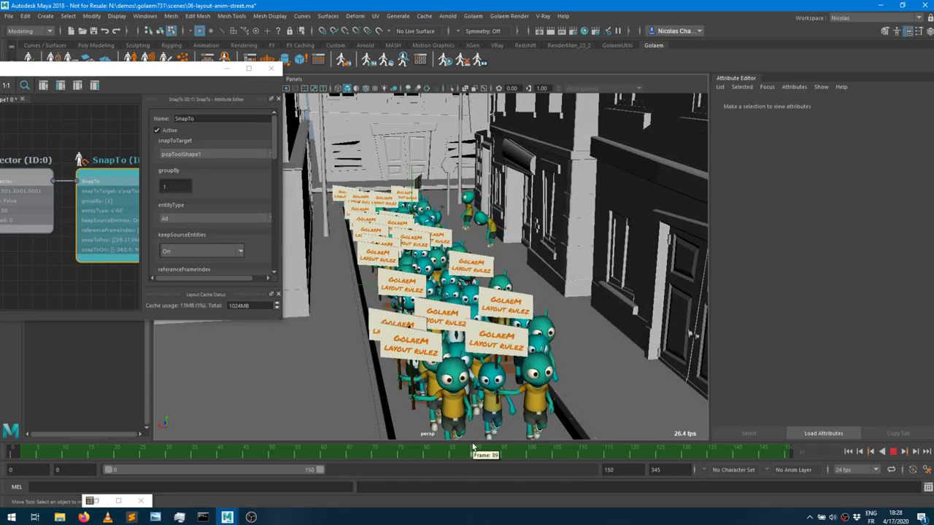
key("alt+v")
Select popTool1 in the glmPopulations group and set its number of rows to 30.
left_click_drag(155, 72, 115, 290)
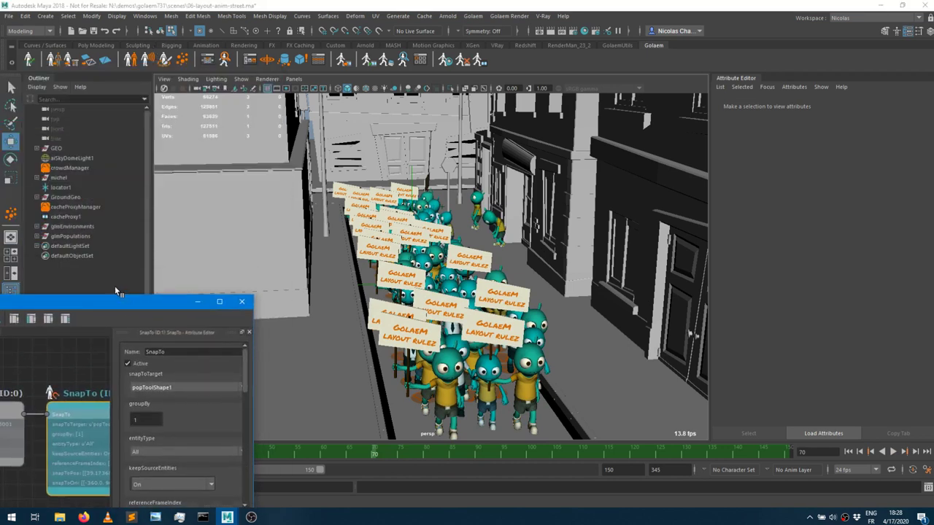
left_click(37, 236)
left_click(68, 246)
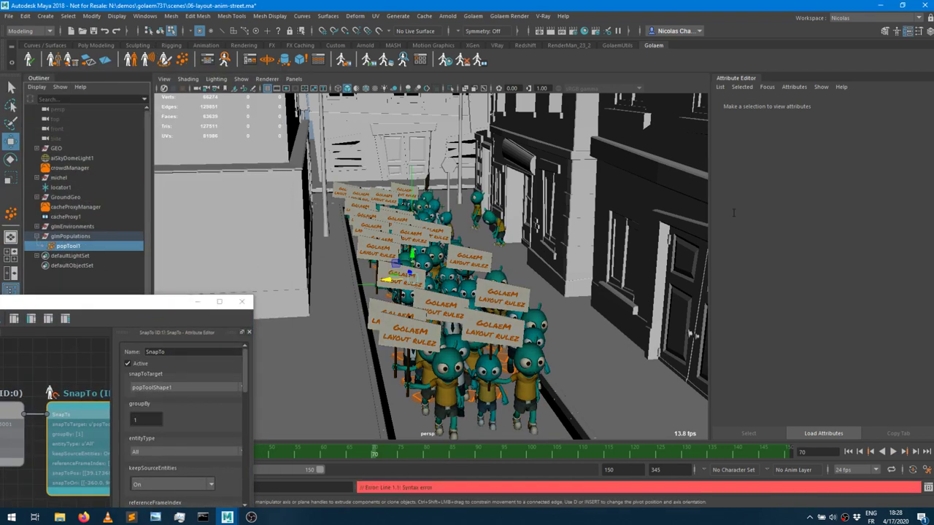
double_click(815, 329)
type("30")
key("Return")
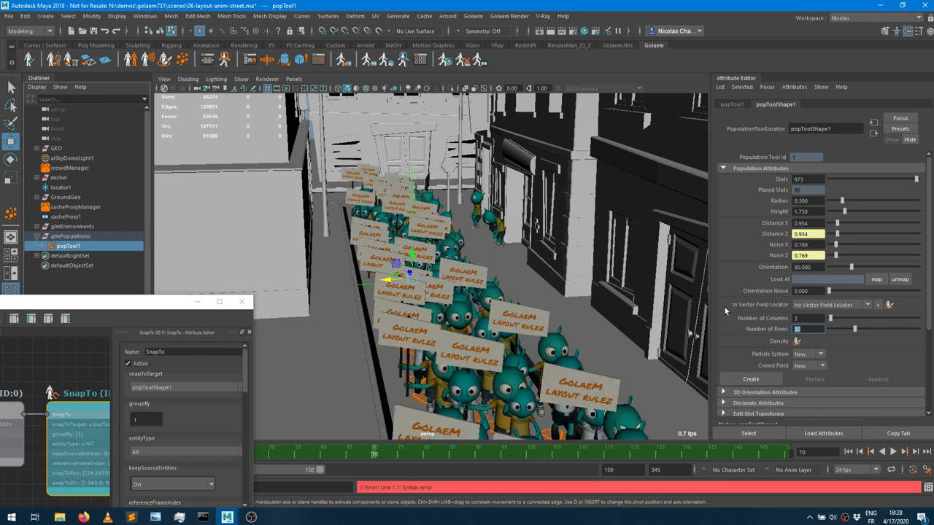
left_click_drag(576, 315, 429, 235, "alt")
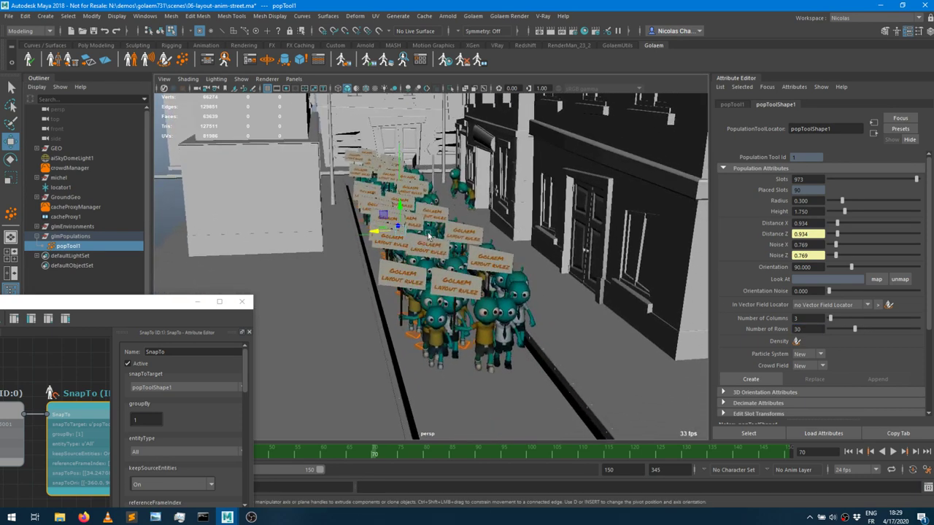
Review the SnapTo node's entity, source, reference frame and position attributes, and play back the enlarged crowd.
left_click_drag(146, 307, 175, 197)
left_click_drag(110, 296, 95, 279)
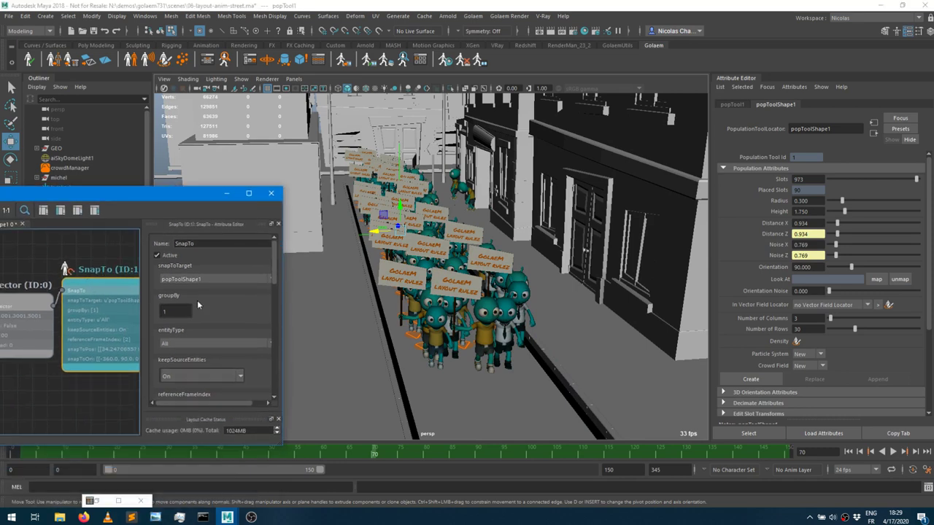
scroll(211, 310, "down", 3)
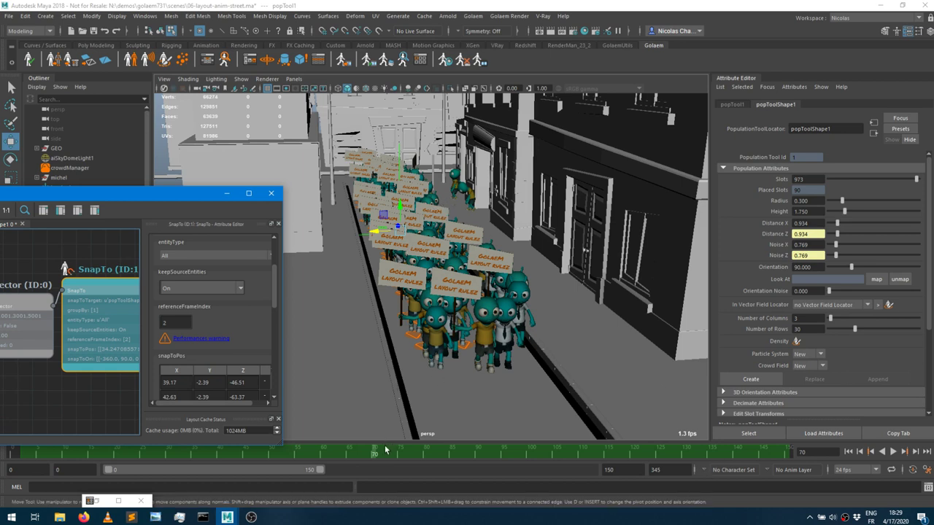
left_click(520, 448)
key("alt+v")
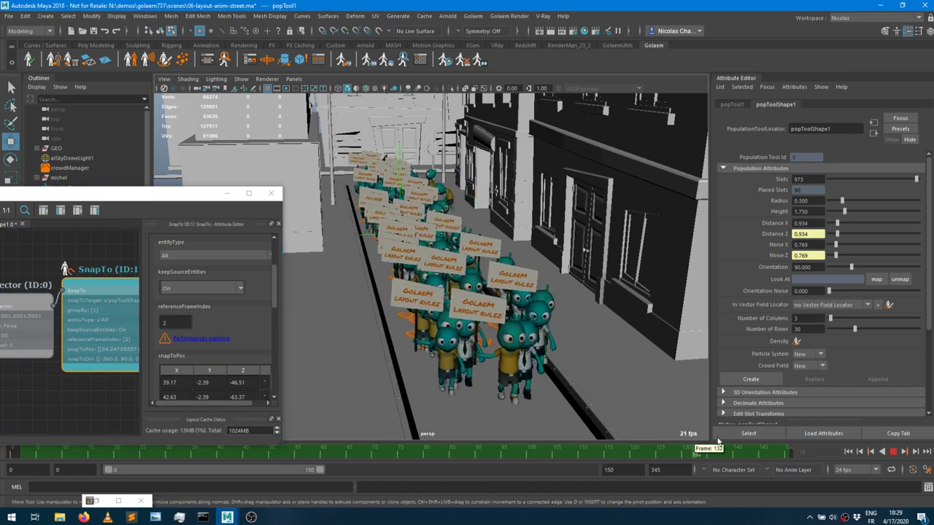
key("alt+v")
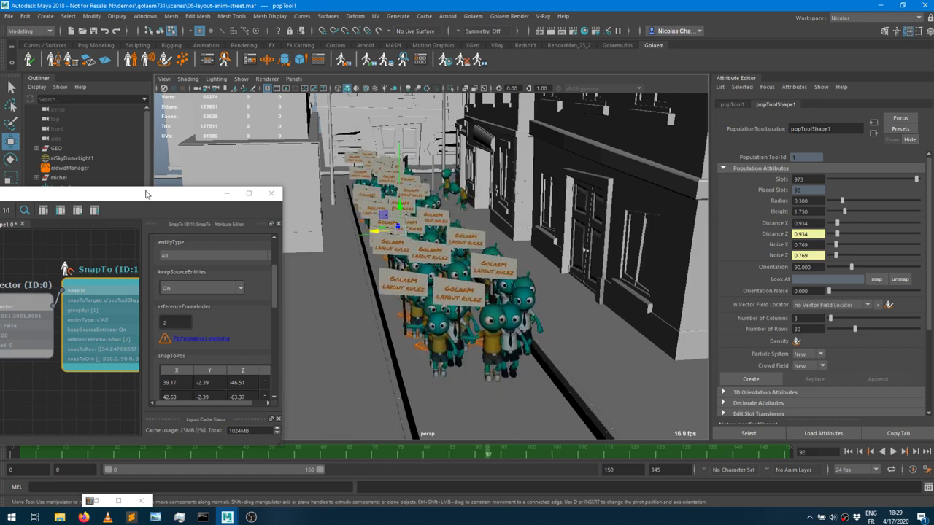
Add a second Selector node to the layout graph and connect the SnapTo node's output to it.
left_click_drag(132, 196, 309, 179)
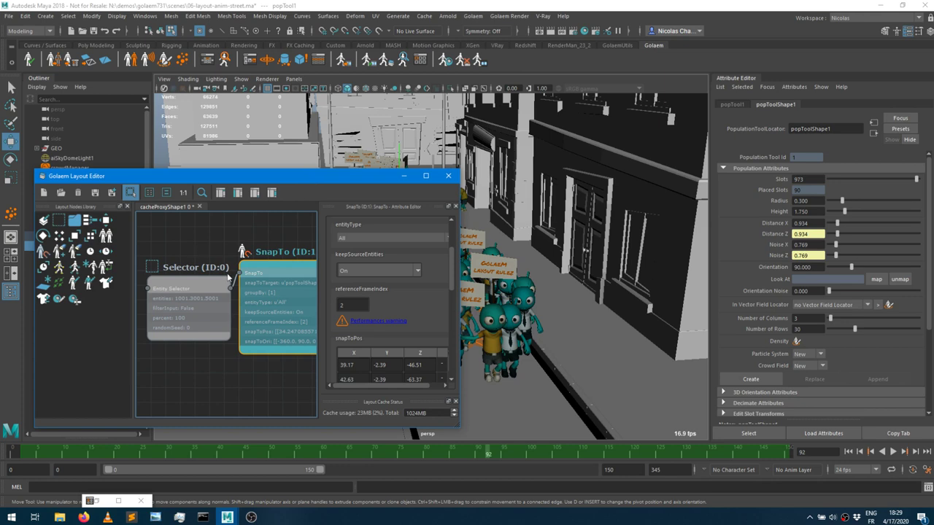
left_click_drag(342, 188, 250, 169)
left_click_drag(486, 285, 525, 303, "alt")
middle_click_drag(150, 280, 23, 280)
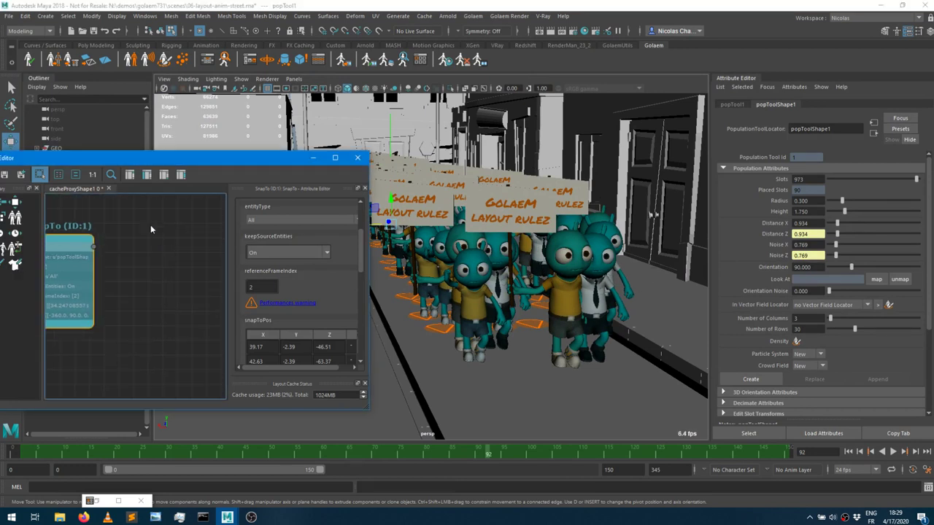
left_click_drag(115, 158, 190, 155)
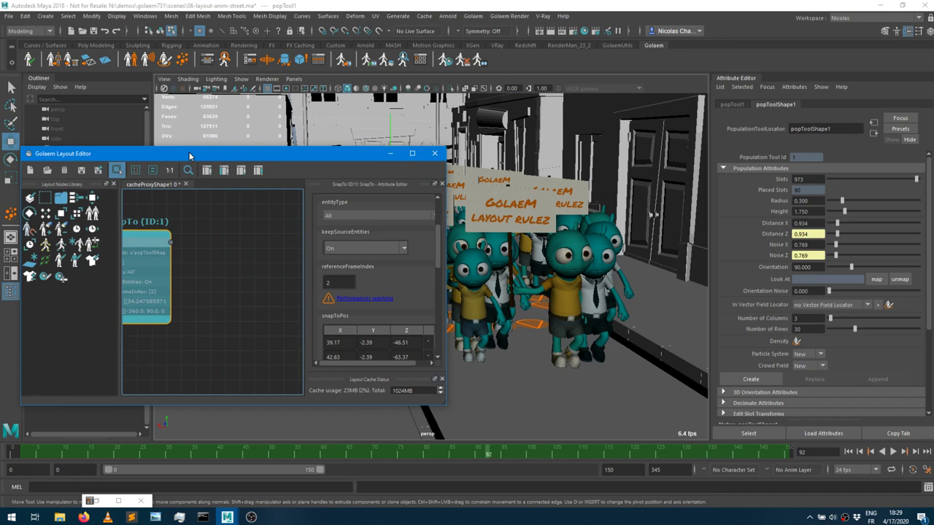
left_click_drag(46, 203, 242, 255)
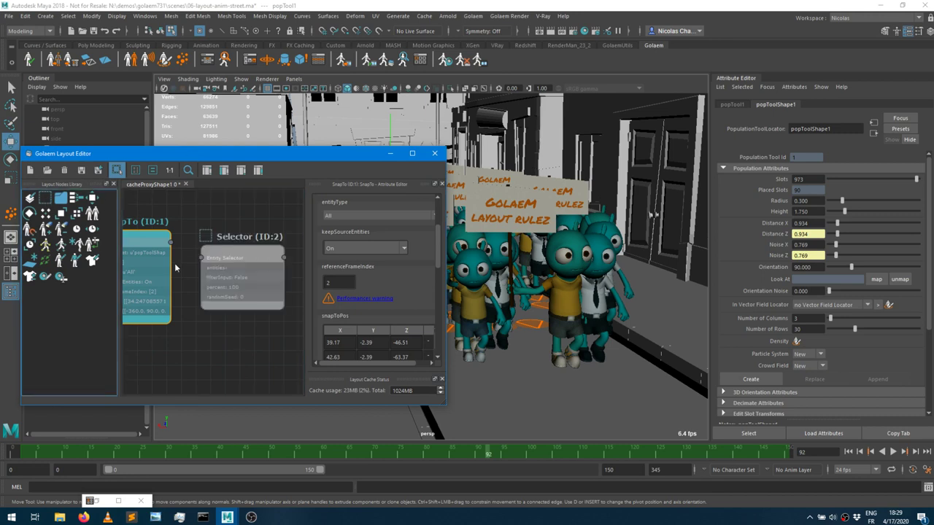
left_click(208, 255)
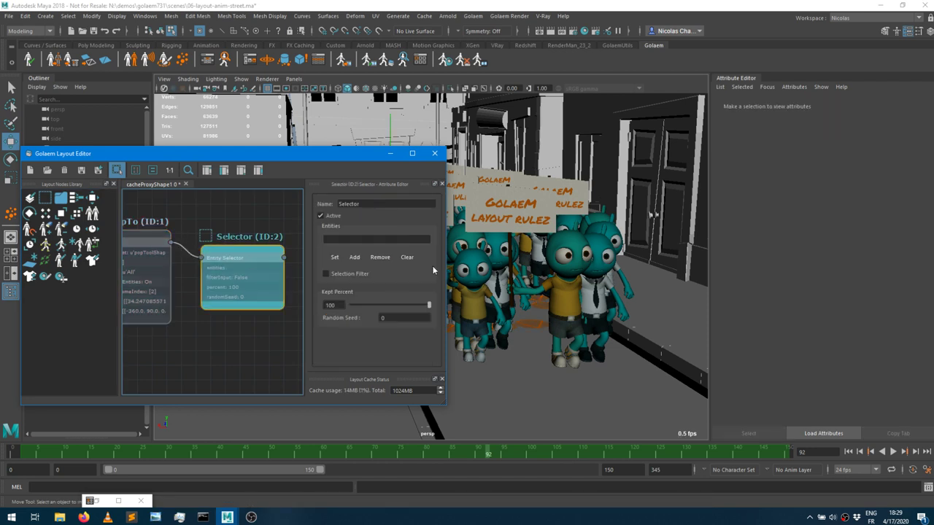
Set the second Selector's entities to * and its kept percent to 50.
left_click(423, 239)
left_click(230, 234)
left_click(232, 250)
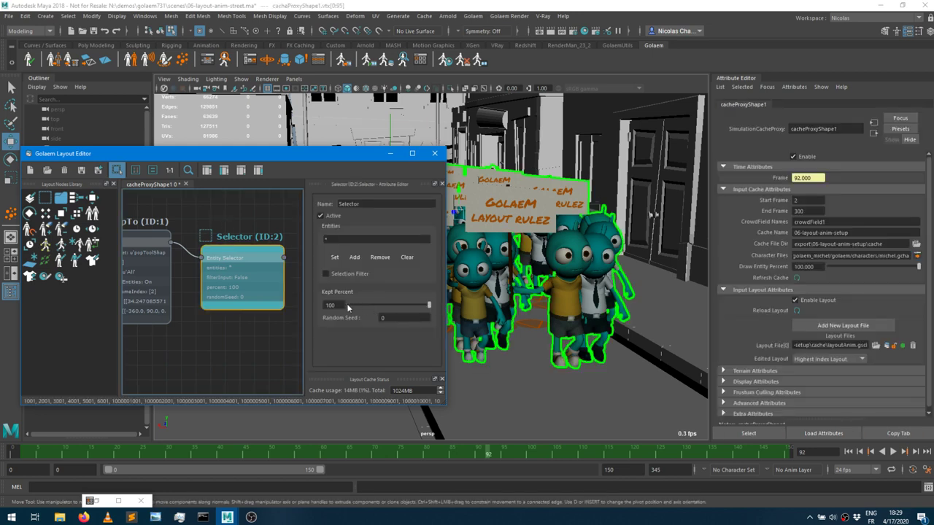
double_click(330, 306)
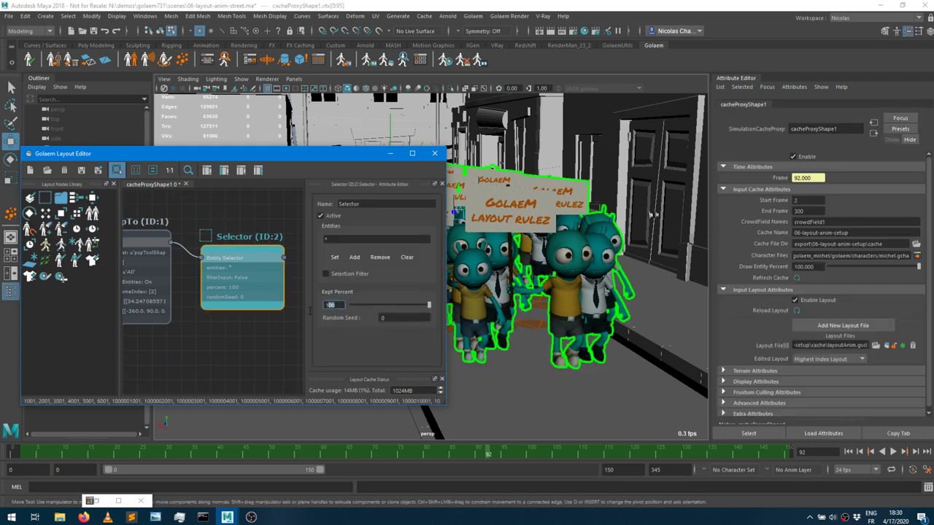
type("50")
key("Return")
left_click(241, 221)
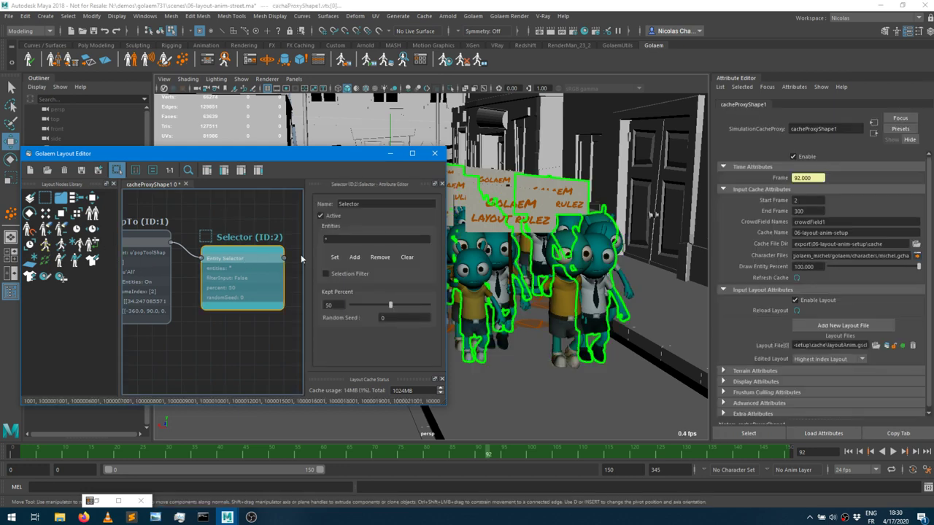
Add a BlindData node and connect the second Selector's output to it.
middle_click_drag(240, 265, 183, 270)
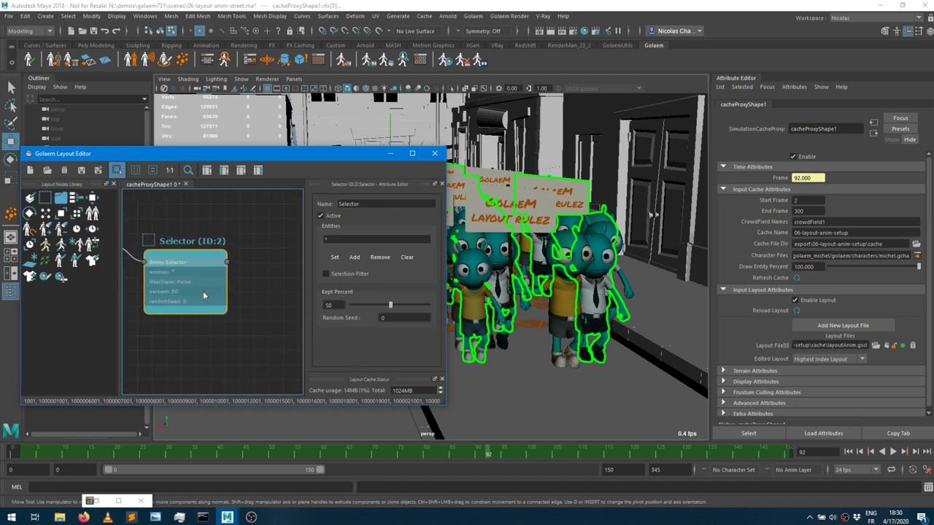
left_click(332, 239)
left_click_drag(217, 268, 179, 261)
left_click_drag(93, 247, 269, 290)
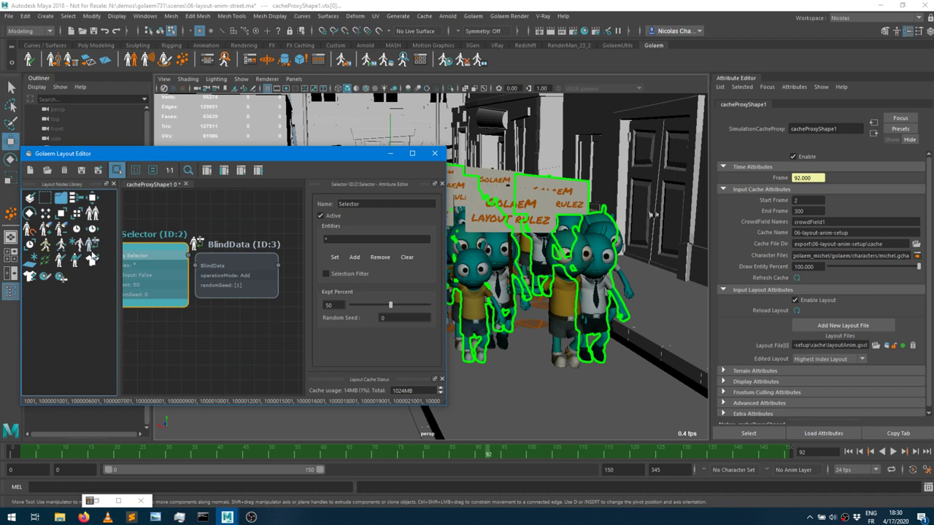
left_click(237, 261)
left_click_drag(237, 261, 207, 258)
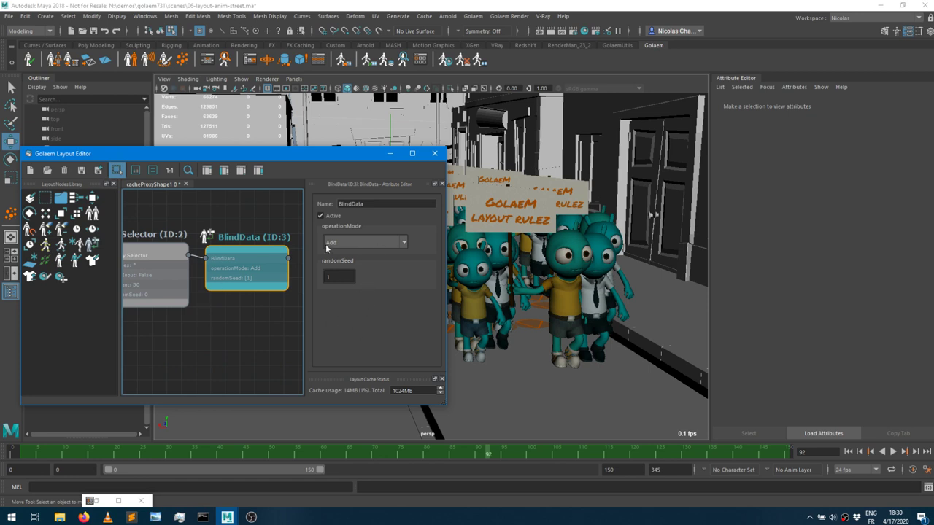
Create parameters for all blind data on the BlindData node.
key("f")
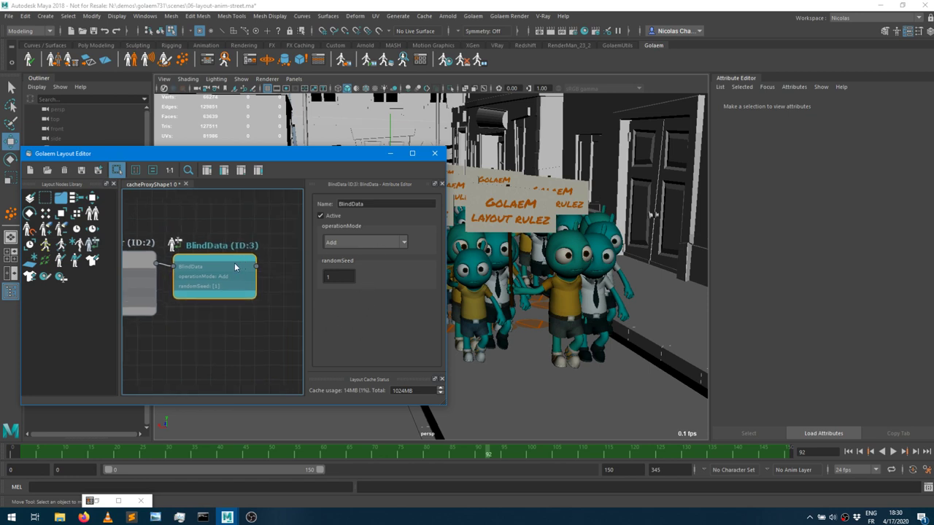
right_click(234, 266)
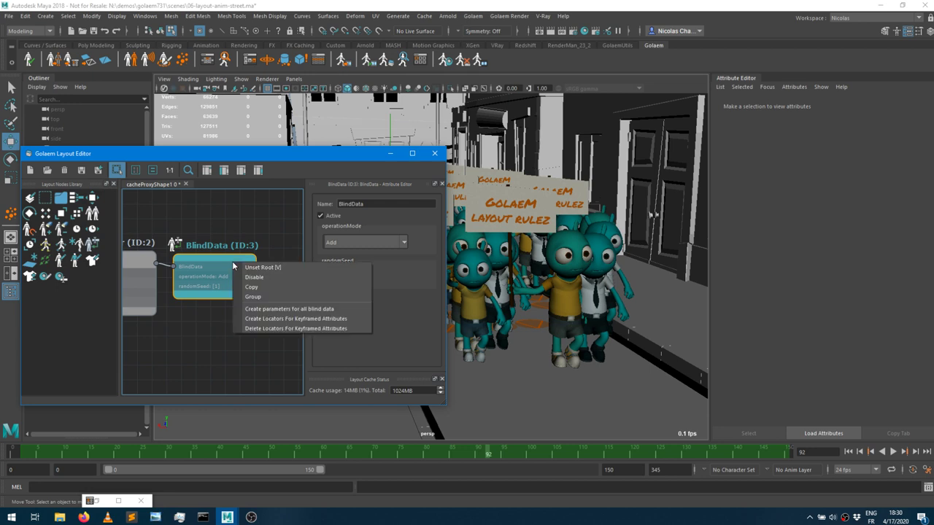
left_click(268, 310)
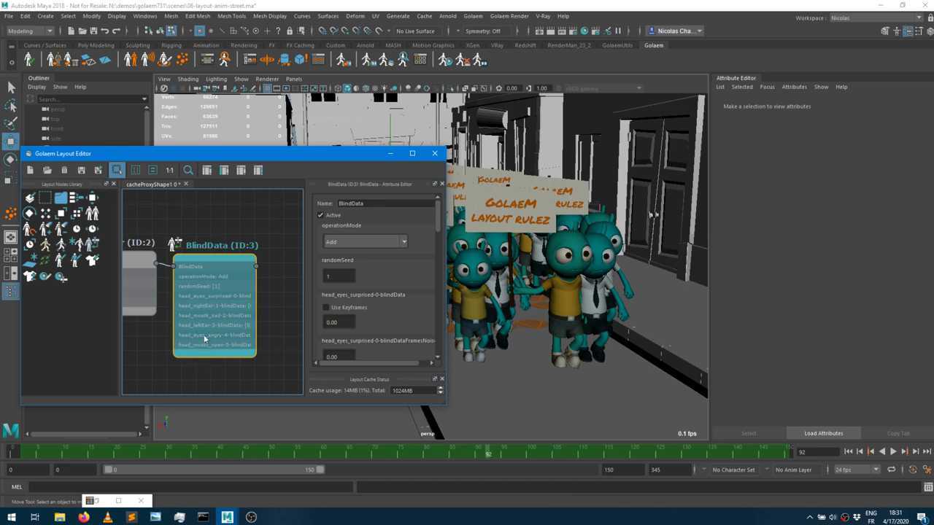
Set the BlindData node's head_eyes_angry-4-blindData value to 1.
left_click_drag(441, 229, 440, 325)
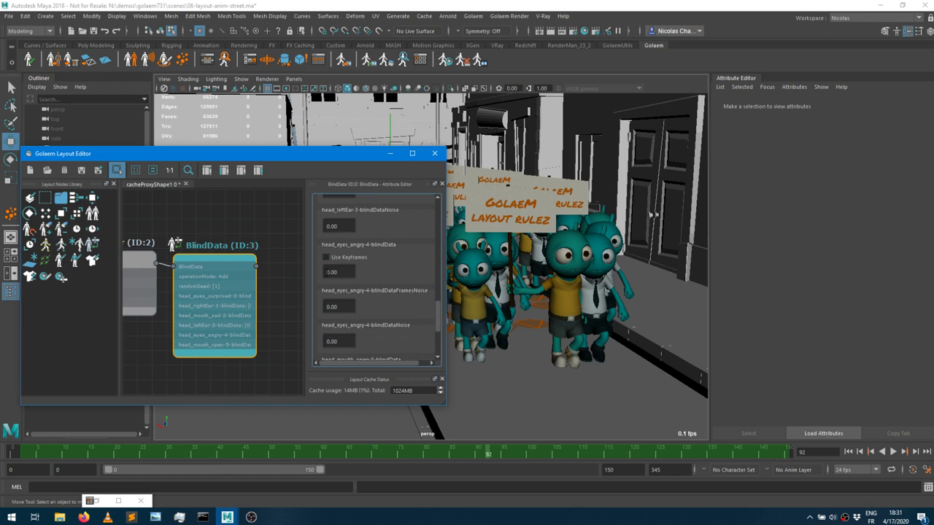
left_click(335, 271)
type("1")
key("Return")
left_click_drag(523, 260, 499, 269, "alt")
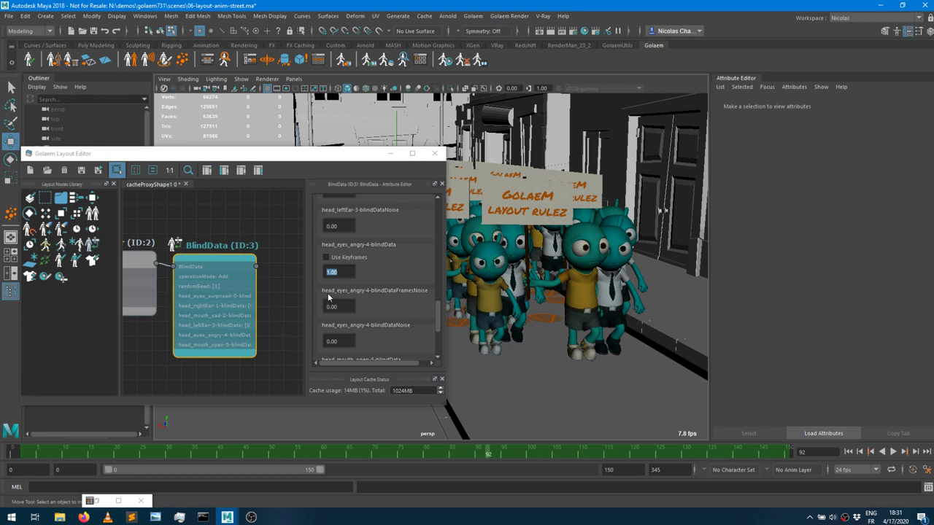
Enable keyframes for head_eyes_angry-4-blindData and put the first key, with value 1, at frame 50.
scroll(328, 297, "down", 1)
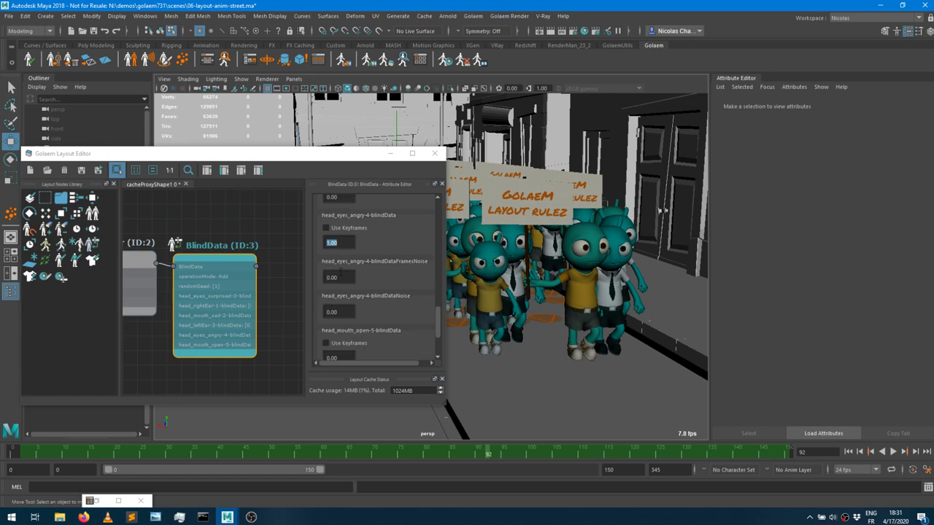
left_click(327, 229)
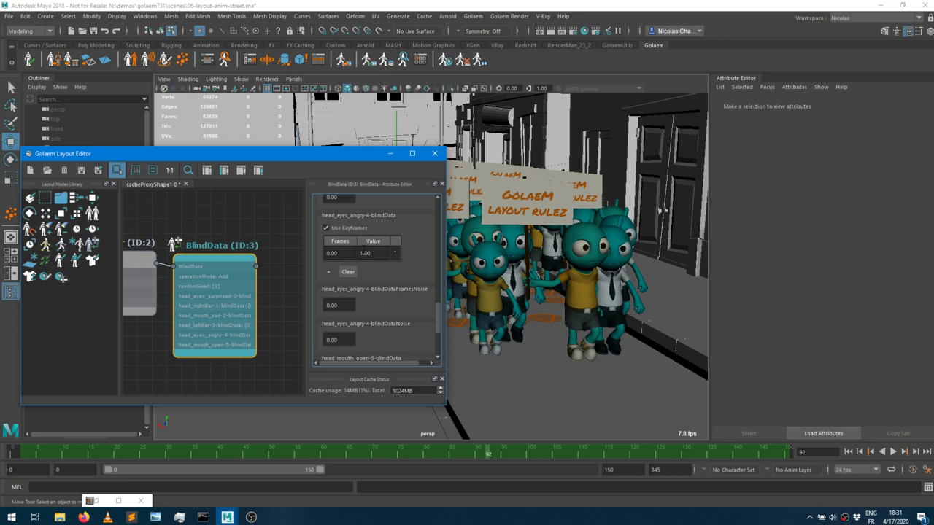
left_click(85, 456)
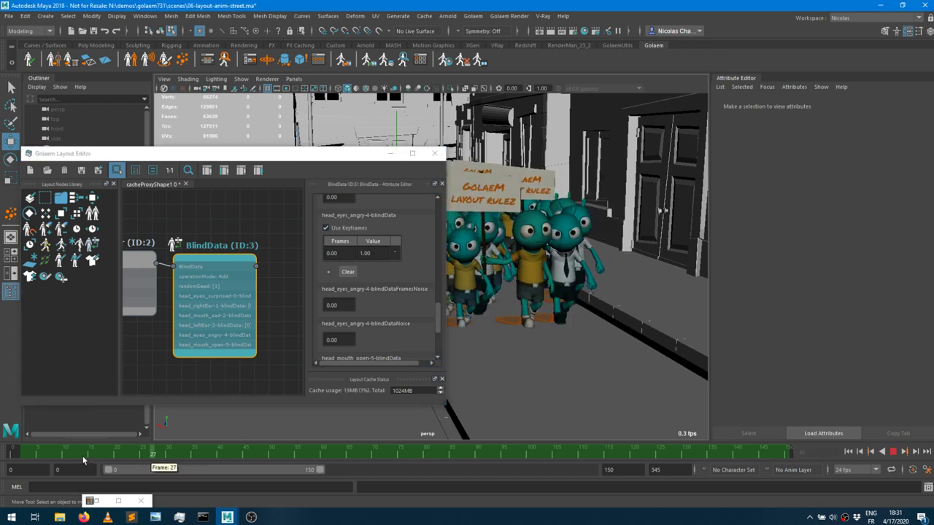
left_click_drag(85, 459, 270, 460)
double_click(332, 252)
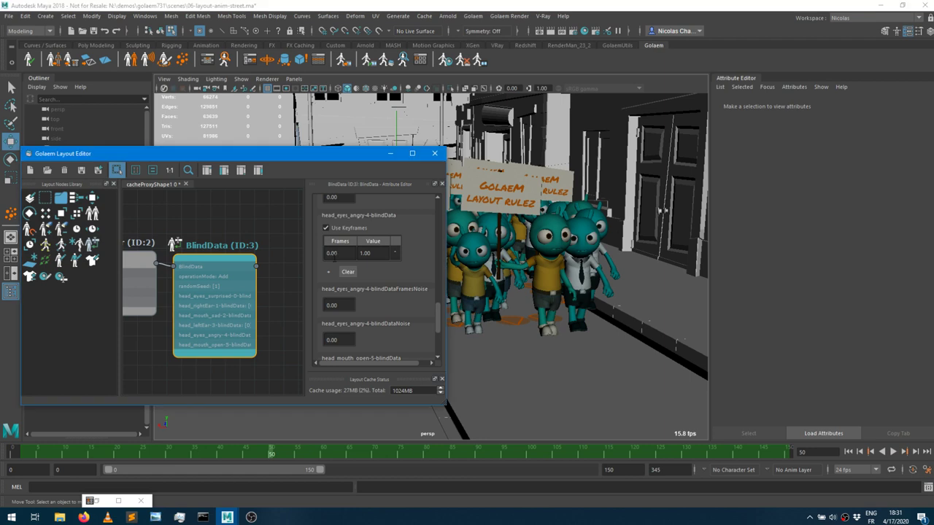
type("50")
key("Return")
Add a second head_eyes_angry-4-blindData keyframe at frame 60 with value 0.
left_click(278, 458)
key("alt+v")
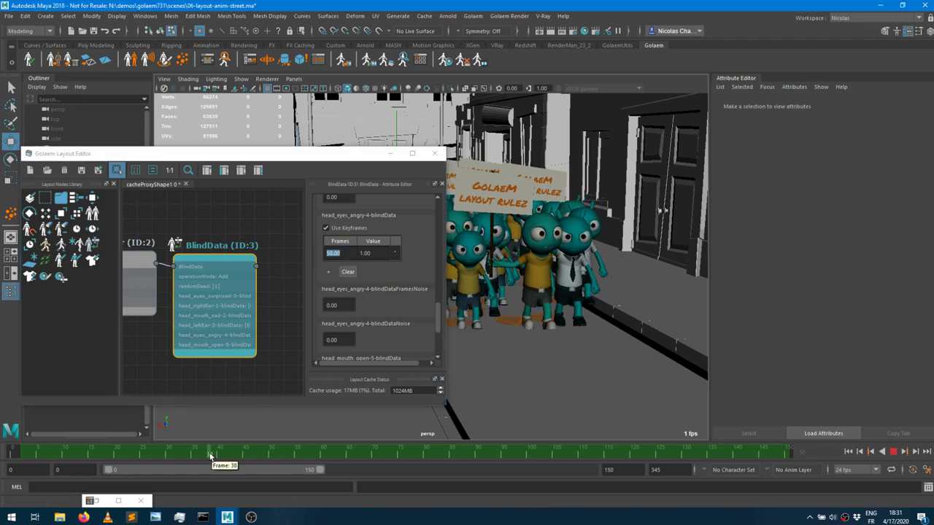
left_click(323, 456)
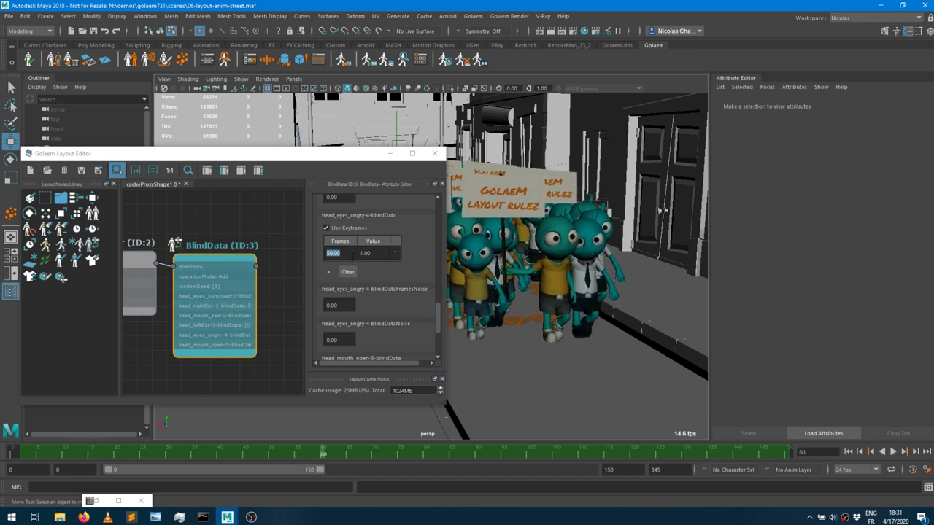
left_click(327, 274)
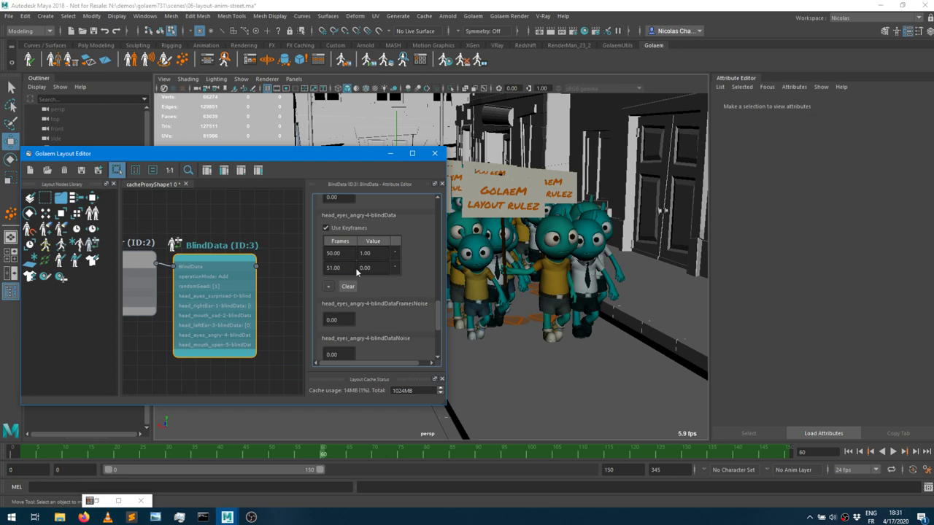
left_click(333, 268)
type("60")
key("Return")
Scrub the timeline across frames 50 to 60 to check the crowd's angry-eye animation up close.
left_click_drag(323, 454, 210, 453)
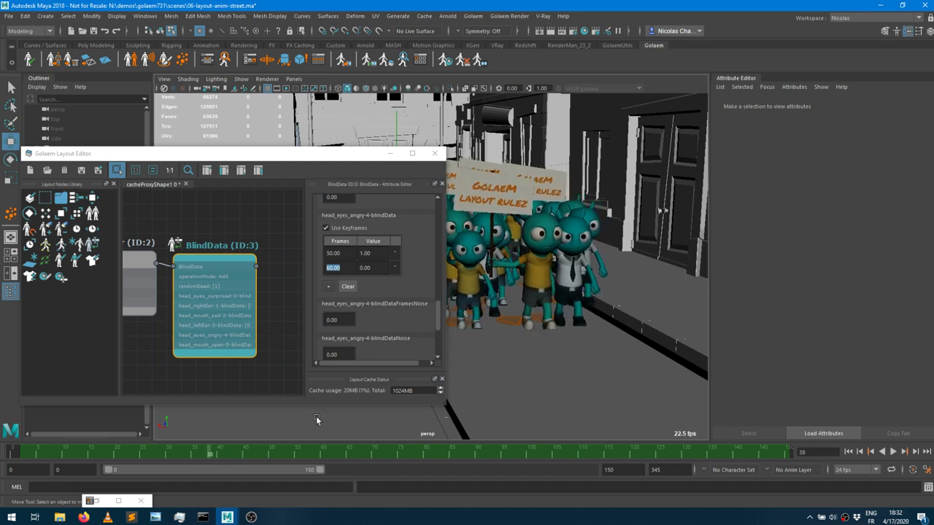
right_click_drag(492, 265, 592, 303, "alt")
left_click_drag(592, 302, 593, 288, "alt")
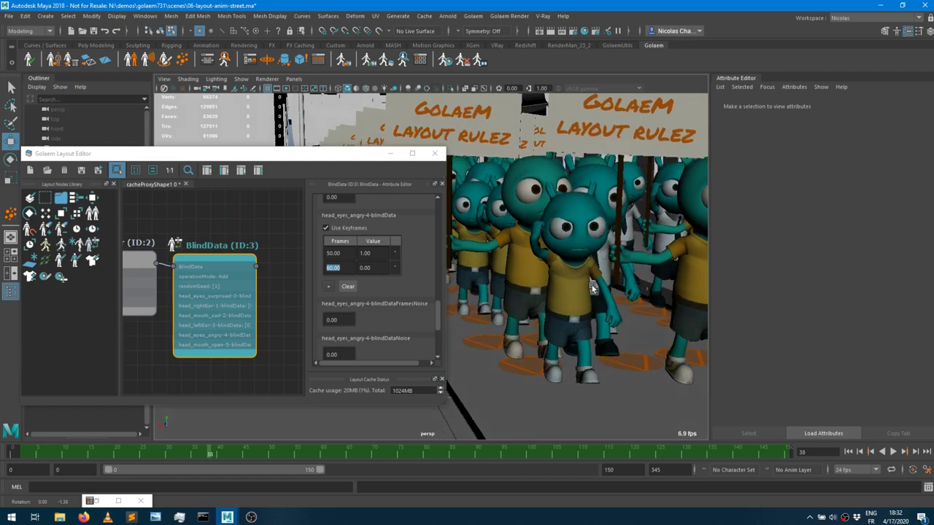
key("alt+v")
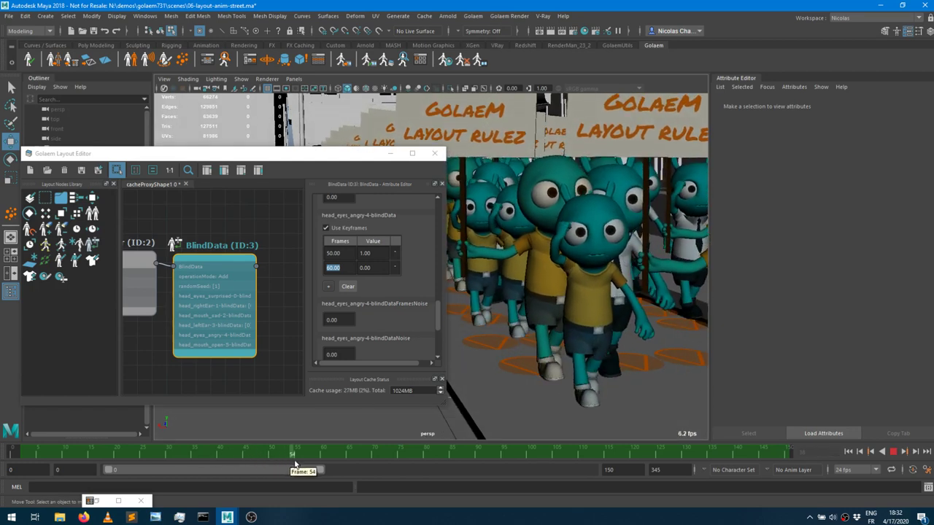
left_click_drag(397, 462, 162, 460)
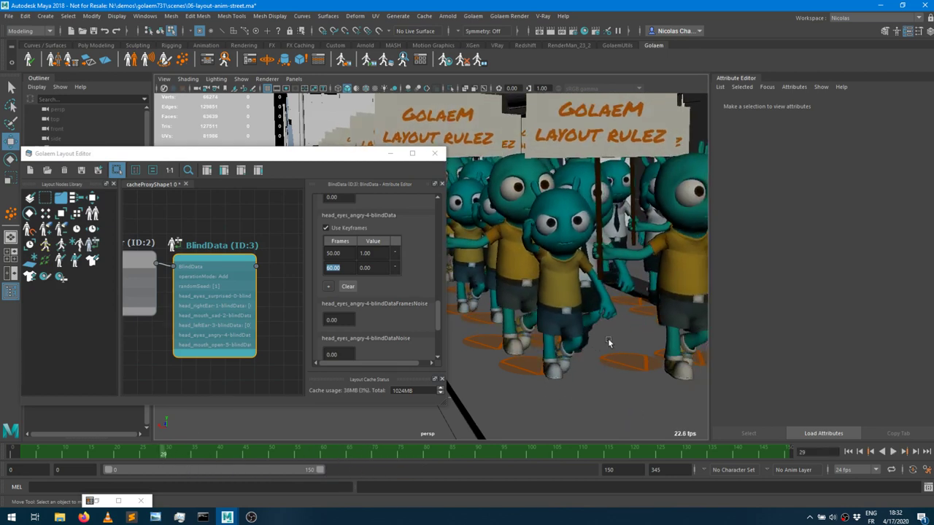
left_click_drag(603, 289, 559, 292, "alt")
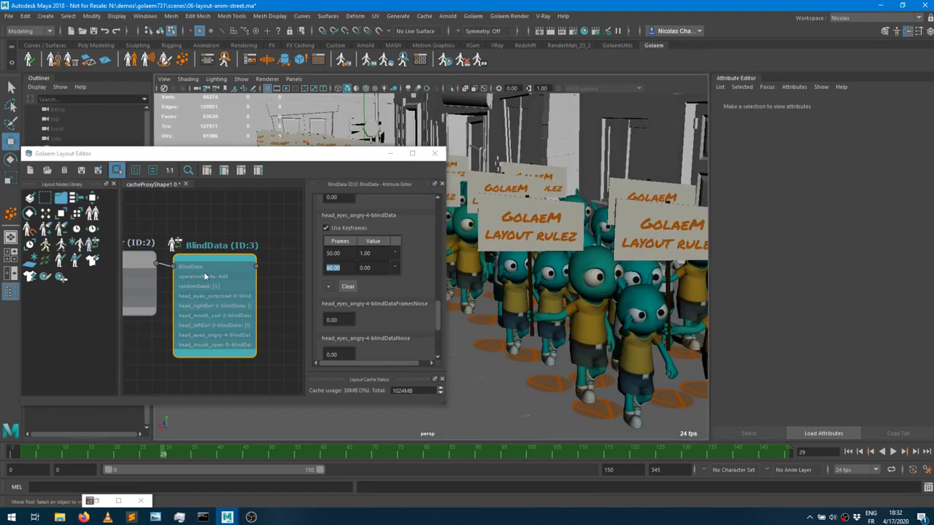
Add a third Selector node, connect the BlindData node's output to it and set its entities to *.
middle_click_drag(241, 233, 144, 209)
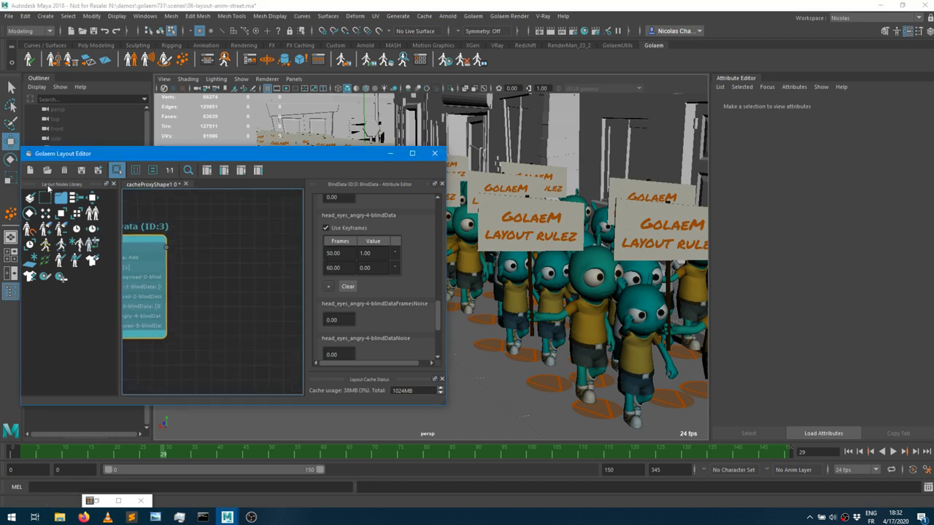
left_click_drag(45, 198, 226, 256)
left_click_drag(167, 247, 211, 263)
left_click(338, 239)
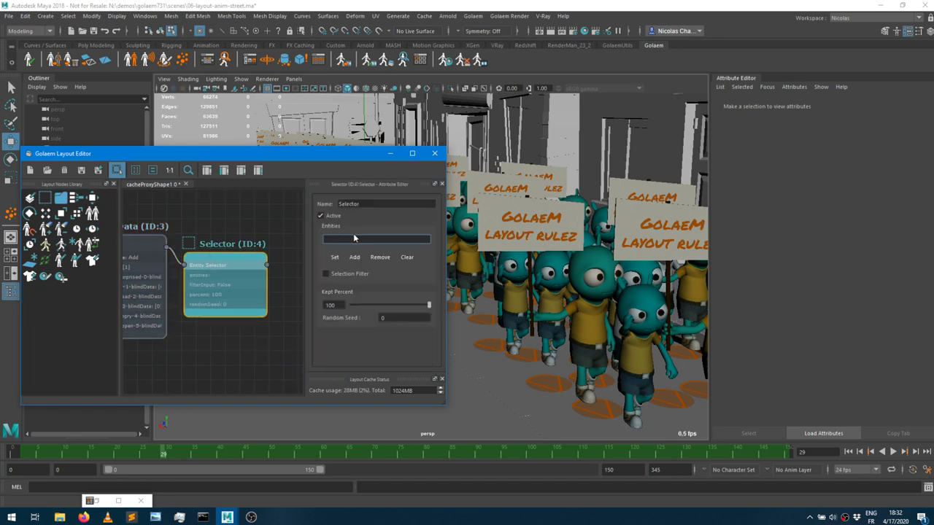
Add a FrameOffset node and connect the third Selector's output to it.
middle_click_drag(234, 355, 207, 338)
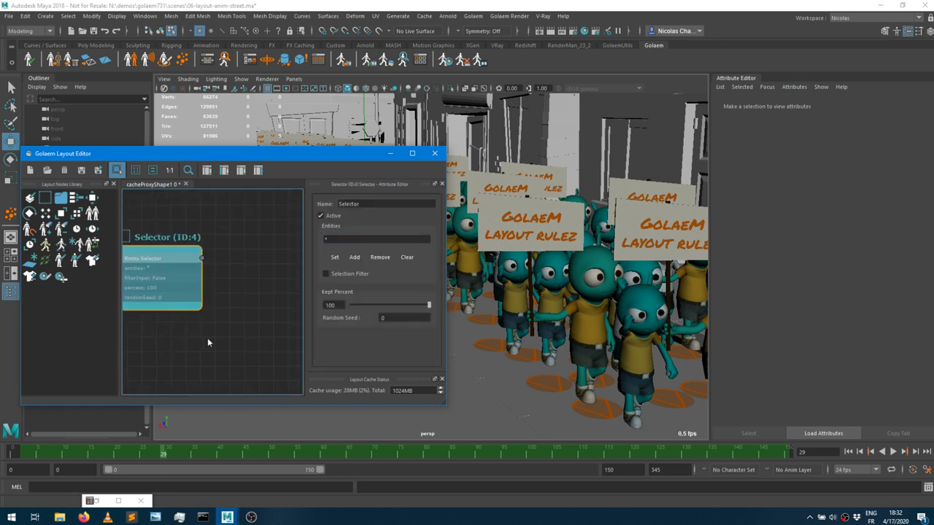
left_click(207, 338)
left_click_drag(95, 232, 259, 270)
left_click_drag(203, 271, 220, 281)
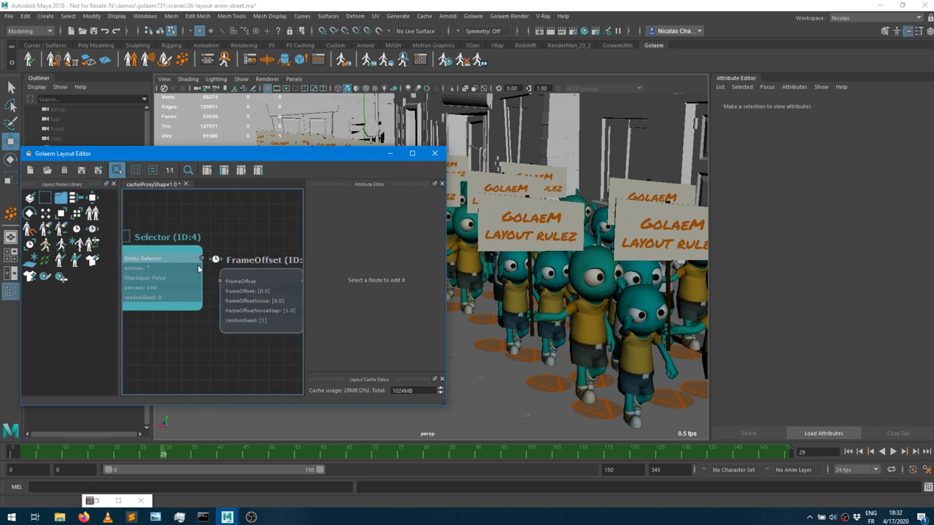
Set the FrameOffset node's frameOffset to 10 and its frameOffsetNoise to 10.
left_click(247, 283)
left_click_drag(330, 243, 359, 246)
type("10")
key("Return")
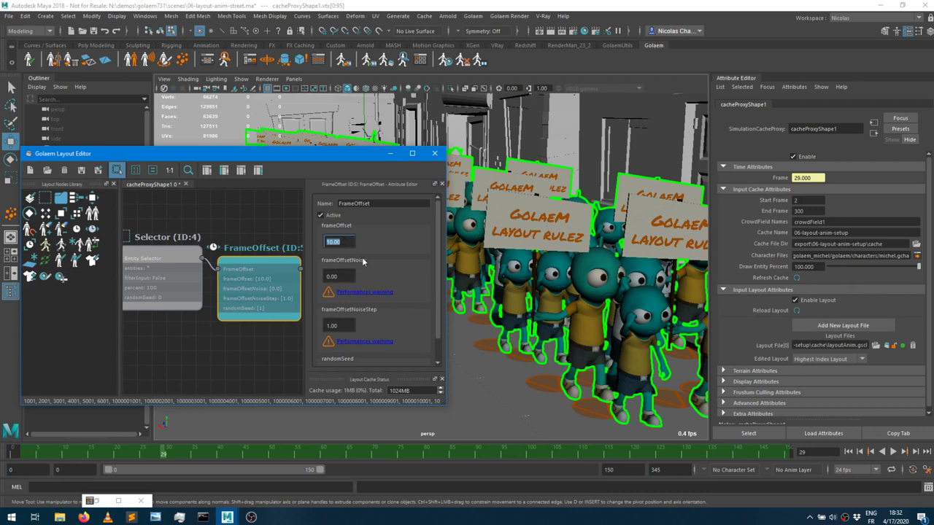
left_click(346, 278)
type("10")
key("Return")
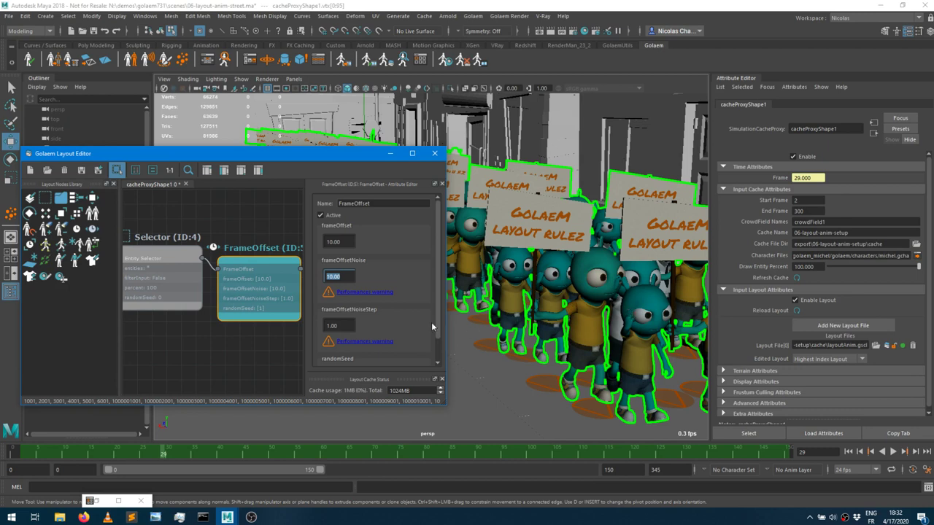
left_click(245, 270)
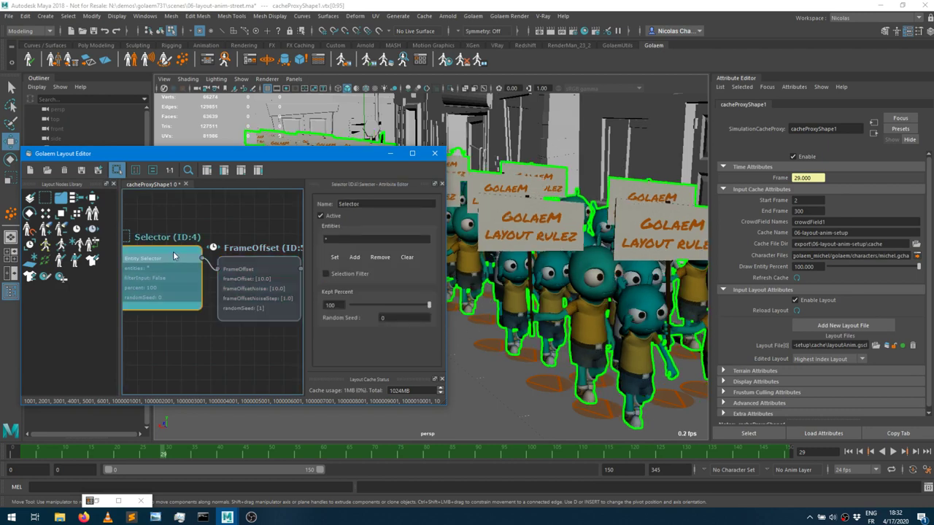
left_click(244, 269)
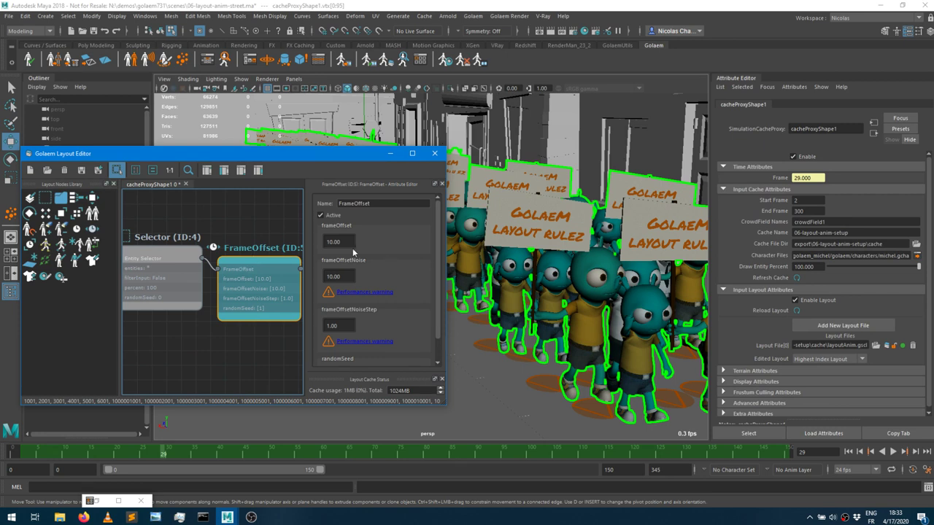
Select one sign-holding character at the front of the crowd and move it about -31.13 in Z, away from the group.
left_click_drag(612, 290, 532, 278, "alt")
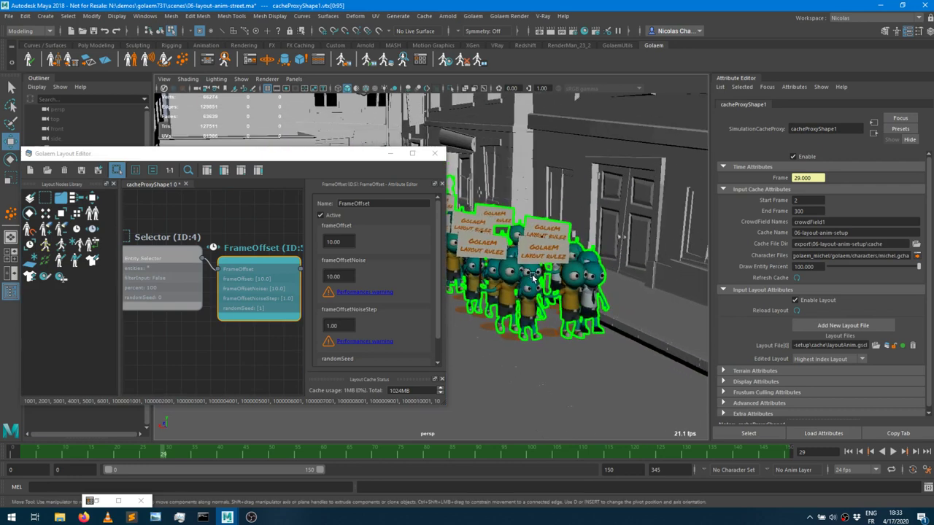
scroll(532, 278, "up", 3)
middle_click_drag(199, 355, 168, 337)
left_click(275, 351)
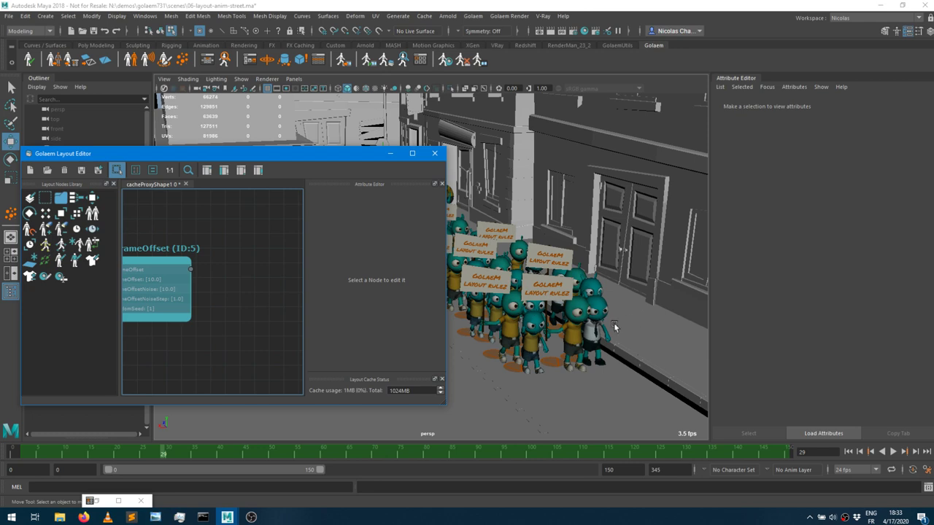
left_click(548, 310)
left_click_drag(549, 310, 588, 241, "alt")
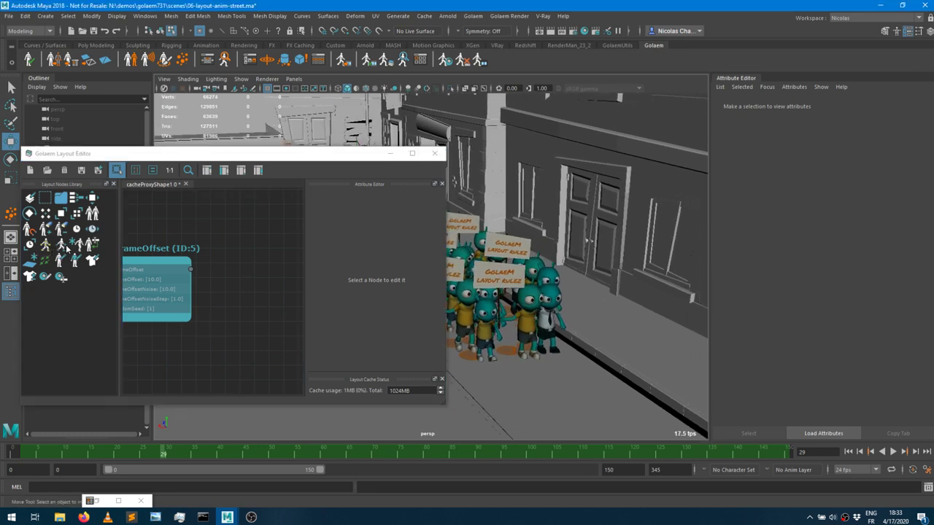
left_click(520, 318)
left_click_drag(522, 335, 593, 379)
scroll(498, 330, "up", 3)
scroll(508, 321, "up", 2)
middle_click_drag(202, 343, 175, 336)
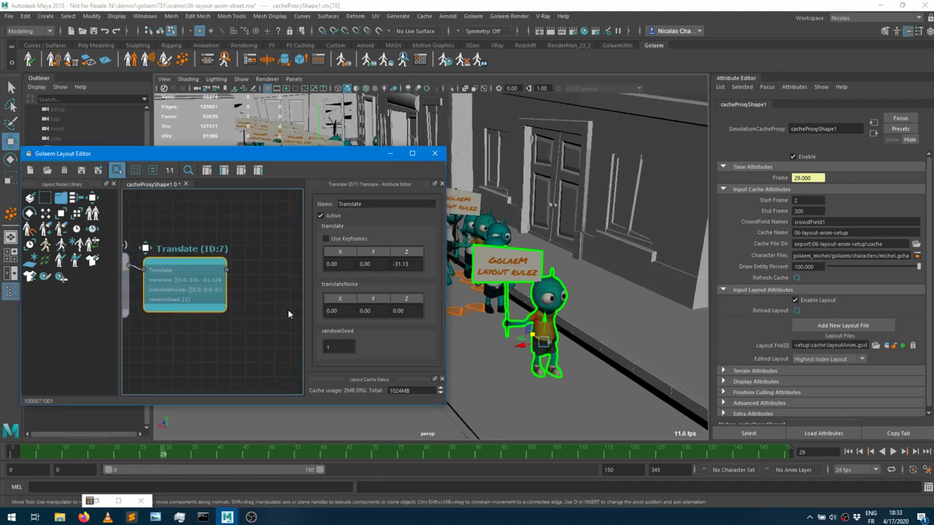
Add a Rig node to the layout graph and connect the Translate node's output to it.
left_click_drag(545, 347, 567, 305, "alt")
right_click_drag(568, 305, 563, 278, "alt")
left_click_drag(563, 278, 568, 307, "alt")
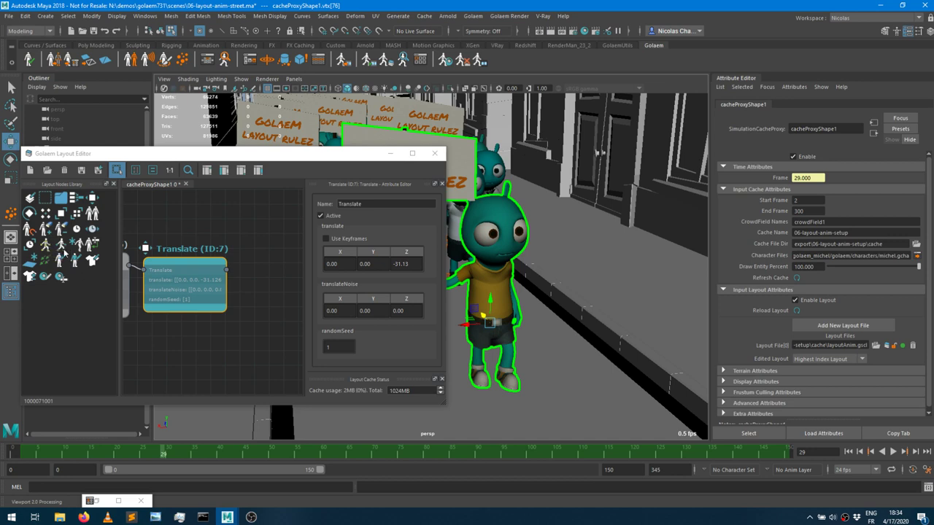
left_click_drag(64, 254, 288, 277)
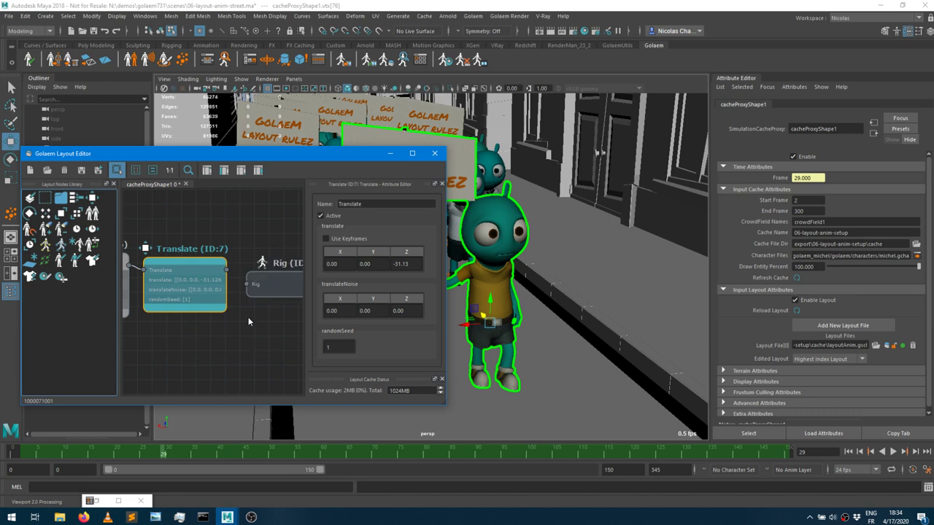
middle_click_drag(212, 266, 154, 270)
left_click_drag(168, 273, 227, 267)
left_click(226, 290)
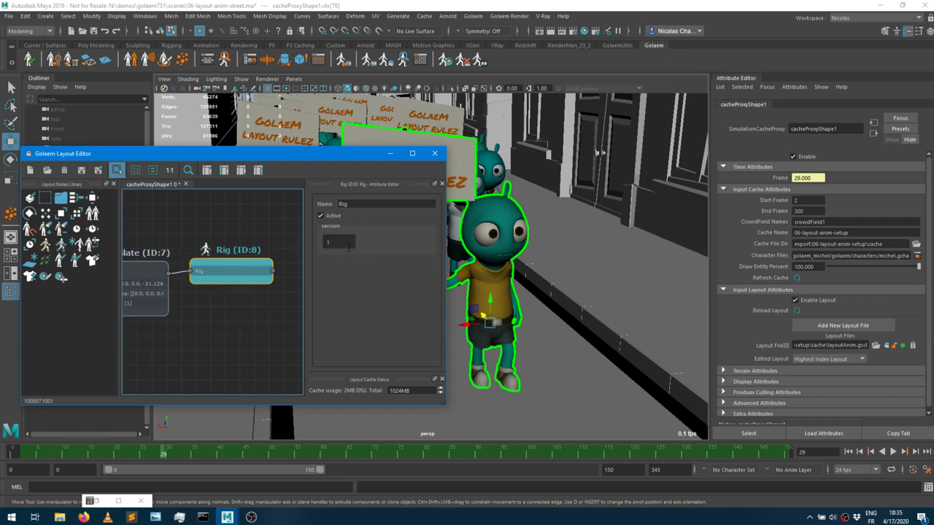
Create the Maya rig from the Rig node and frame it in the viewport, with the layout editor moved aside.
right_click(236, 272)
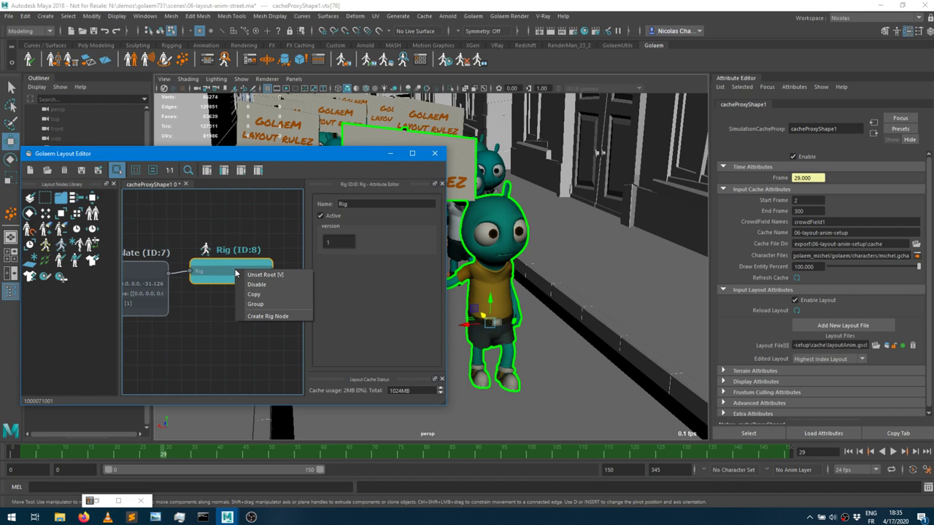
left_click(267, 316)
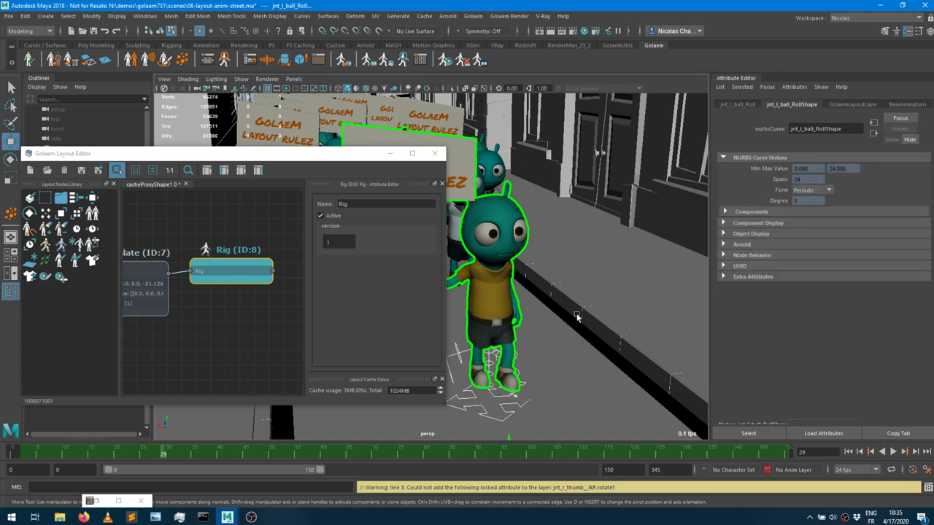
left_click_drag(355, 159, 161, 167)
left_click_drag(511, 336, 562, 338, "alt")
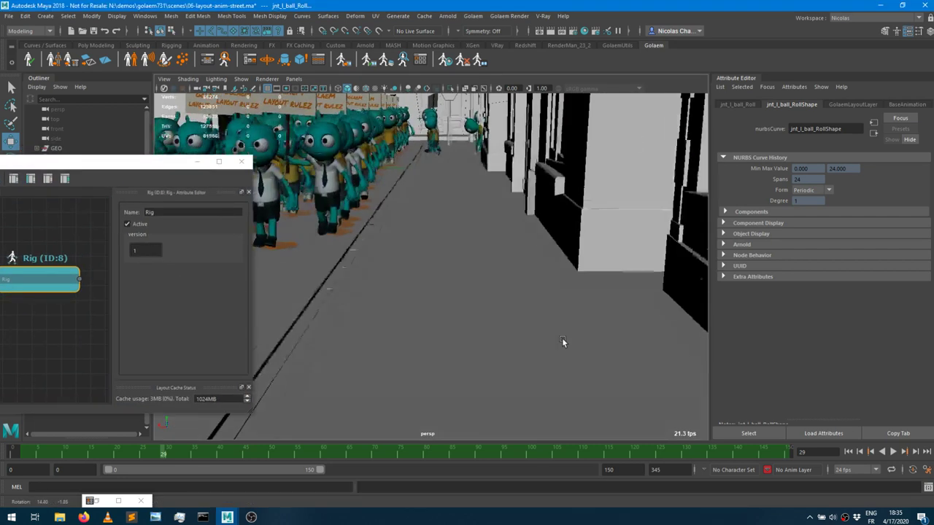
key("f")
scroll(432, 354, "up", 3)
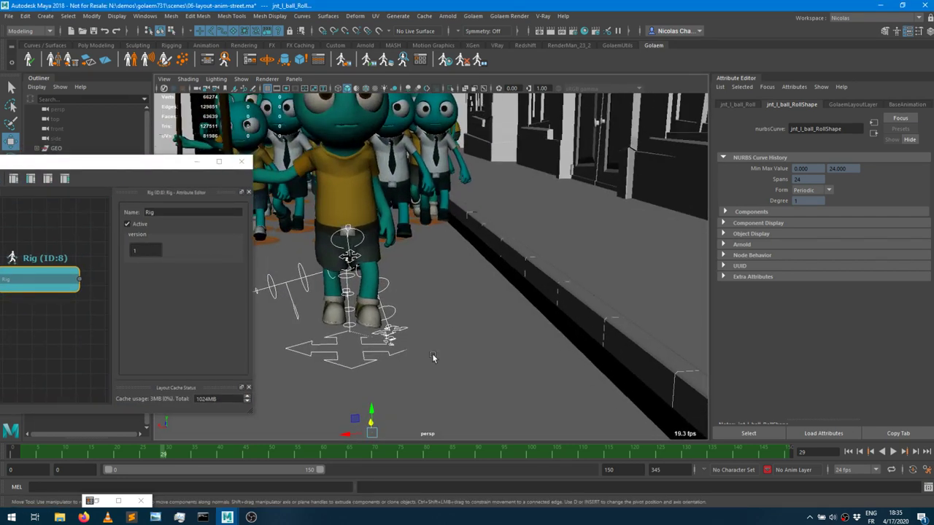
Go to frame 40 and inspect the rig controls around the moved character's legs and feet.
key("alt+v")
left_click_drag(355, 454, 219, 452)
left_click_drag(368, 260, 432, 259, "alt")
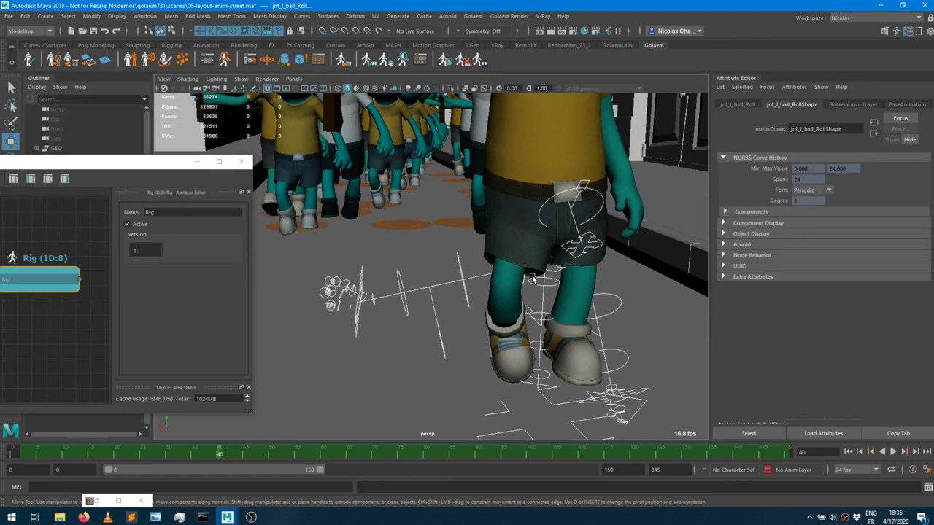
left_click_drag(532, 280, 501, 269, "alt")
mouse_move(552, 236)
left_mouse_down("alt")
mouse_move(538, 264)
mouse_move(540, 231)
left_mouse_up("alt")
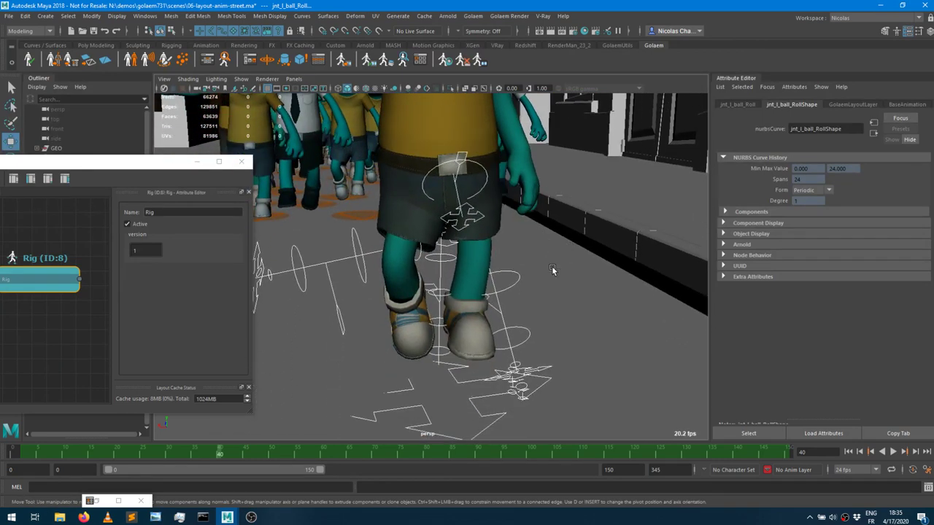
Delete the crowdCacheRig1 rig created for the moved character from the scene.
middle_click_drag(73, 321, 155, 308)
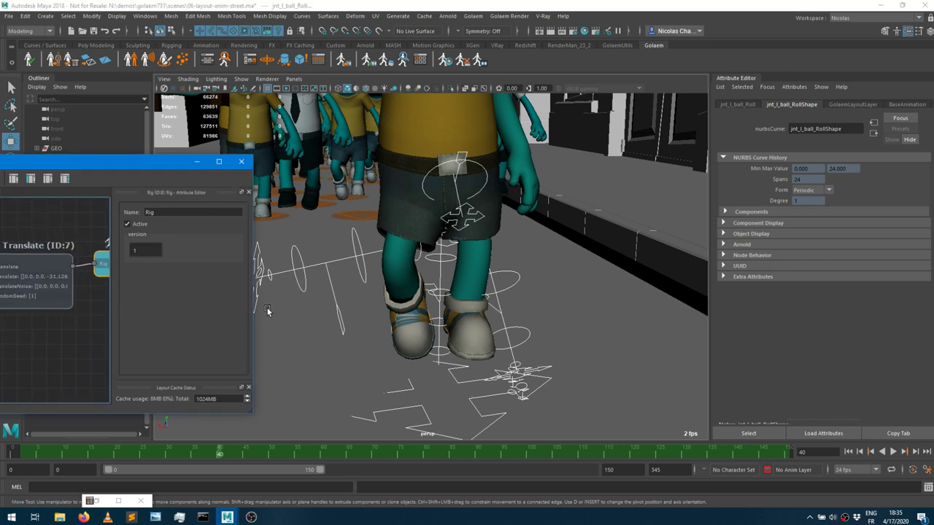
left_click_drag(252, 246, 410, 246)
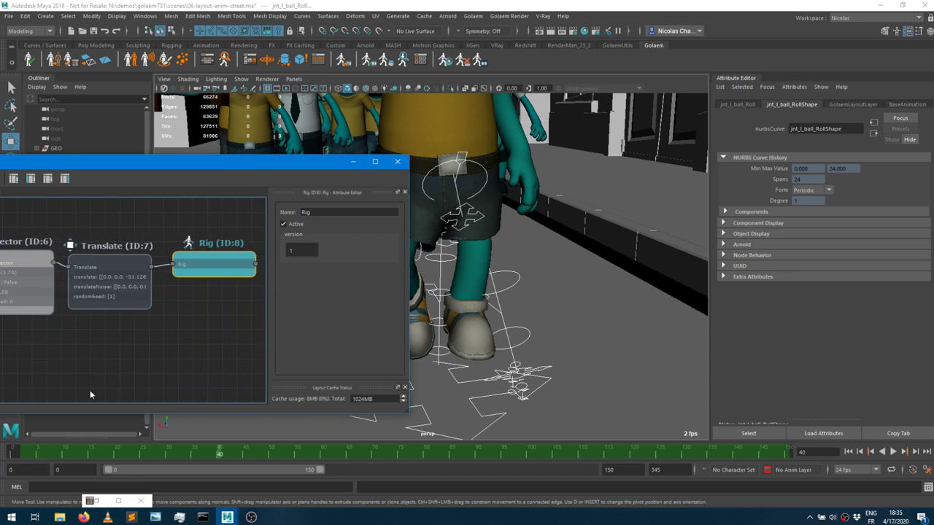
left_click_drag(182, 161, 638, 161)
left_click(69, 257)
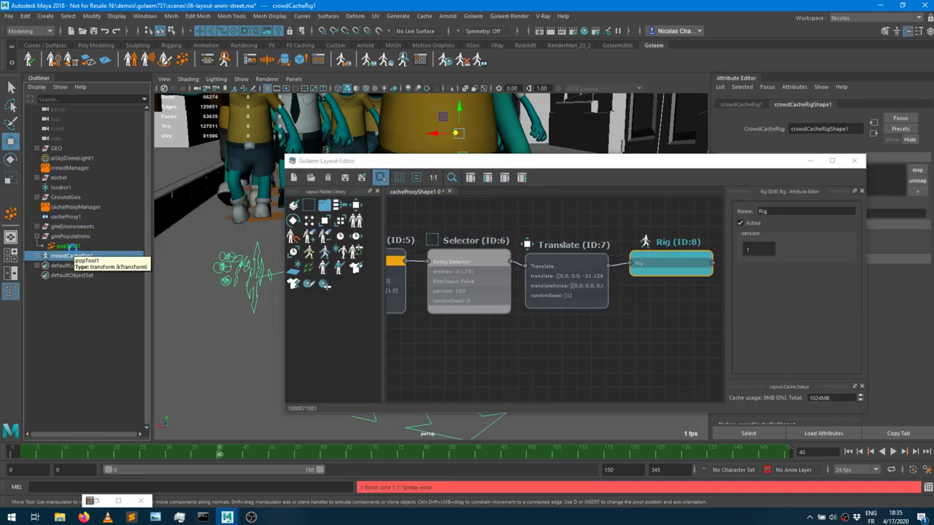
key("Delete")
Select the graph's first Selector node, with entities 1001, 3001 and 5001, and frame its characters on the sidewalk.
middle_click_drag(479, 342, 550, 311)
left_click(617, 259)
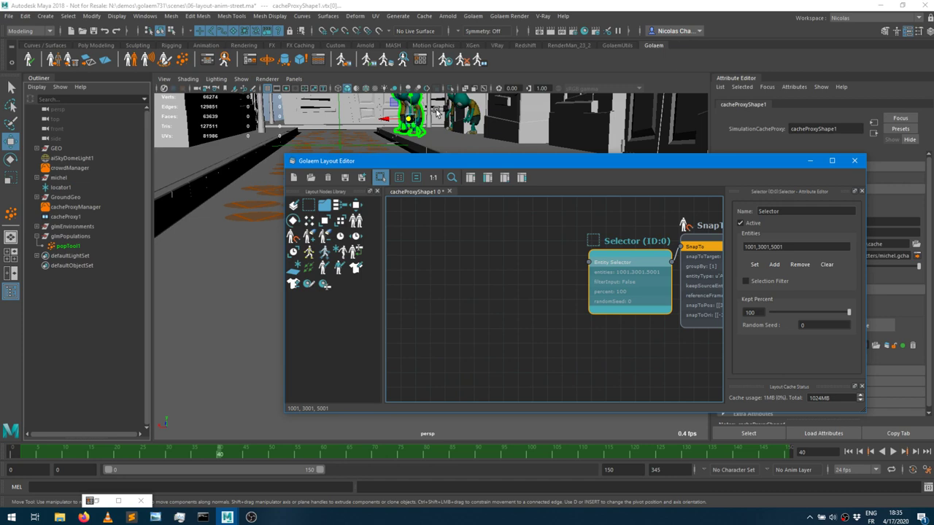
key("f")
left_click(429, 162)
left_click_drag(430, 162, 150, 388)
mouse_move(408, 255)
left_mouse_down("alt")
mouse_move(504, 276)
mouse_move(394, 260)
mouse_move(414, 256)
mouse_move(403, 254)
left_mouse_up("alt")
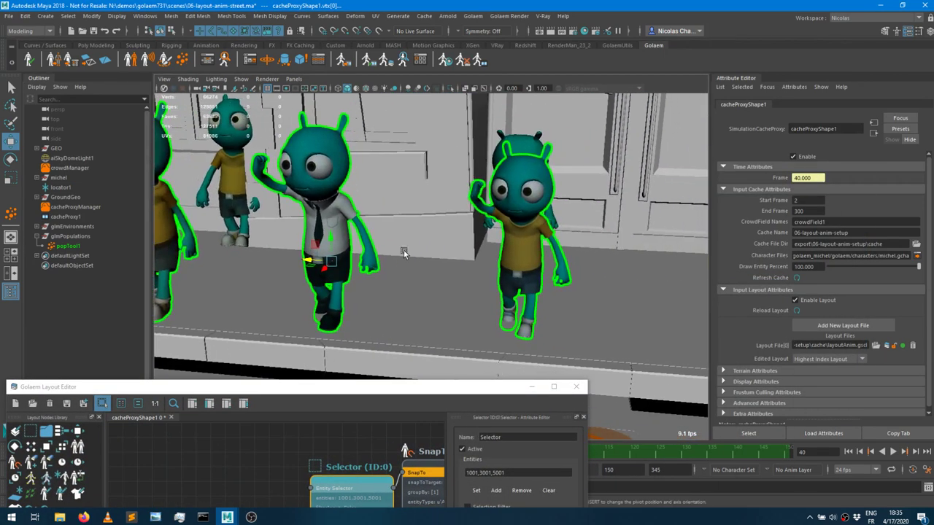
left_click(267, 443)
middle_click_drag(267, 443, 135, 399)
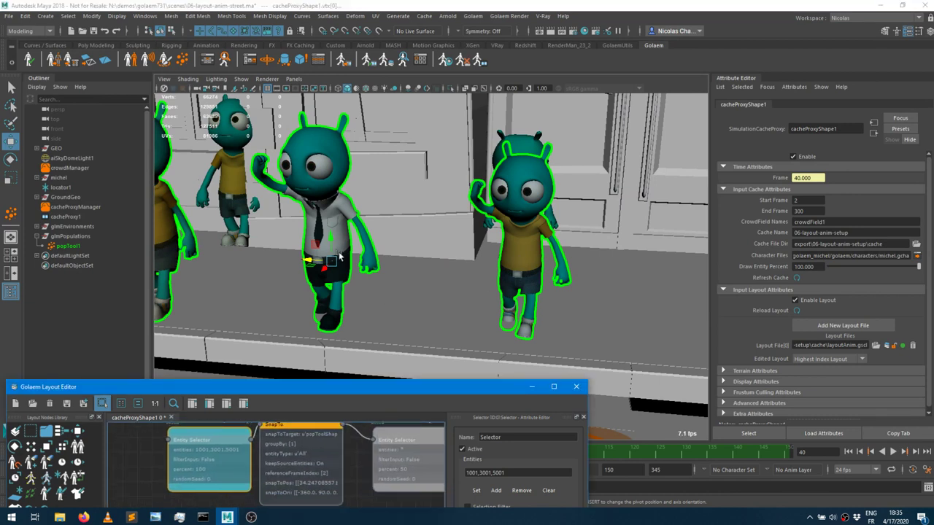
left_click_drag(229, 272, 314, 235, "alt")
left_click(317, 227)
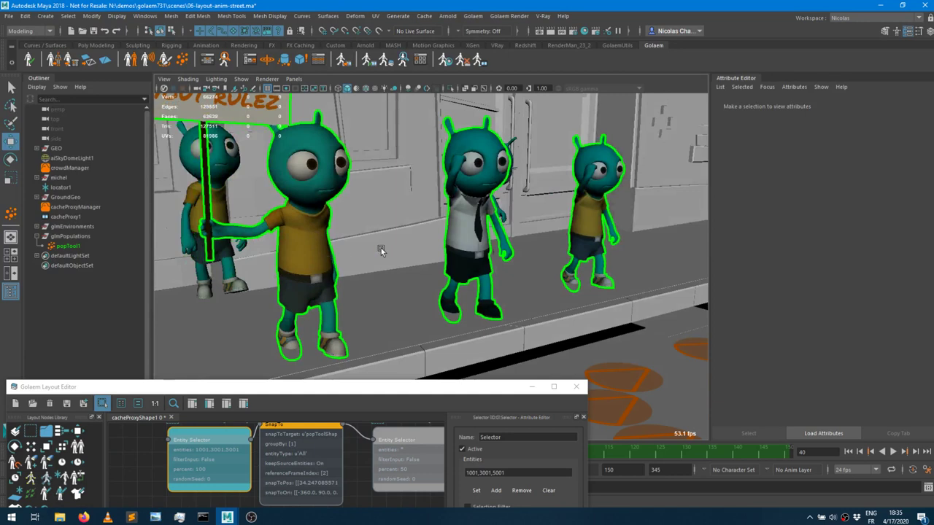
Add a separate Selector node to the layout graph and assign it the sign-holding sidewalk character, entity 3001.
left_click(146, 474)
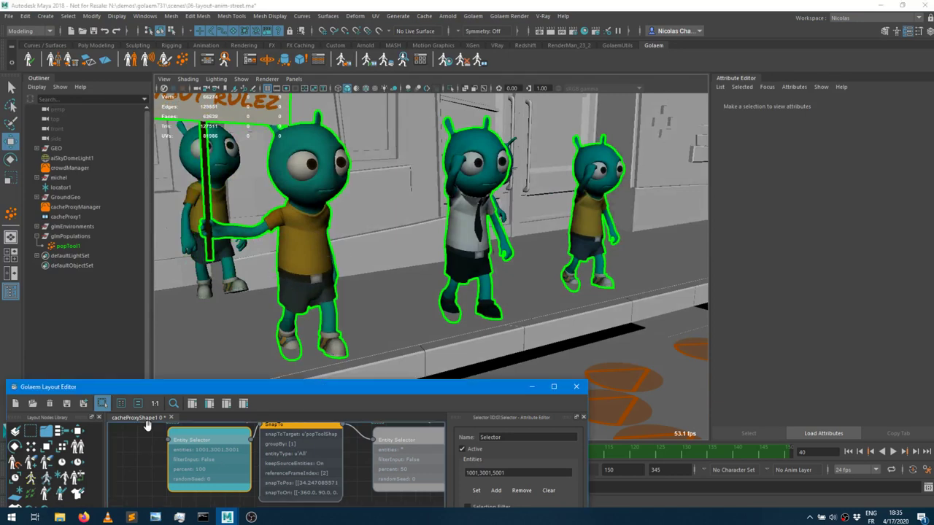
middle_click_drag(146, 496, 146, 431)
left_click_drag(46, 430, 192, 465)
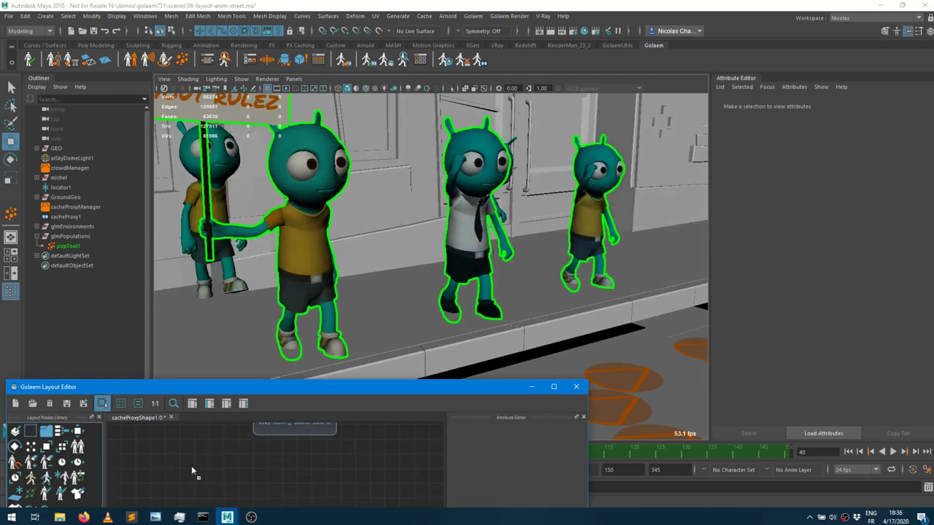
left_click(290, 225)
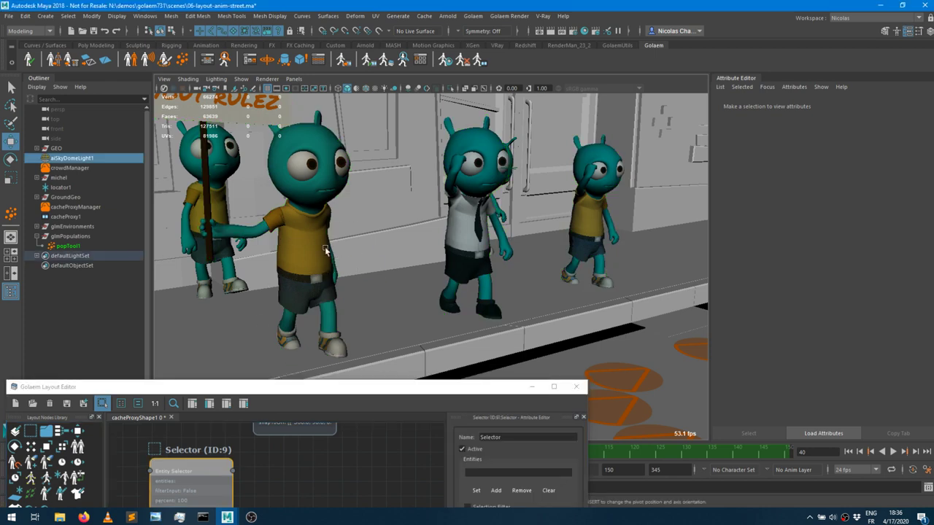
left_click(283, 231)
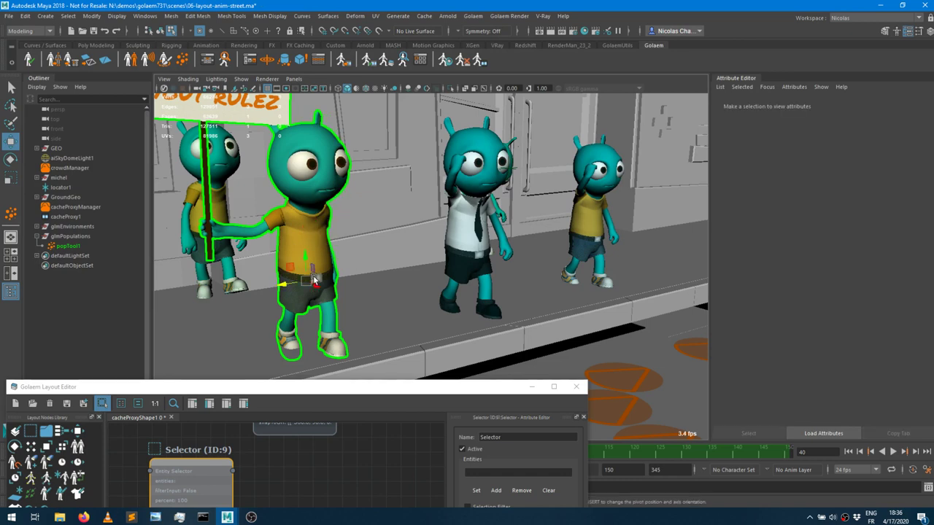
left_click(478, 492)
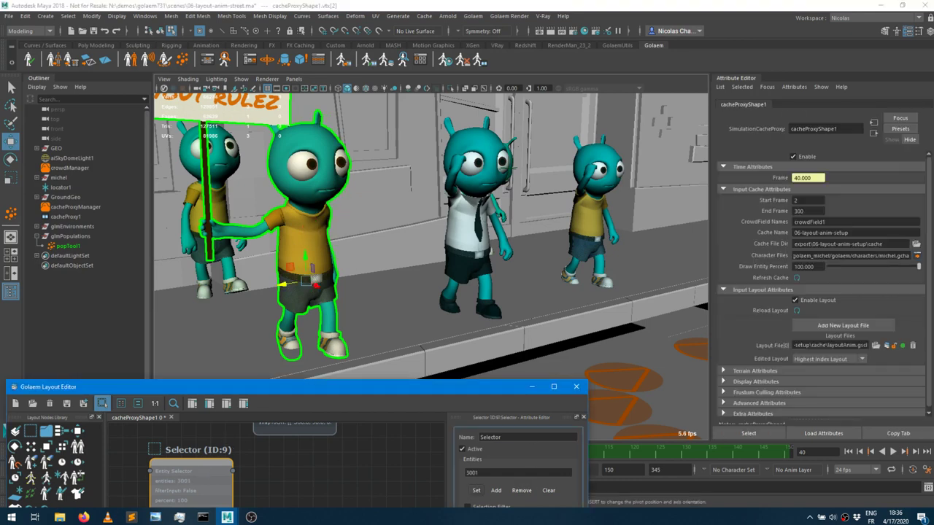
Add a Rig node connected to the entity 3001 Selector and create its Maya rig.
left_click_drag(146, 385, 532, 197)
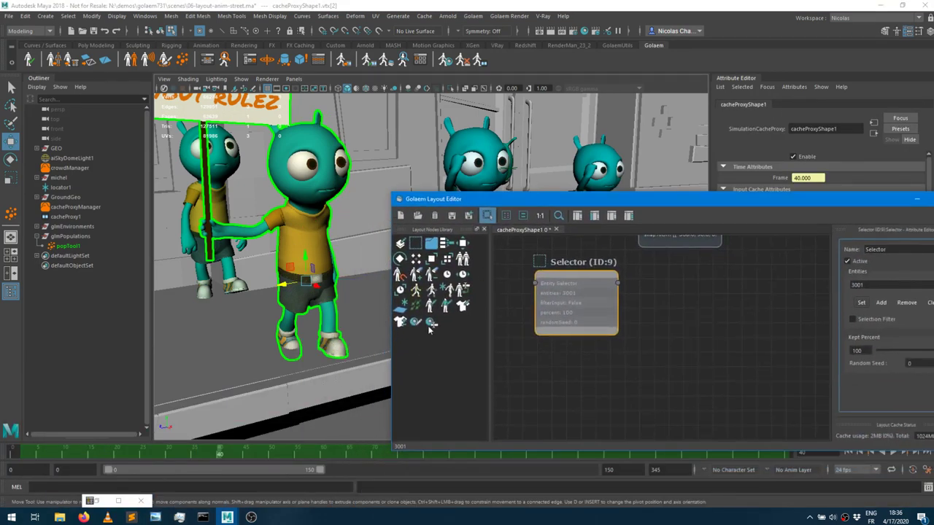
left_click_drag(441, 295, 685, 305)
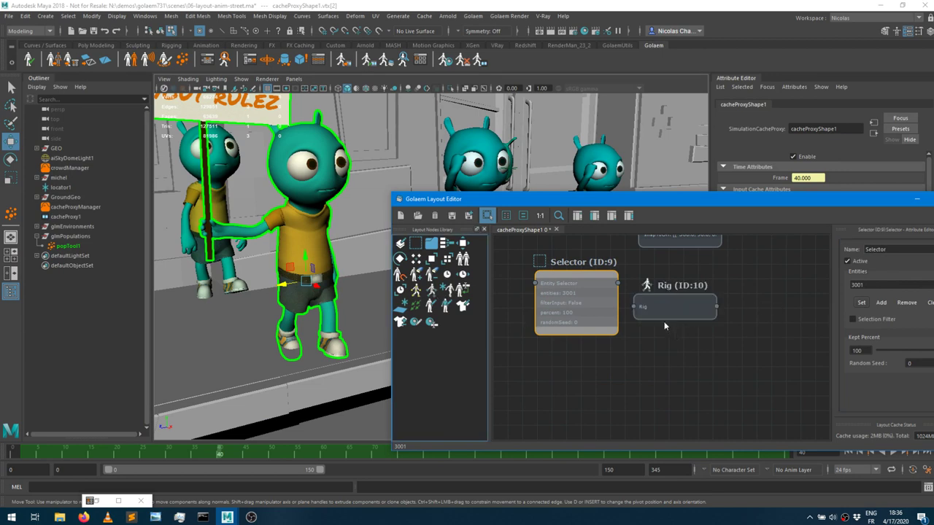
left_click(606, 292)
left_click_drag(618, 284, 676, 314)
right_click(675, 314)
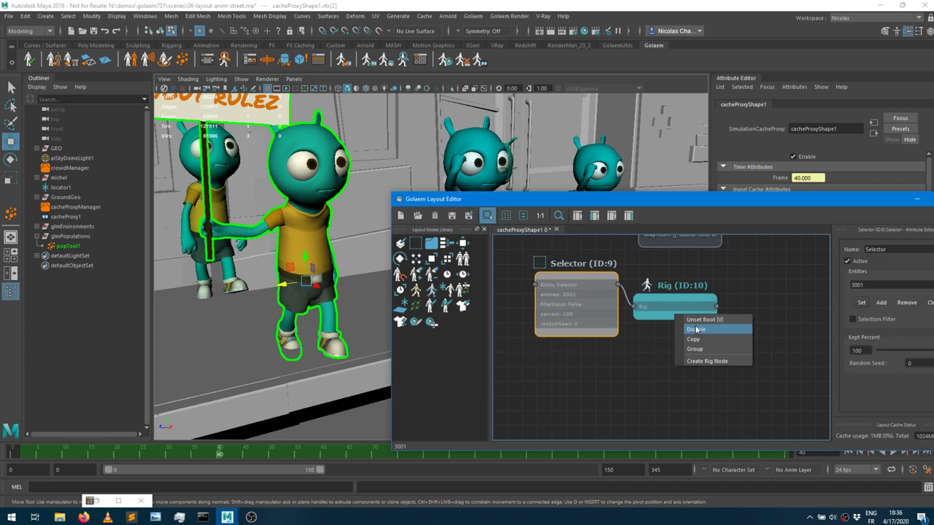
left_click(701, 361)
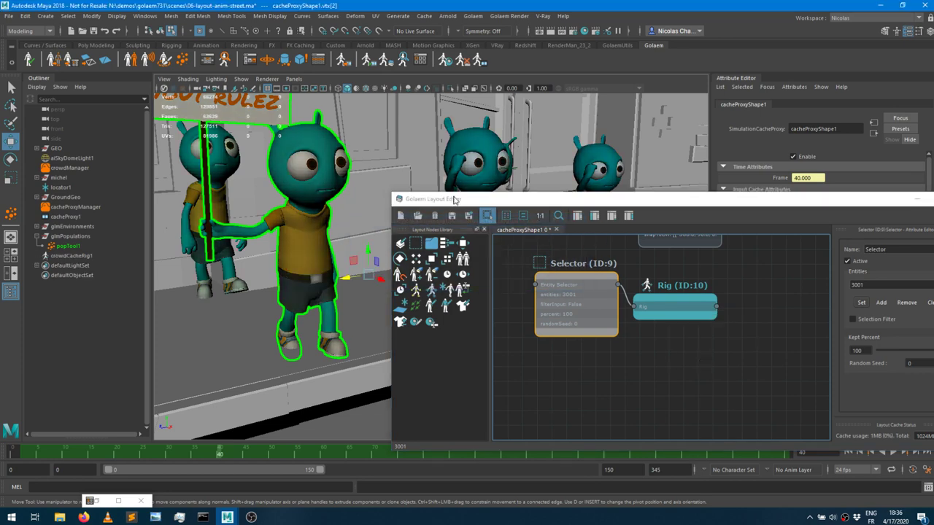
Move the LeftArm_IK control of the rigged sign-holding character to reposition the left hand.
left_click_drag(461, 201, 679, 196)
scroll(353, 270, "up", 3)
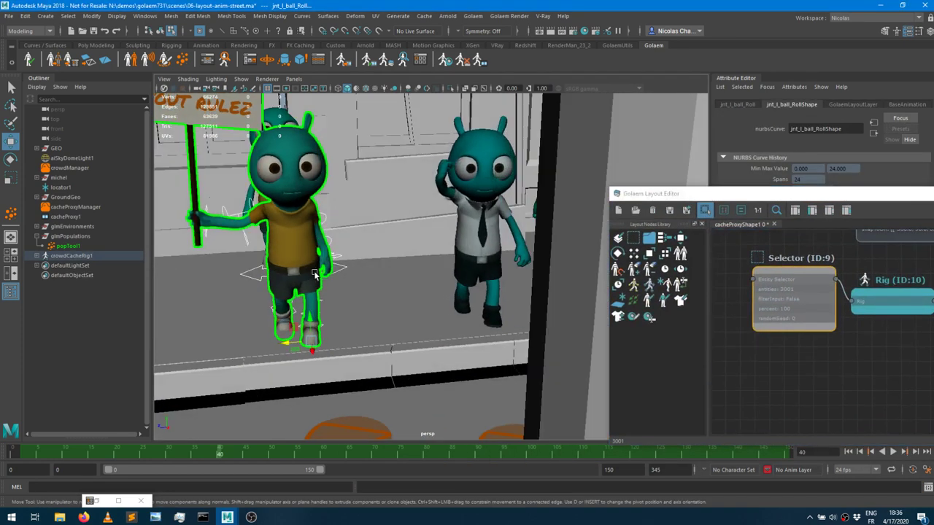
scroll(375, 261, "up", 3)
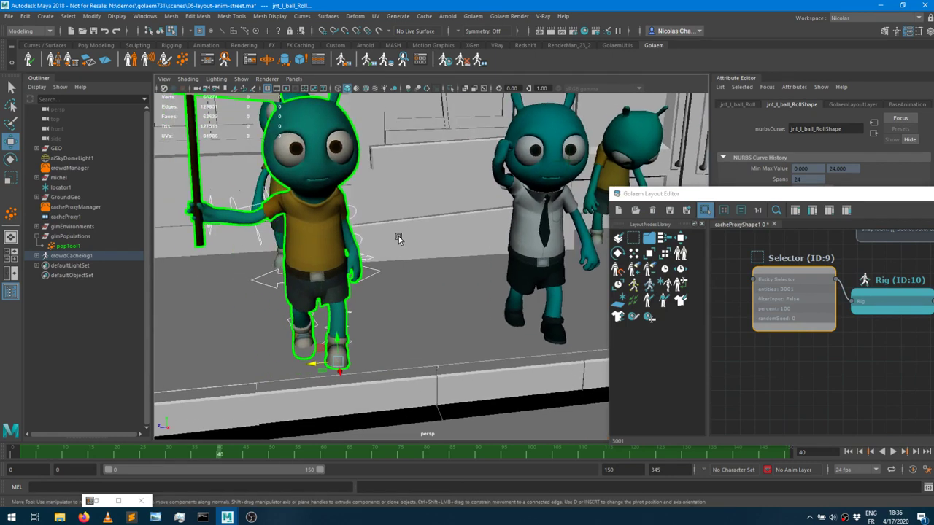
left_click_drag(371, 244, 363, 277, "alt")
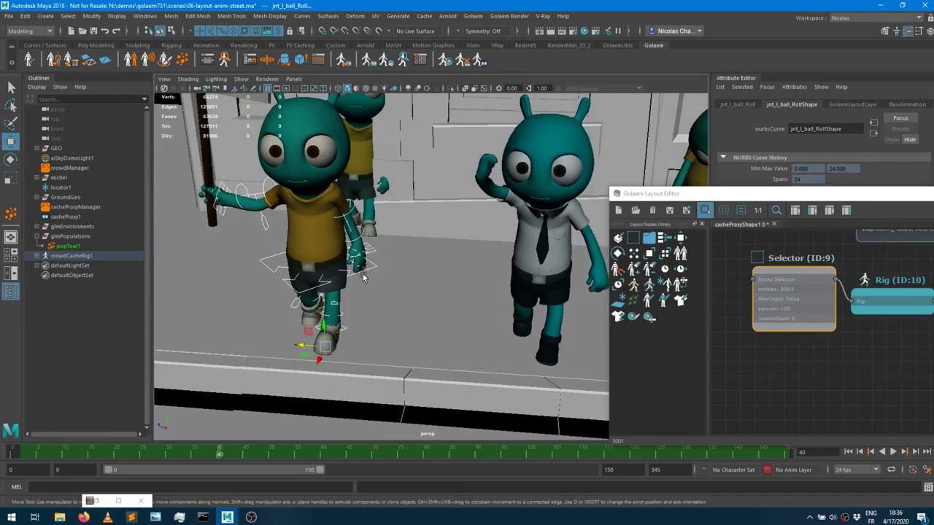
scroll(432, 272, "up", 2)
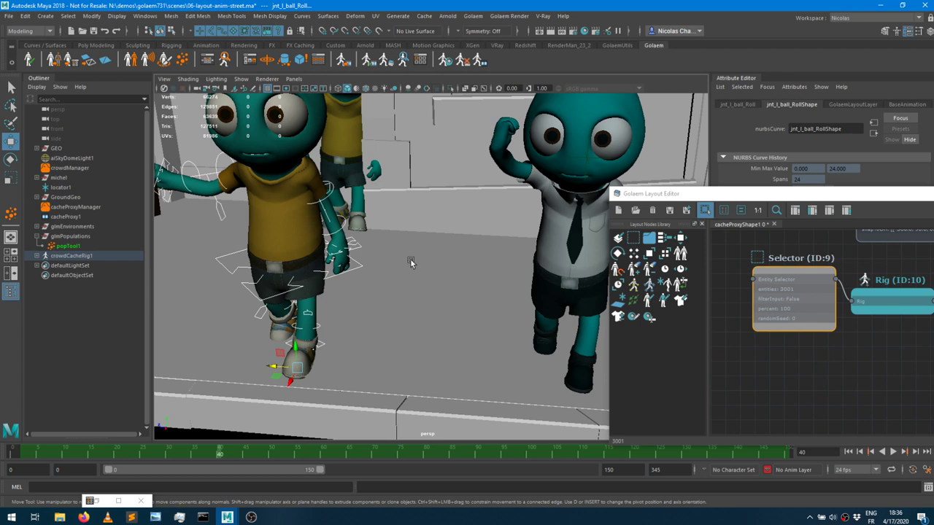
left_click_drag(362, 246, 328, 246)
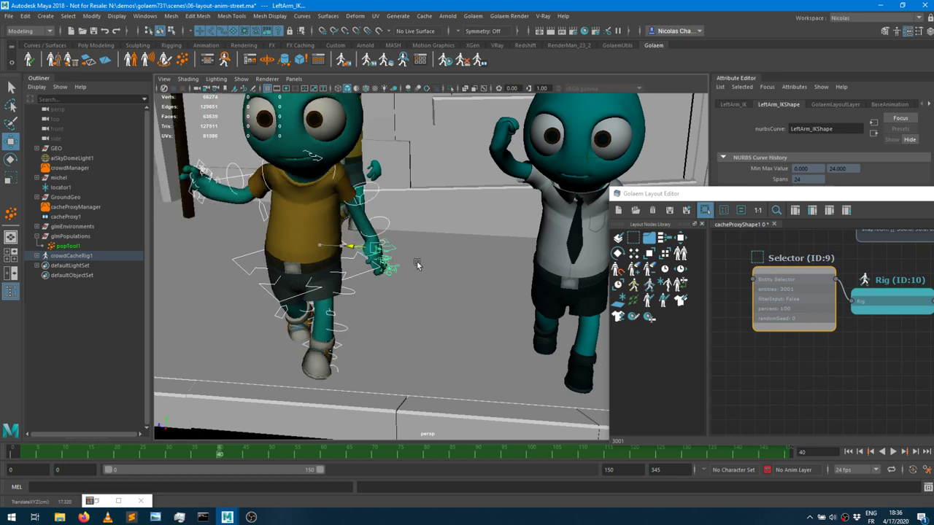
Raise the character's left forearm with the arm's IK controls and rotate the LeftArm_IKP control.
left_click_drag(378, 293, 426, 258, "alt")
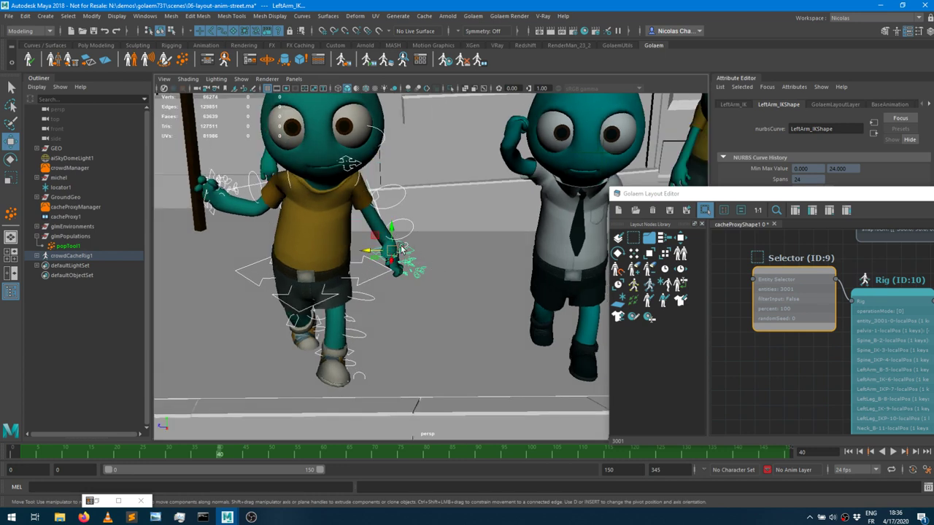
left_click_drag(445, 254, 519, 242, "alt")
left_click(518, 242)
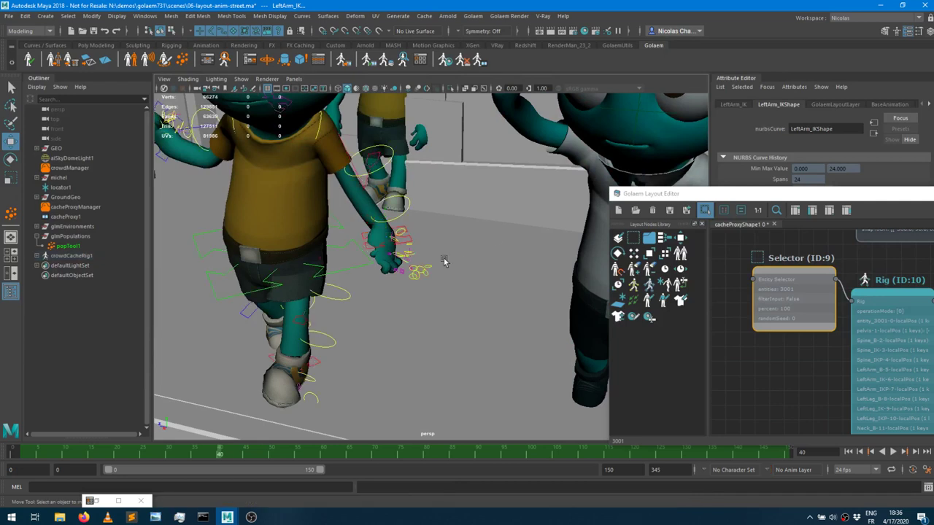
left_click(410, 245)
left_click_drag(386, 219, 379, 196)
left_click_drag(277, 263, 384, 244, "alt")
key("e")
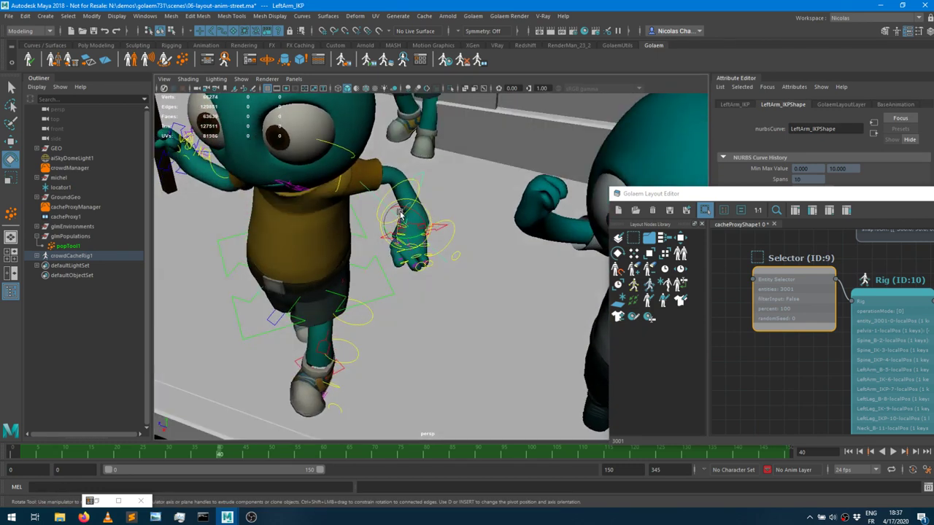
left_click_drag(400, 213, 395, 232)
left_click_drag(372, 267, 354, 359, "alt")
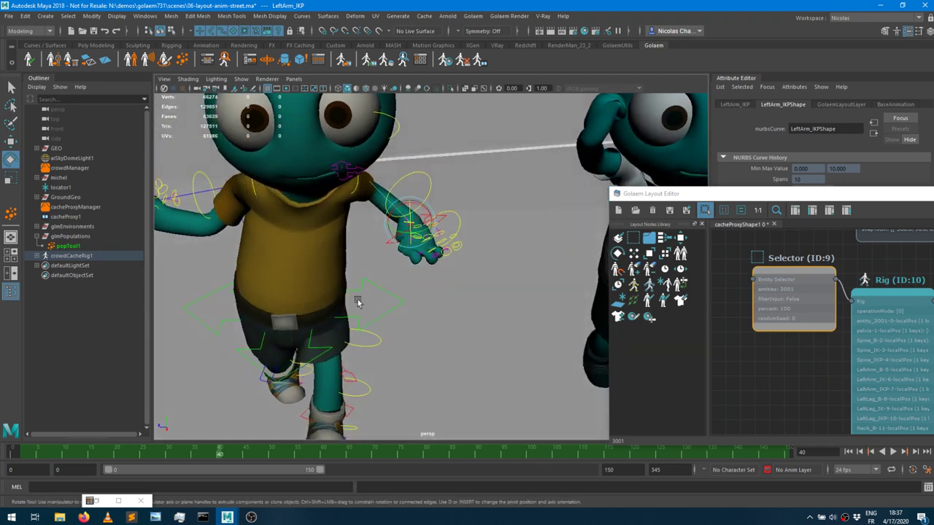
Move the RightArm_IK control slightly to shift the sign-holding hand toward the body.
left_click_drag(309, 268, 284, 280, "alt")
left_click(280, 266)
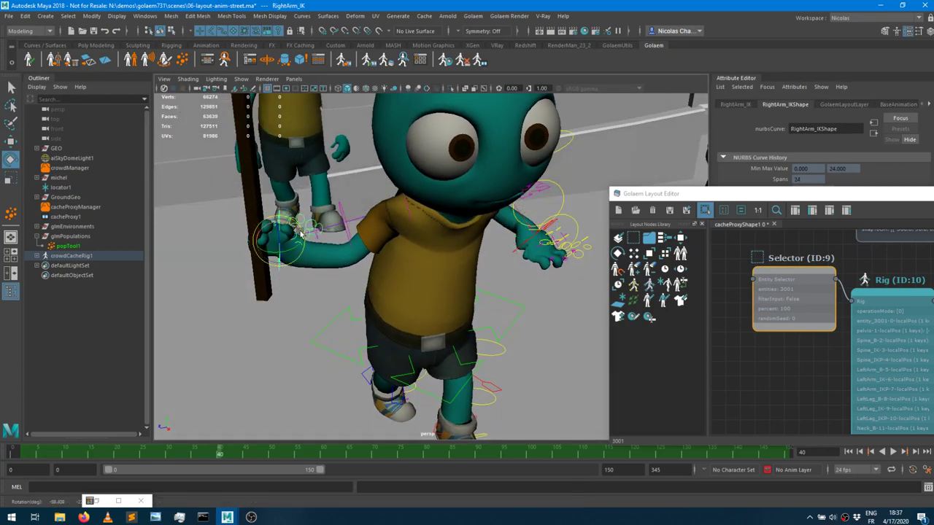
key("w")
mouse_move(263, 252)
left_mouse_down()
mouse_move(273, 248)
mouse_move(267, 240)
mouse_move(240, 244)
mouse_move(258, 243)
left_mouse_up()
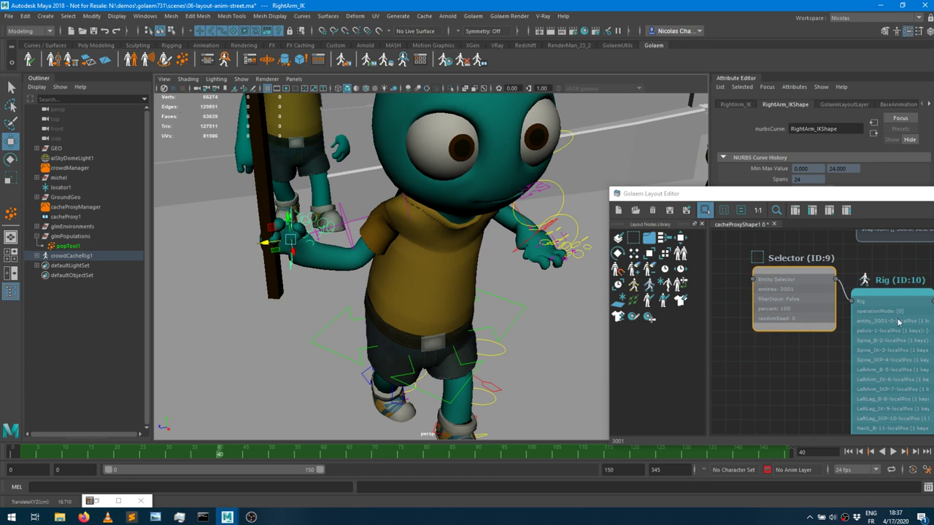
Shift the rig's pelvis control slightly sideways to offset the character's body.
left_click(332, 327)
mouse_move(396, 327)
left_mouse_down()
mouse_move(343, 330)
mouse_move(387, 329)
left_mouse_up()
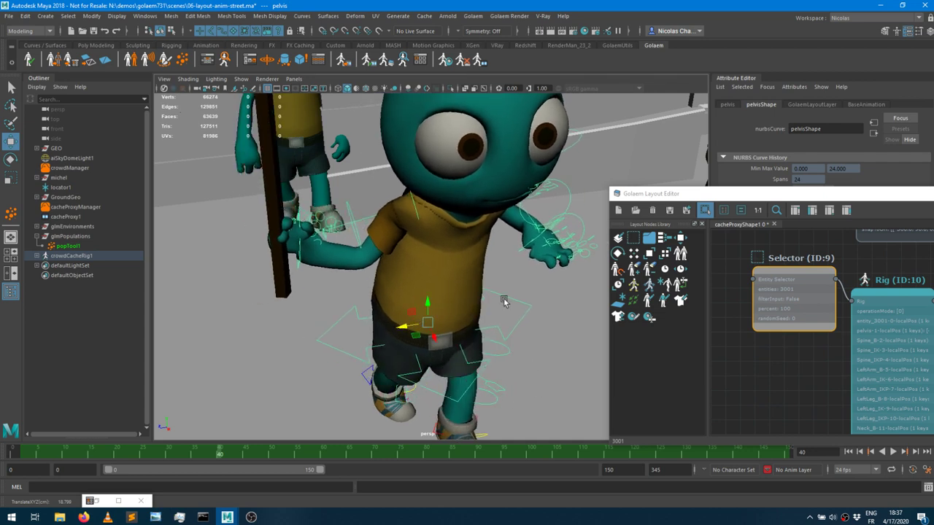
left_click_drag(461, 298, 324, 282, "alt")
right_click_drag(324, 282, 485, 271, "alt")
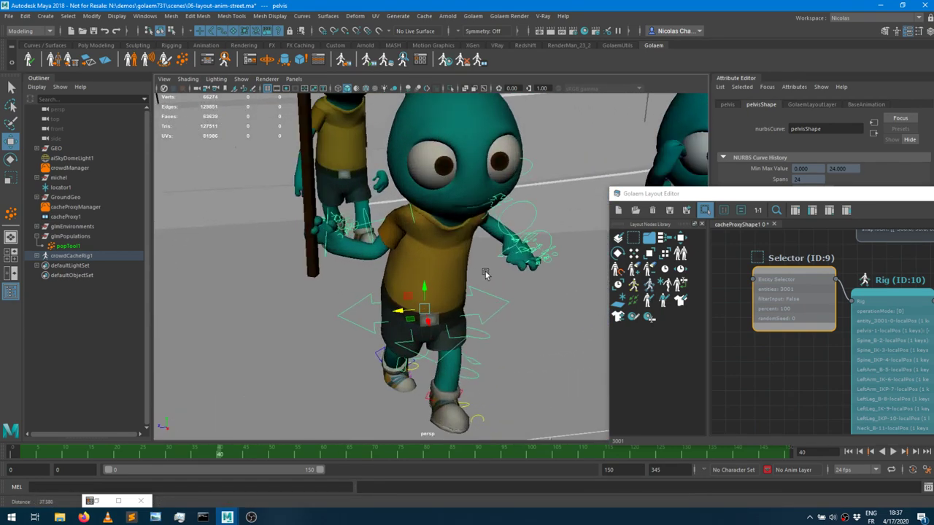
Rotate the RightArm_IK control to tilt the protest sign.
left_click(326, 256)
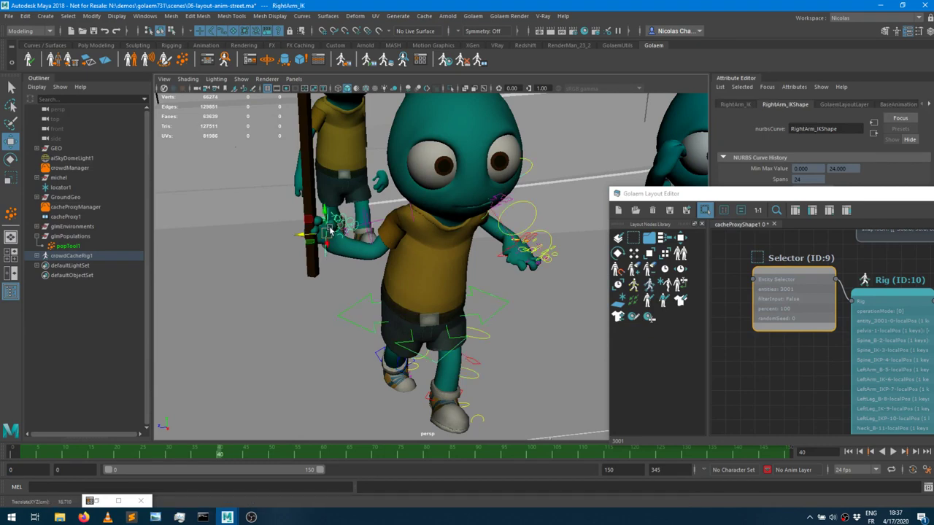
key("e")
left_click_drag(334, 213, 326, 220)
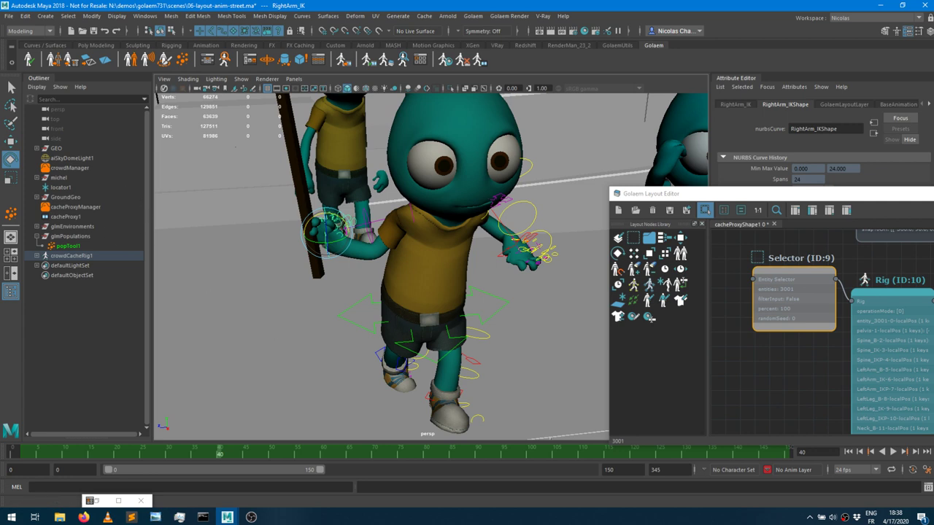
Add a Kill node beside the Rig node in the layout graph and select it.
key("alt+Tab")
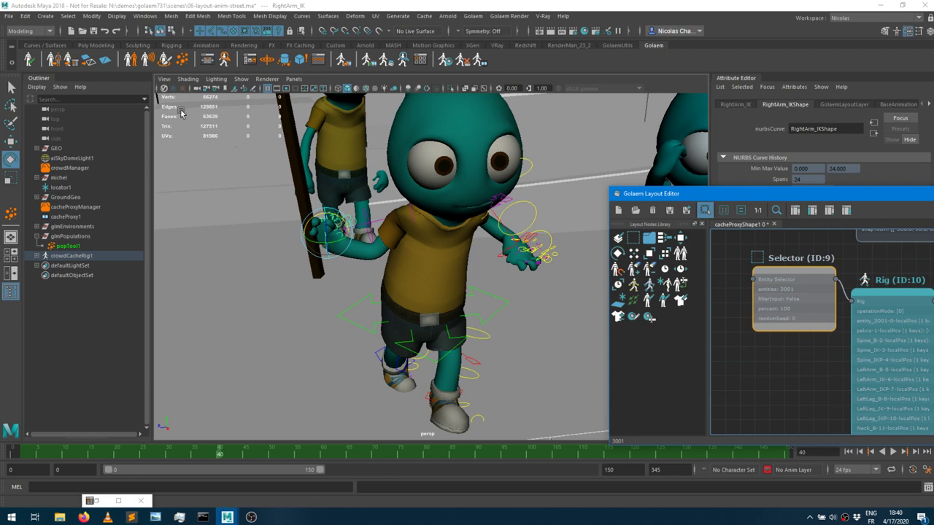
left_click_drag(712, 200, 367, 95)
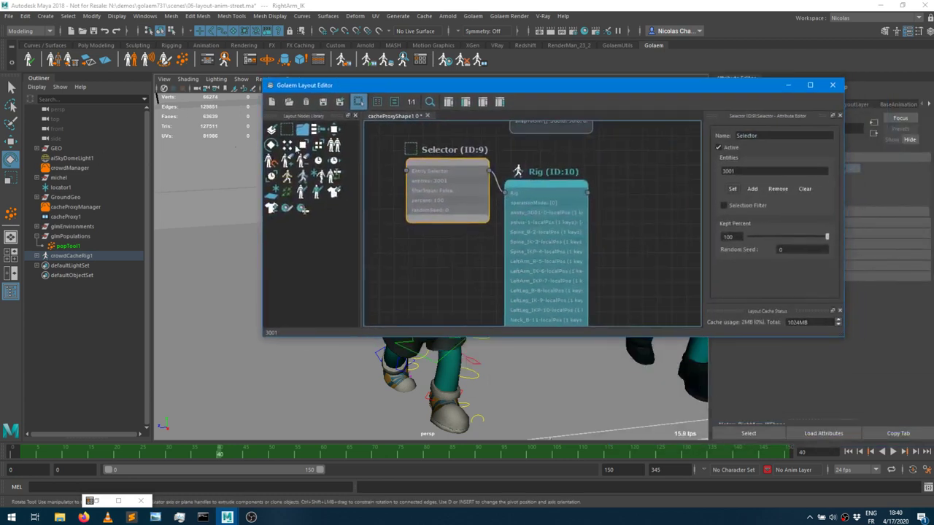
left_click_drag(296, 162, 659, 203)
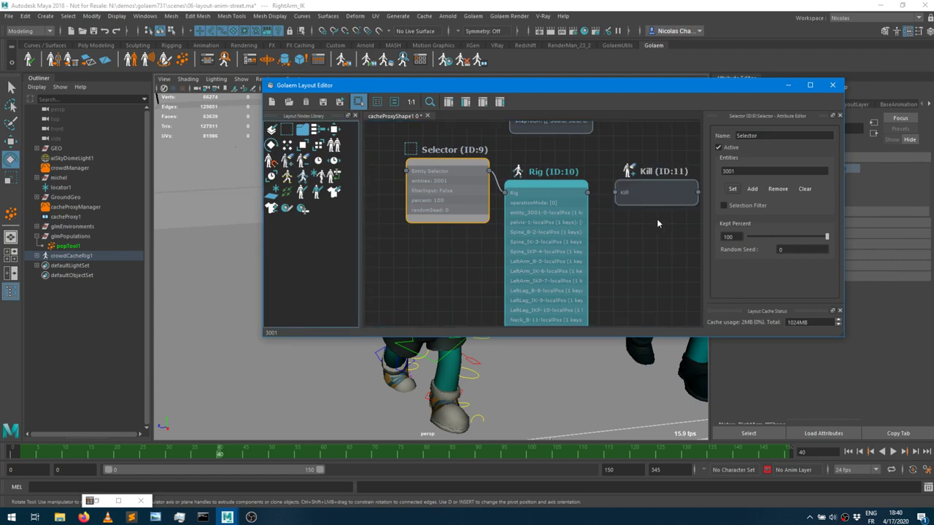
left_click(658, 189)
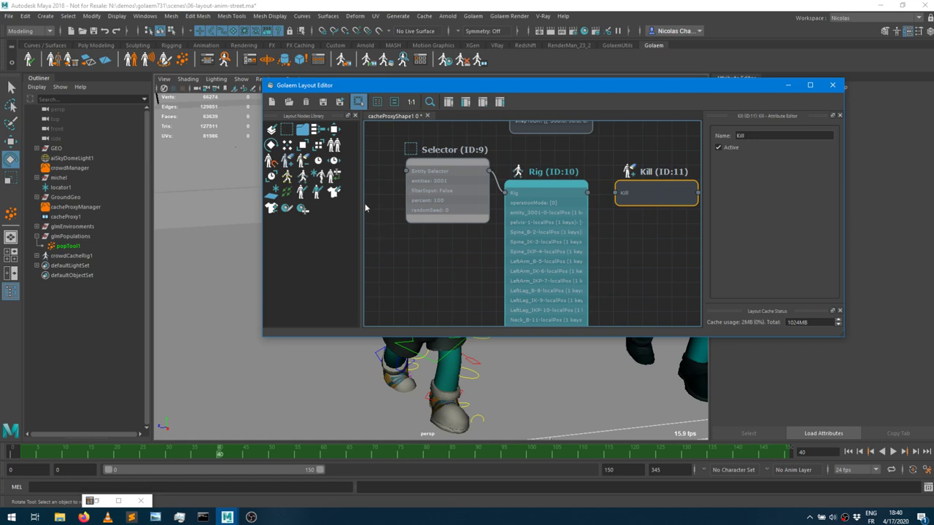
Add an Unkill node to the layout graph below the Kill node.
left_click_drag(303, 162, 654, 249)
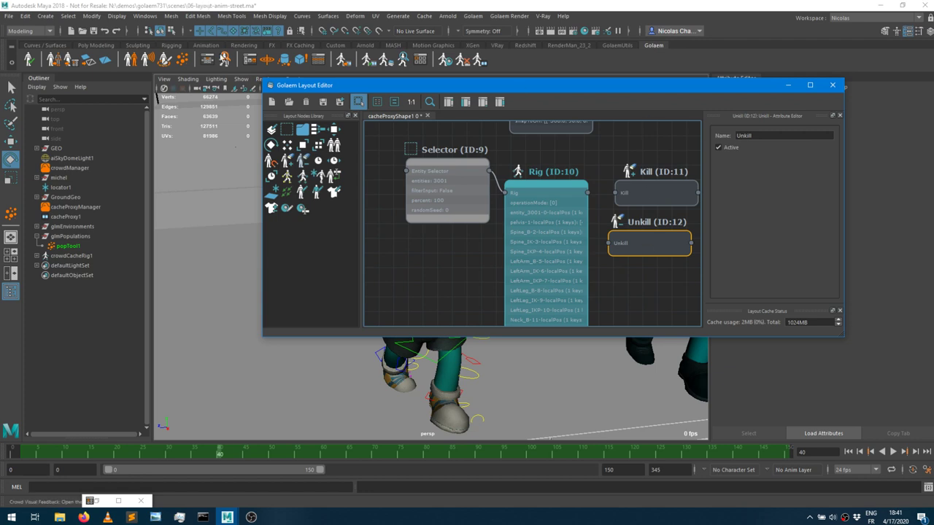
Create a behavior container in the Behavior Editor and insert a Kill behavior into its flow.
left_click(208, 60)
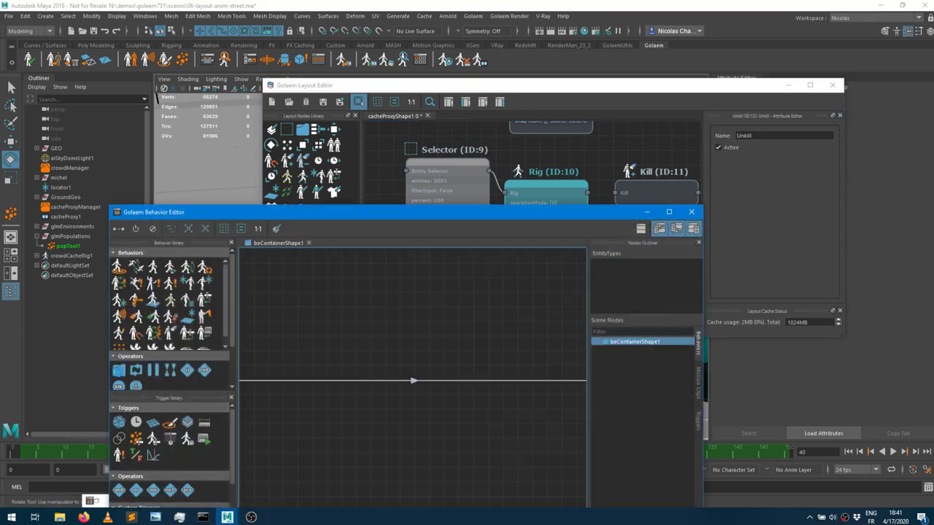
scroll(177, 290, "down", 1)
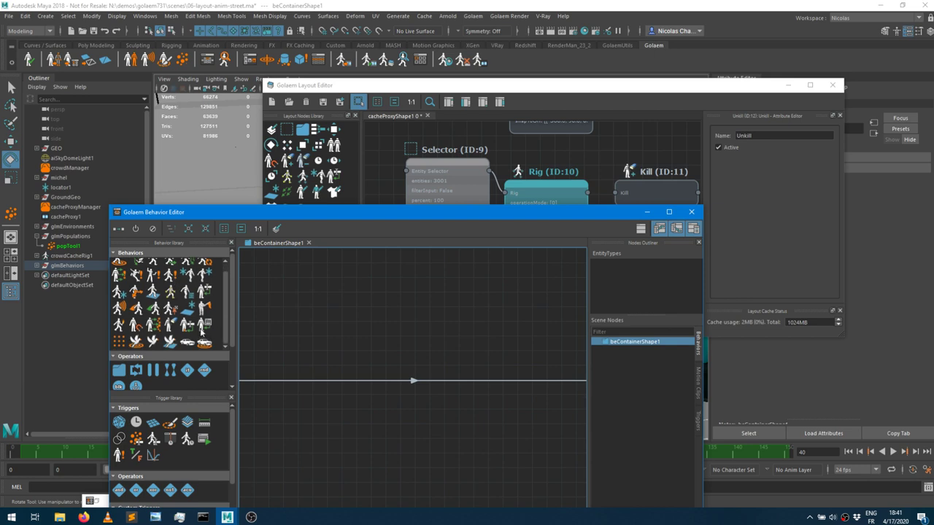
left_click_drag(170, 326, 433, 312)
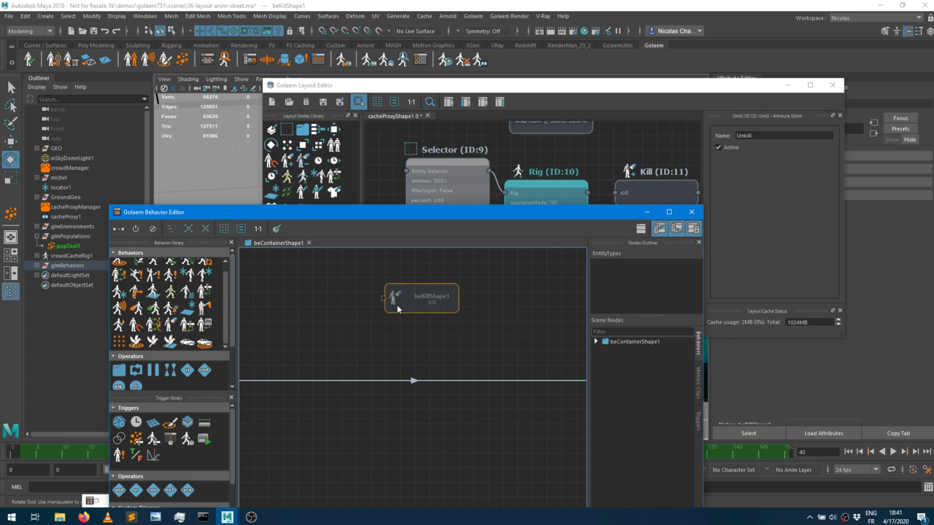
left_click_drag(416, 303, 409, 401)
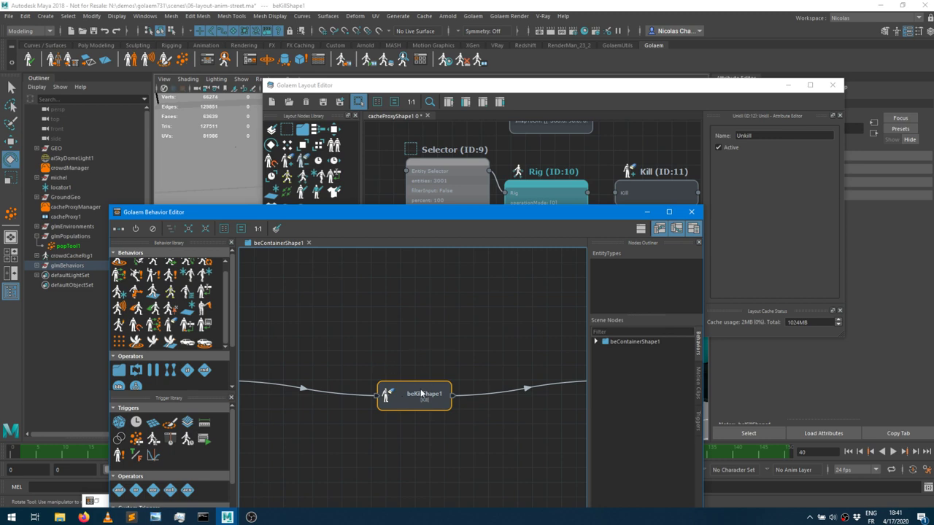
left_click(647, 213)
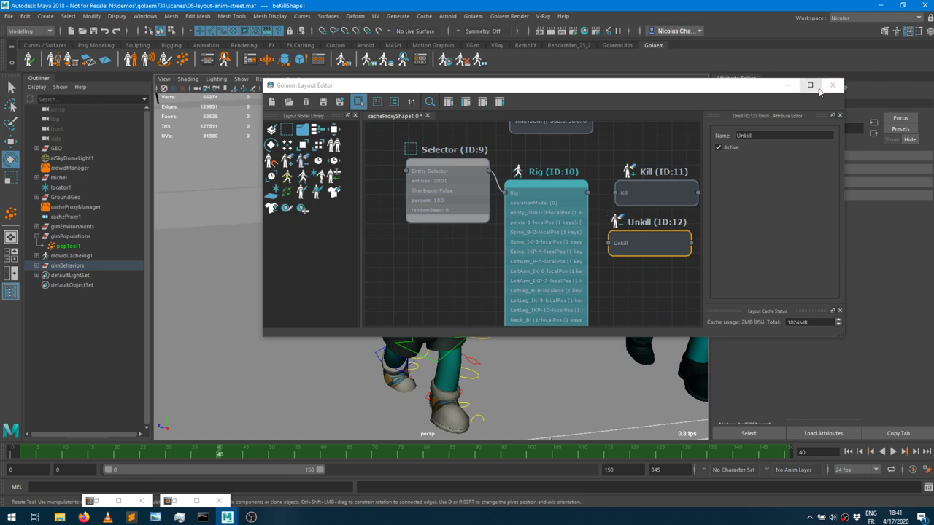
Show the cacheProxyShape1 attributes of cacheProxy1 and view the characters gathered on the sidewalk.
left_click(789, 85)
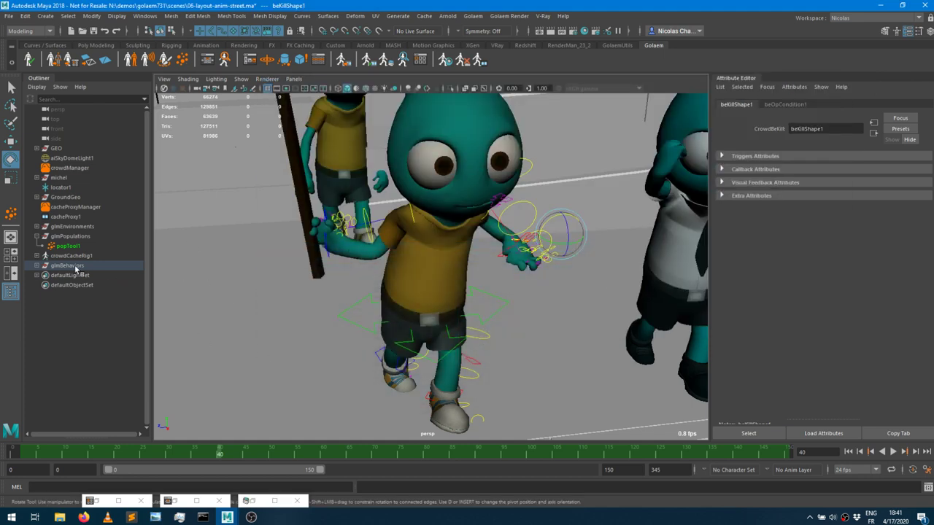
left_click(62, 217)
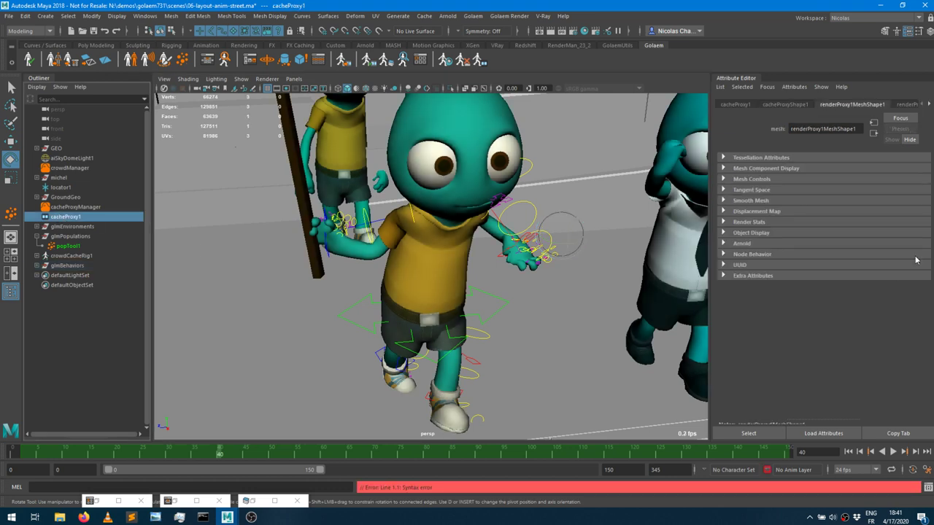
left_click(775, 106)
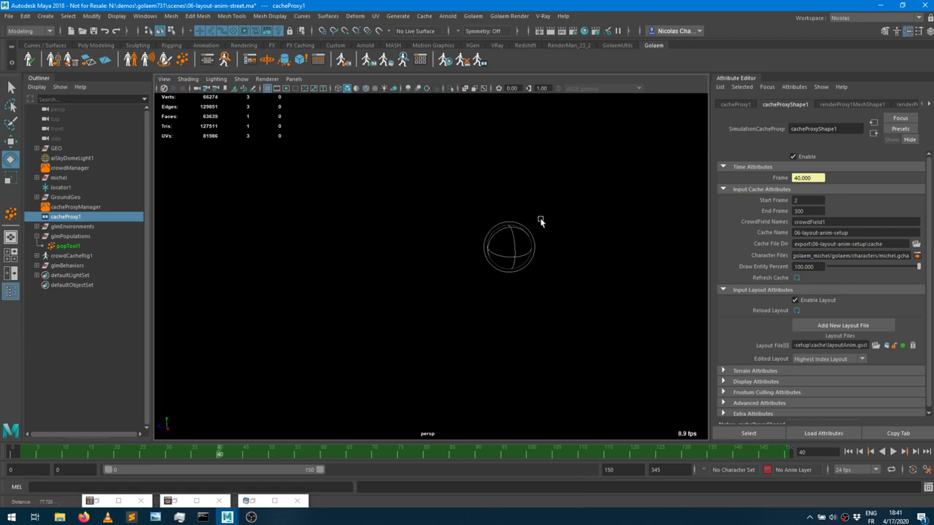
left_click_drag(541, 221, 497, 184, "alt")
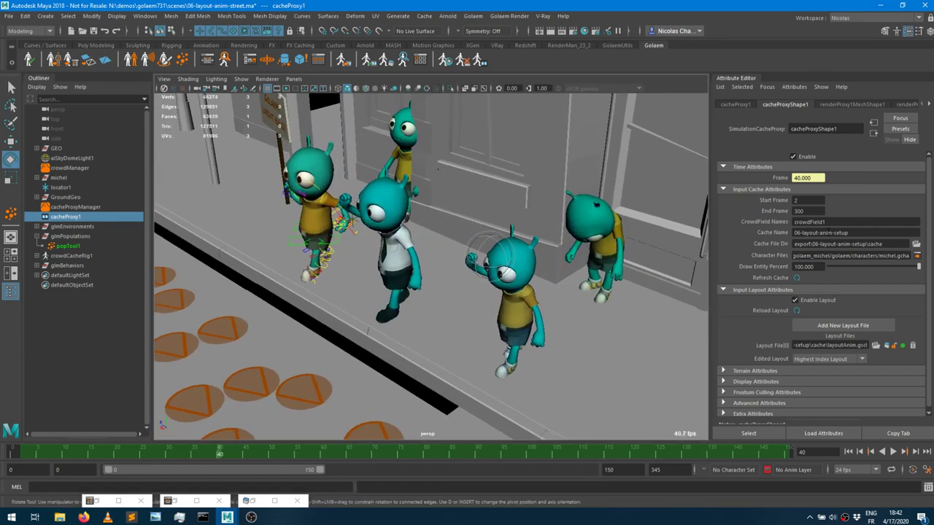
left_click_drag(407, 259, 509, 195, "alt")
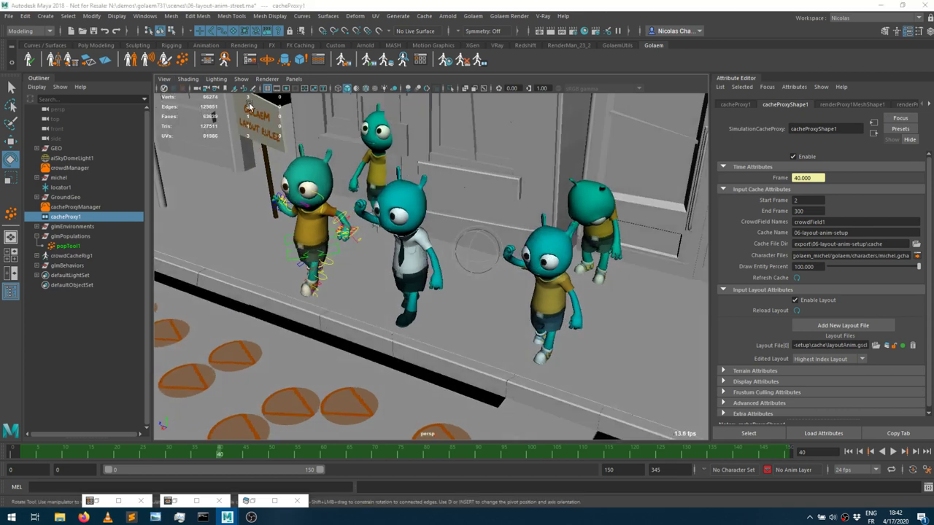
Review the existing layout graph of cacheProxyShape1 and examine the whole protest crowd along the street.
left_click(649, 129)
left_click(385, 61)
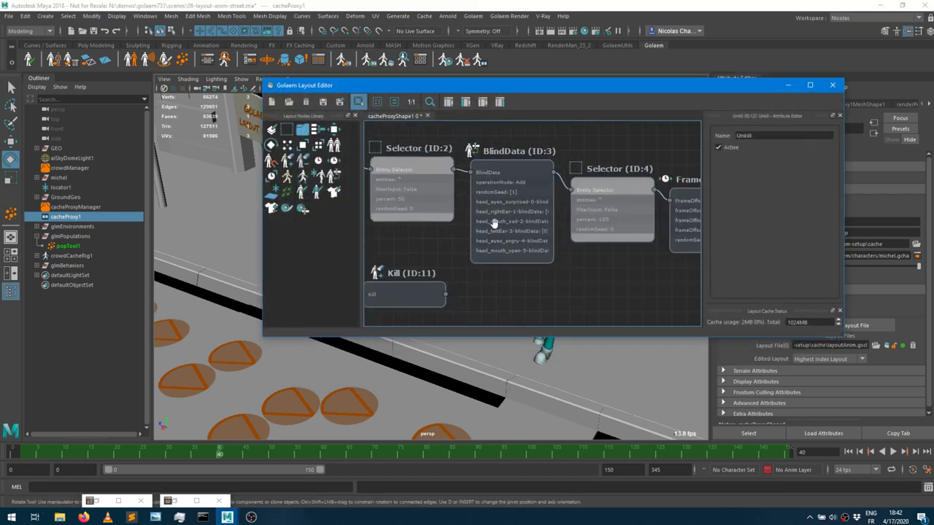
left_click(539, 194)
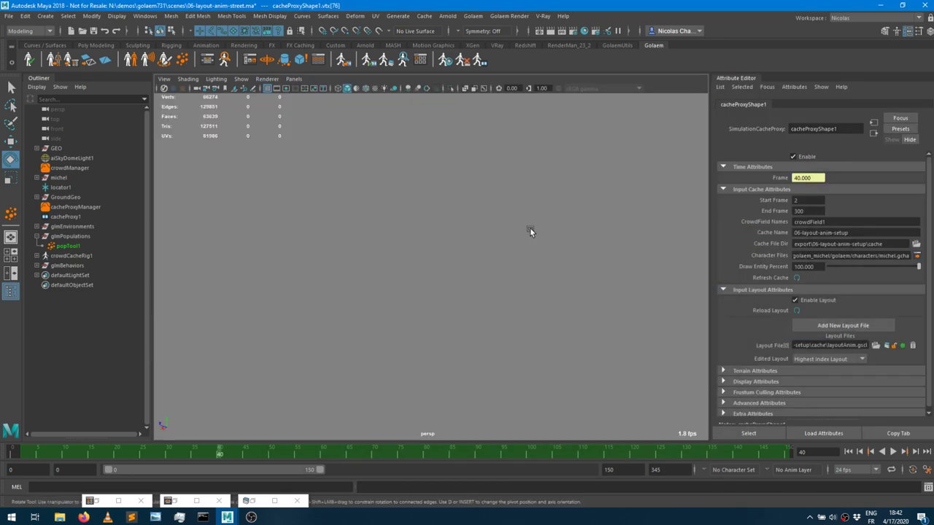
left_click_drag(476, 223, 516, 146, "alt")
scroll(511, 174, "down", 1)
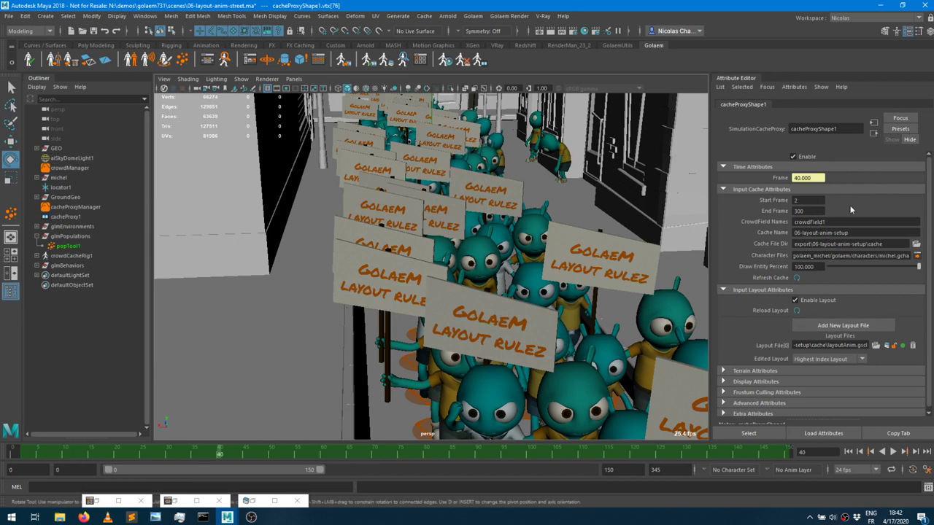
left_click_drag(496, 235, 457, 228, "alt")
scroll(457, 227, "down", 3)
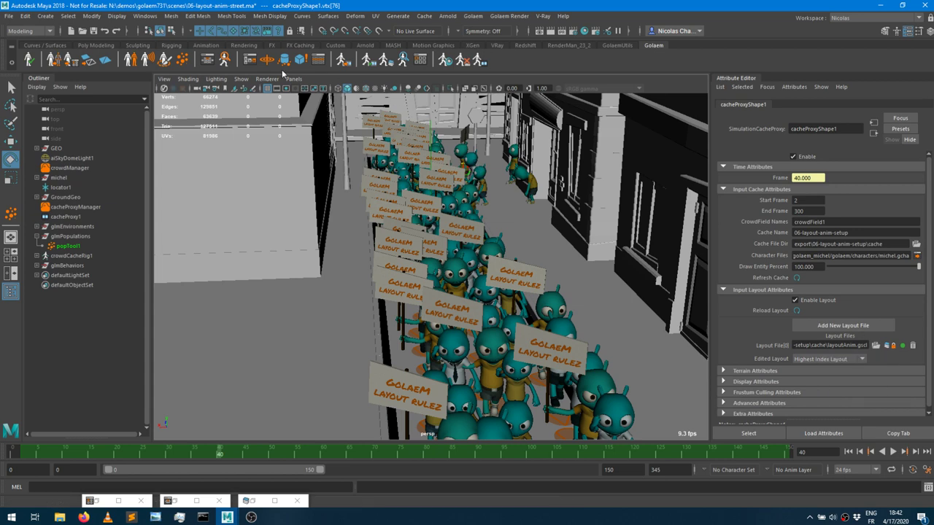
left_click(385, 60)
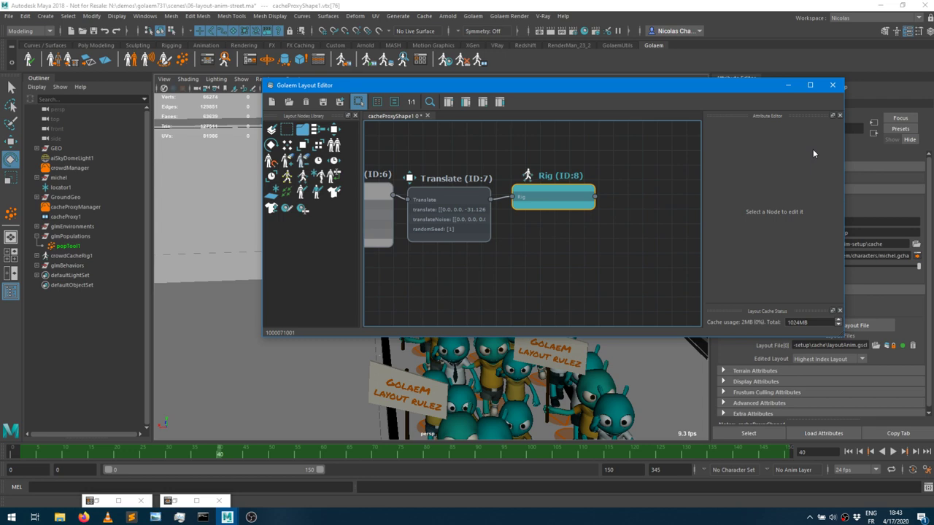
left_click(788, 85)
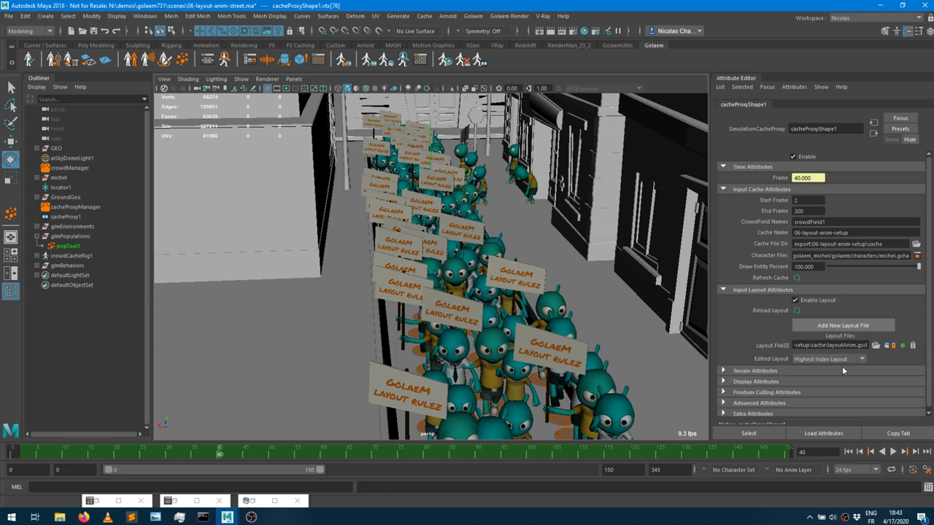
Add a second layout file to the cache proxy and open its empty graph in the Layout Editor.
left_click(836, 325)
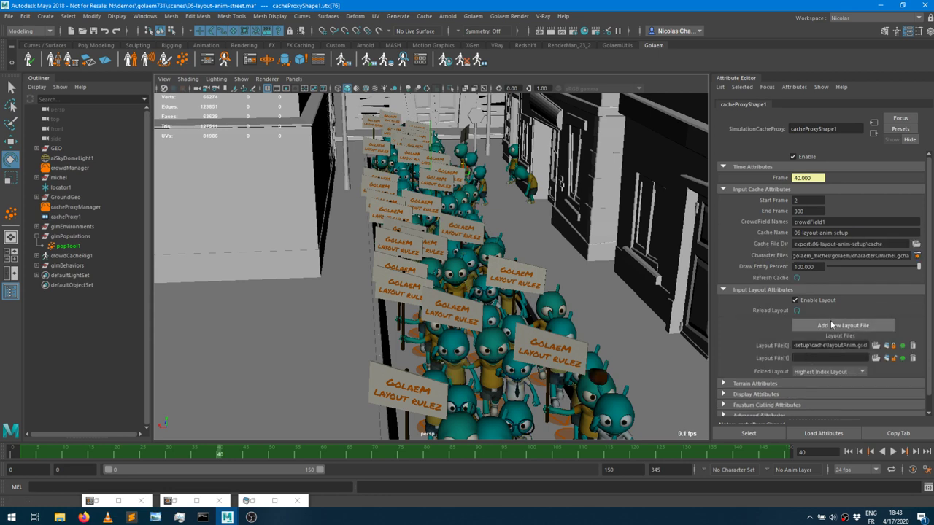
left_click(389, 62)
left_click_drag(429, 85, 763, 118)
left_click_drag(477, 257, 448, 270, "alt")
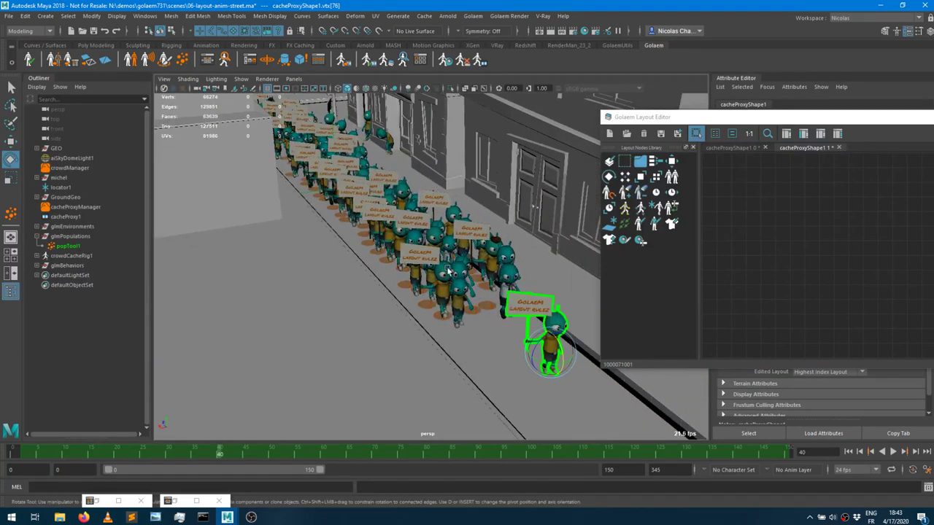
left_click(461, 329)
middle_click(454, 310)
key("F8")
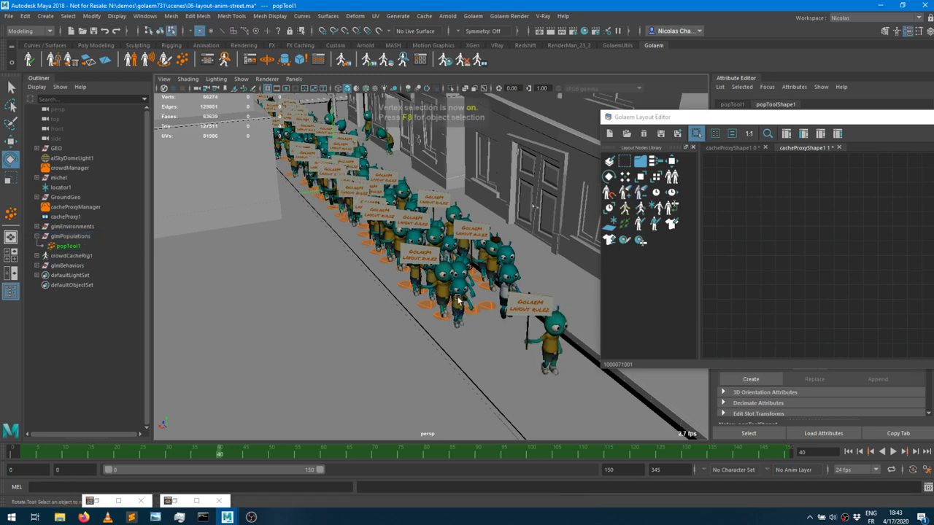
left_click(454, 305)
left_click_drag(629, 159, 766, 208)
left_click_drag(788, 116, 588, 121)
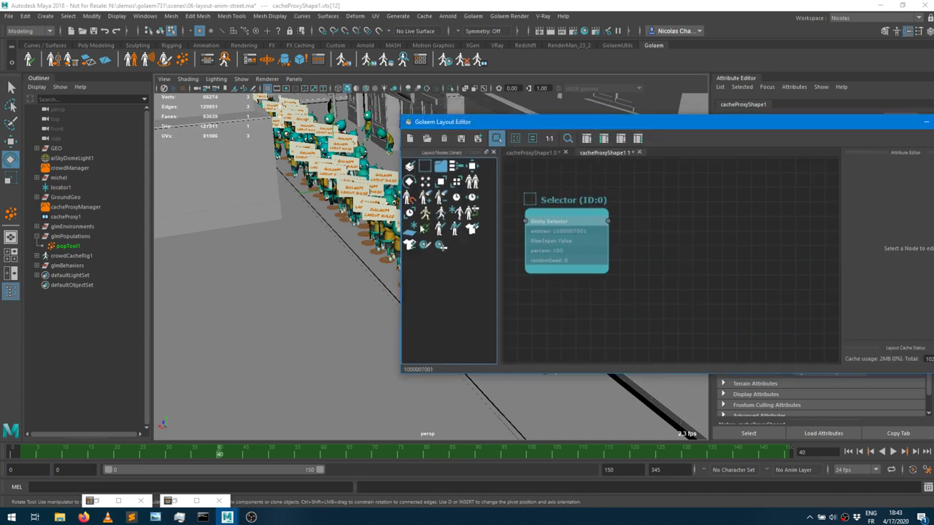
Add a Kill node to the new layout and connect the Selector's output to it.
left_click_drag(561, 218, 573, 217)
left_click_drag(426, 199, 682, 232)
left_click_drag(619, 221, 647, 235)
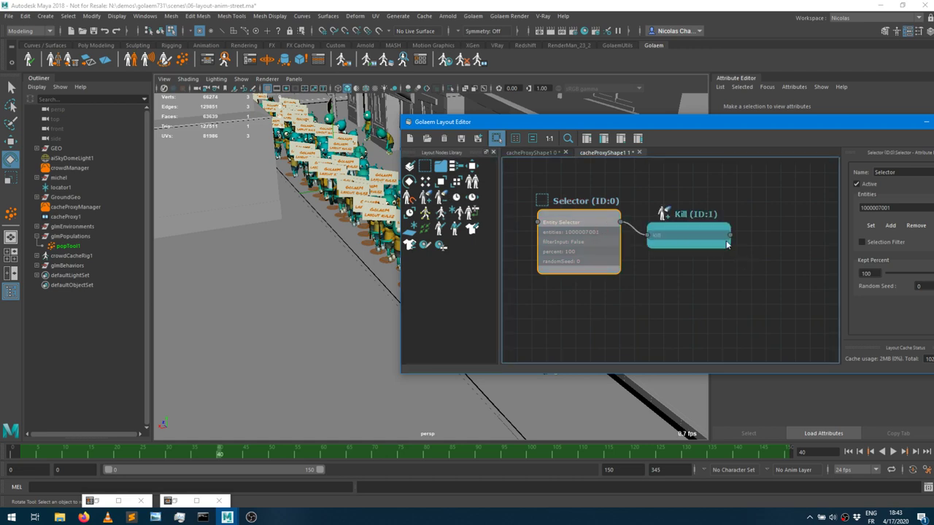
Select cacheProxy1 and show its cacheProxyShape1 attributes alongside the Layout Editor.
left_click_drag(637, 124, 742, 210)
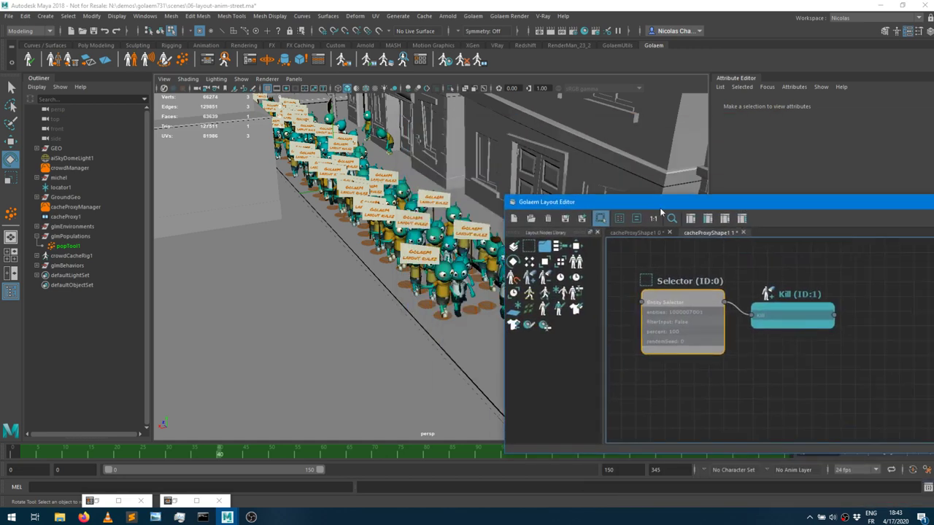
left_click(65, 217)
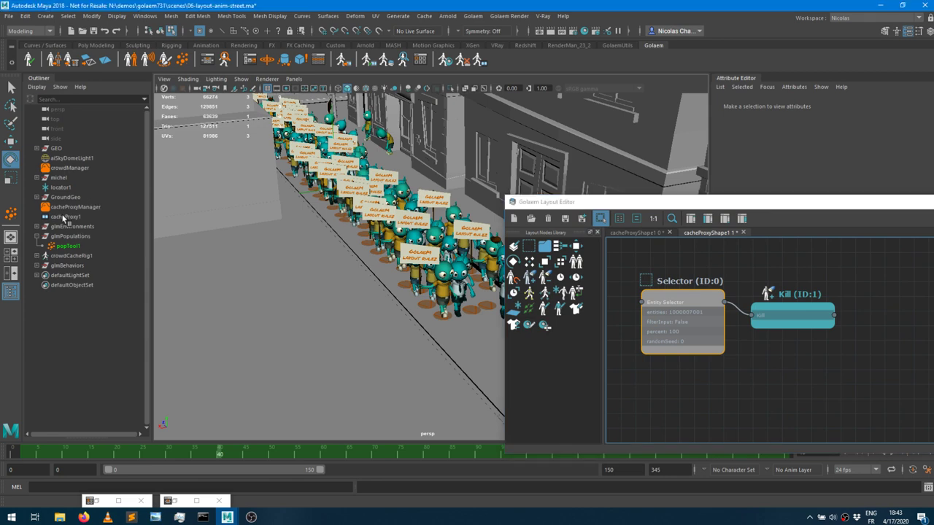
left_click(663, 212)
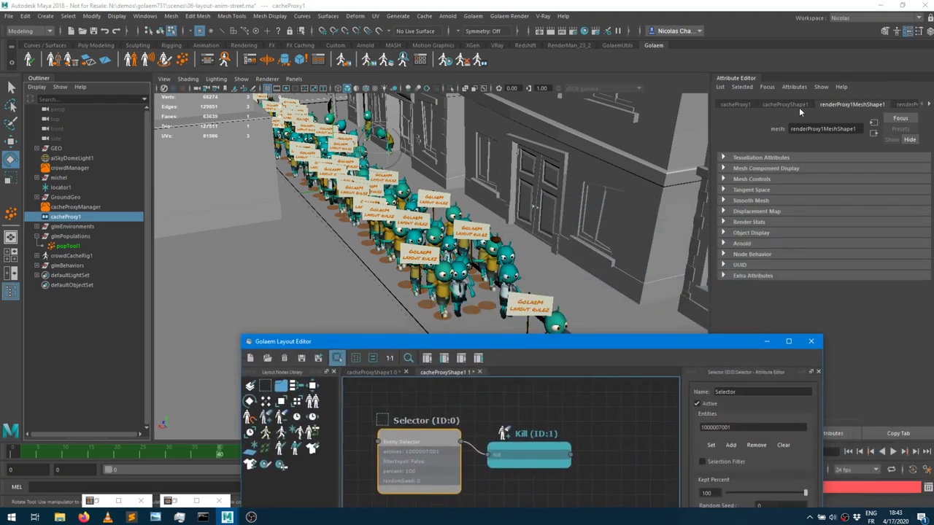
left_click(785, 104)
left_click_drag(744, 348, 549, 284)
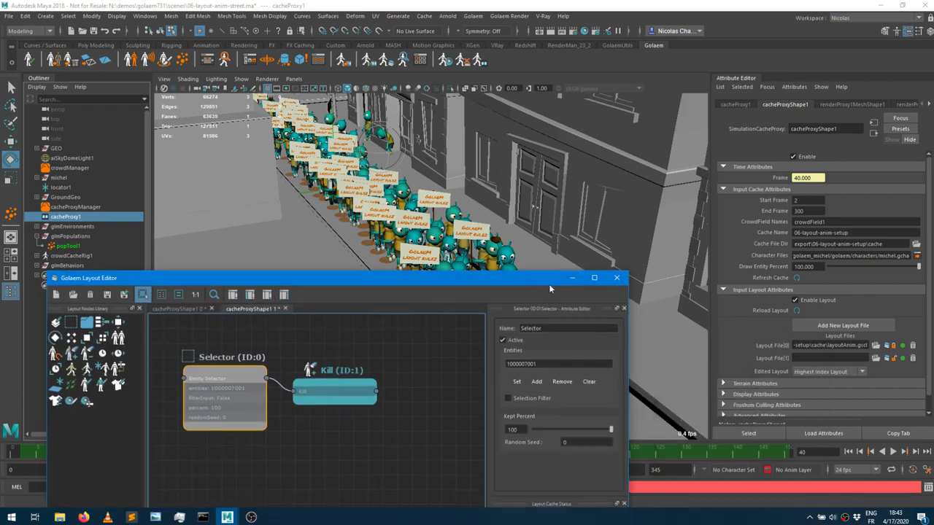
Save the new layout as layoutshot01 in the export folder 06-layout-anim-setup.
left_click(107, 295)
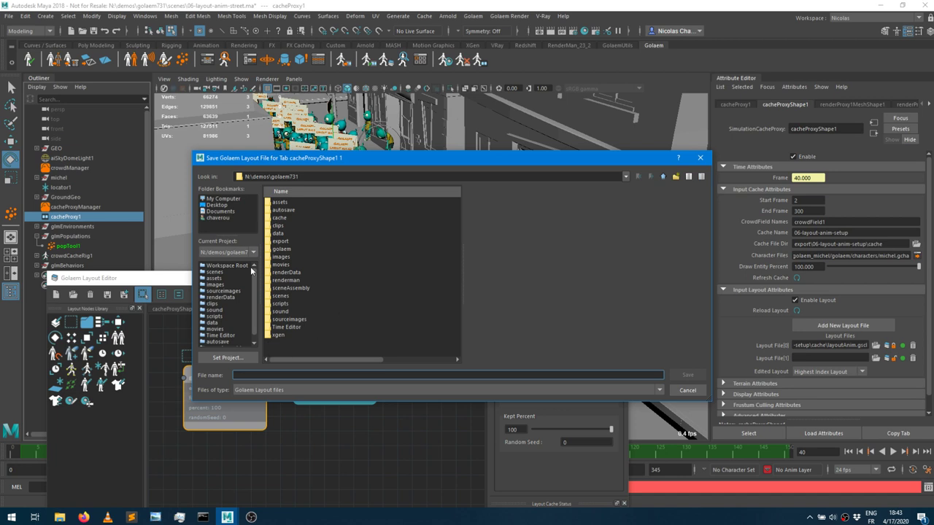
left_click(282, 242)
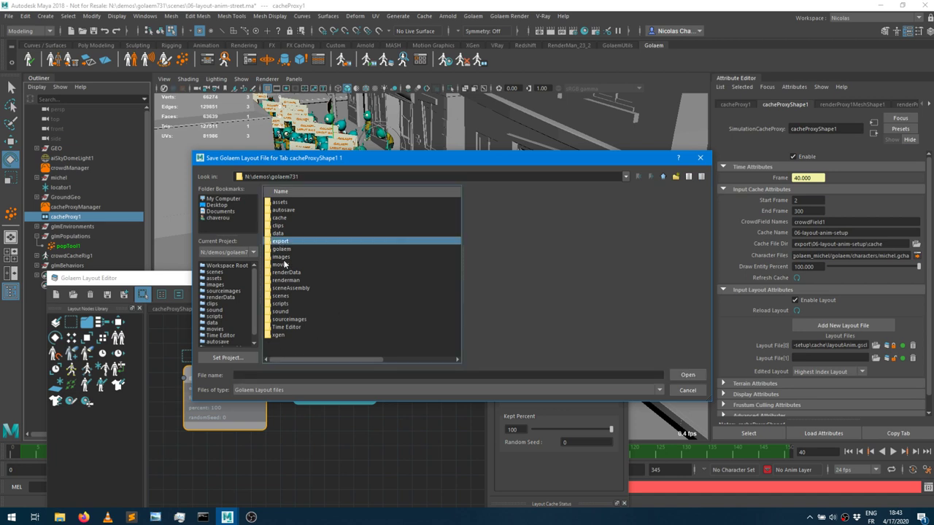
key("Return")
double_click(296, 225)
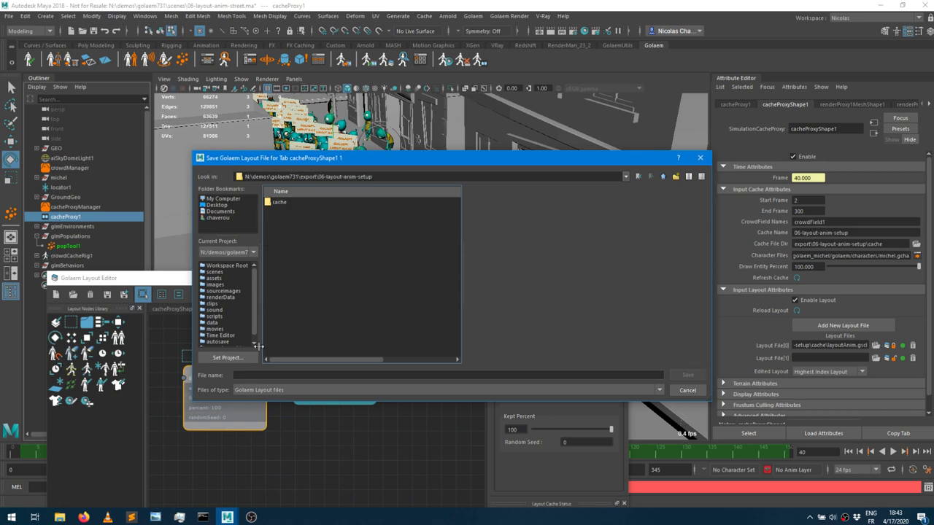
left_click(258, 376)
type("lay")
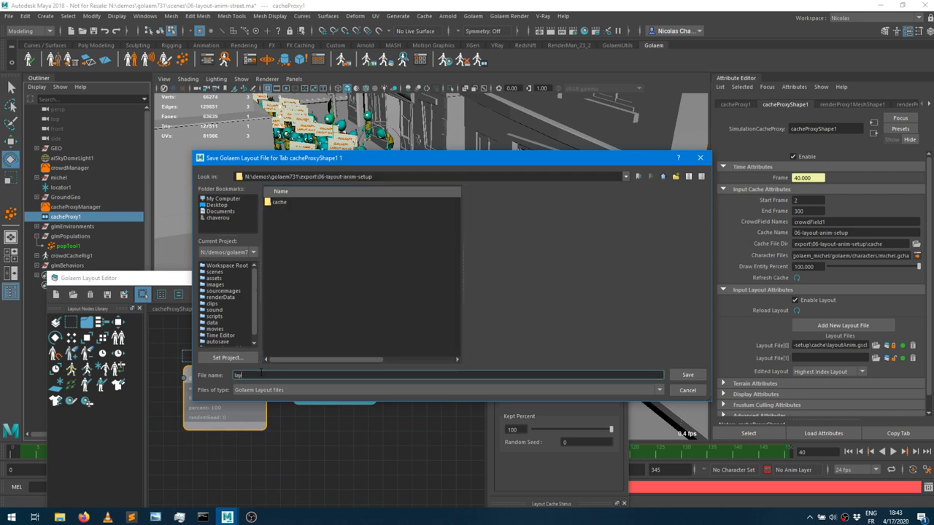
type("outshot31")
key("Return")
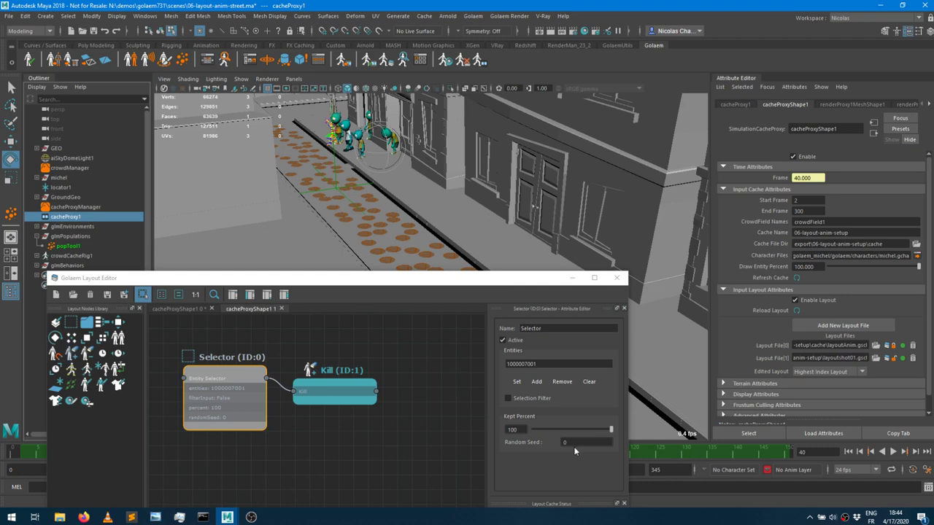
Play the animation with the saved layout applied and view the node graph of the first layout file.
key("alt+v")
left_click_drag(386, 282, 632, 235)
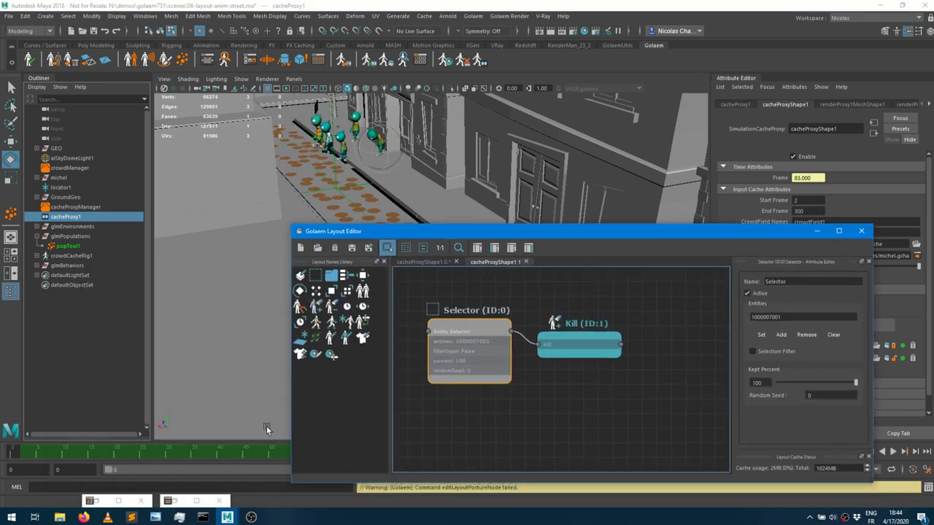
left_click(434, 264)
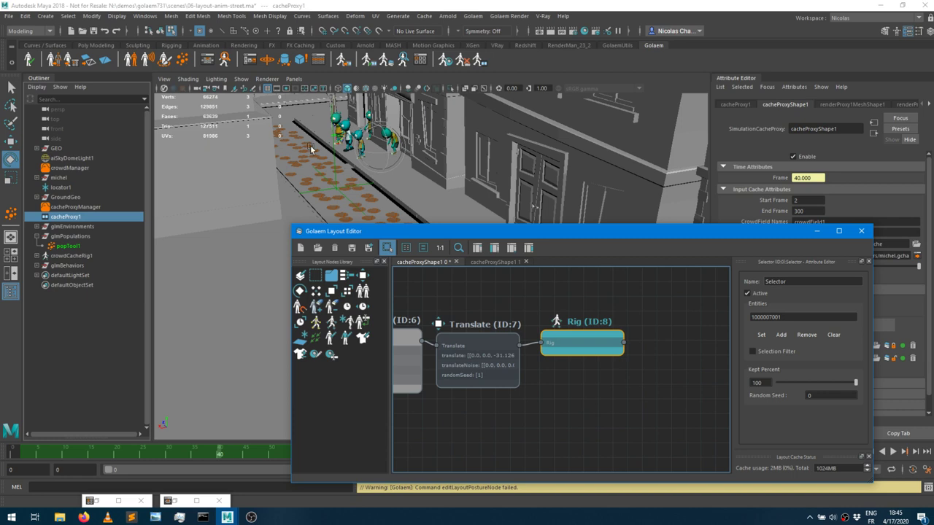
left_click_drag(467, 304, 700, 291)
Remove the second layout file, layoutshot01, from the cache proxy.
left_click(816, 231)
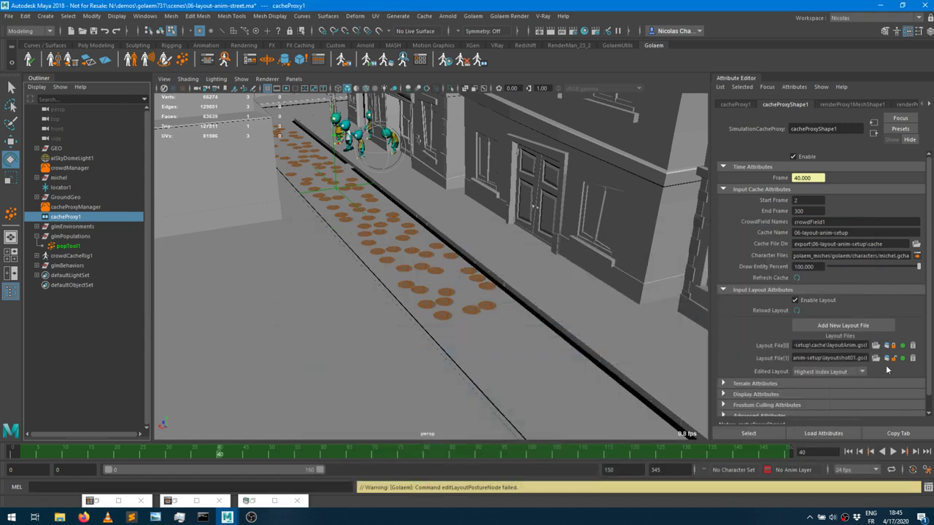
left_click(912, 359)
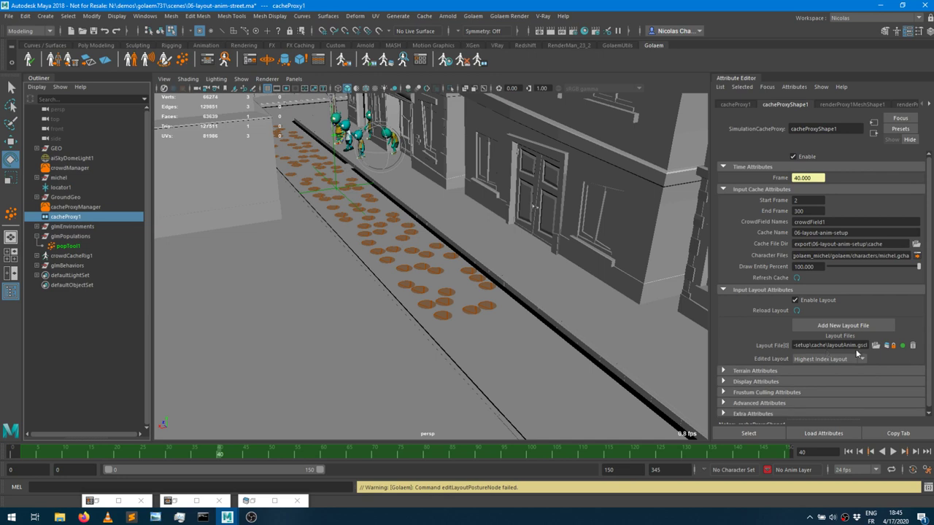
Open the Layout Editor on the first layout file and view the sign-holder at the Translate node (ID:7).
left_click_drag(480, 276, 482, 310, "alt")
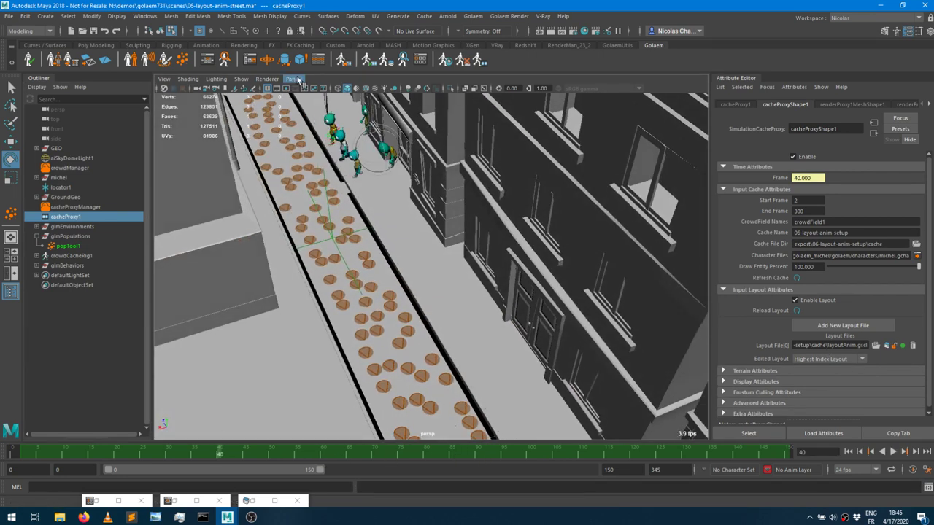
left_click(392, 62)
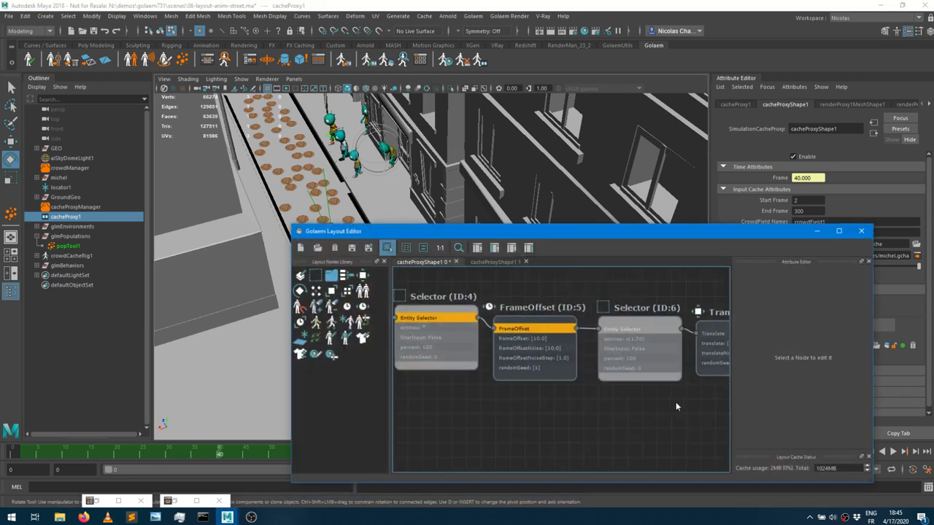
middle_click_drag(676, 407, 414, 387)
left_click(442, 346)
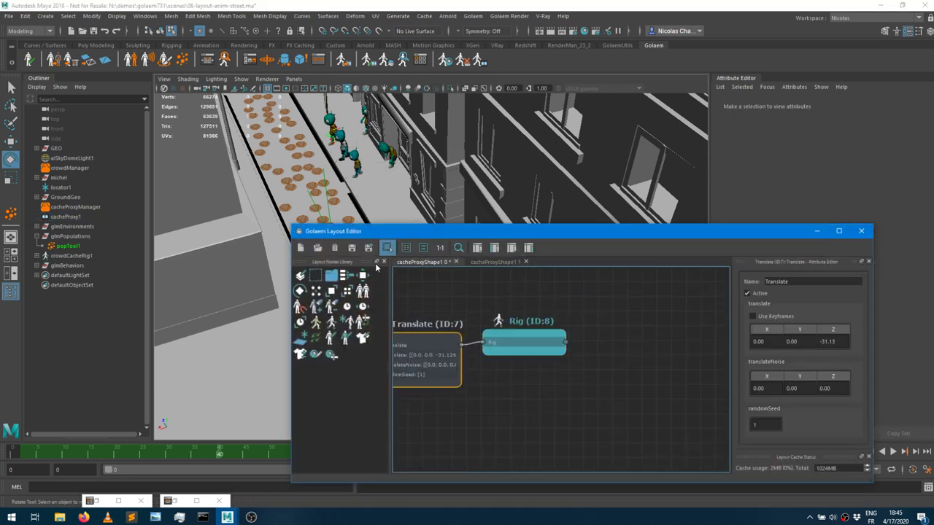
left_click_drag(379, 231, 669, 175)
left_click(421, 178)
left_click_drag(422, 179, 445, 226, "alt")
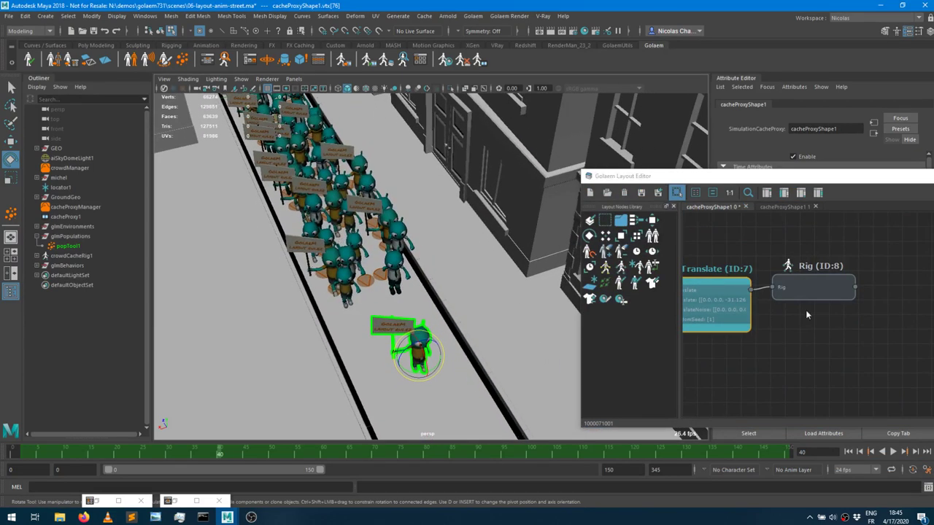
left_click_drag(371, 248, 349, 213, "alt")
scroll(423, 223, "up", 3)
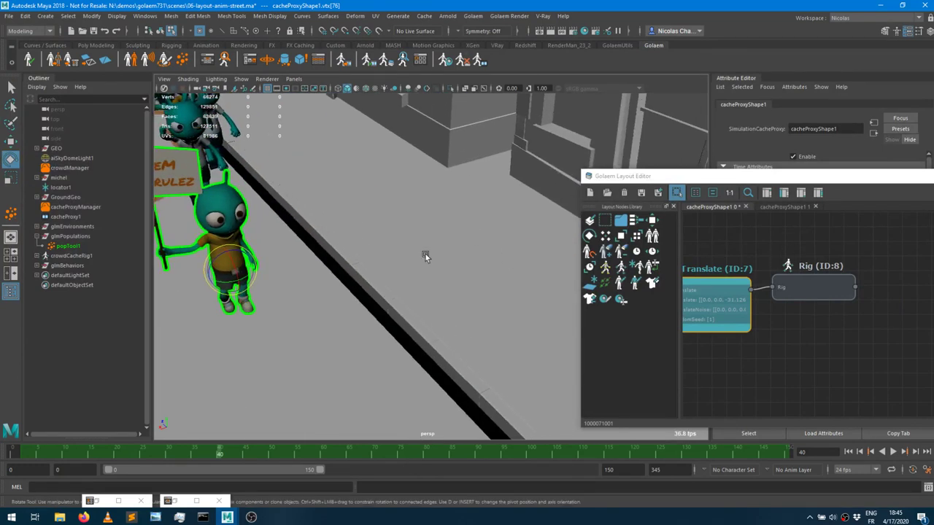
Disconnect the Rig node (ID:8) from Translate (ID:7) and attach a new LookAt node in its place.
left_click(839, 278)
left_click_drag(839, 278, 861, 254)
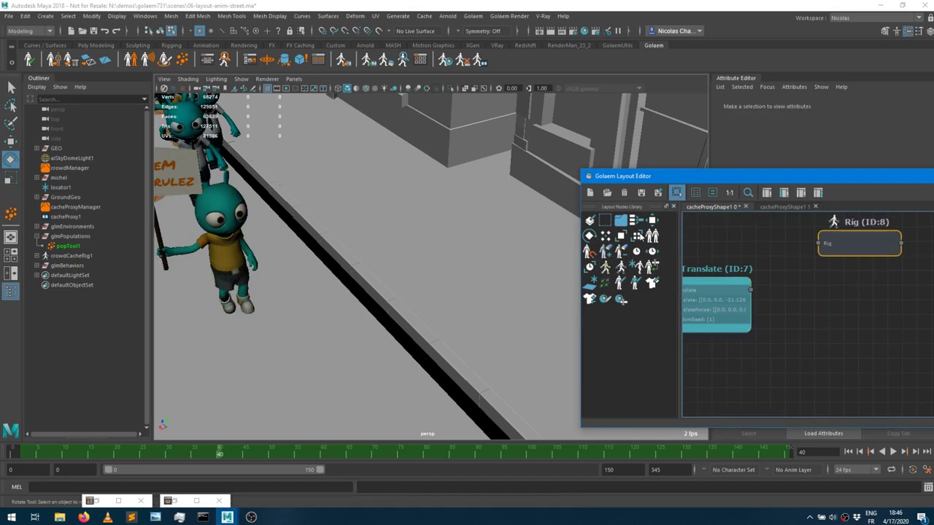
left_click_drag(637, 267, 831, 303)
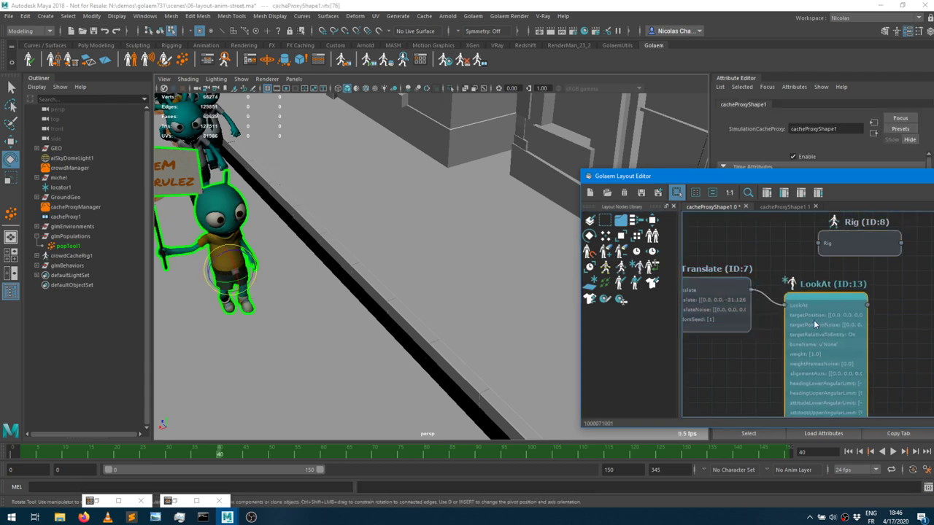
left_click_drag(831, 180, 532, 184)
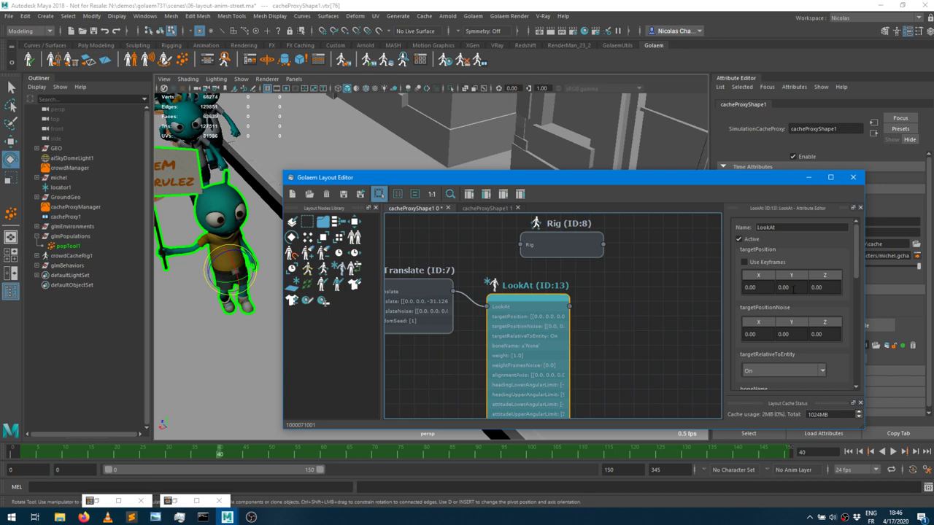
Enable keyframes for the LookAt node's targetPosition and create locators for its keyframed attributes.
right_click(546, 302)
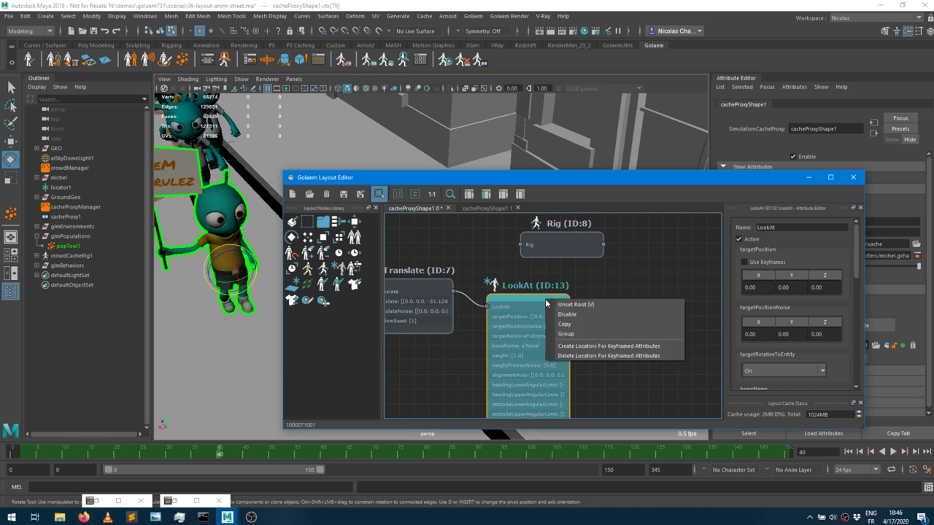
left_click(823, 243)
left_click(745, 262)
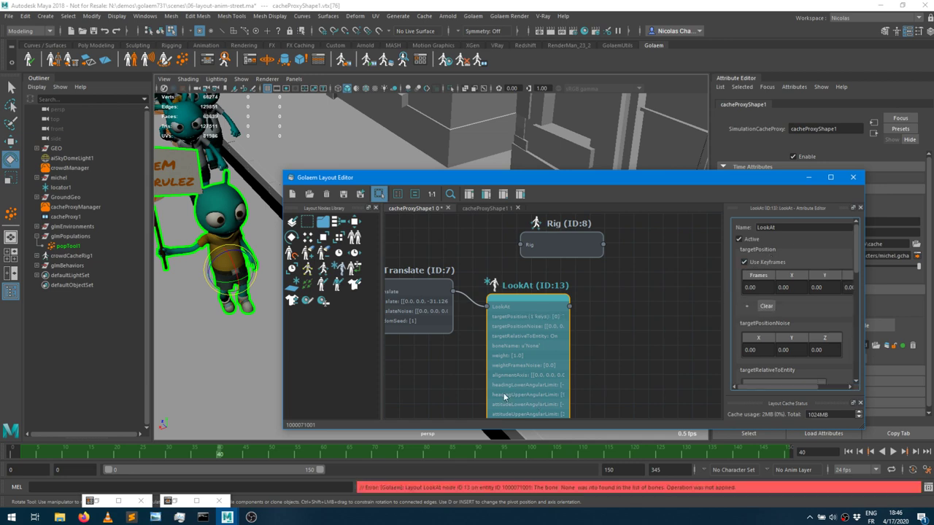
right_click(528, 310)
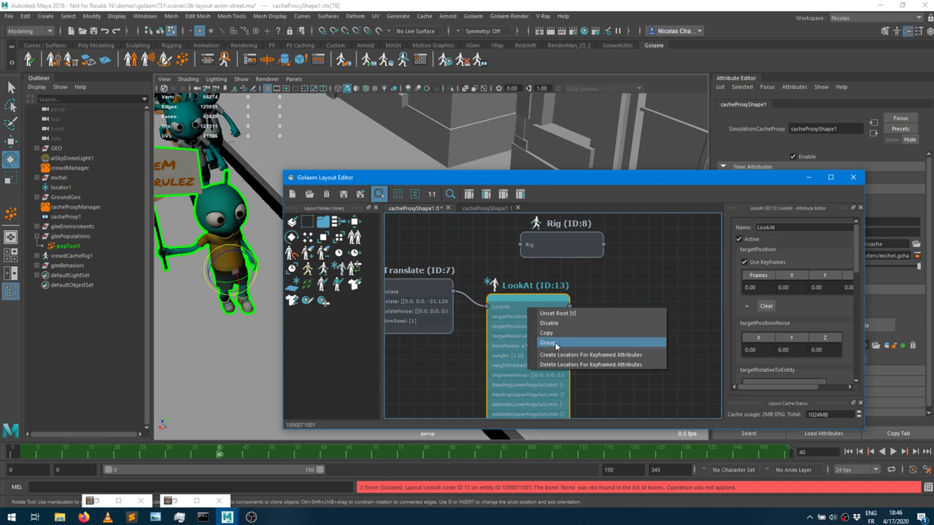
left_click(557, 356)
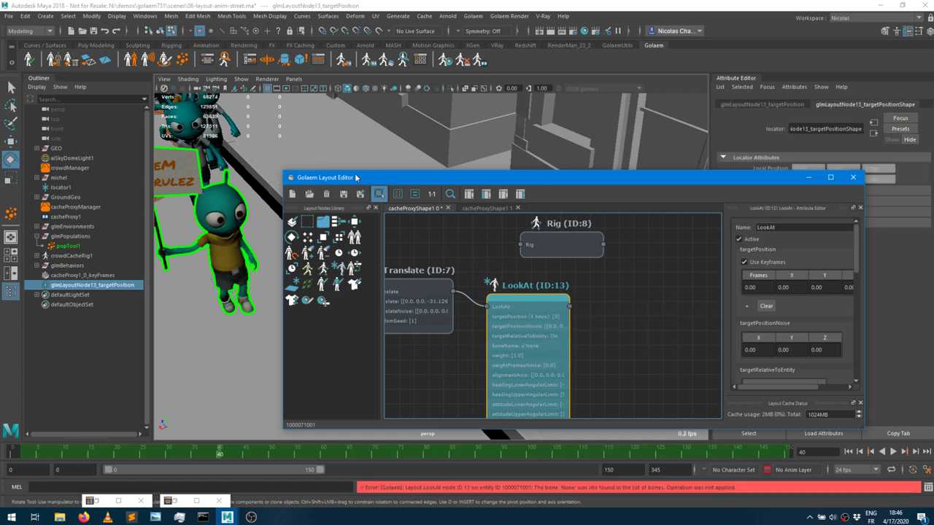
Select the glmLayoutNode13_targetPosition locator and move it from beside the bent-over character toward the street.
left_click_drag(358, 178, 520, 175)
left_click(224, 275)
left_click(134, 295)
left_click(120, 285)
key("f")
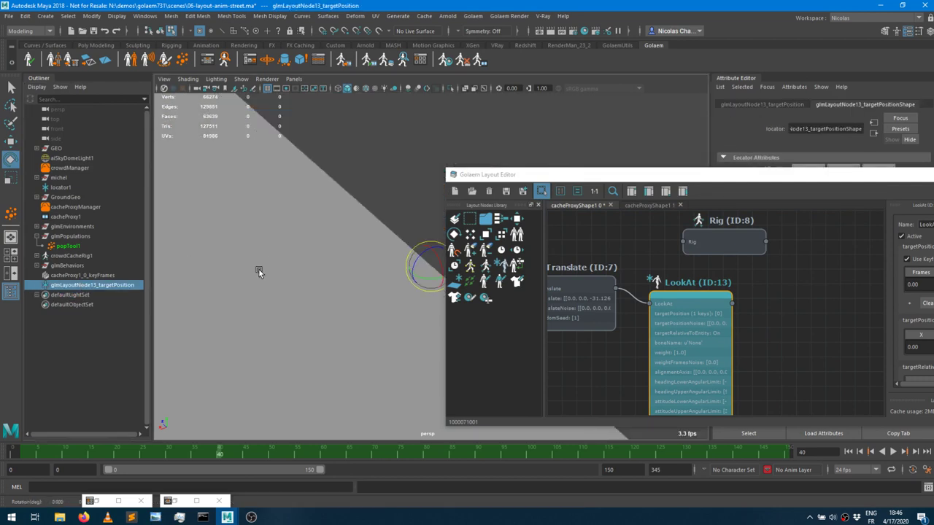
right_click_drag(421, 253, 198, 189, "alt")
key("w")
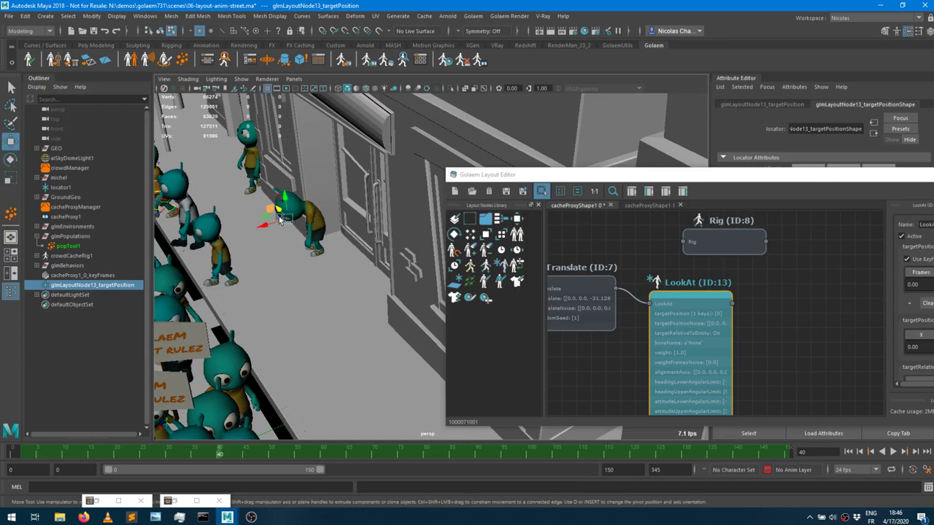
left_click_drag(286, 212, 175, 200)
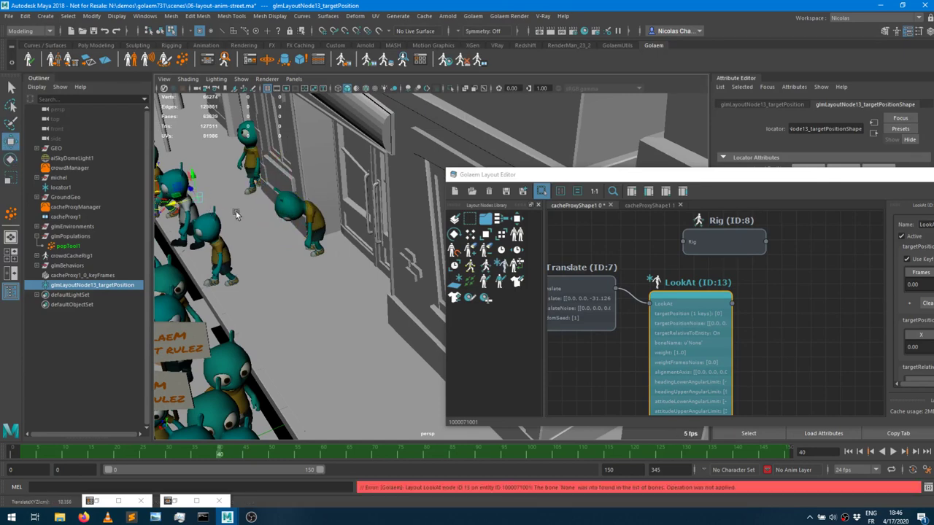
Scale the target position locator up to about 20.8 and move it further along the street beside the crowd.
key("r")
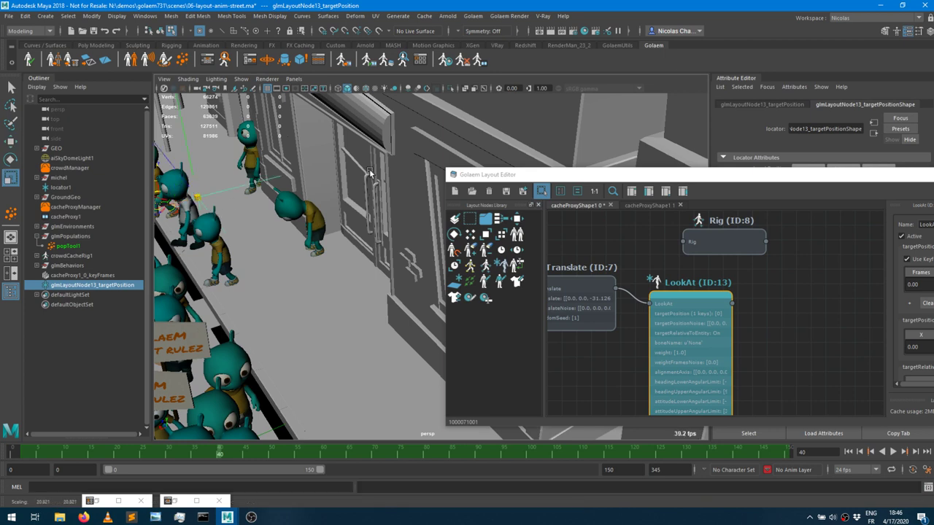
middle_click_drag(192, 211, 325, 216, "alt")
left_click_drag(341, 212, 376, 211, "alt")
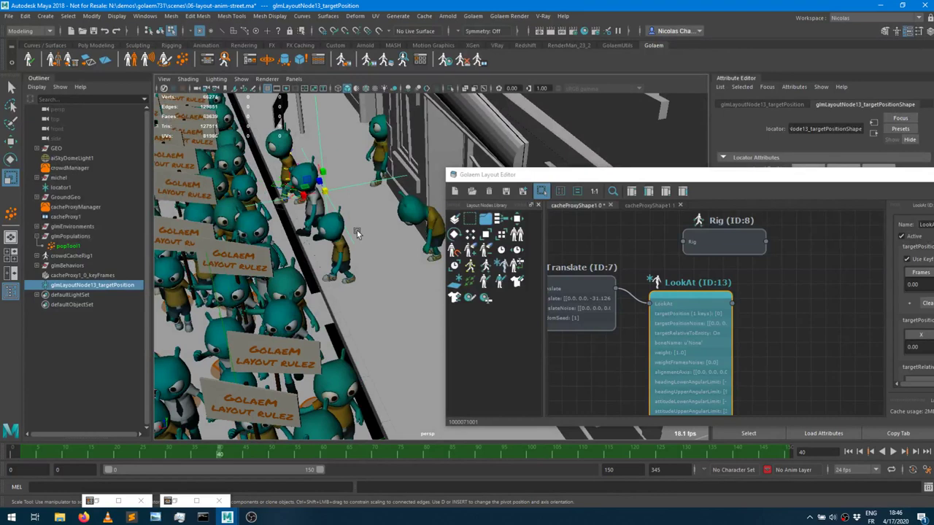
key("w")
left_click_drag(324, 188, 226, 127)
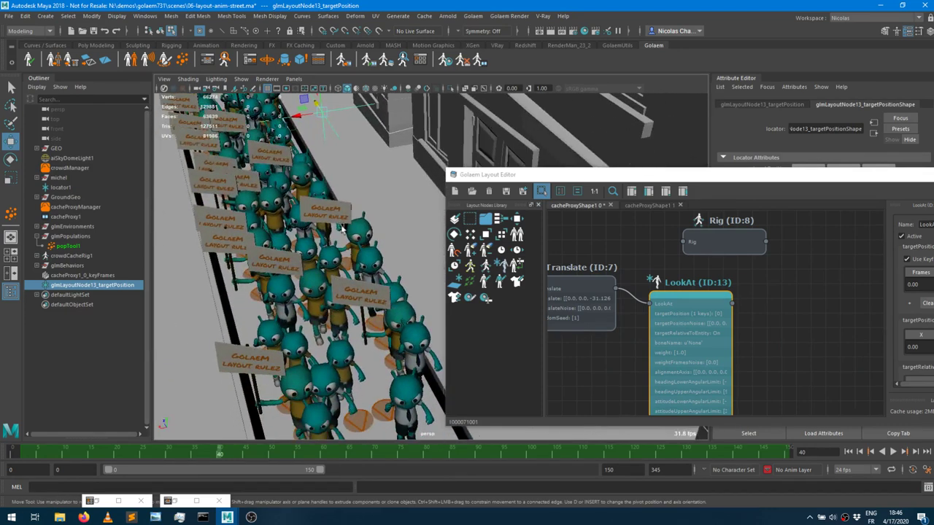
Detach the LookAt node from Translate (ID:7) and place it in an empty area below the node chain.
left_click_drag(343, 229, 328, 152, "alt")
middle_click_drag(629, 335, 764, 305)
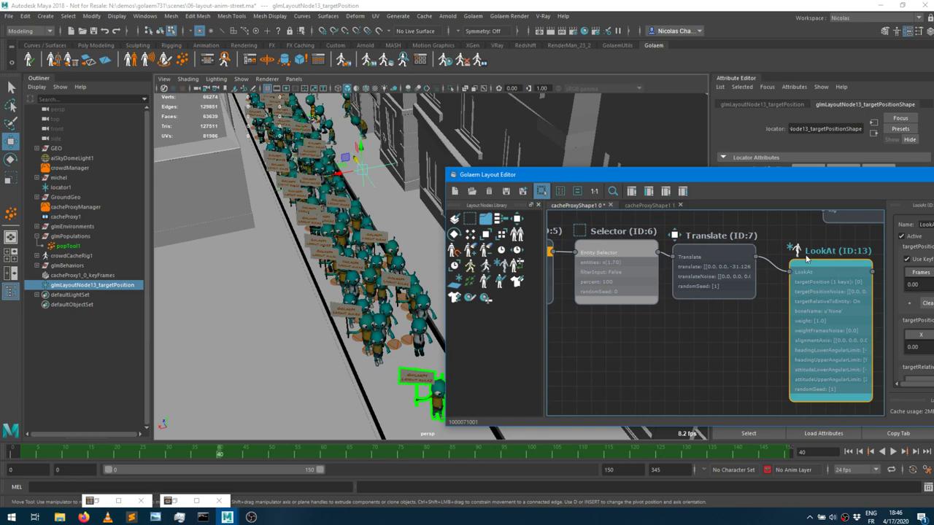
left_click_drag(836, 267, 809, 249)
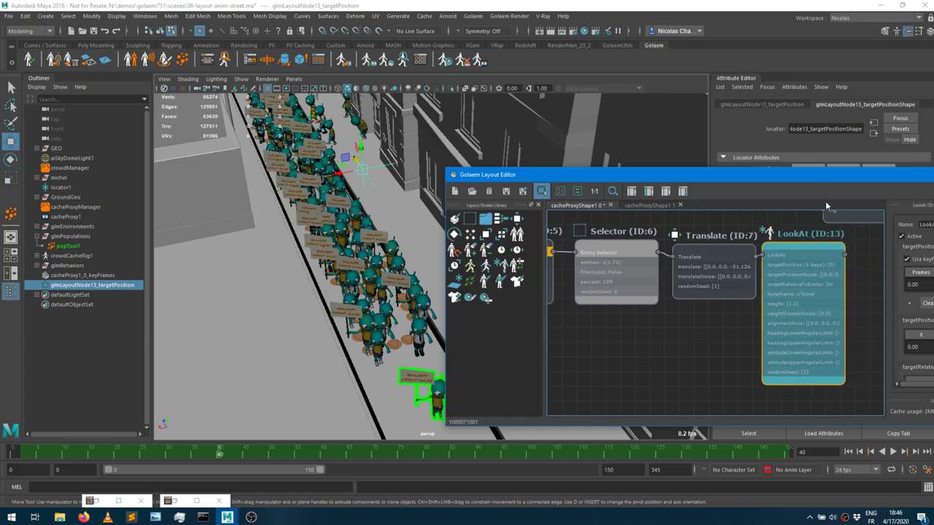
left_click_drag(343, 219, 272, 164, "alt")
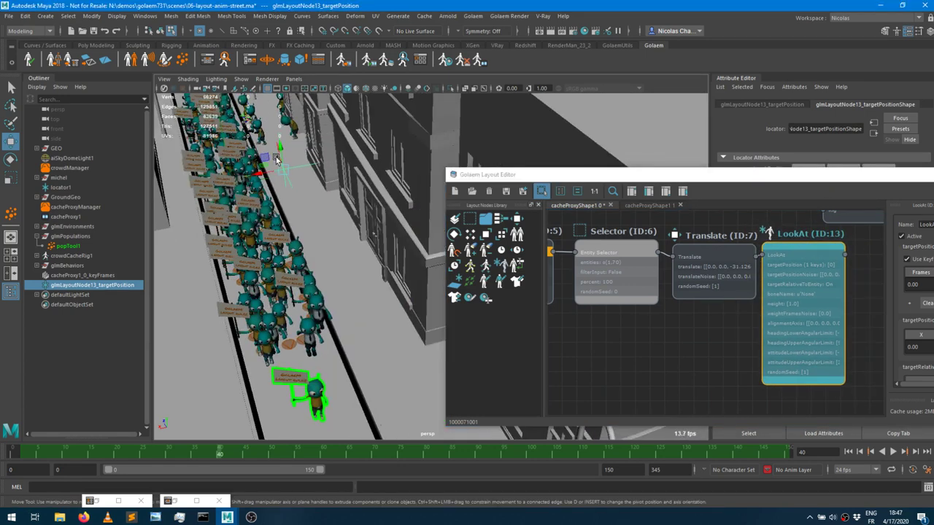
left_click(691, 400)
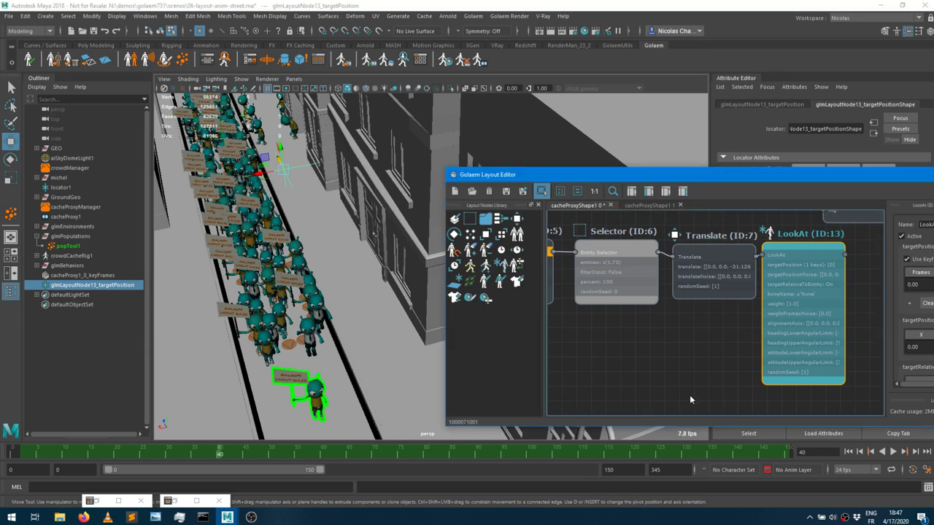
left_click_drag(803, 243, 697, 398)
middle_click_drag(630, 351, 810, 283)
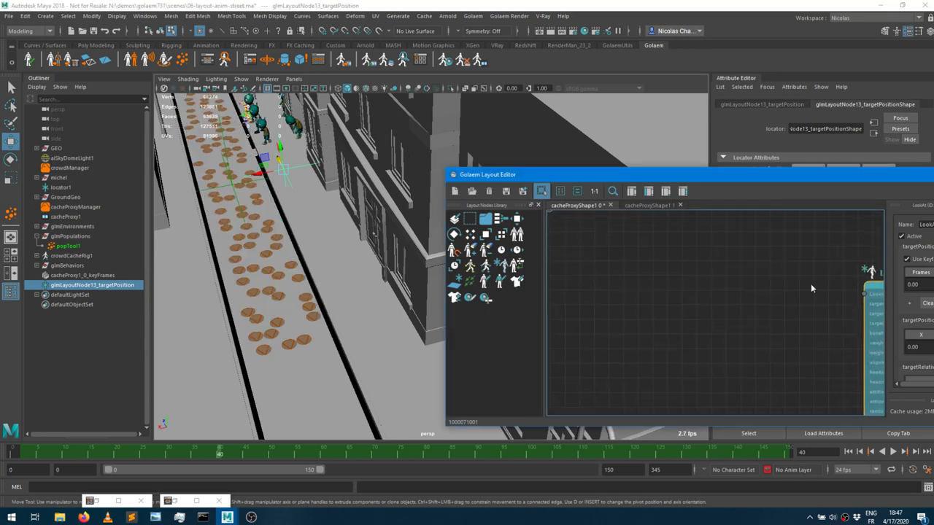
left_click(676, 319)
key("f")
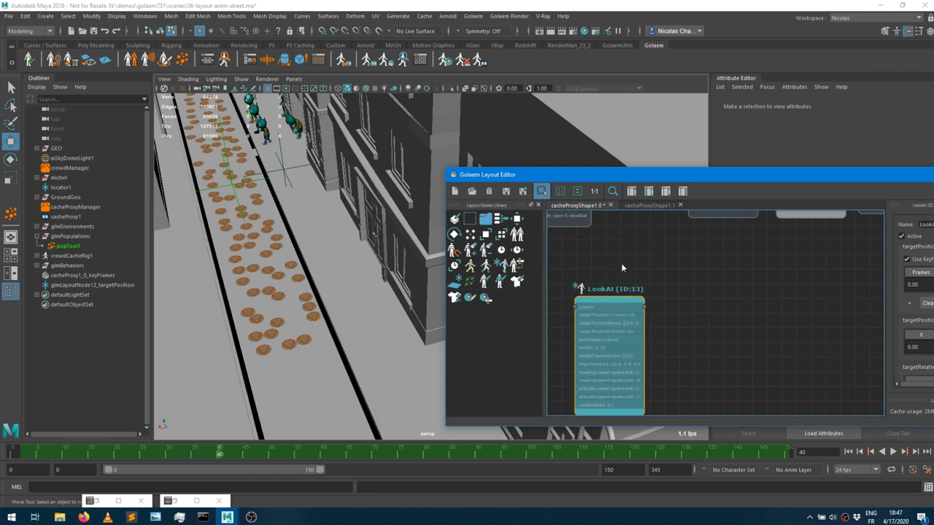
Delete the link leaving Selector (ID:9) toward the Kill and Unkill nodes and attach the LookAt node to that selector.
middle_click_drag(621, 263, 824, 255)
middle_click_drag(698, 276, 713, 290)
left_click(646, 240)
key("Delete")
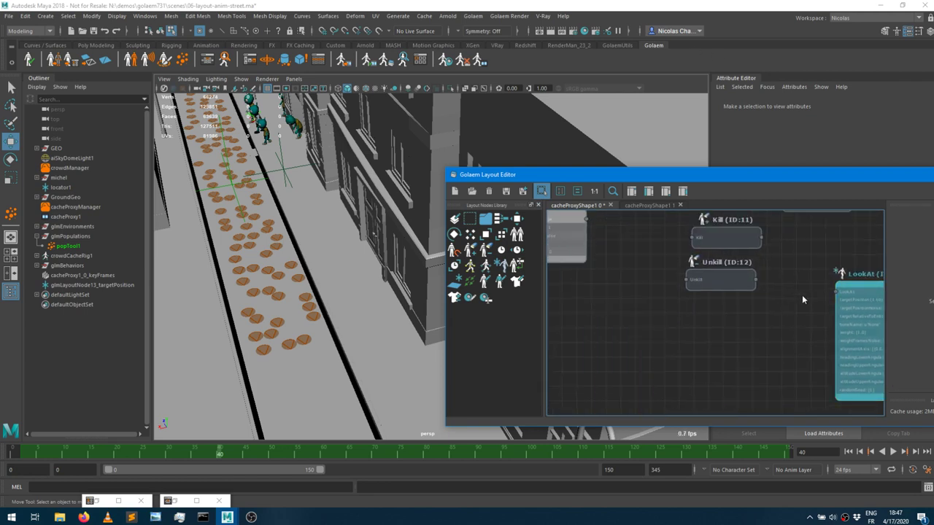
left_click_drag(857, 283, 610, 257)
middle_click_drag(610, 257, 603, 333)
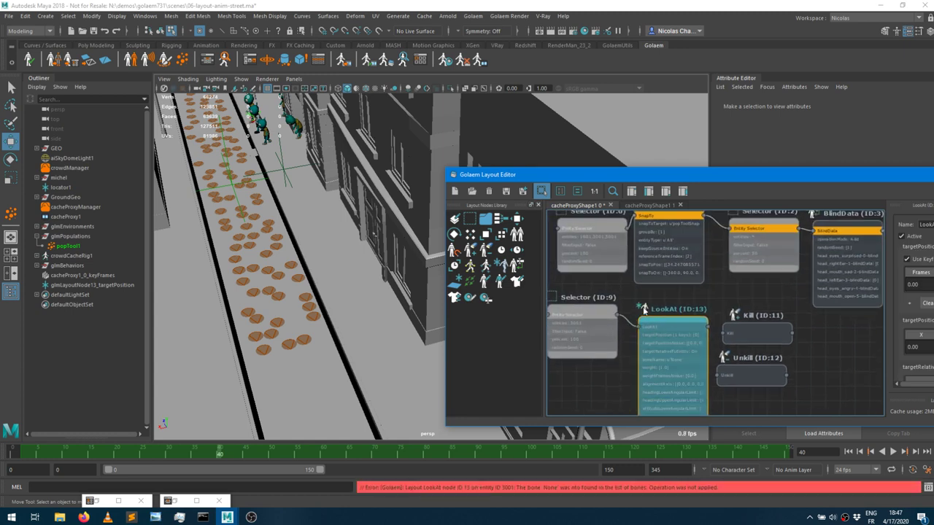
Select the sign-holder affected by the LookAt node and set the node's boneName to jnt_head.
left_click(671, 319)
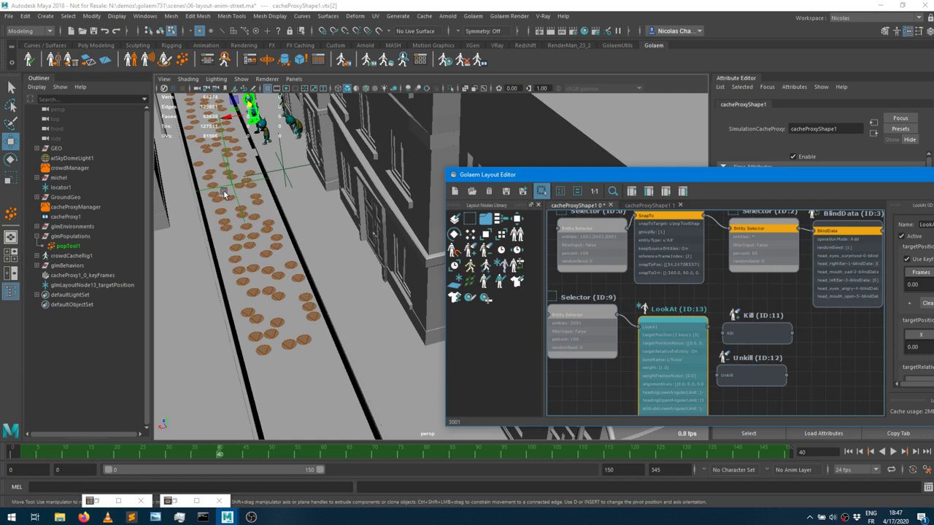
key("f")
scroll(216, 171, "down", 10)
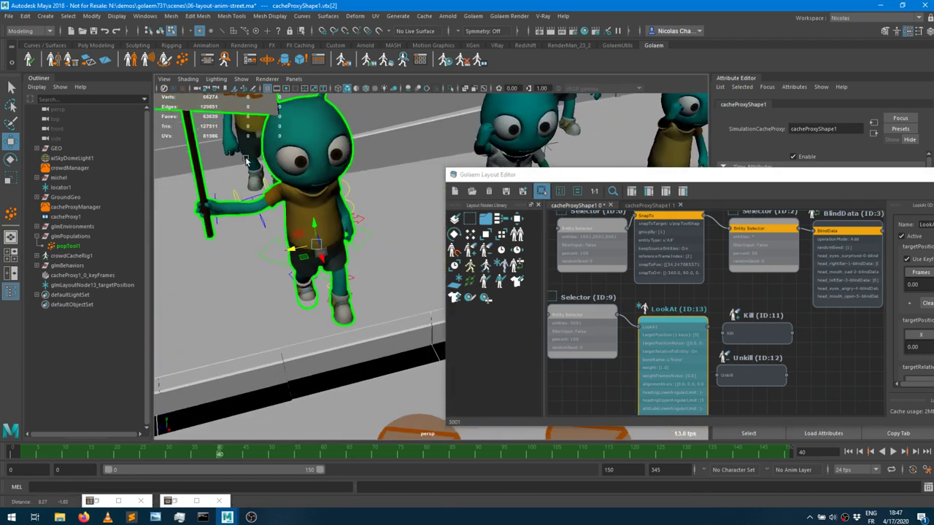
left_click_drag(685, 180, 595, 102)
scroll(853, 245, "down", 2)
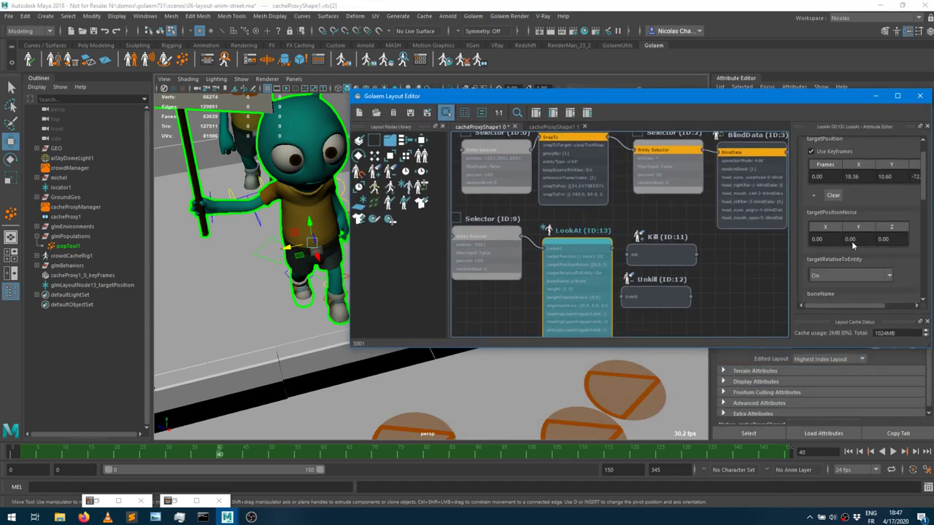
scroll(848, 269, "down", 2)
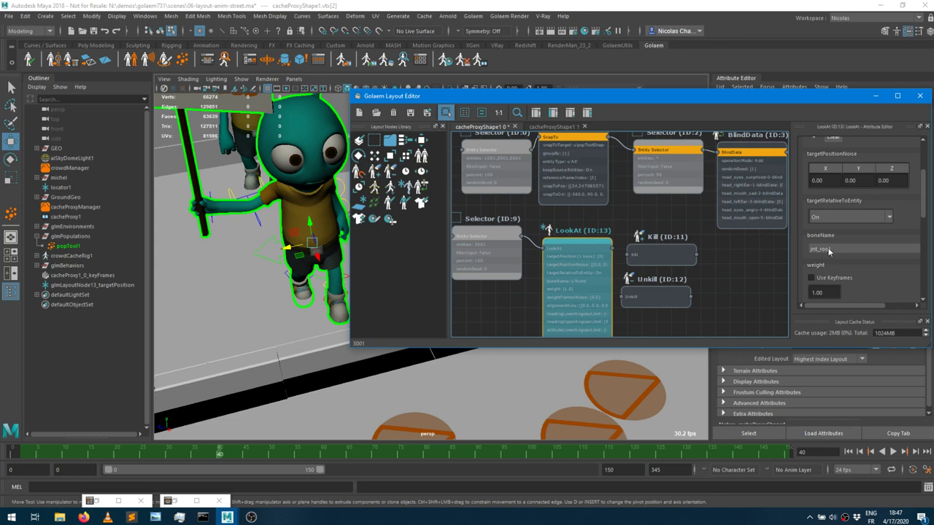
left_click(829, 250)
scroll(823, 296, "down", 5)
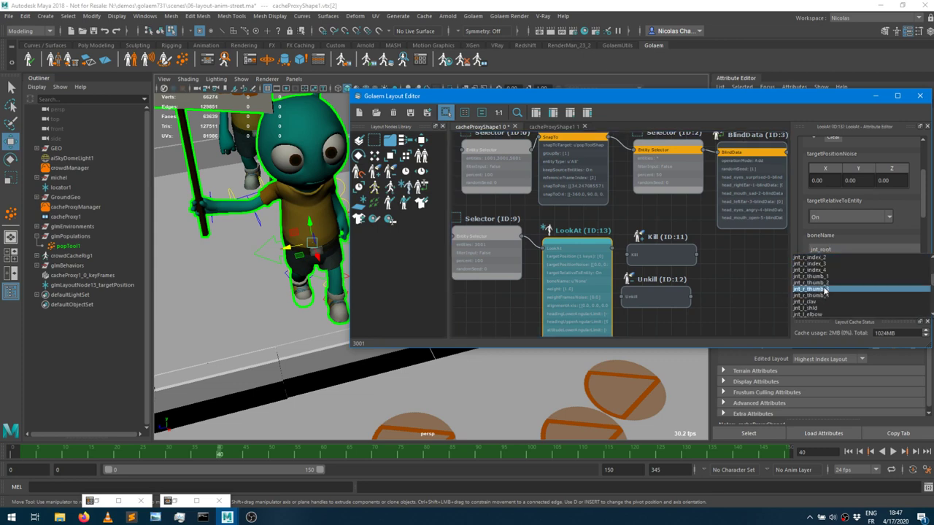
scroll(824, 291, "down", 2)
scroll(825, 290, "down", 4)
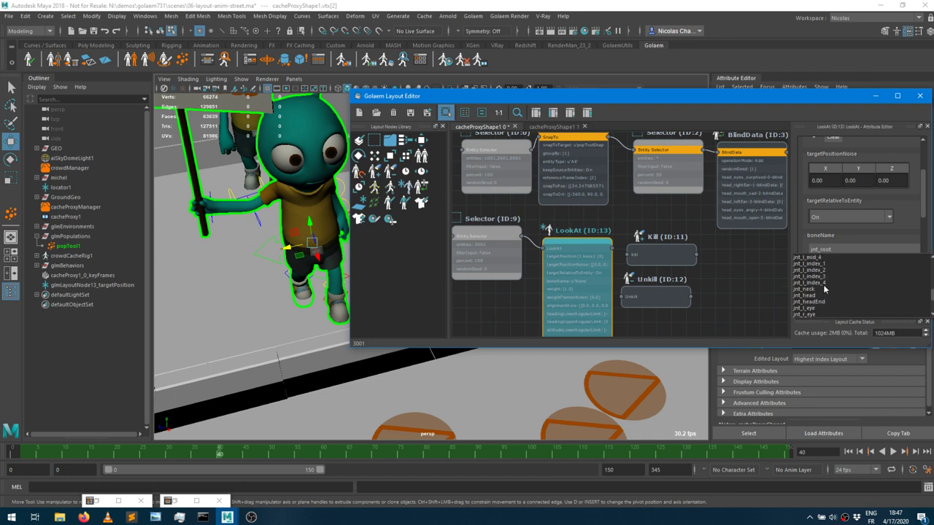
left_click(820, 295)
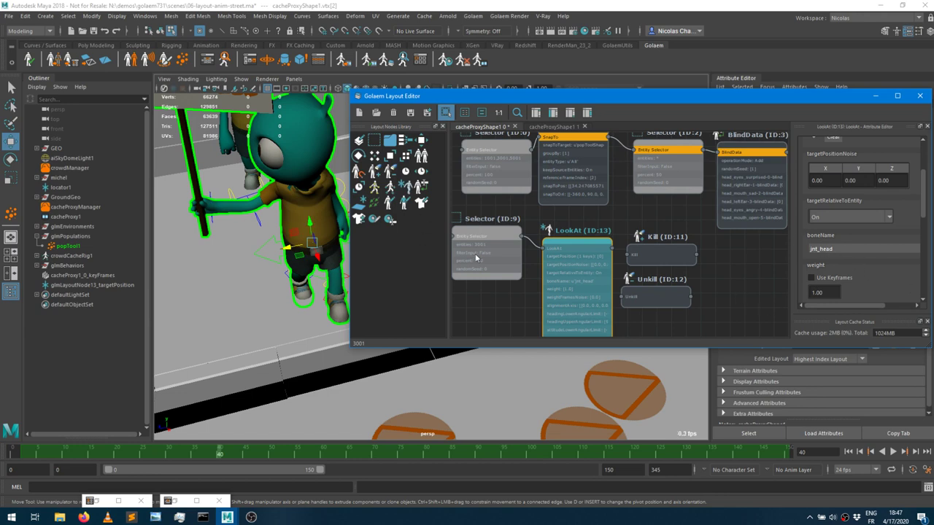
Examine the sign-holder's head direction up close and from above the street.
left_click_drag(481, 102, 766, 112)
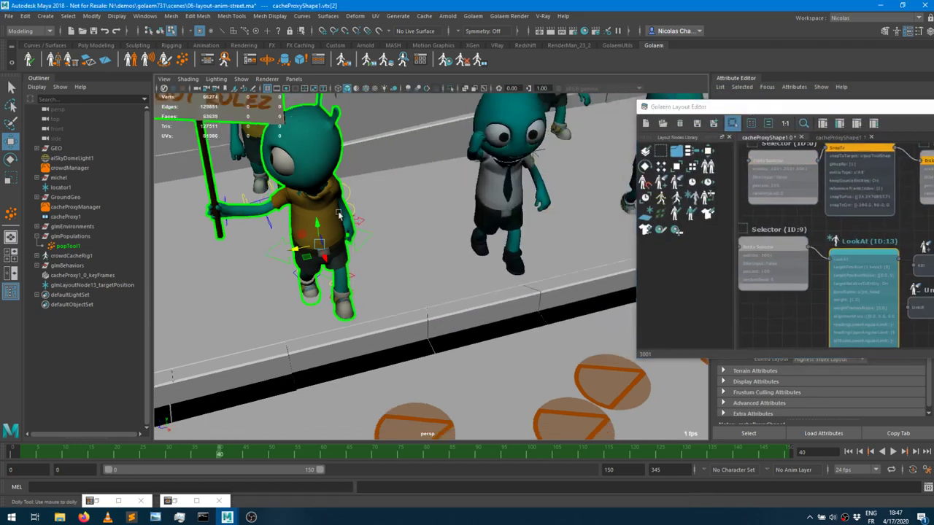
key("ctrl+1")
key("ctrl+1")
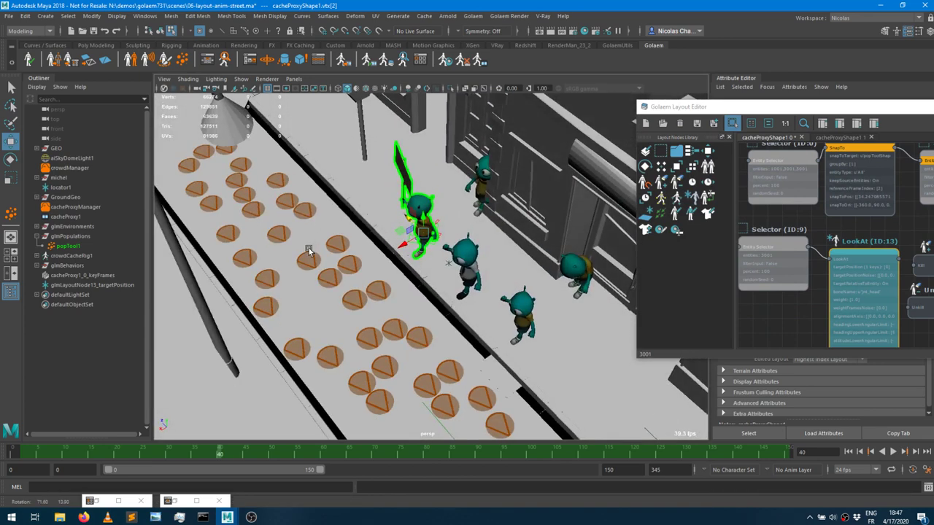
Select the glmLayoutNode13_targetPosition locator and compare its place in the street with the sign-holder's gaze.
left_click(73, 285)
left_click_drag(288, 249, 246, 219, "alt")
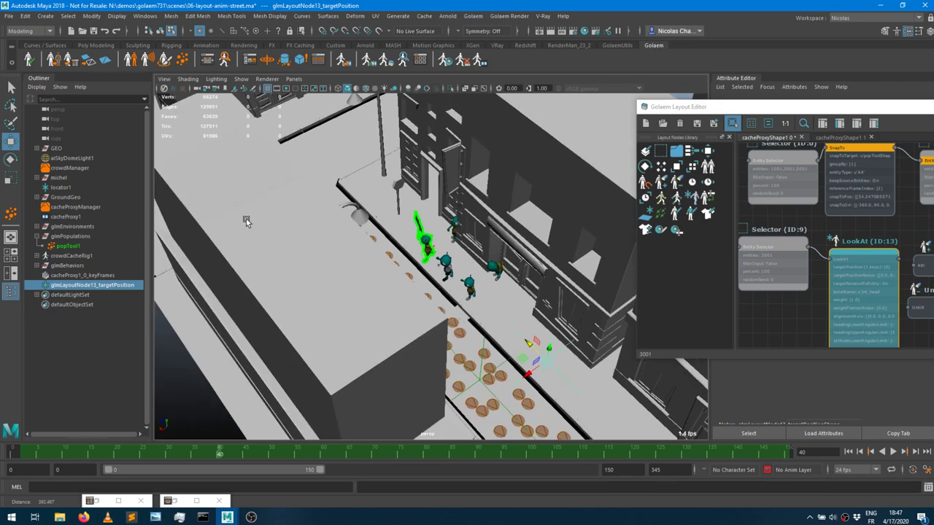
key("f")
key("ctrl+1")
key("ctrl+1")
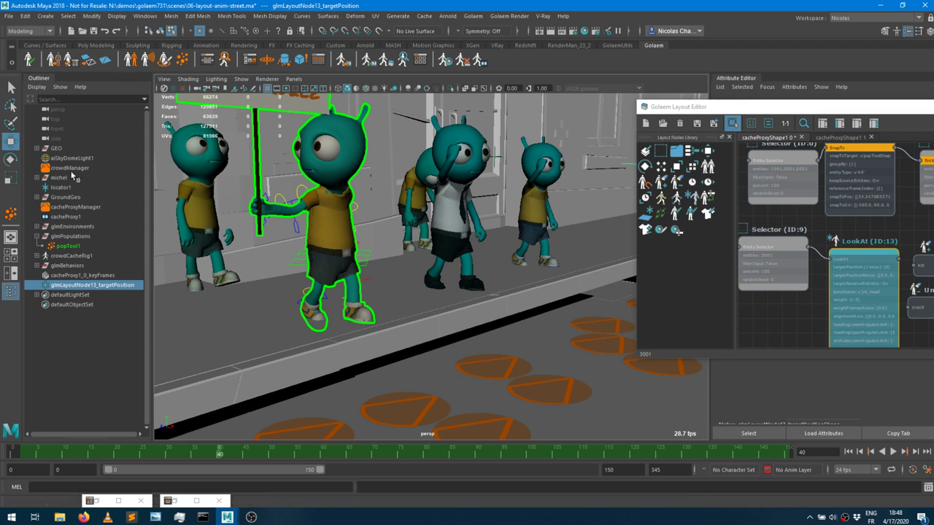
Select cacheProxyManager and play the crowd animation briefly to check the sign-holder's head, stopping at frame 49.
left_click(73, 208)
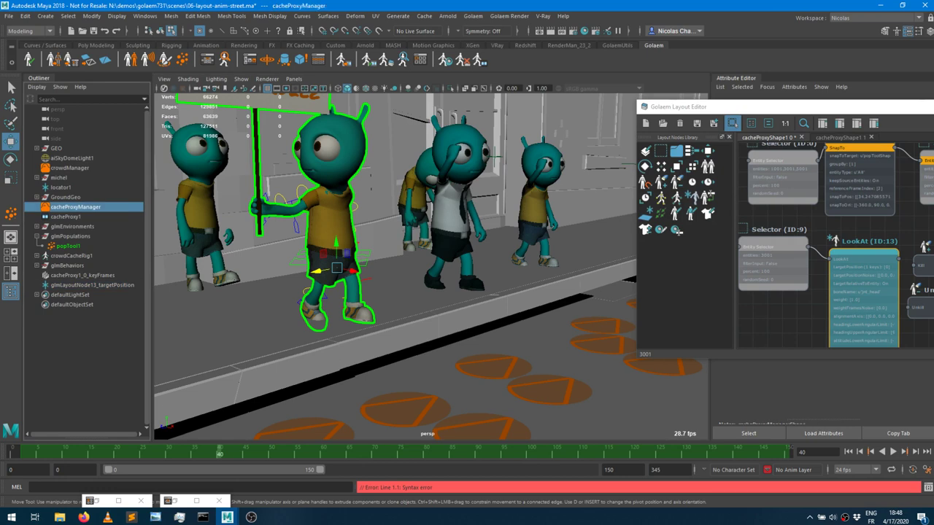
left_click_drag(847, 109, 158, 162)
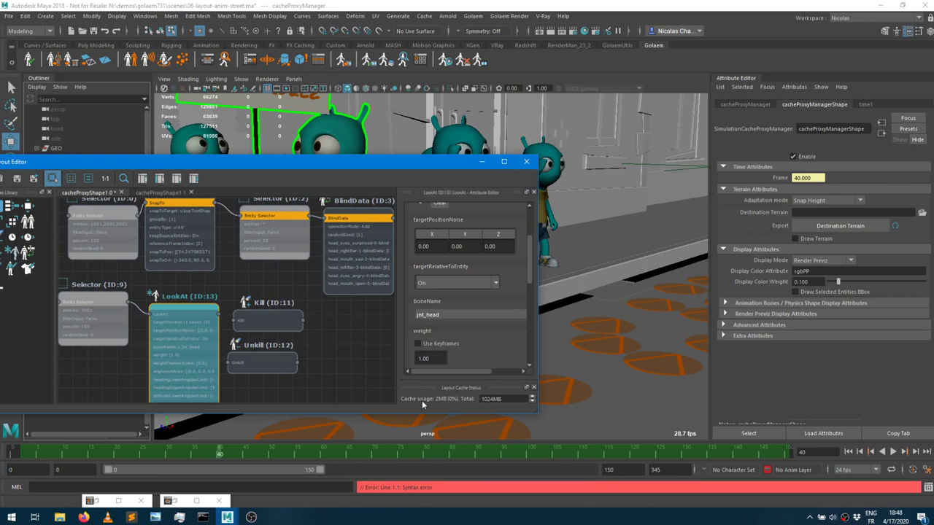
left_click(329, 454)
key("alt+v")
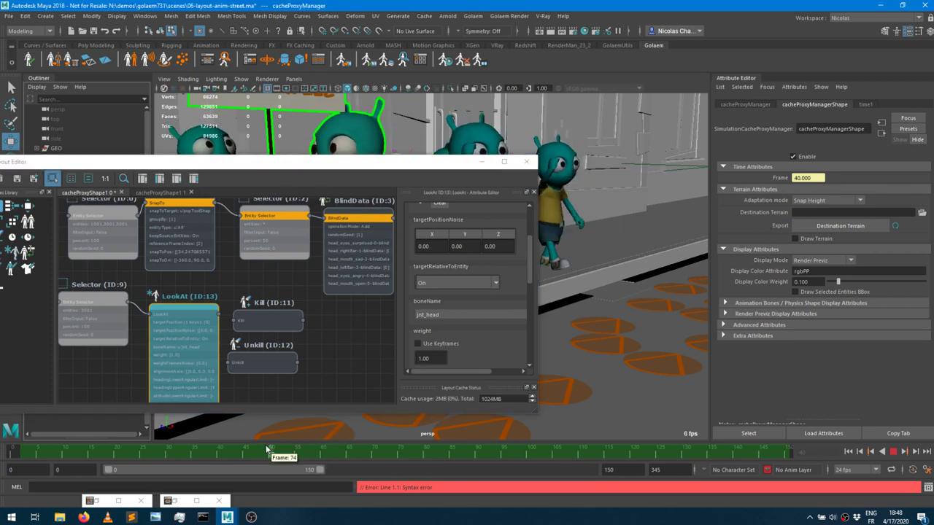
key("alt+v")
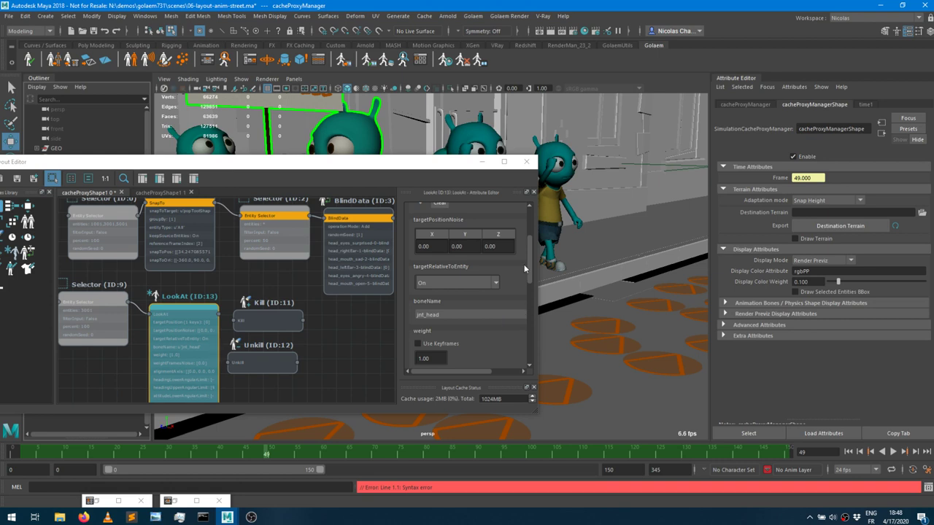
Set targetRelativeToEntity to Off on LookAt (ID:13) and uncover the sign-holder in the viewport.
left_click(170, 312)
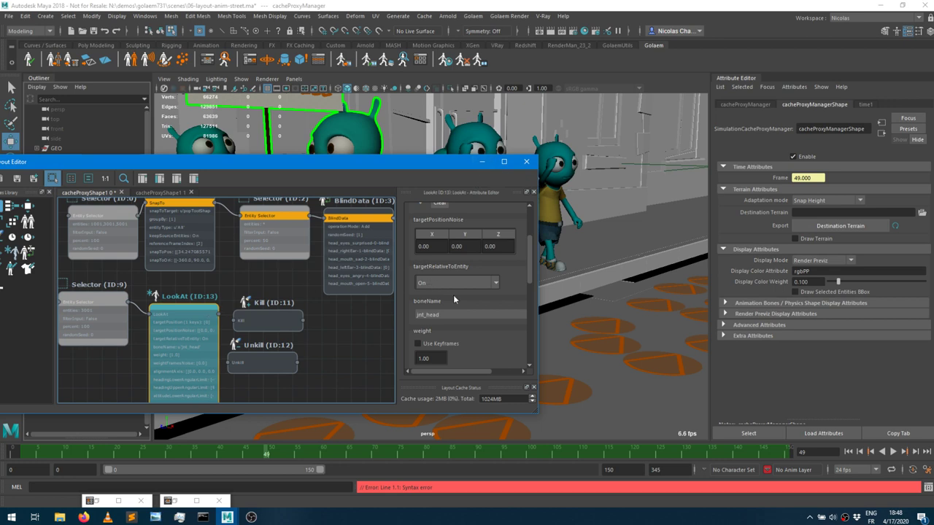
scroll(456, 280, "up", 3)
left_click(447, 344)
left_click(444, 355)
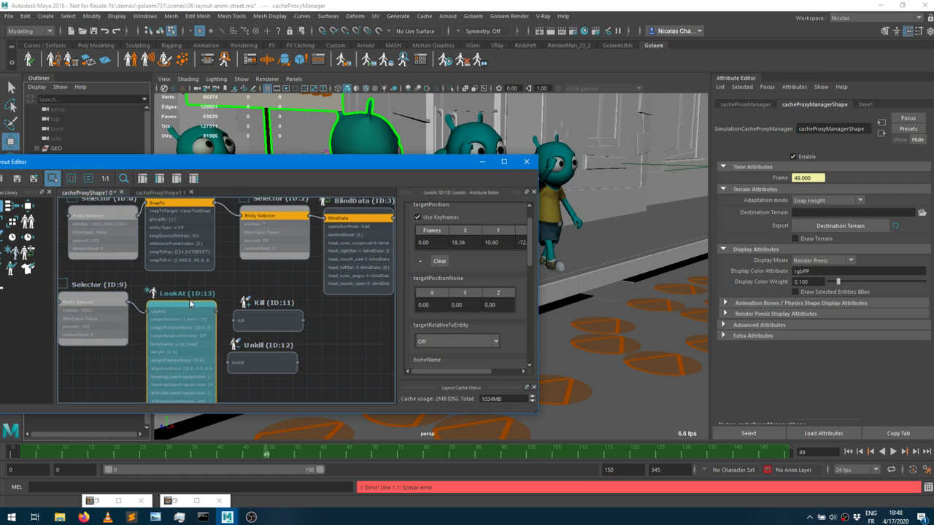
left_click_drag(382, 165, 365, 302)
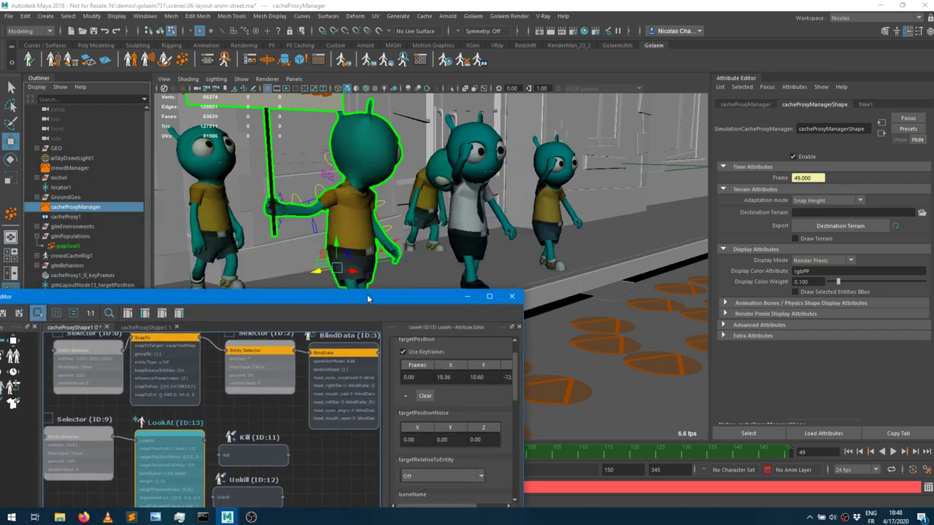
Move the glmLayoutNode13_targetPosition locator across the street to about 43.76 in X.
key("f")
left_click_drag(541, 205, 634, 175, "alt")
key("alt+b")
left_click_drag(641, 211, 347, 219, "alt")
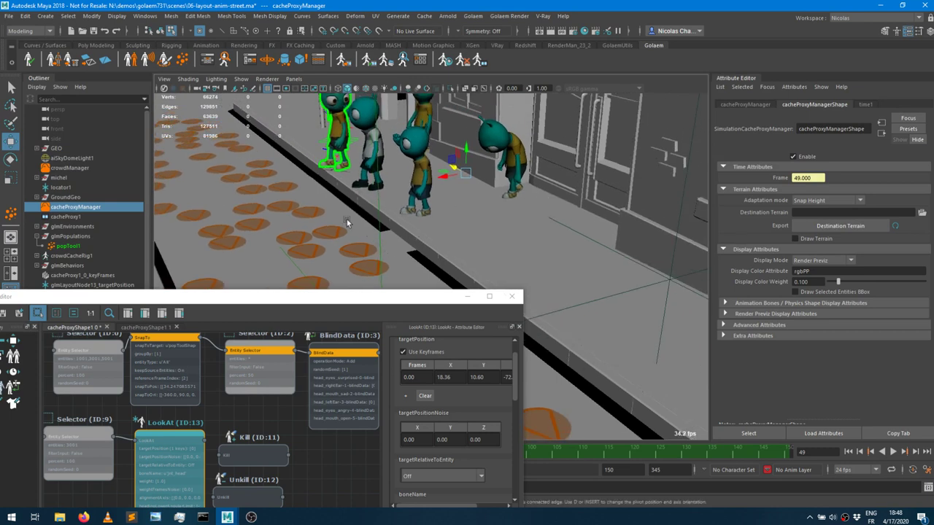
left_click(102, 285)
left_click_drag(646, 284, 438, 265)
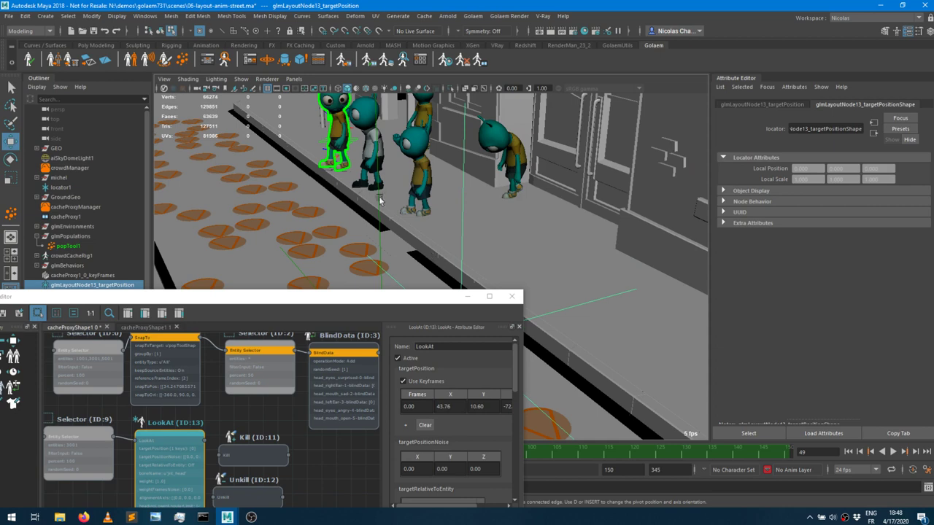
Move the LookAt target locator along the street to about 1 in Z, near the sign-holder.
scroll(358, 172, "up", 5)
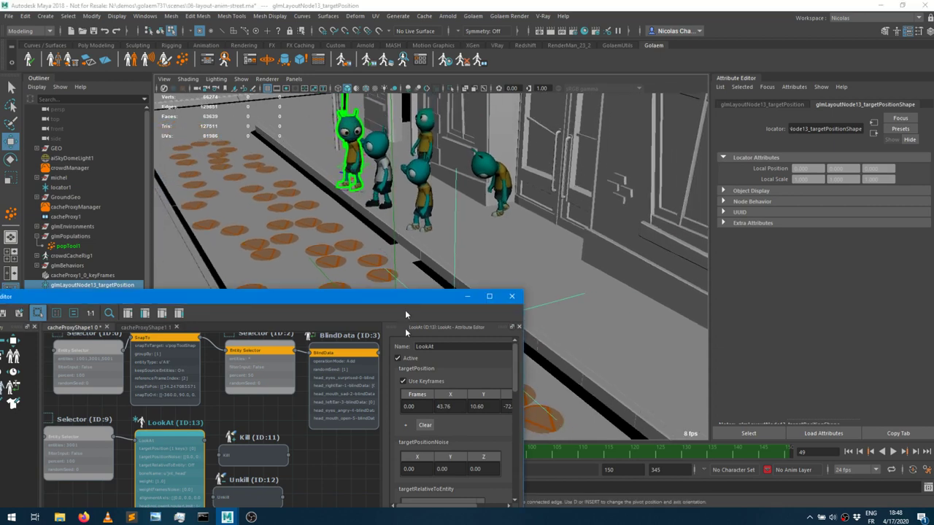
left_click_drag(405, 297, 406, 348)
left_click_drag(452, 322, 286, 175)
left_click_drag(409, 361, 421, 150)
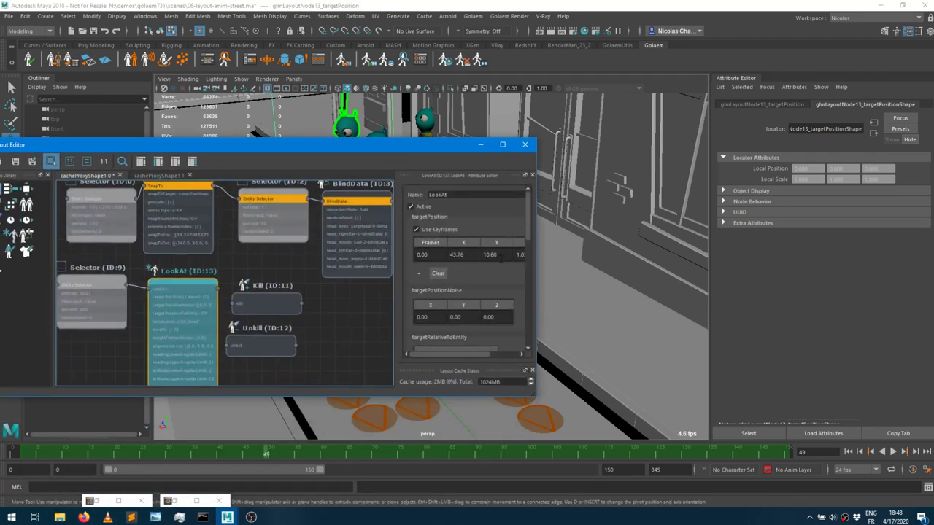
Review the LookAt node's targetPosition, targetPositionNoise, targetRelativeToEntity, boneName and weight attributes.
left_click(502, 257)
scroll(502, 260, "down", 1)
scroll(502, 261, "down", 1)
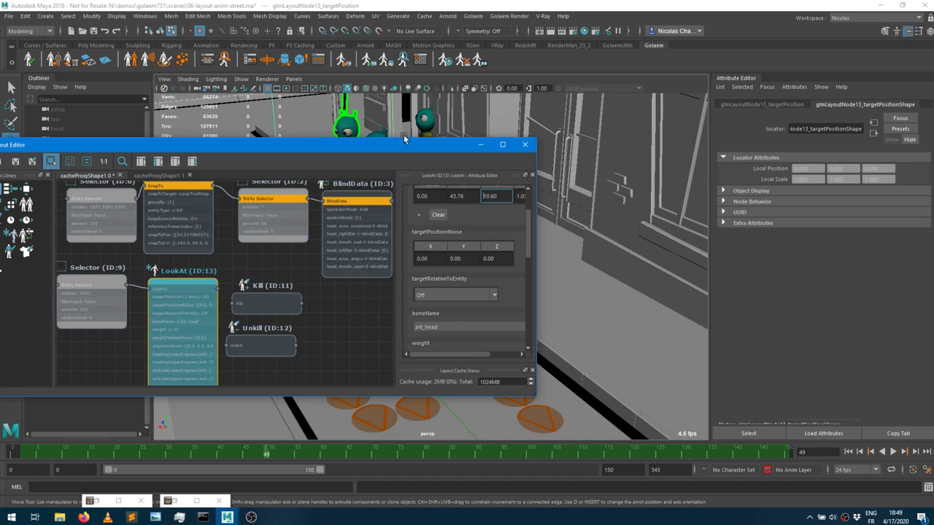
left_click_drag(403, 145, 400, 209)
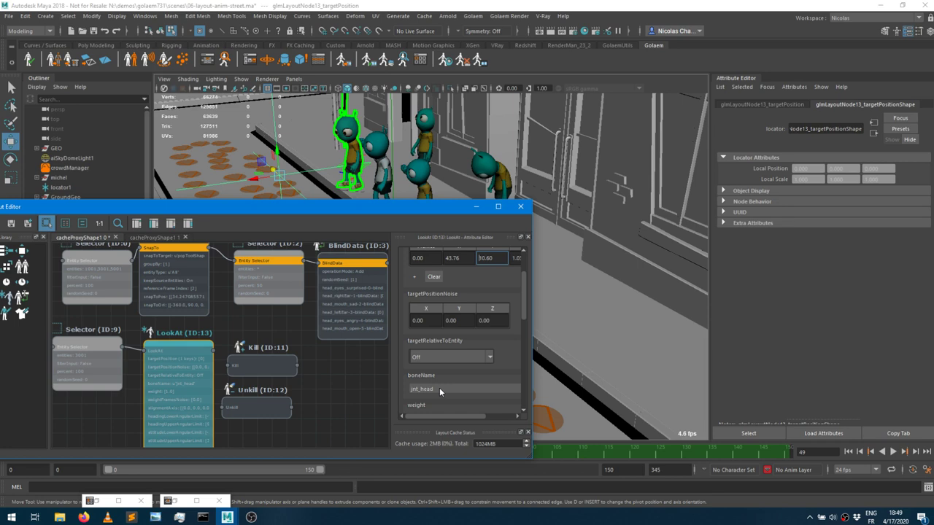
scroll(457, 365, "down", 2)
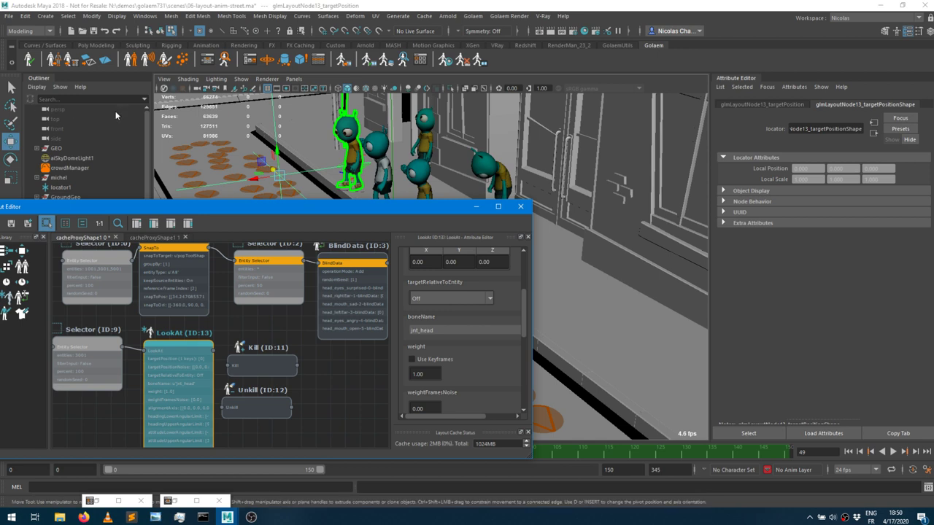
left_click(84, 517)
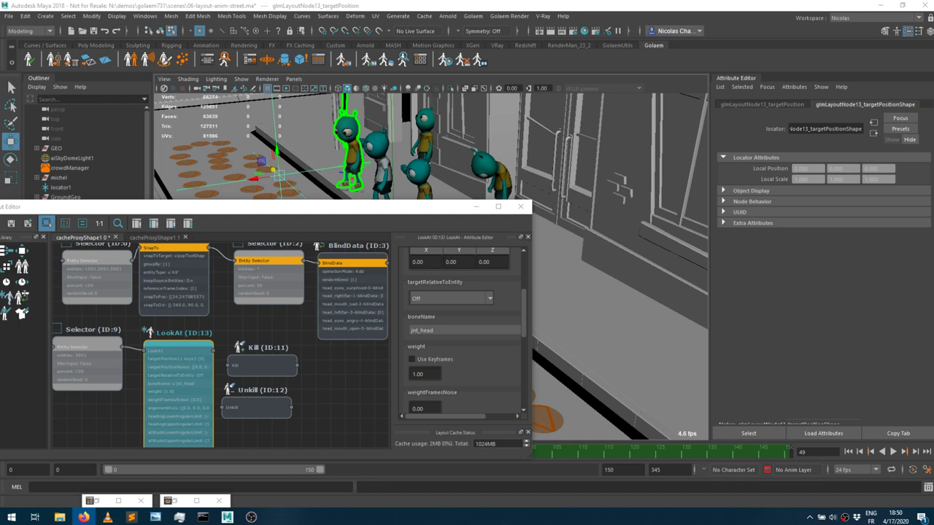
Open the Golaem Simulation Exporter and review the Simulation Baker's Sim. Cache, FBX and Alembic output options.
left_click_drag(229, 206, 239, 143)
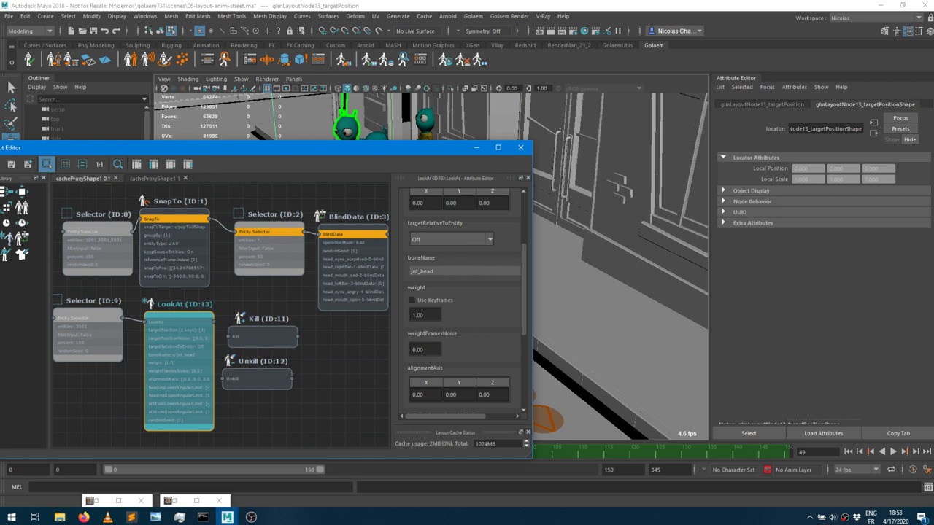
left_click_drag(263, 149, 530, 114)
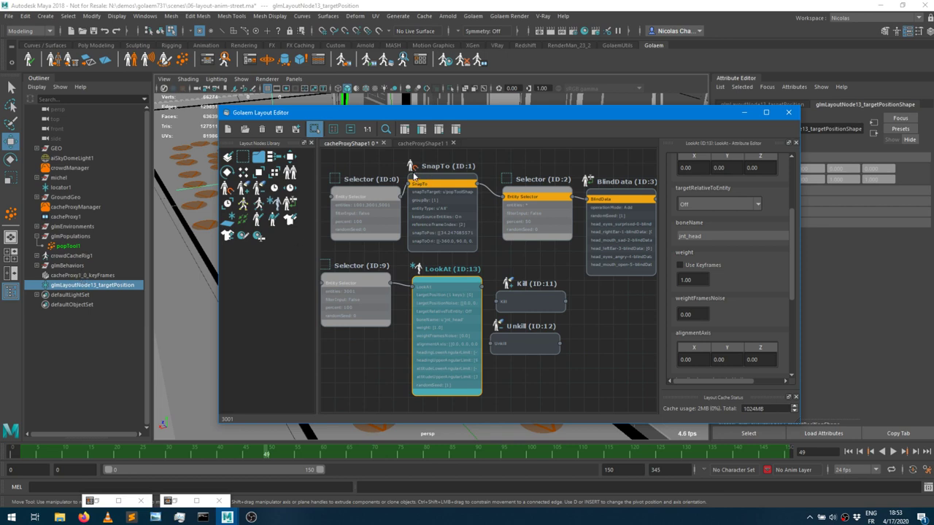
left_click(349, 63)
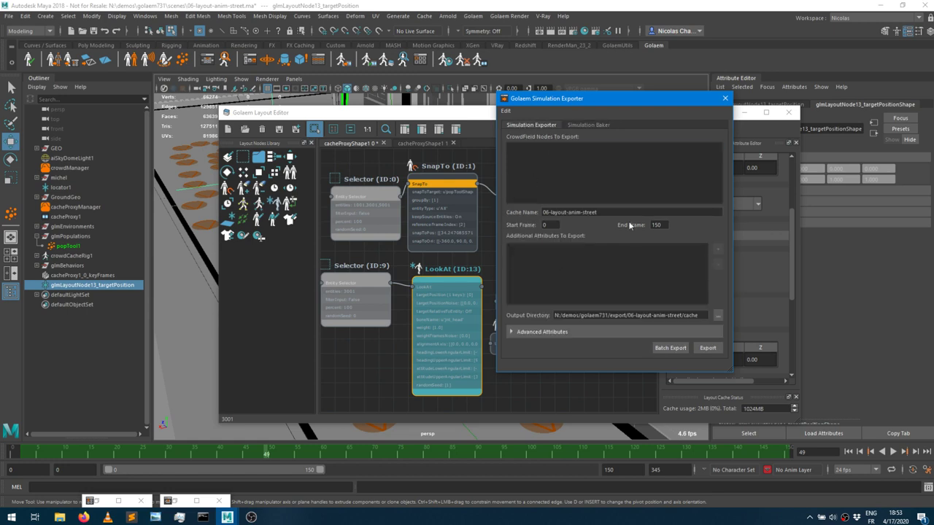
left_click(593, 124)
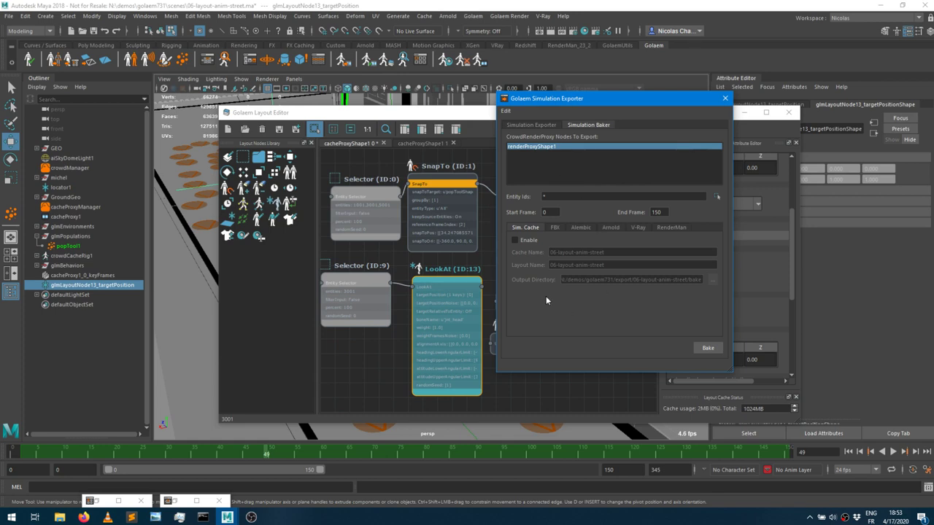
left_click(559, 227)
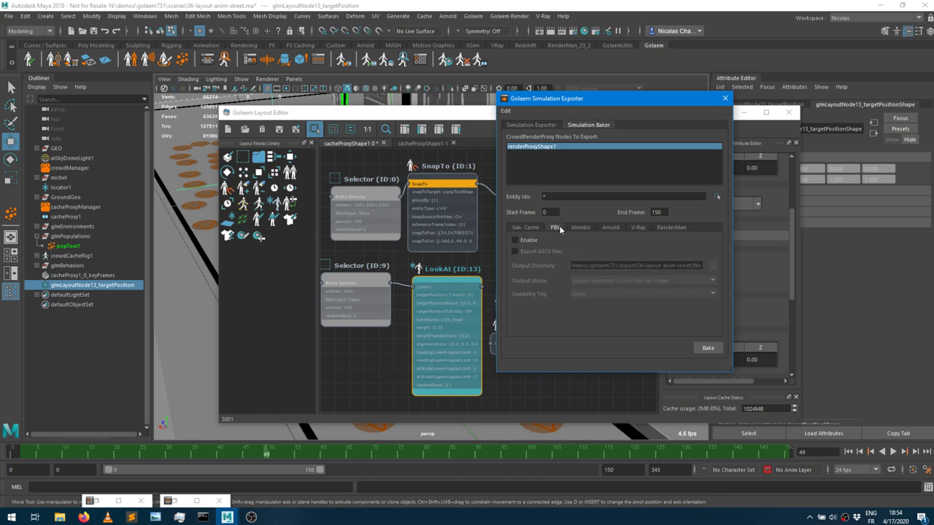
left_click(583, 227)
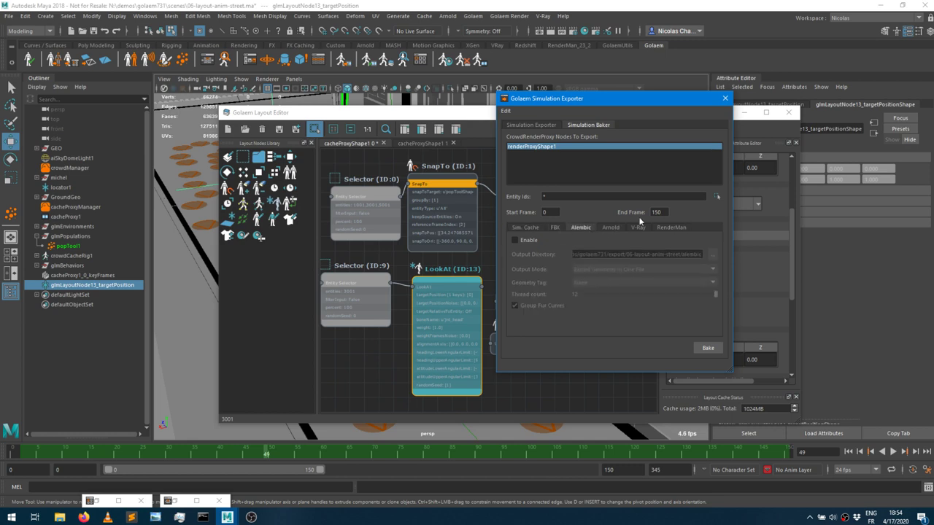
left_click(528, 226)
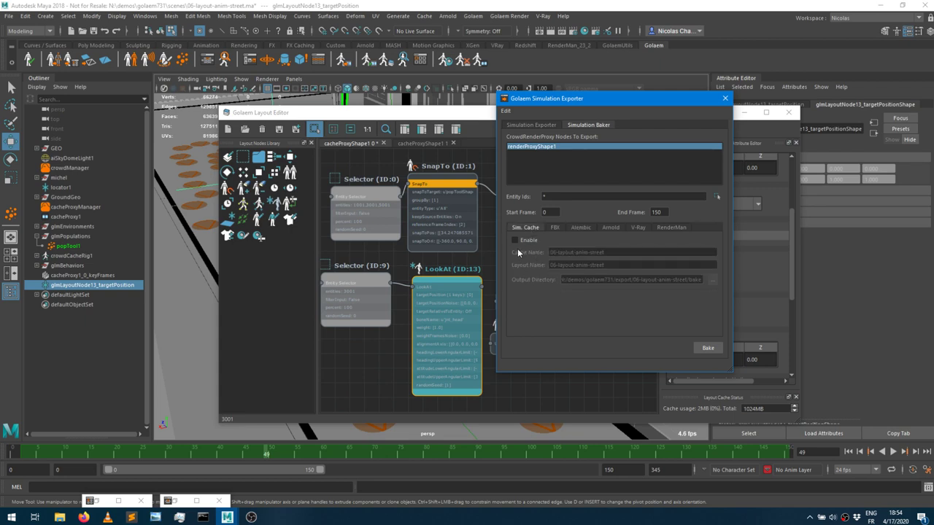
Enable the Sim. Cache output in the Simulation Baker for renderProxyShape1.
left_click(449, 121)
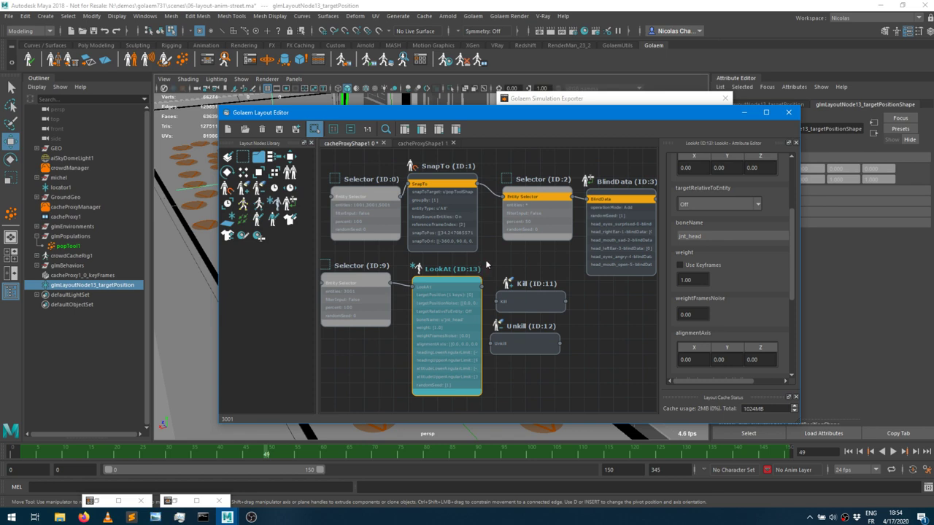
left_click(622, 99)
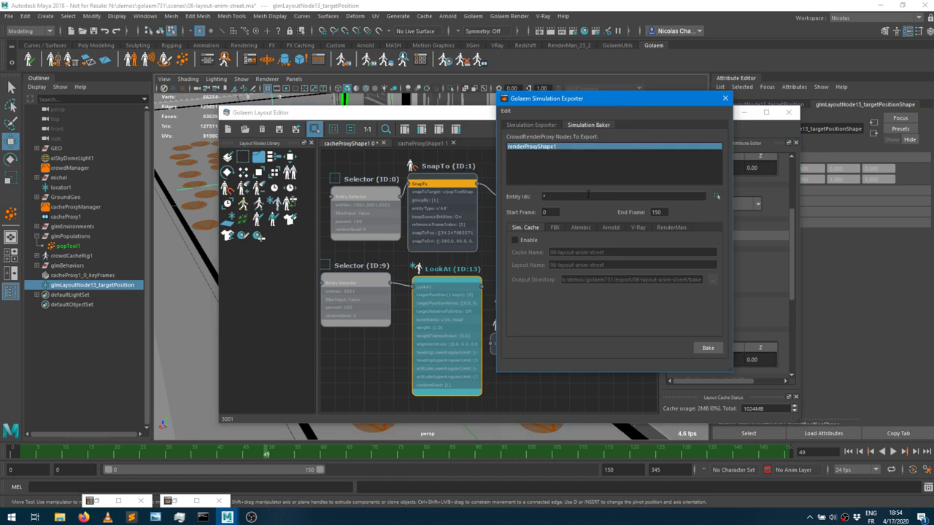
left_click(517, 240)
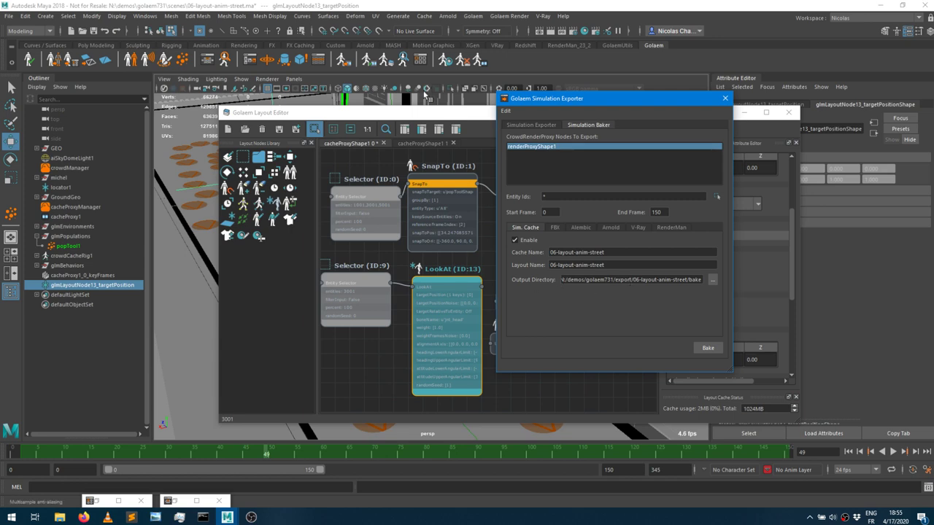
Select SnapTo (ID:1) and examine its keepSourceEntities, referenceFrameIndex and snapToPos attributes and the nodes further down the chain.
left_click(744, 190)
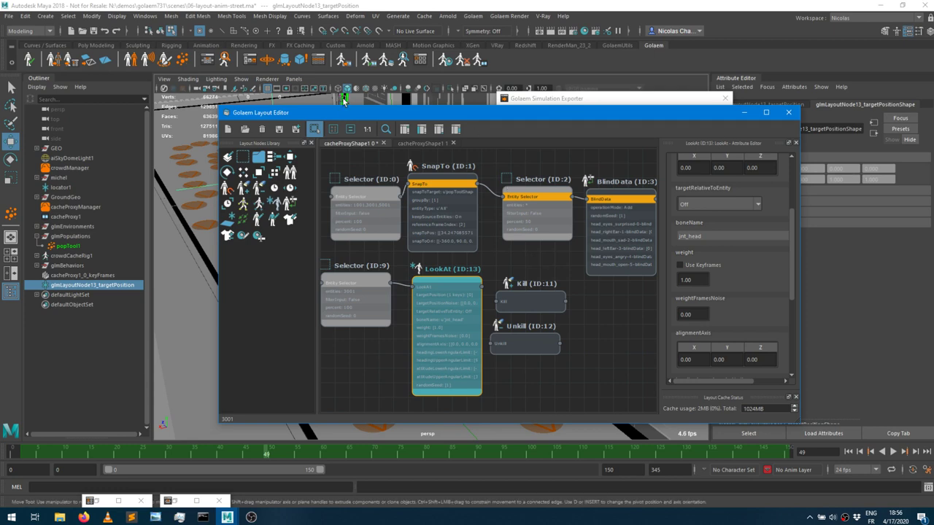
left_click_drag(357, 113, 406, 217)
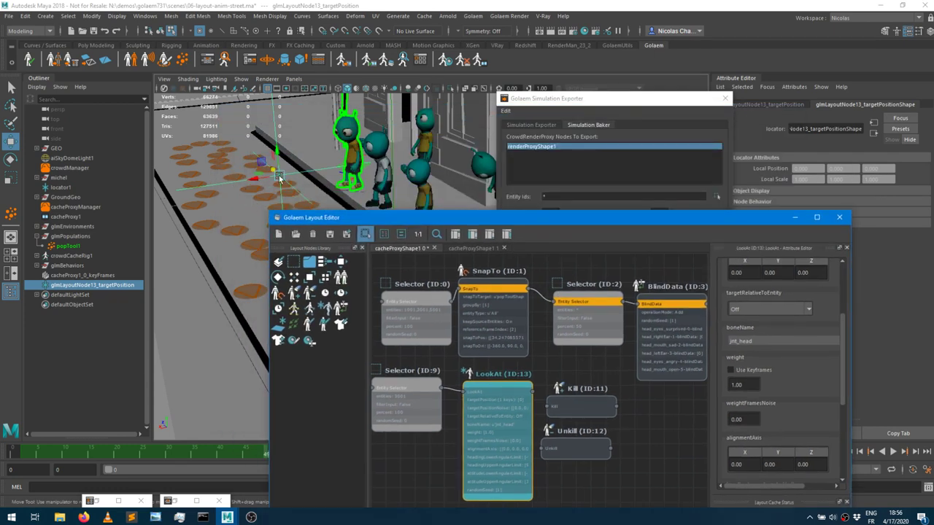
left_click(501, 284)
scroll(741, 398, "down", 3)
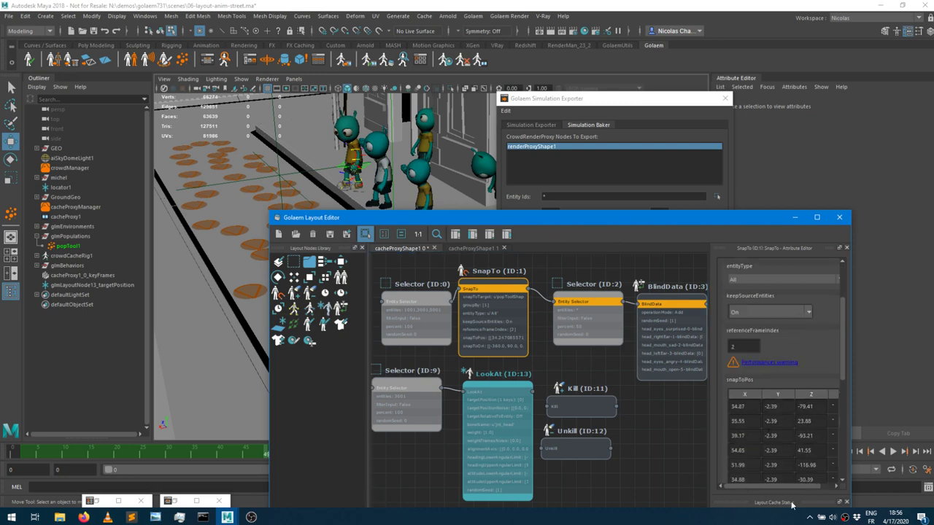
left_click_drag(795, 492, 812, 492)
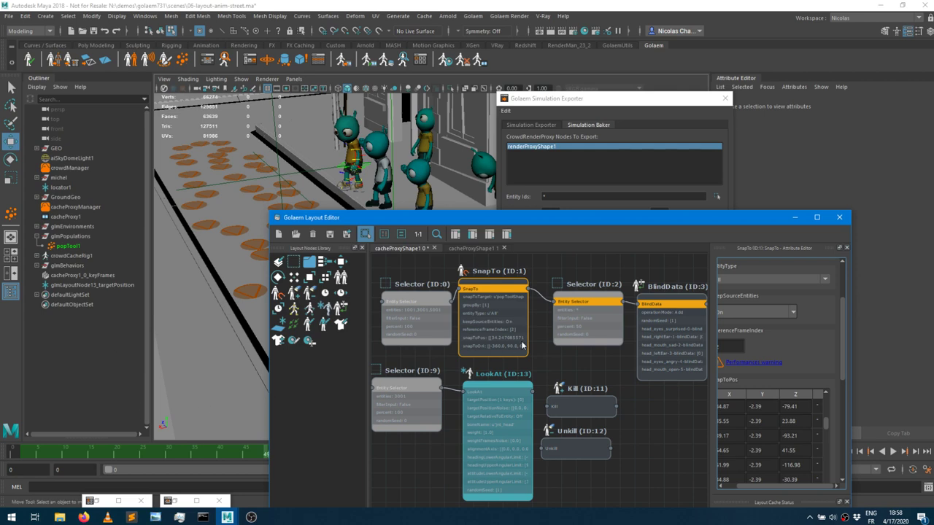
middle_click_drag(542, 313, 399, 330)
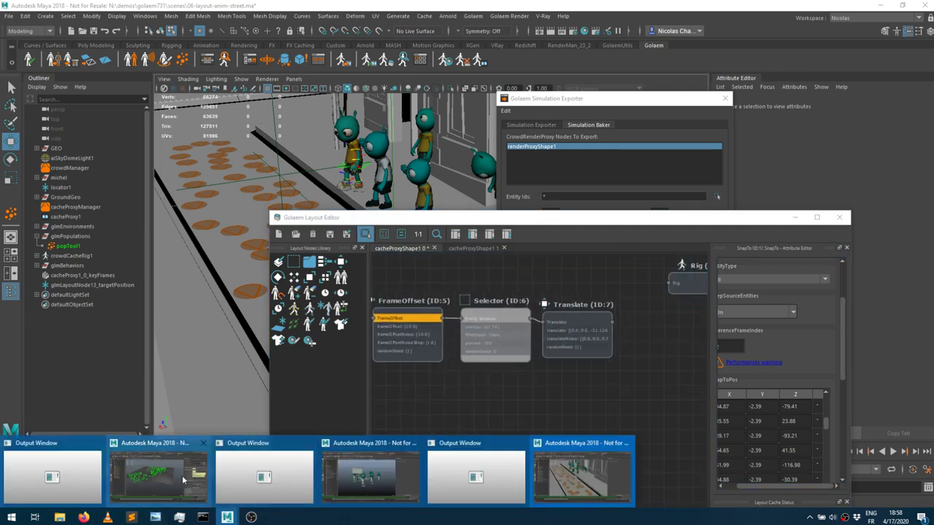
Switch to the 06-layout-VFX scene, minimize its Layout Editor and look closely at the crowd on the terrain.
left_click(182, 478)
left_click(499, 124)
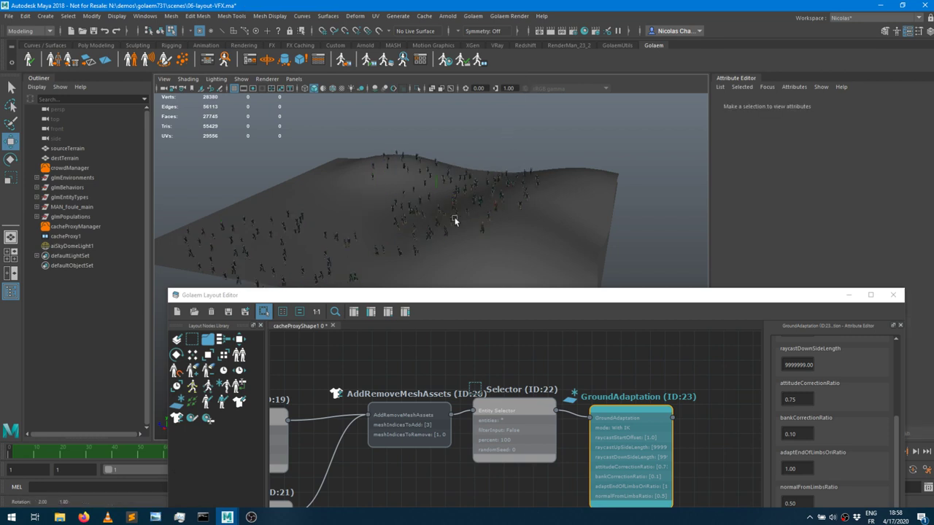
scroll(467, 217, "up", 10)
left_click_drag(594, 201, 526, 186, "alt")
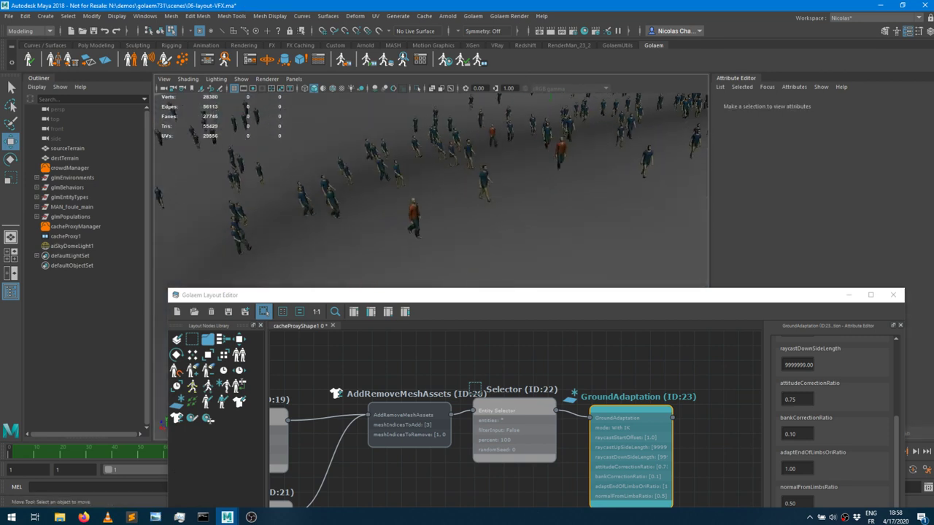
left_click(849, 295)
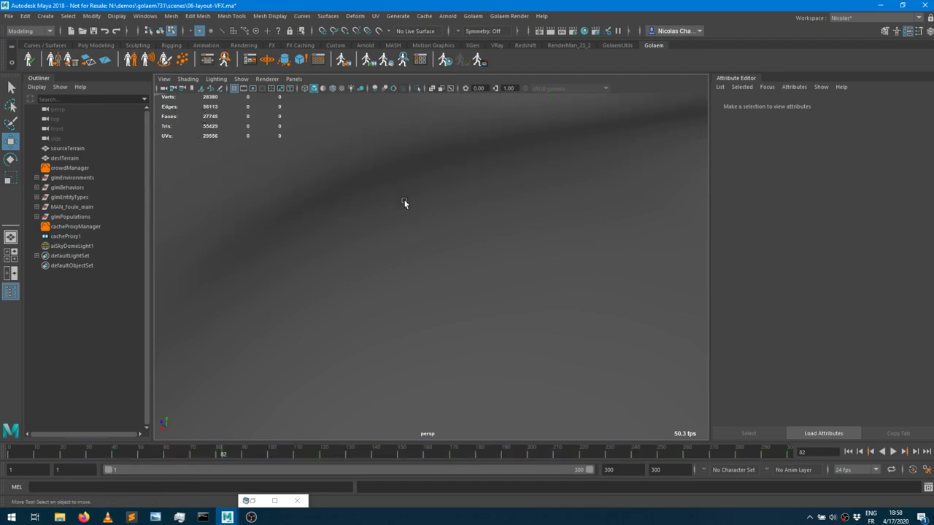
Hide the destTerrain mesh so the original crowd layout on sourceTerrain can be worked on.
right_click_drag(440, 167, 559, 406, "alt")
left_click_drag(558, 405, 523, 313, "alt")
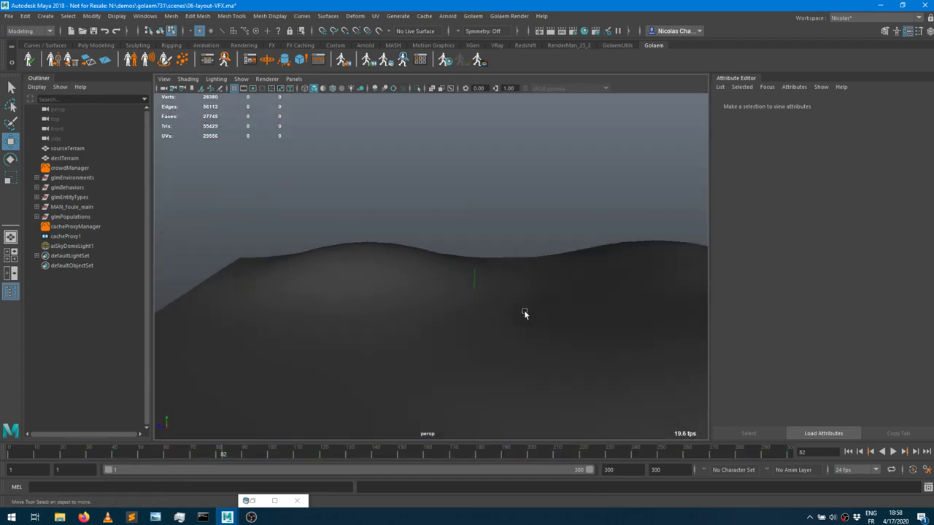
left_click(63, 158)
key("ctrl+h")
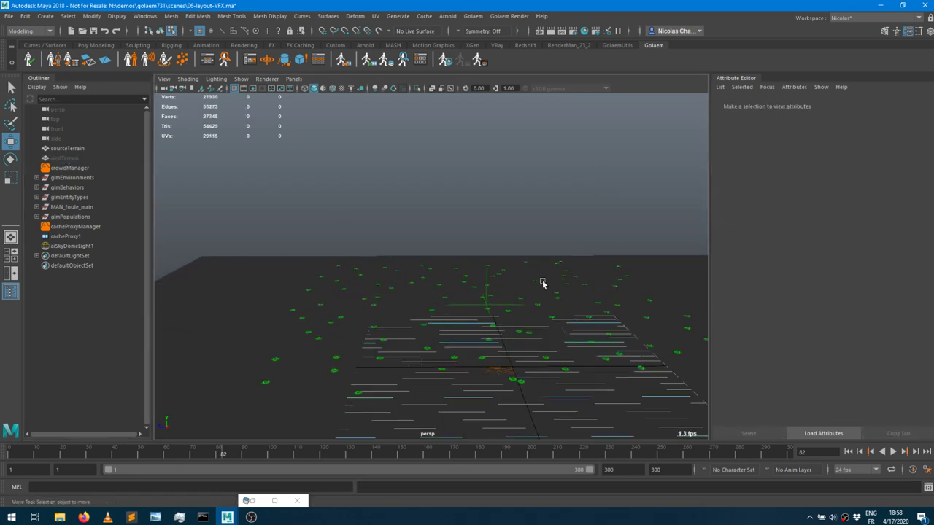
In the Golaem Behavior Editor, set the Navigation behavior's minimum speed to 2 and maximum speed to 3, and minimize the editor.
left_click(210, 62)
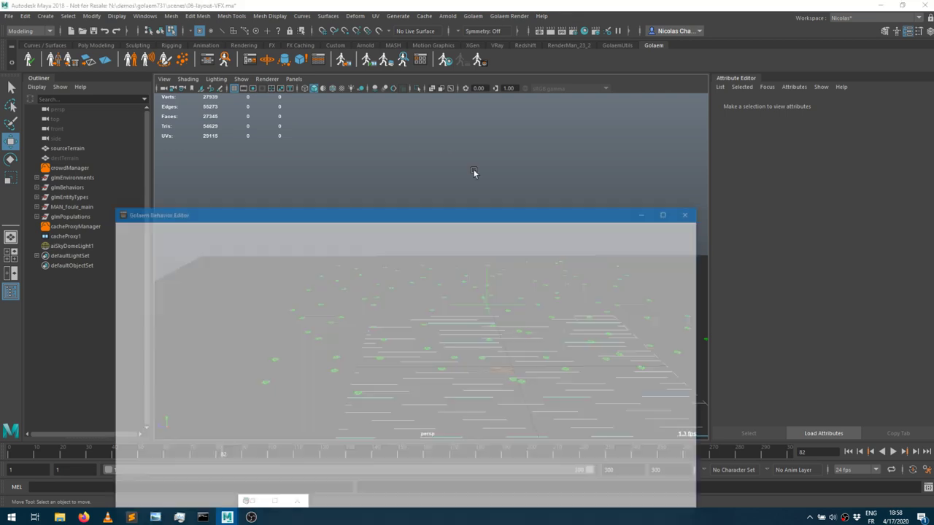
left_click(395, 391)
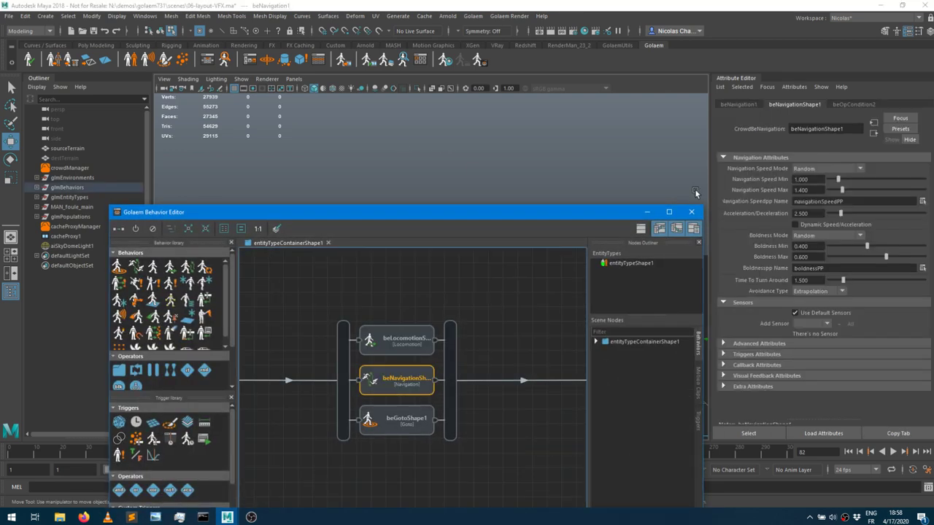
left_click(810, 178)
type("2")
key("Tab")
type("3")
key("Tab")
left_click(648, 211)
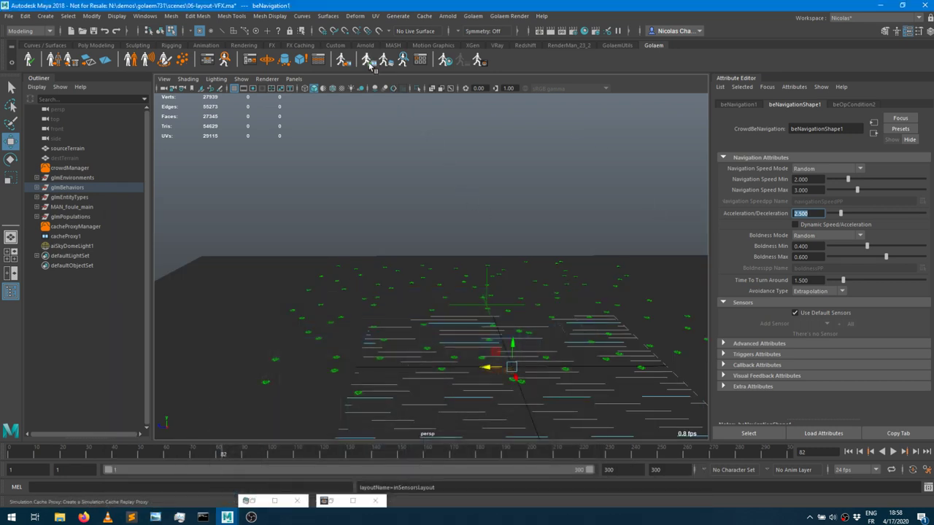
Export the crowdField1 simulation cache 06-layout-VFX for frames 1 to 300 and close the Simulation Exporter.
left_click(708, 348)
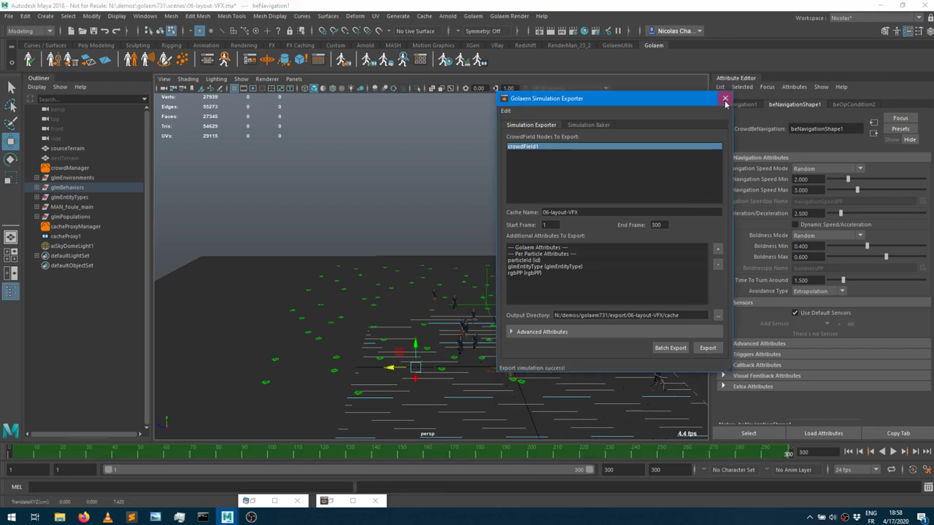
left_click(724, 99)
Show destTerrain again and scrub the timeline to frame 135 to inspect the re-simulated crowd on the hills.
left_click(69, 159)
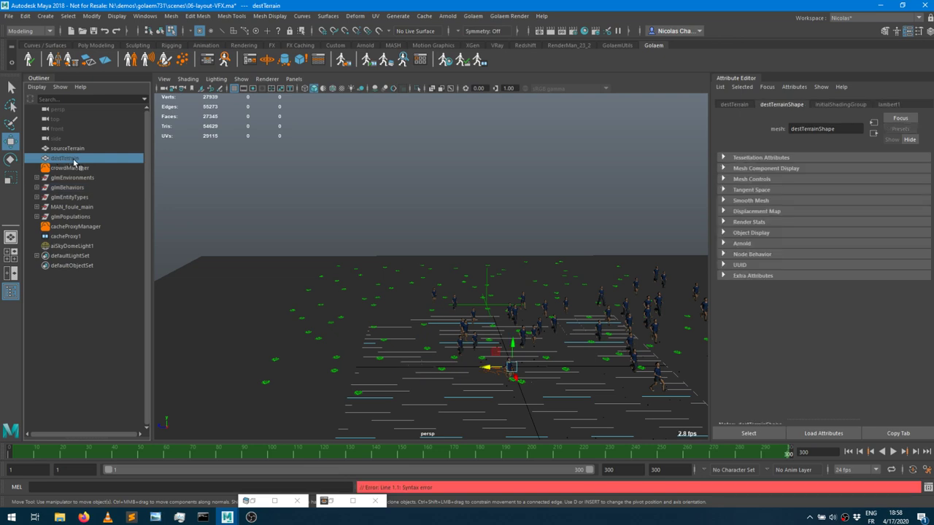
key("shift+h")
right_click_drag(500, 276, 399, 269, "alt")
left_click_drag(399, 269, 285, 286, "alt")
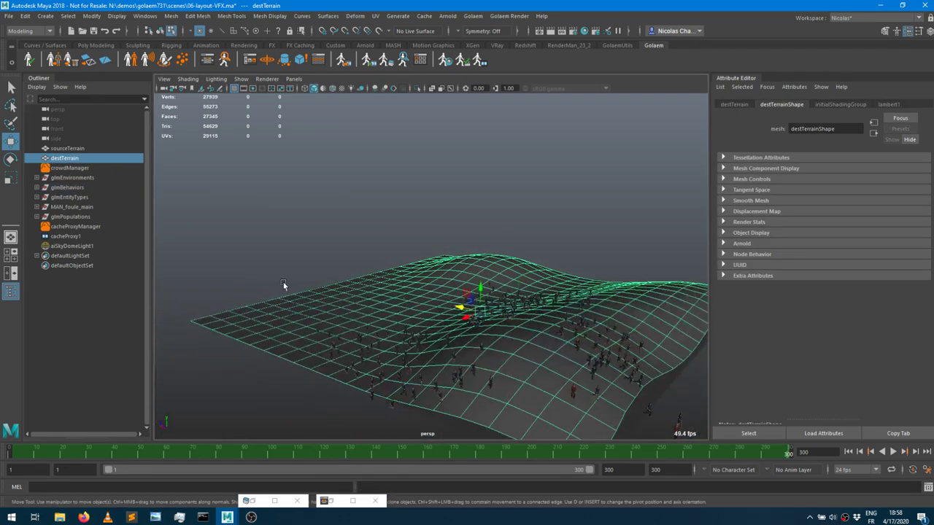
mouse_move(458, 456)
left_mouse_down()
mouse_move(438, 456)
mouse_move(475, 456)
mouse_move(302, 438)
mouse_move(438, 444)
mouse_move(362, 444)
left_mouse_up()
left_click_drag(558, 224, 544, 286, "alt")
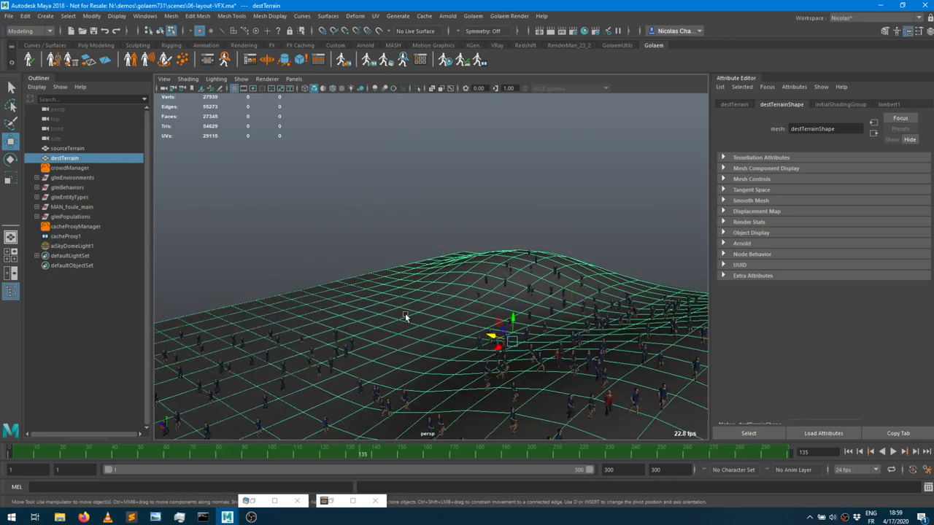